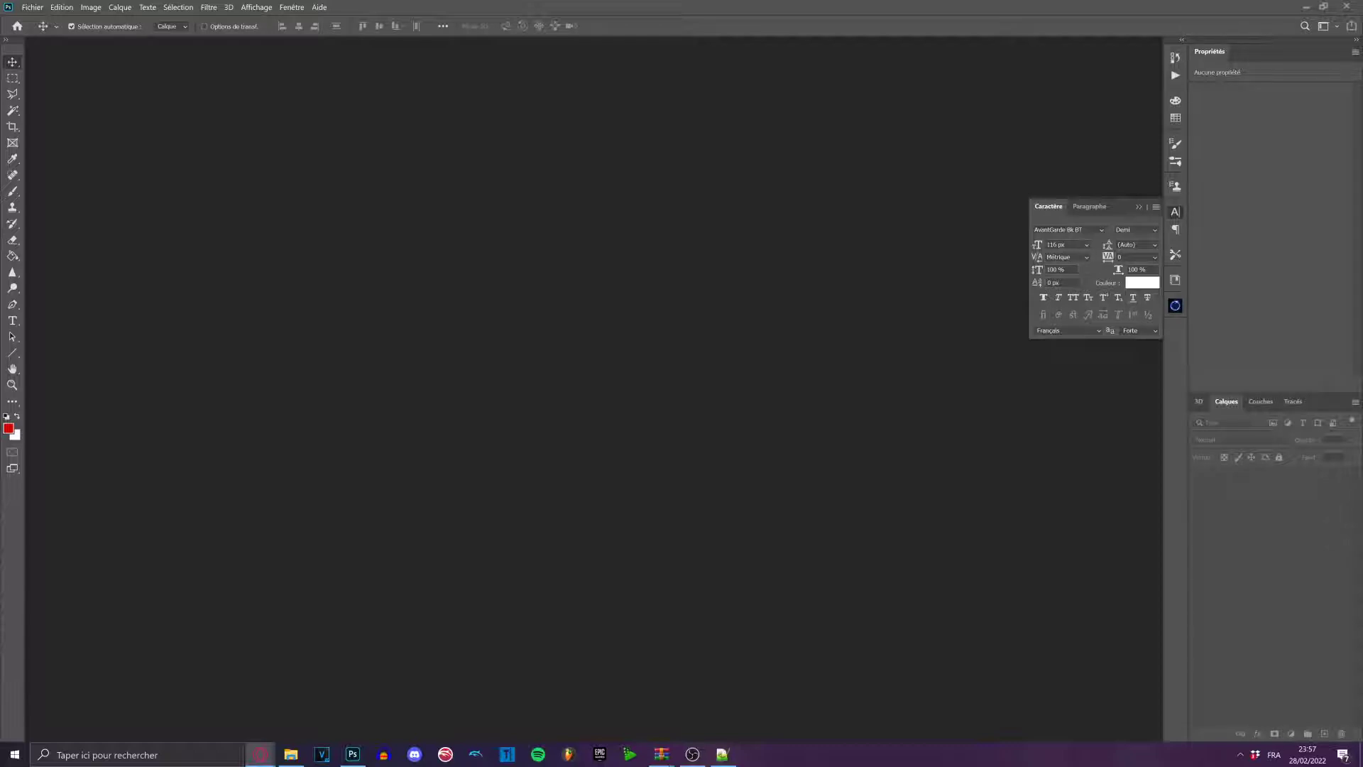
# In the web browser, search for typesetterer, go to its Illuminati-Manga download page and download Typesetterer-v2.0.0.0.zip.
pyautogui.click(259, 755)
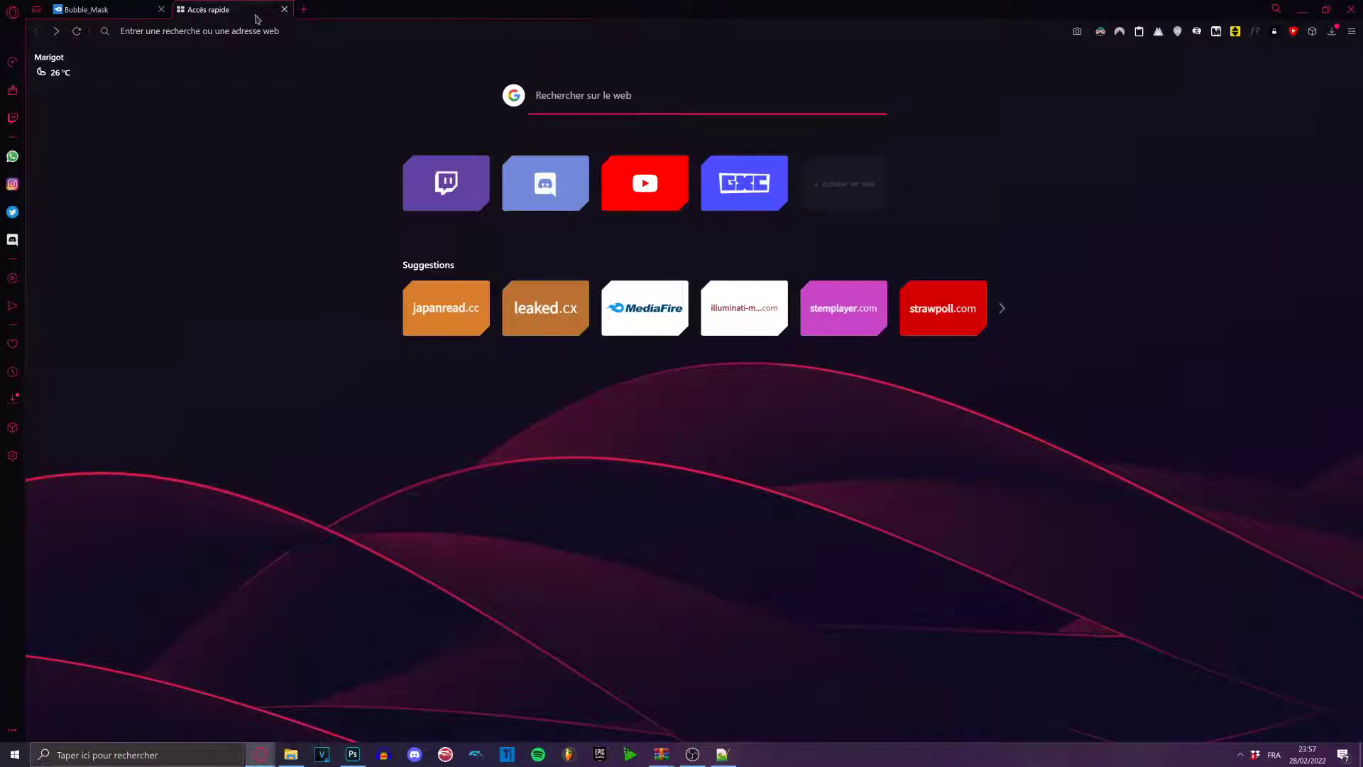
pyautogui.click(242, 36)
pyautogui.write('typesetterer')
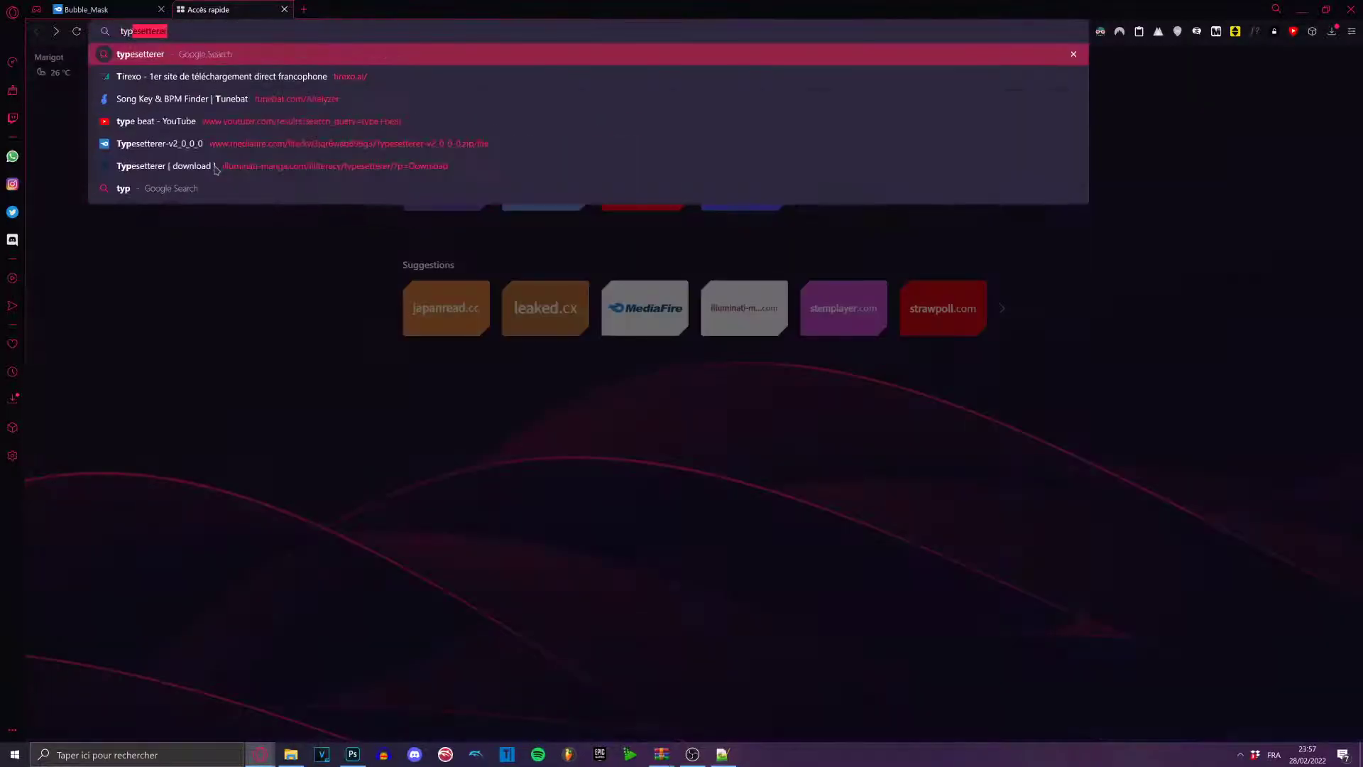
pyautogui.press('Return')
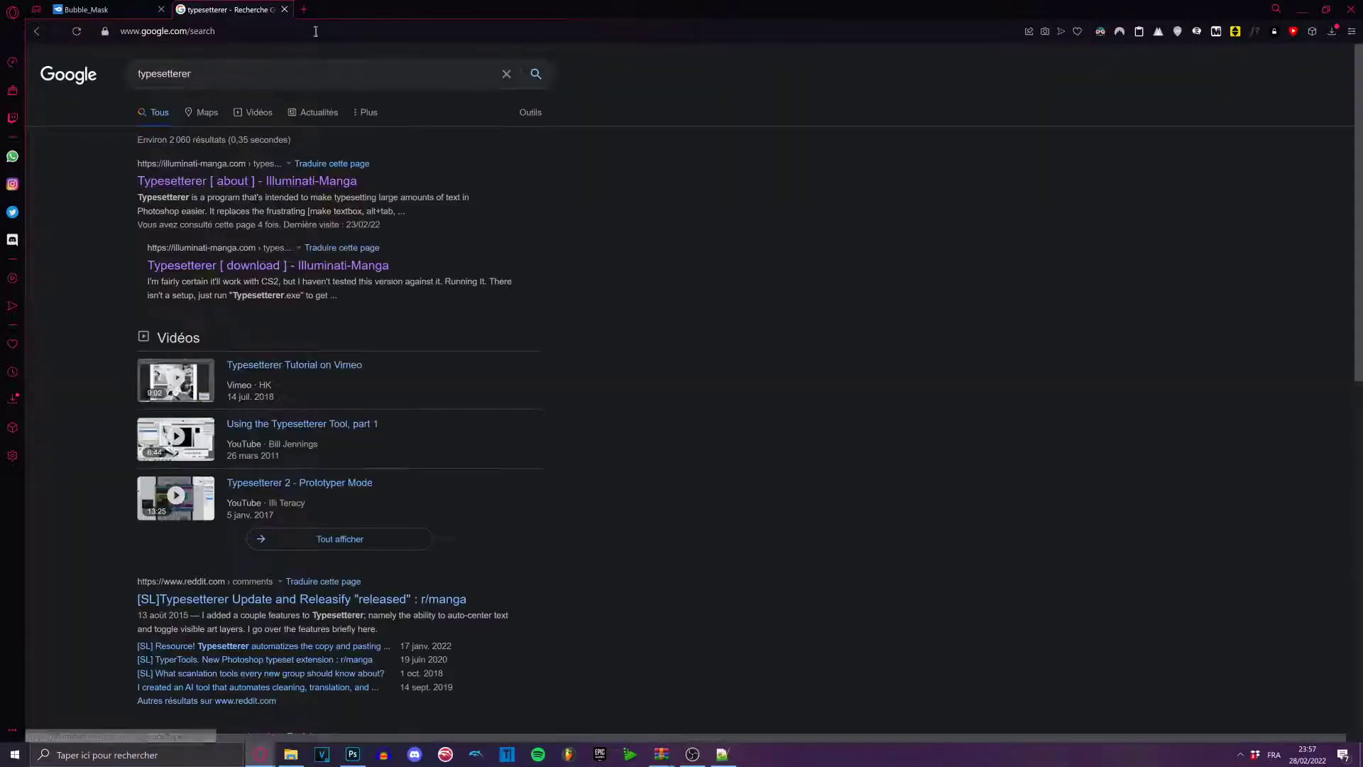
pyautogui.click(333, 269)
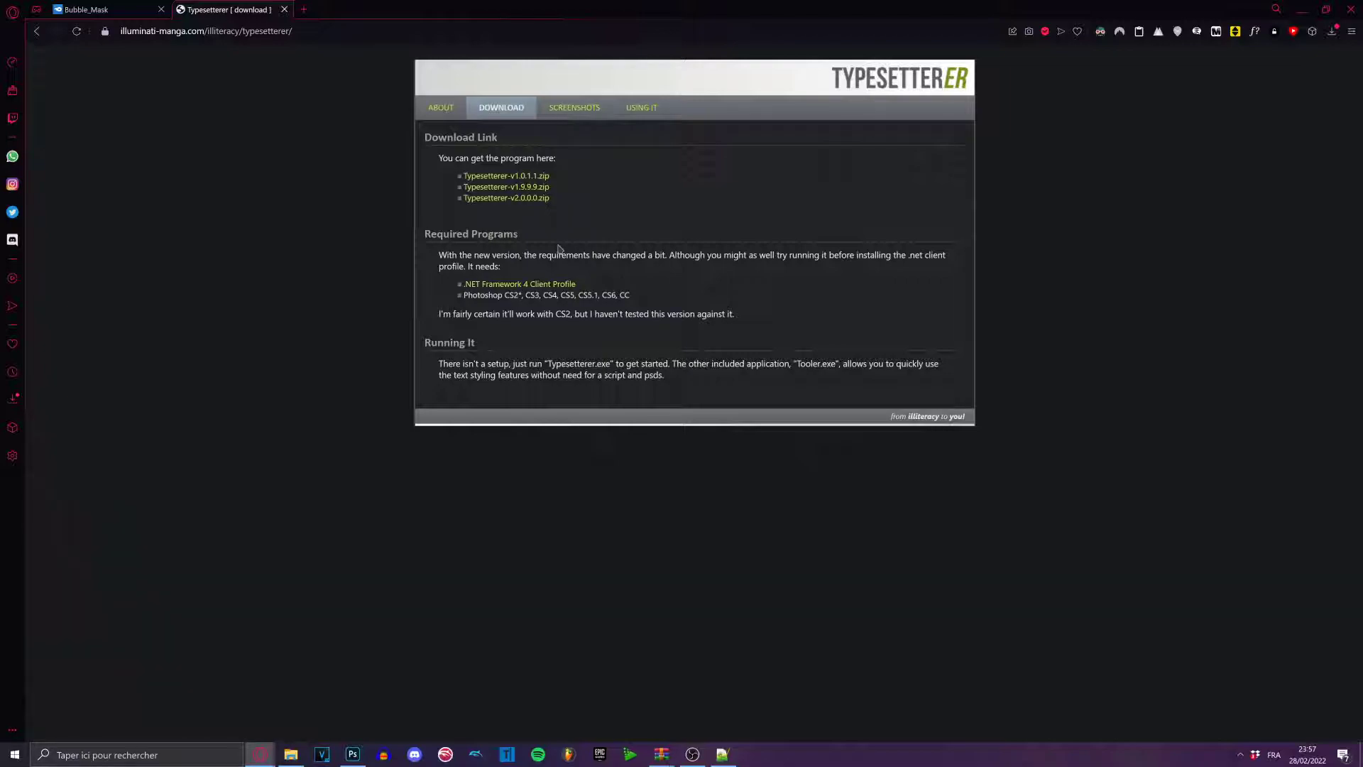
pyautogui.click(519, 200)
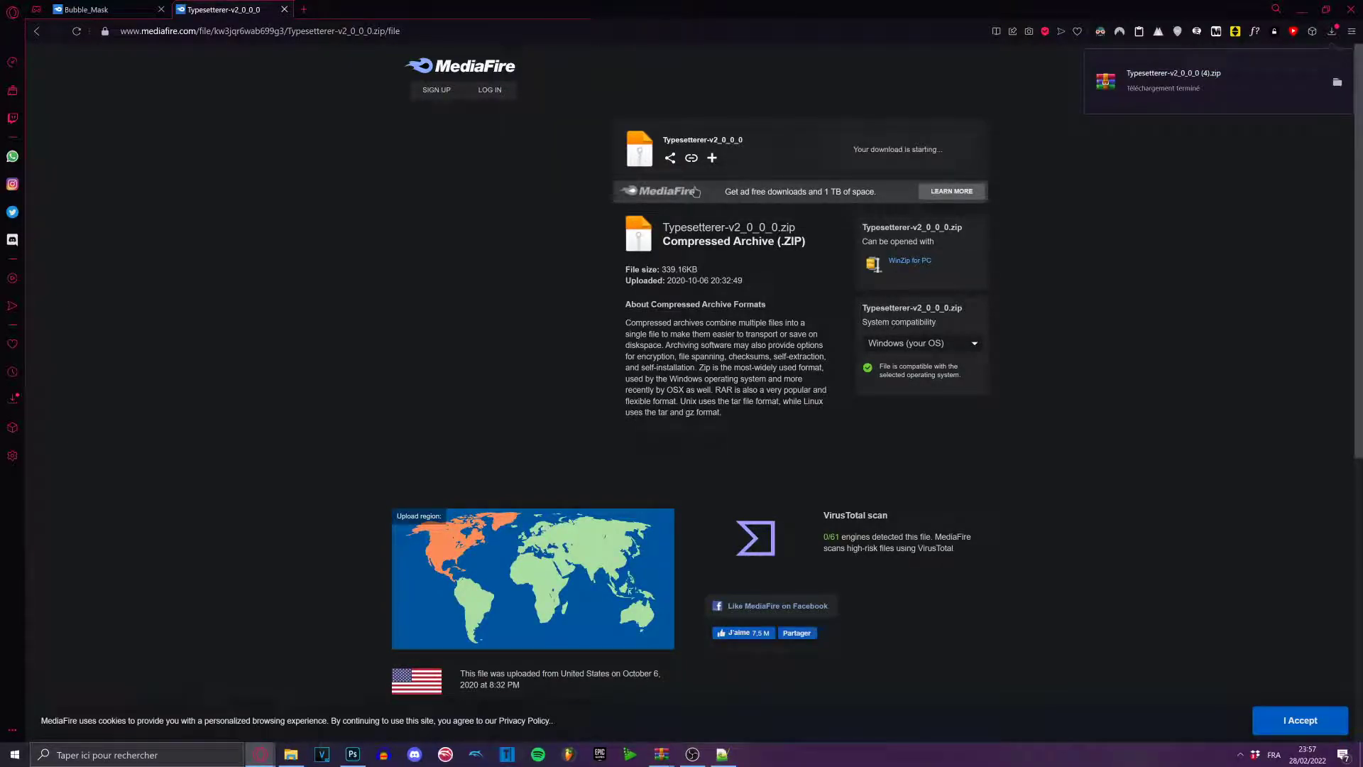
# Open the downloaded Typesetterer archive in WinRAR, dismiss the trial notice, review the contained files and close the archive.
pyautogui.click(1129, 99)
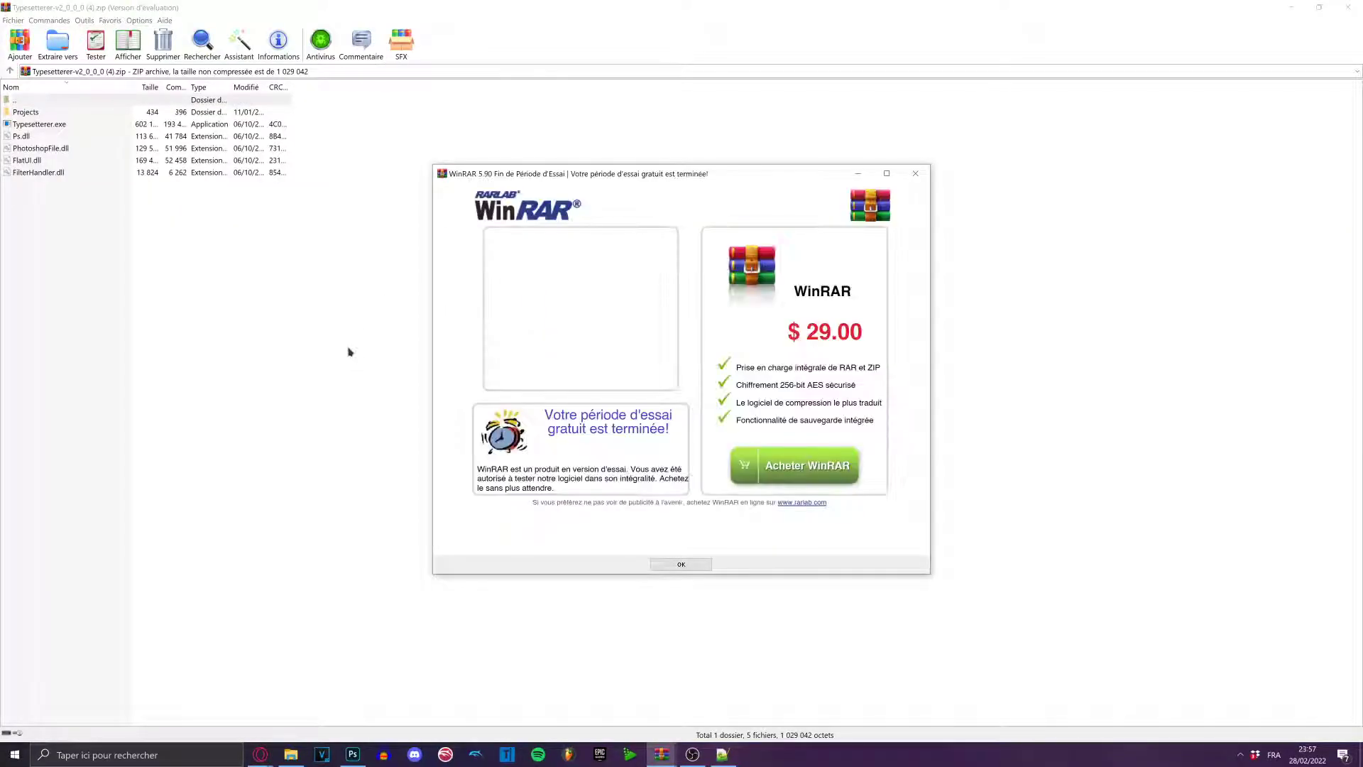
pyautogui.click(915, 173)
pyautogui.moveTo(658, 524); pyautogui.dragTo(66, 56)
pyautogui.click(454, 284)
pyautogui.click(1349, 7)
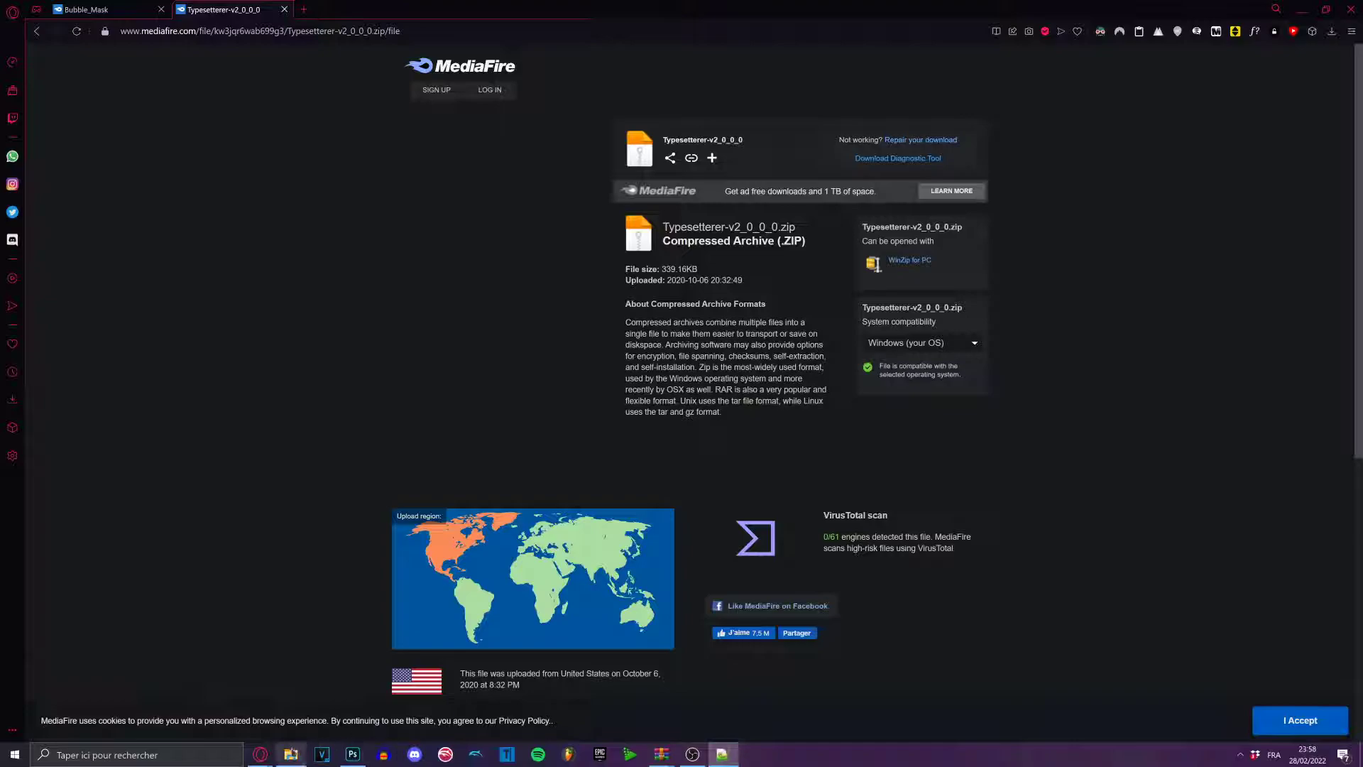
# Go to the PSD folder in File Explorer and page through its manga images starting from 01.jpg.
pyautogui.click(291, 754)
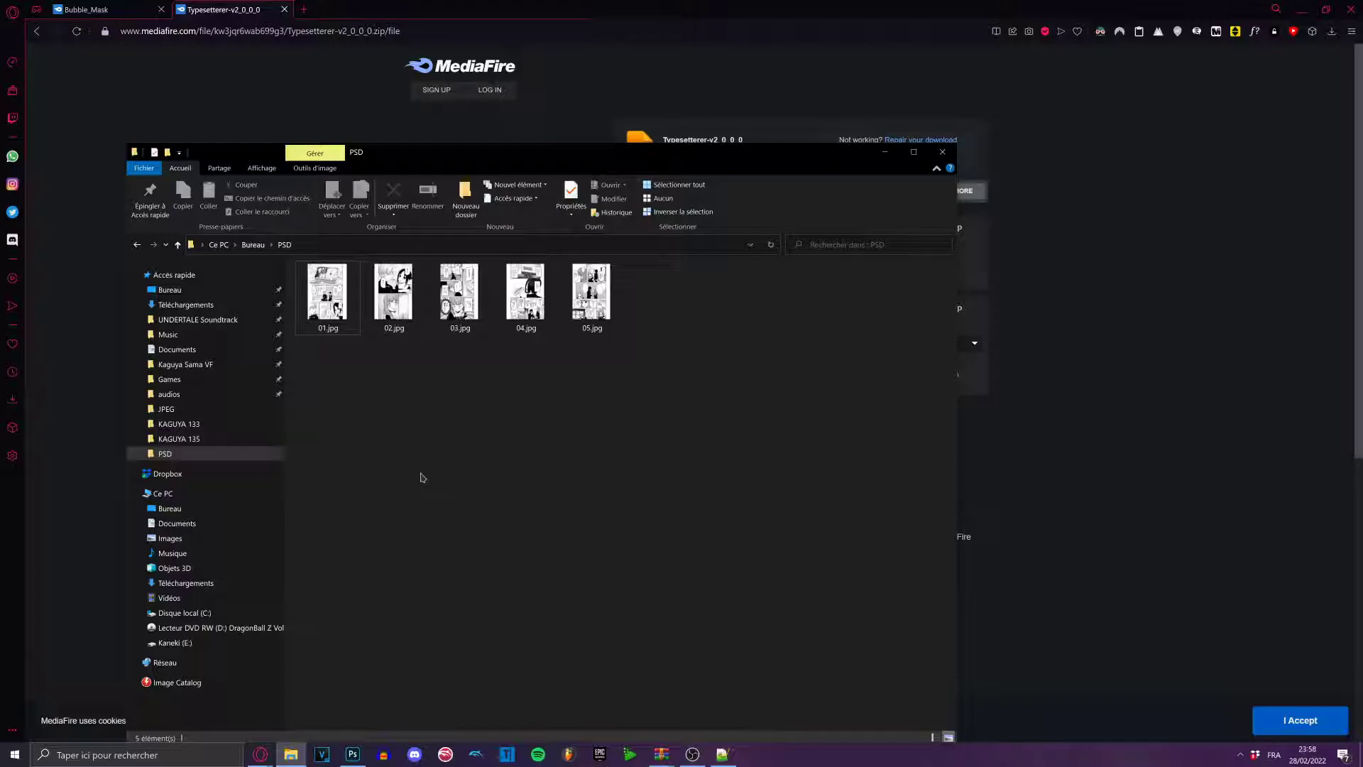
pyautogui.doubleClick(327, 293)
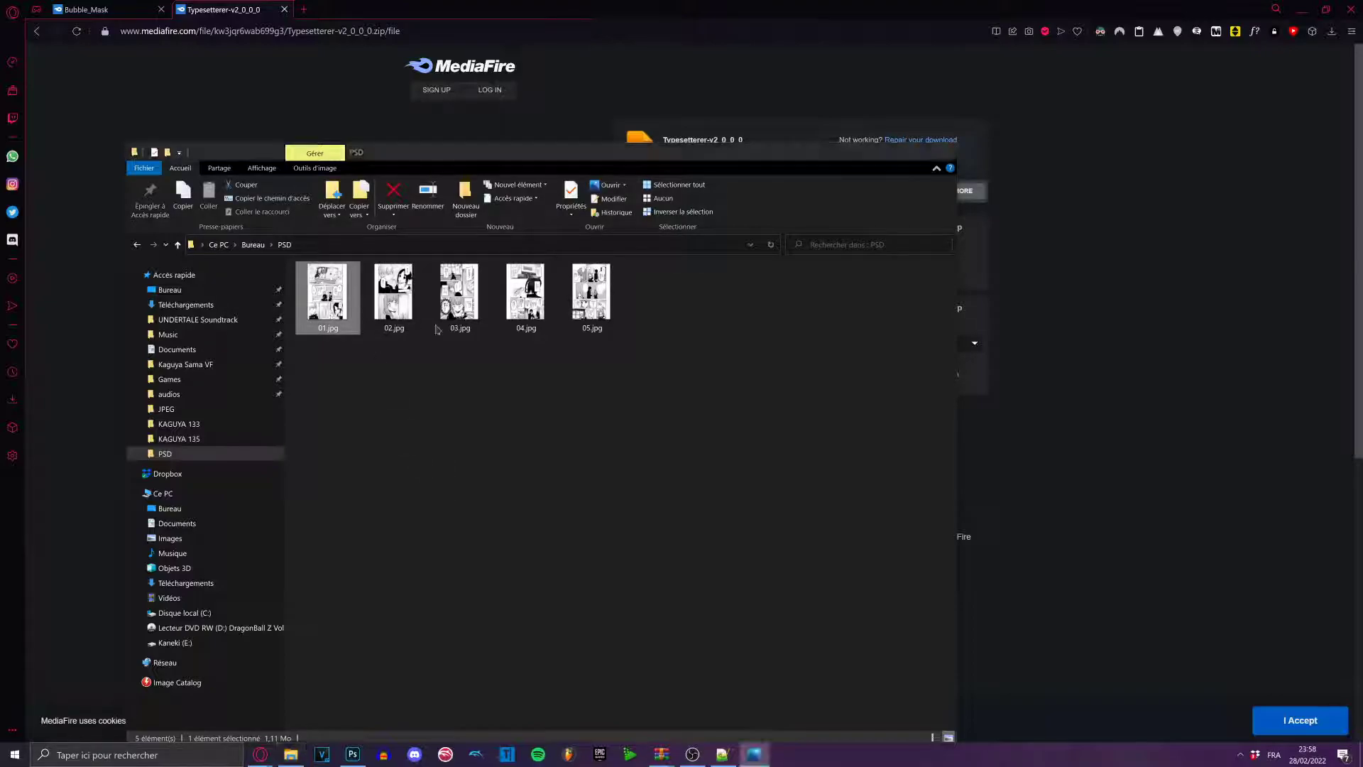
pyautogui.press('Right')
pyautogui.press('Right')
pyautogui.press('Right')
pyautogui.press('Right')
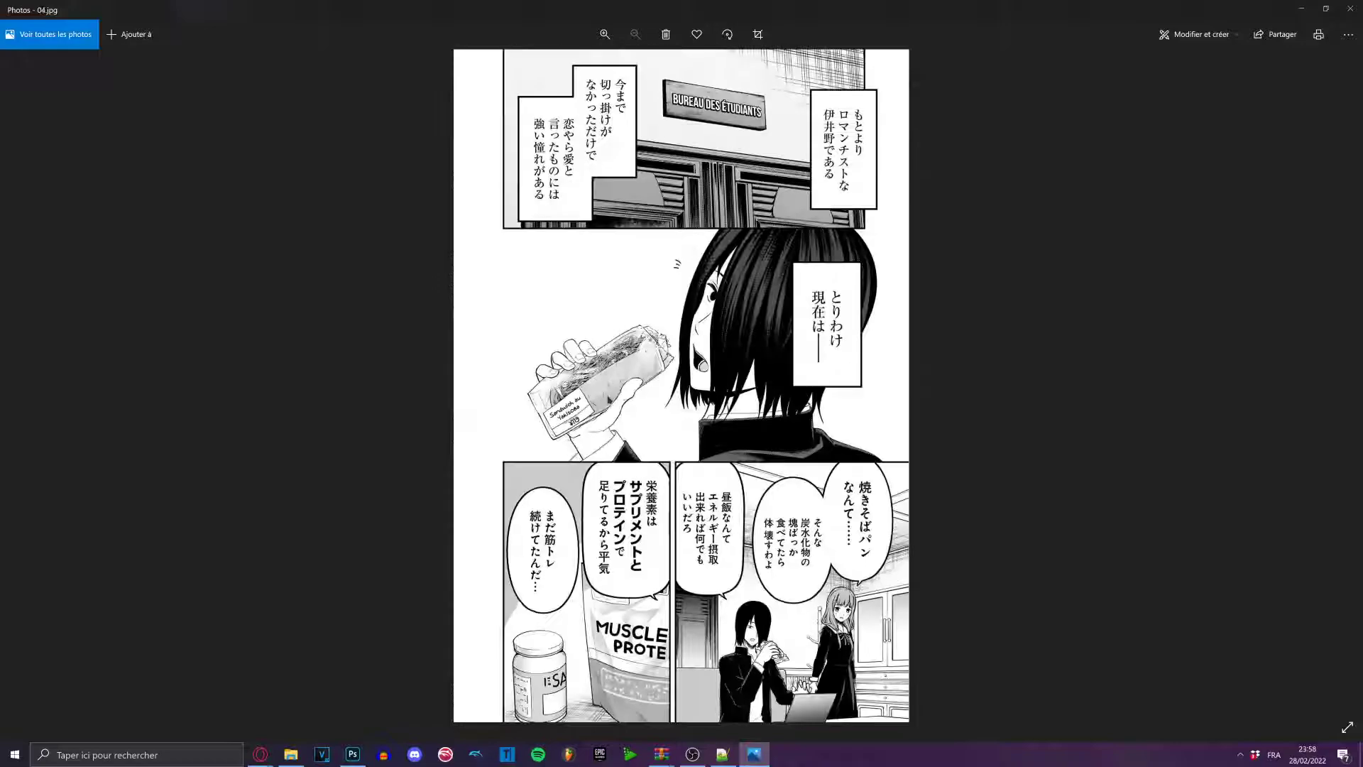
pyautogui.press('Left')
pyautogui.press('Left')
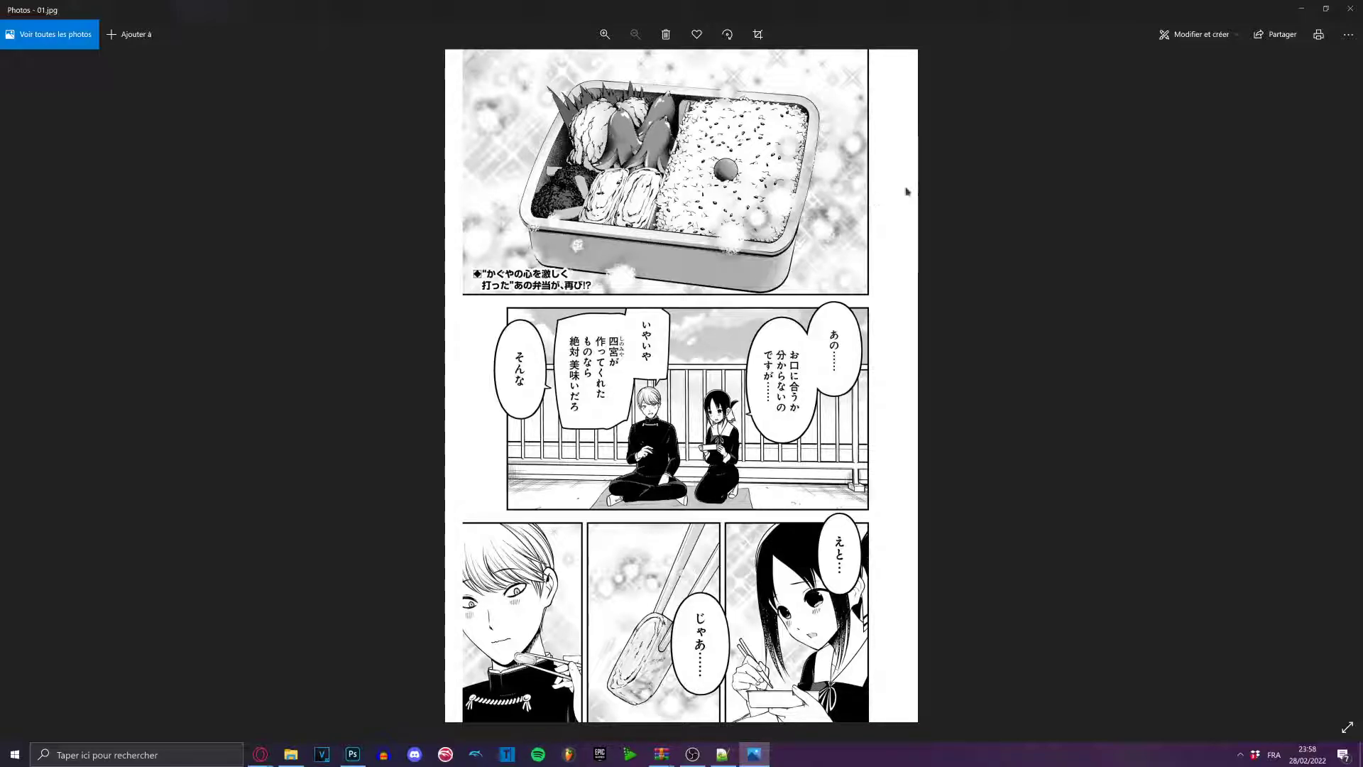
# Close the image viewer, open 01.jpg to 05.jpg from the PSD folder in Photoshop and bring up 01.jpg.
pyautogui.click(1351, 13)
pyautogui.moveTo(317, 396); pyautogui.dragTo(676, 301)
pyautogui.moveTo(328, 305); pyautogui.dragTo(526, 441)
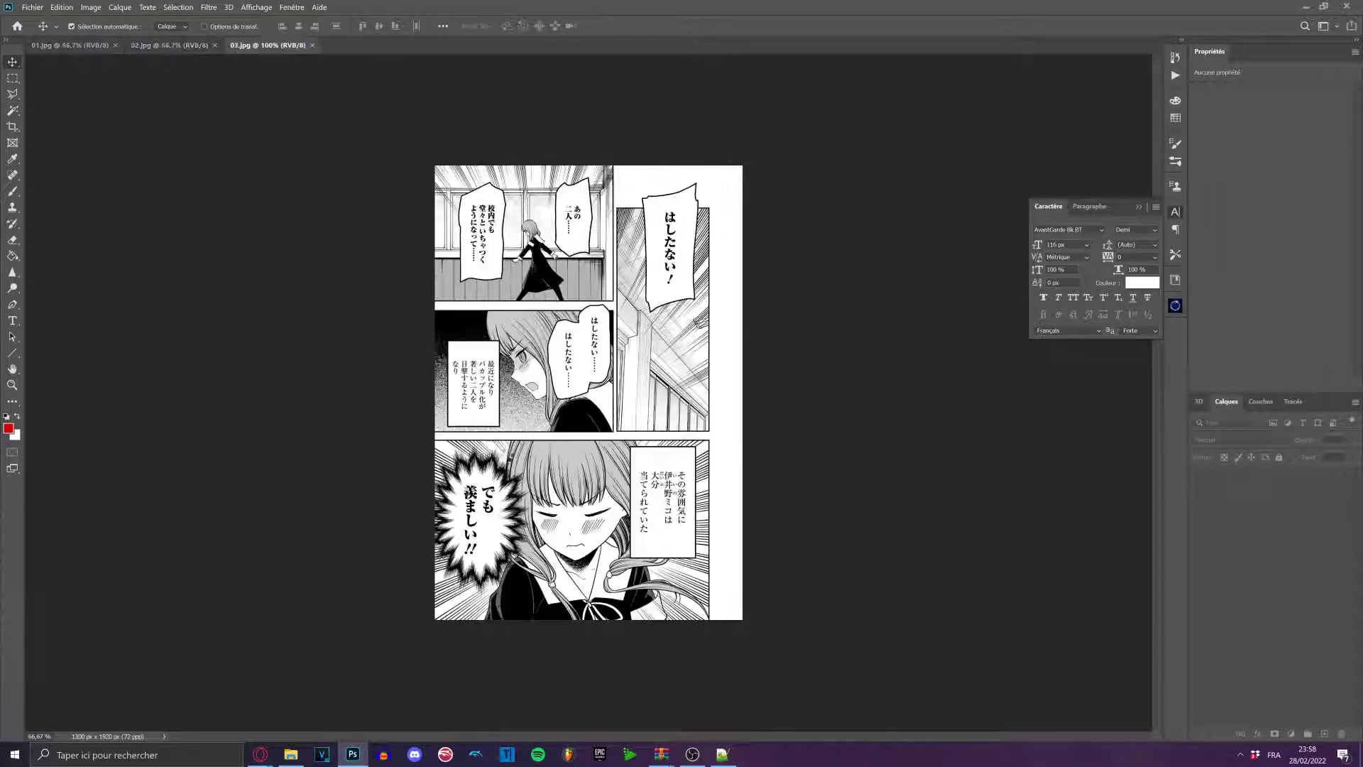
pyautogui.click(72, 46)
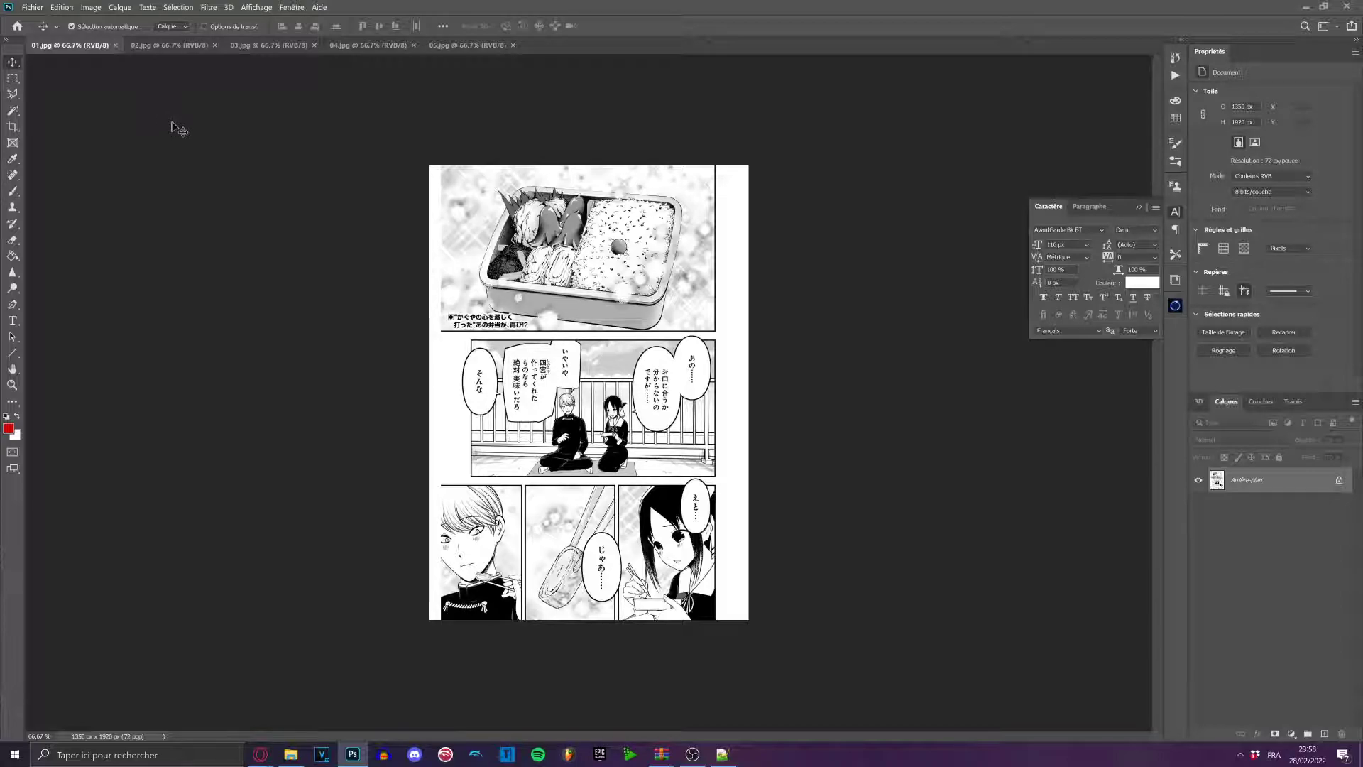
# Crop 01.jpg to remove the white margin along its left edge, up to the artwork.
pyautogui.scroll(2, 639, 432)
pyautogui.scroll(-1, 487, 548)
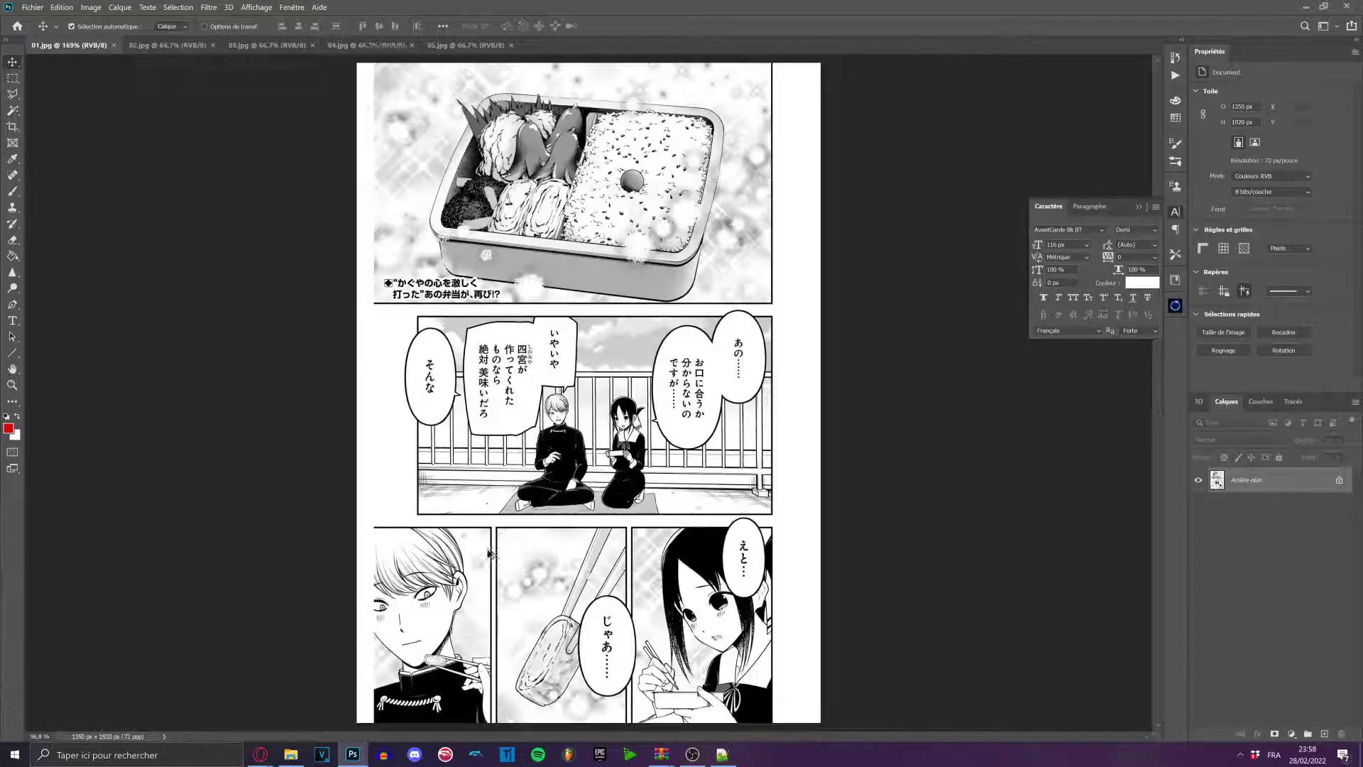
pyautogui.scroll(3, 321, 249)
pyautogui.scroll(-5, 321, 249)
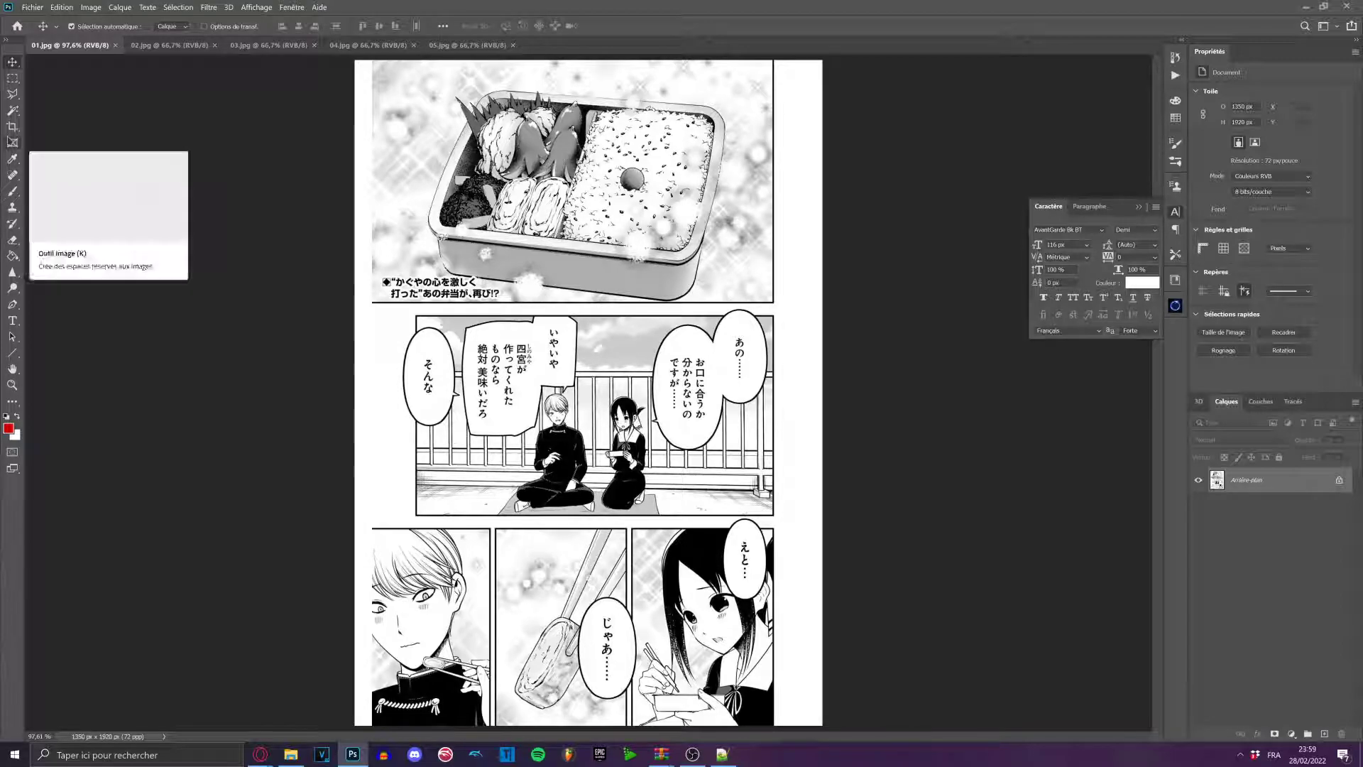
pyautogui.click(12, 126)
pyautogui.scroll(5, 379, 281)
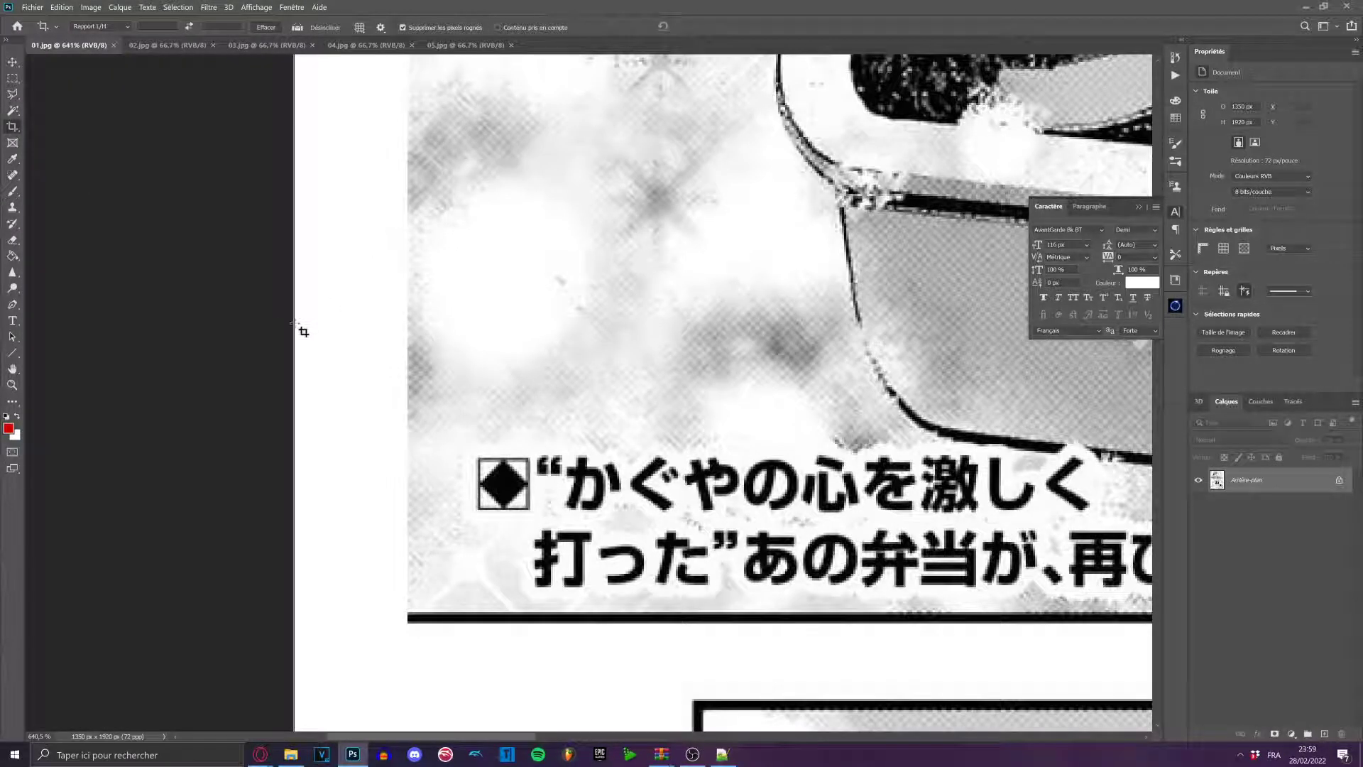
pyautogui.moveTo(291, 327); pyautogui.dragTo(346, 368)
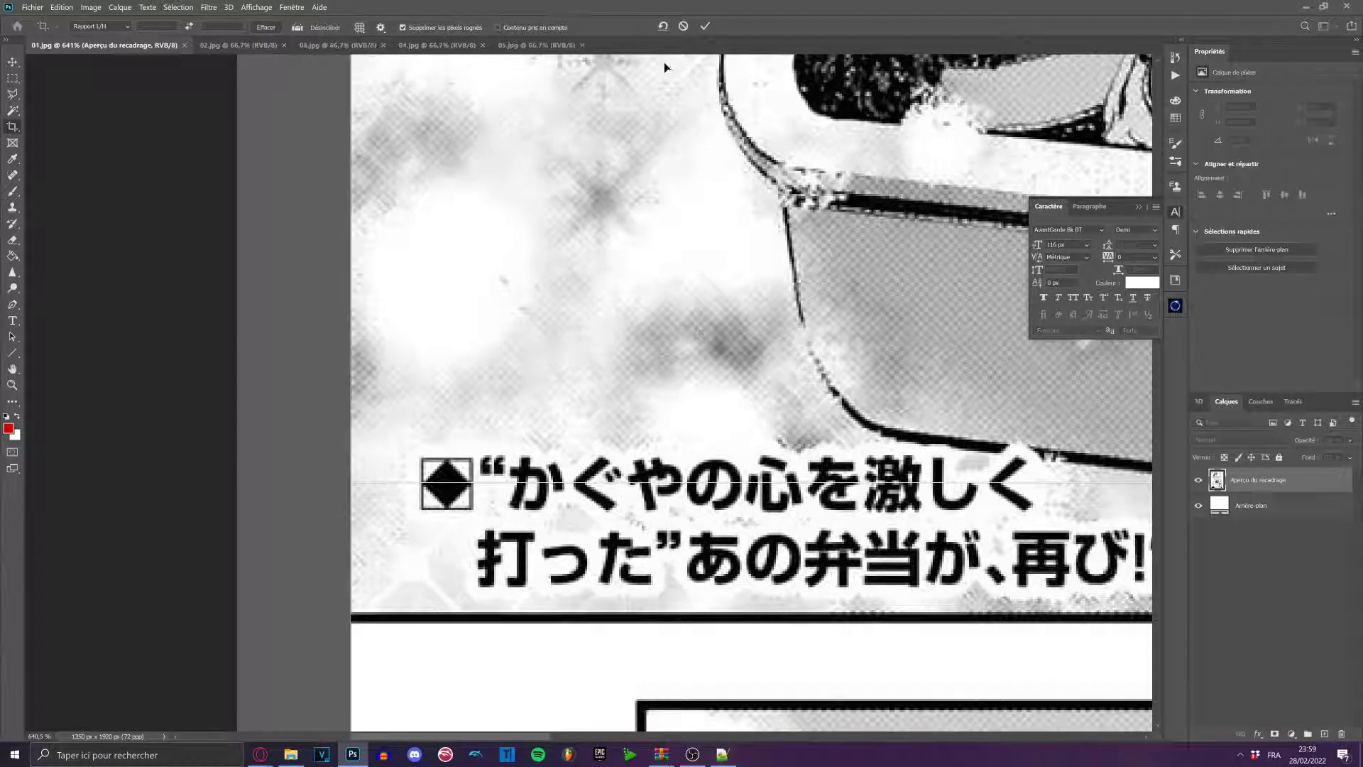
pyautogui.scroll(-12, 729, 285)
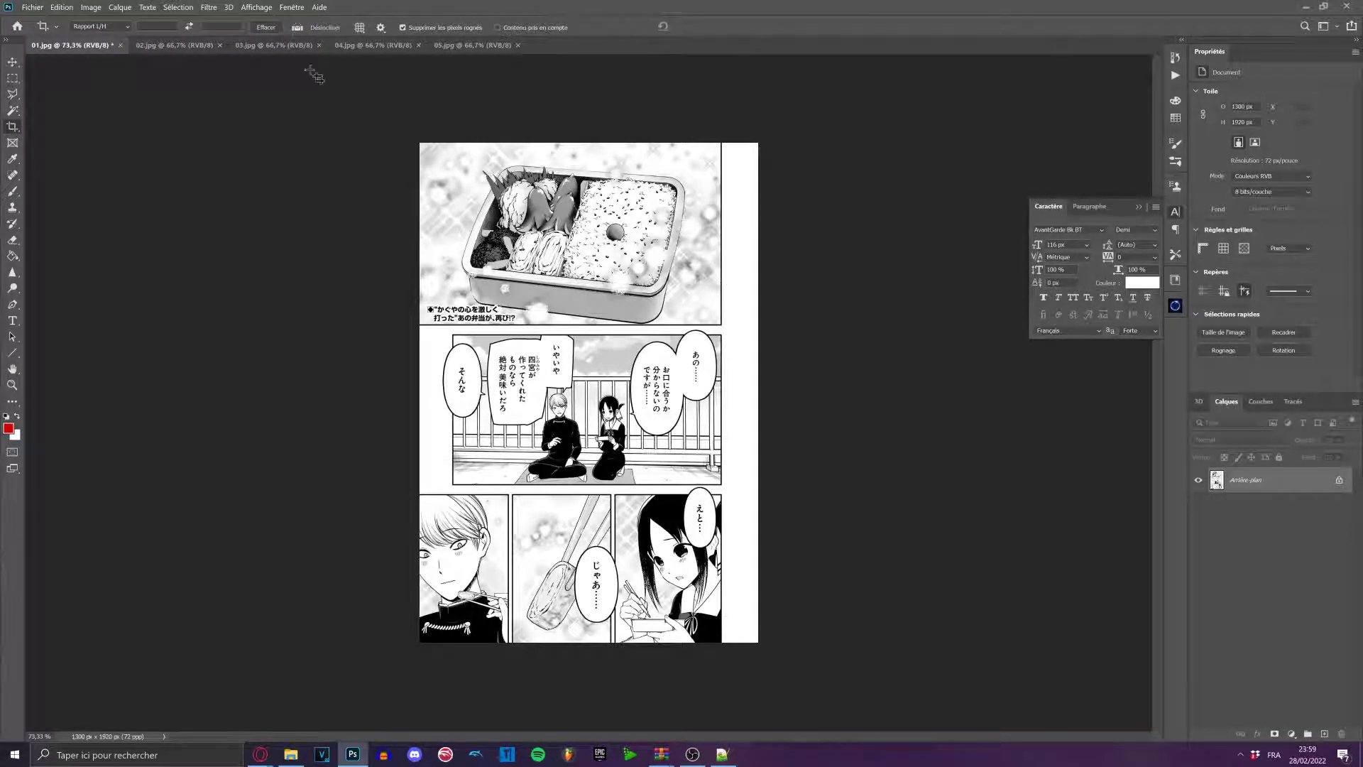
# Try painting white over the text of the double speech bubble in the middle panel of 01.jpg on a new layer, and delete that layer.
pyautogui.click(174, 45)
pyautogui.click(75, 47)
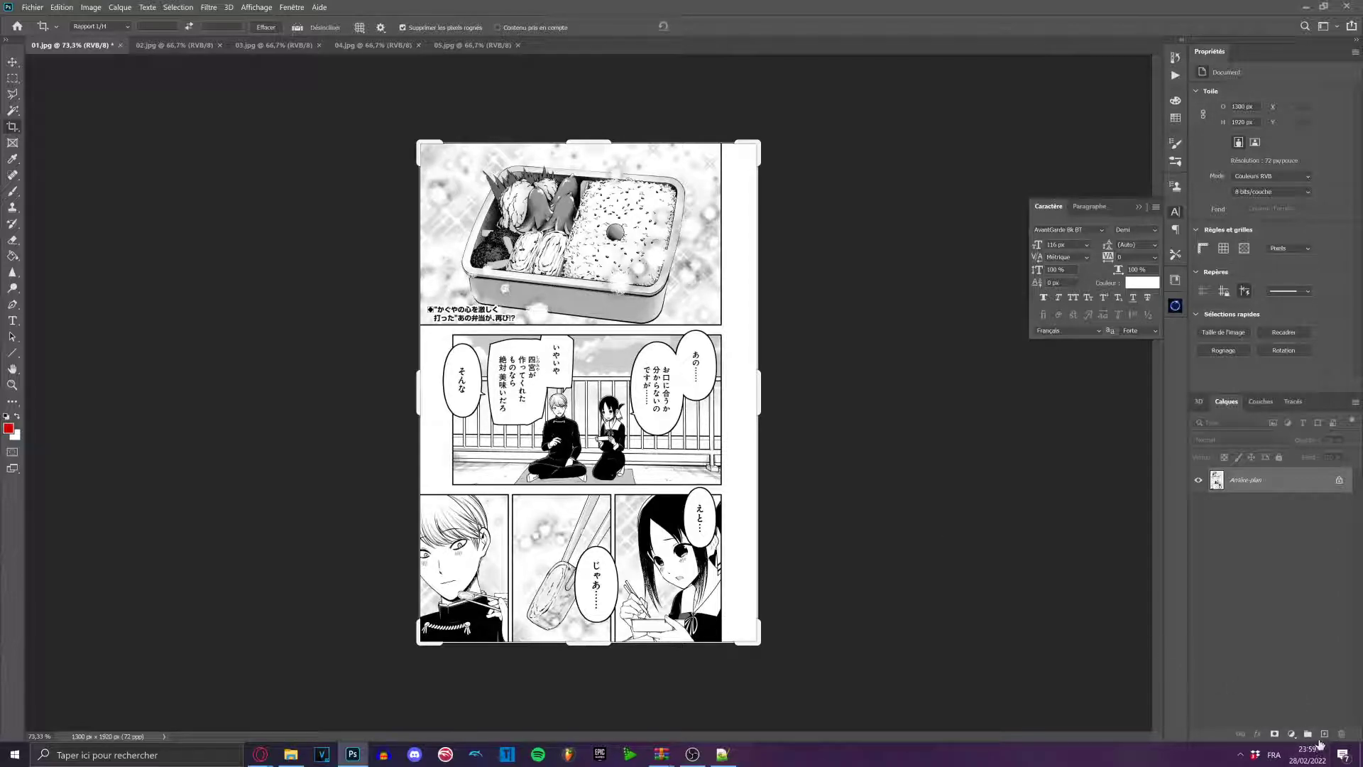
pyautogui.click(1323, 734)
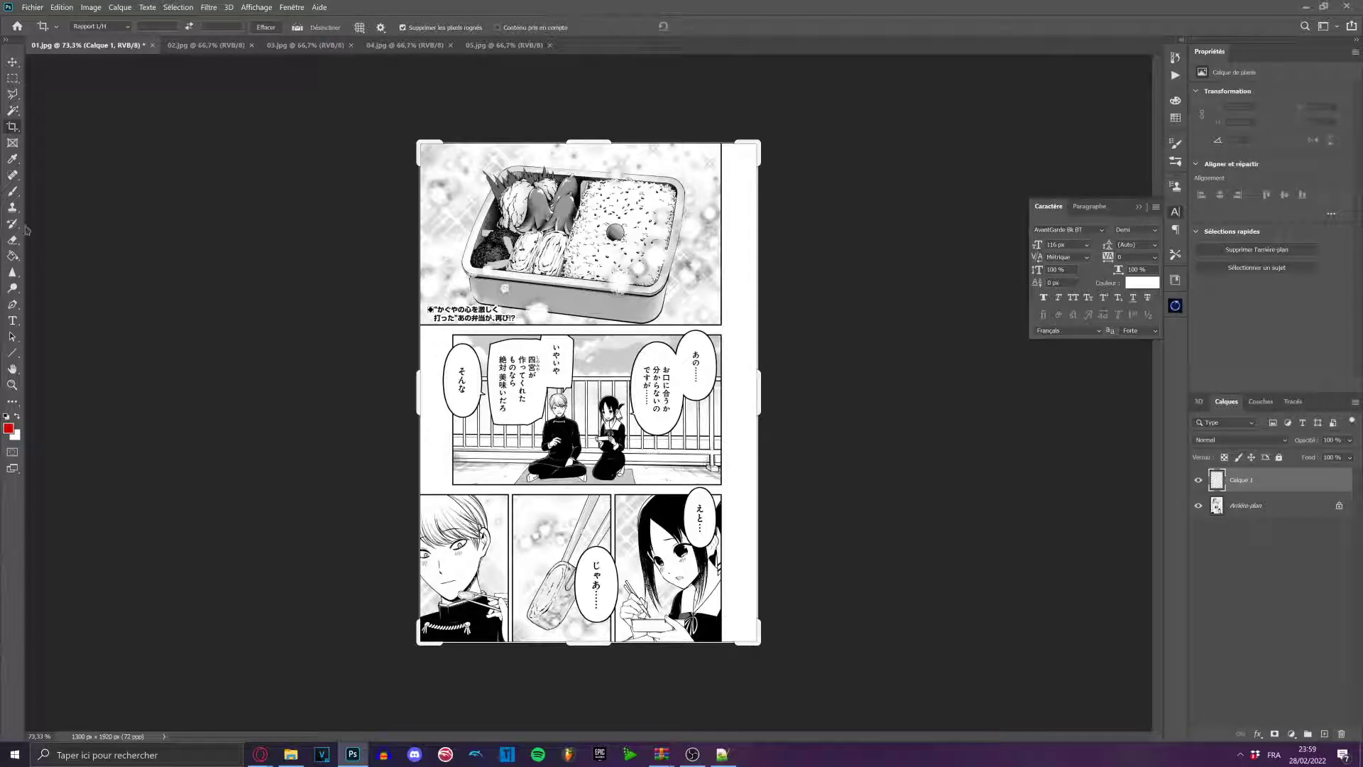
pyautogui.click(16, 416)
pyautogui.click(11, 192)
pyautogui.scroll(11, 842, 399)
pyautogui.moveTo(655, 327); pyautogui.dragTo(683, 334)
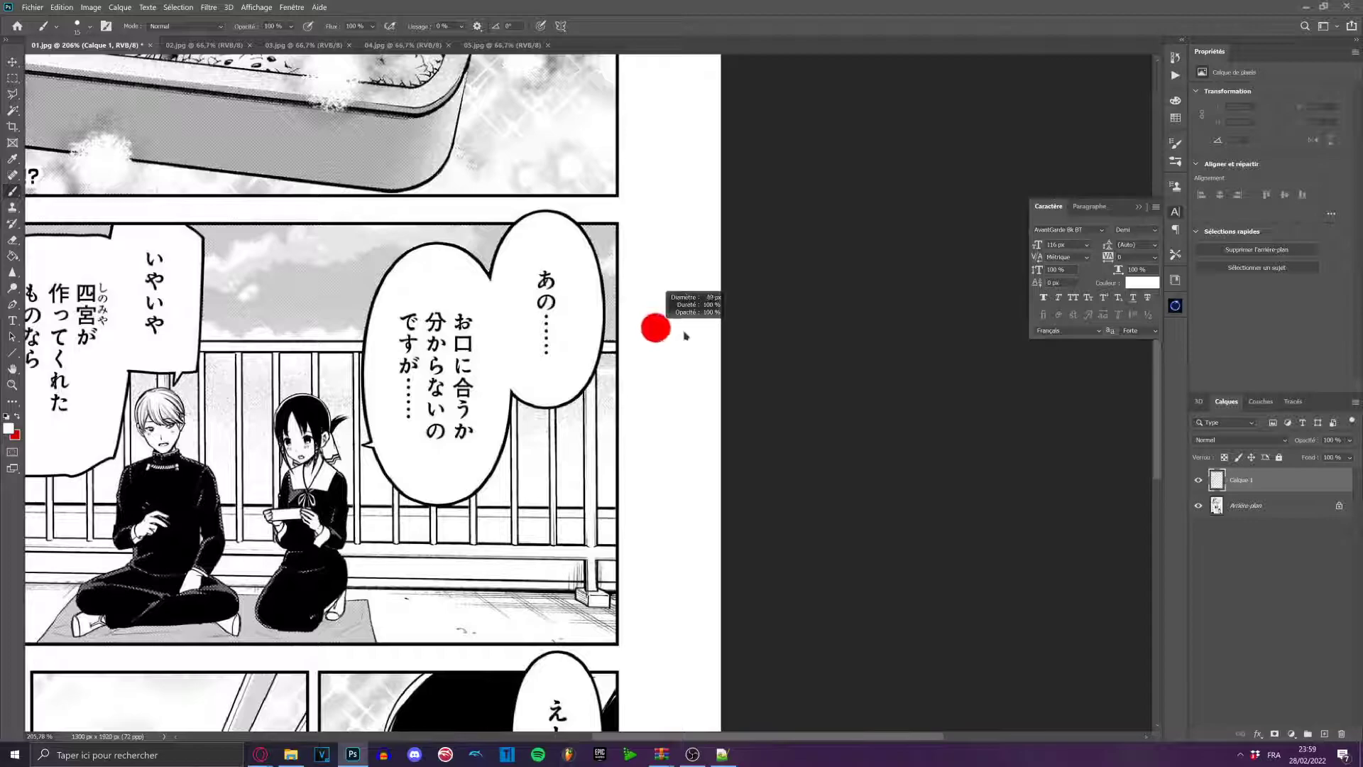
pyautogui.scroll(4, 683, 334)
pyautogui.moveTo(483, 242); pyautogui.dragTo(482, 355)
pyautogui.moveTo(362, 309)
pyautogui.mouseDown()
pyautogui.moveTo(362, 493)
pyautogui.moveTo(297, 352)
pyautogui.moveTo(271, 351)
pyautogui.moveTo(324, 304)
pyautogui.mouseUp()
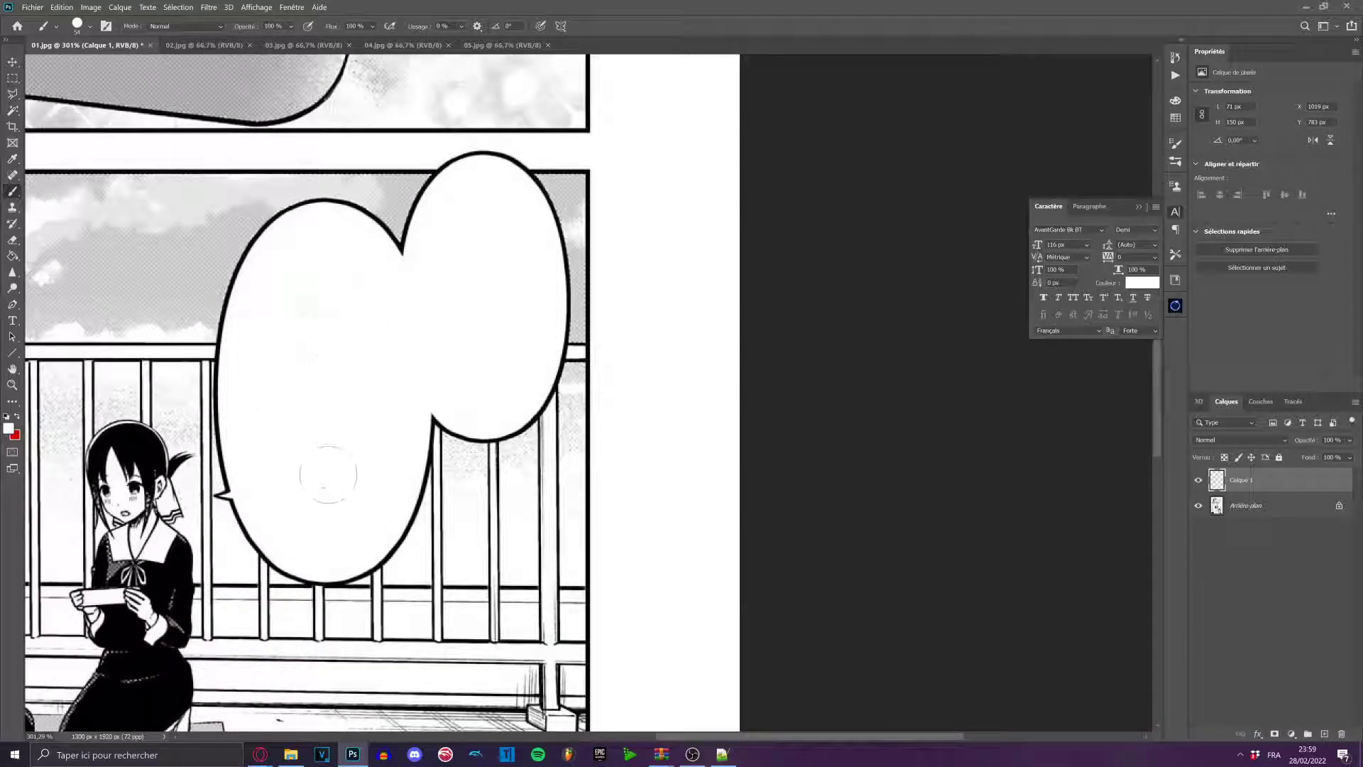
pyautogui.scroll(-8, 328, 474)
pyautogui.scroll(-4, 496, 419)
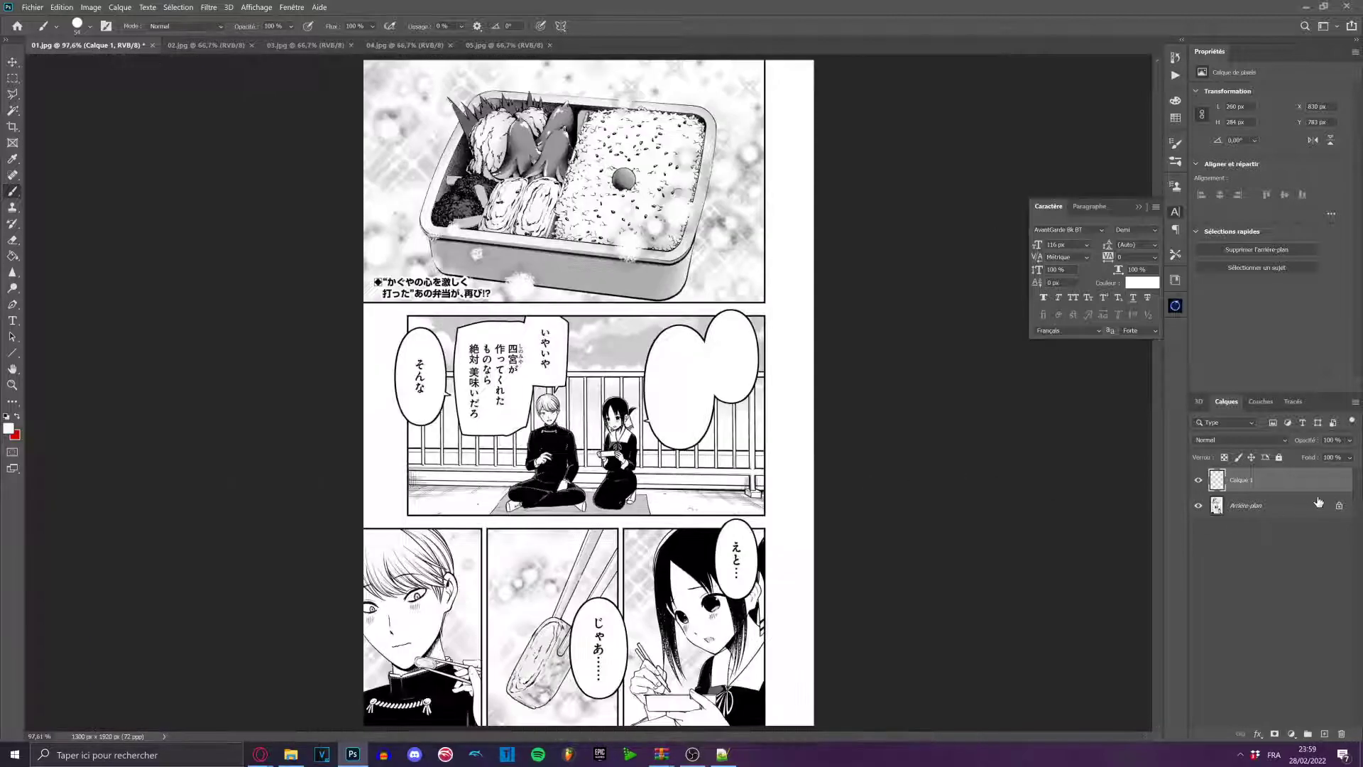
pyautogui.press('Delete')
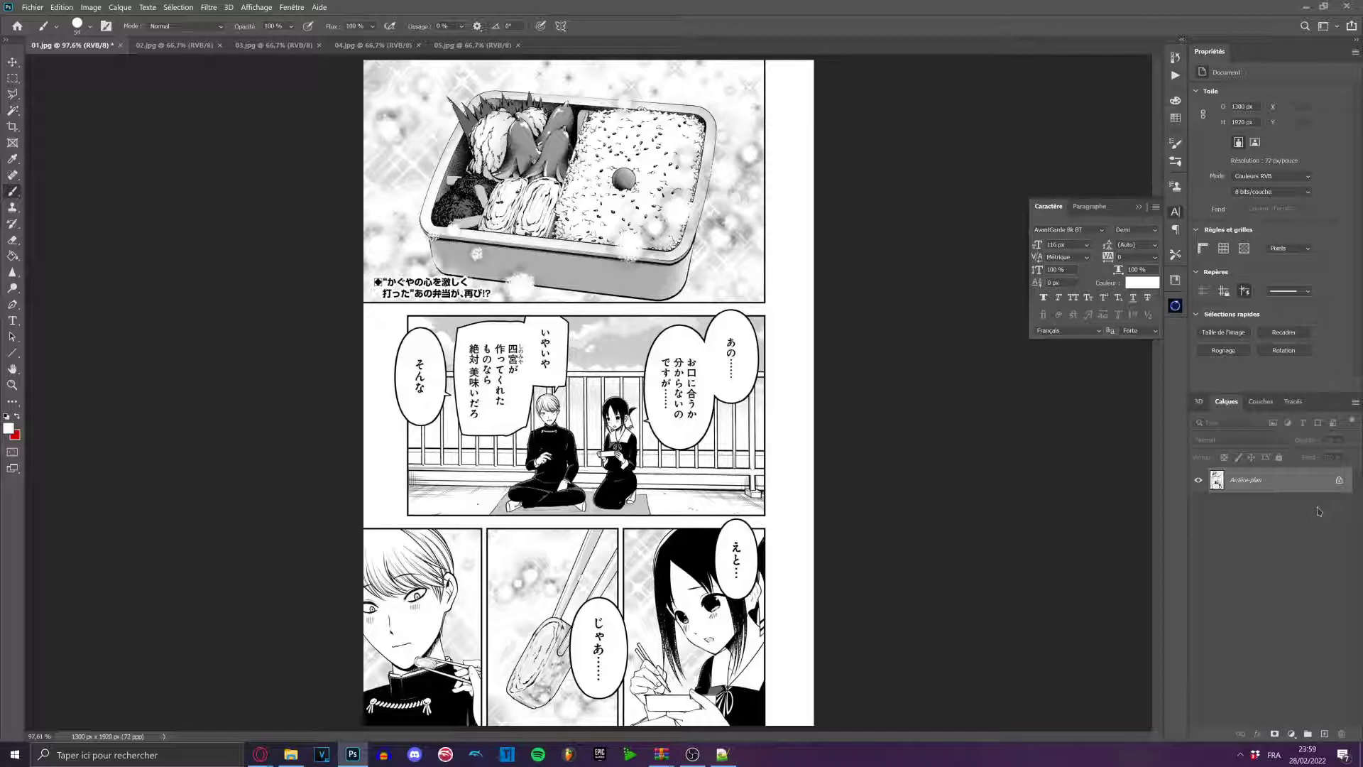
# Collapse the character settings, download Bubble_Mask.atn from its MediaFire page in the browser and load the action file into Photoshop.
pyautogui.click(1176, 213)
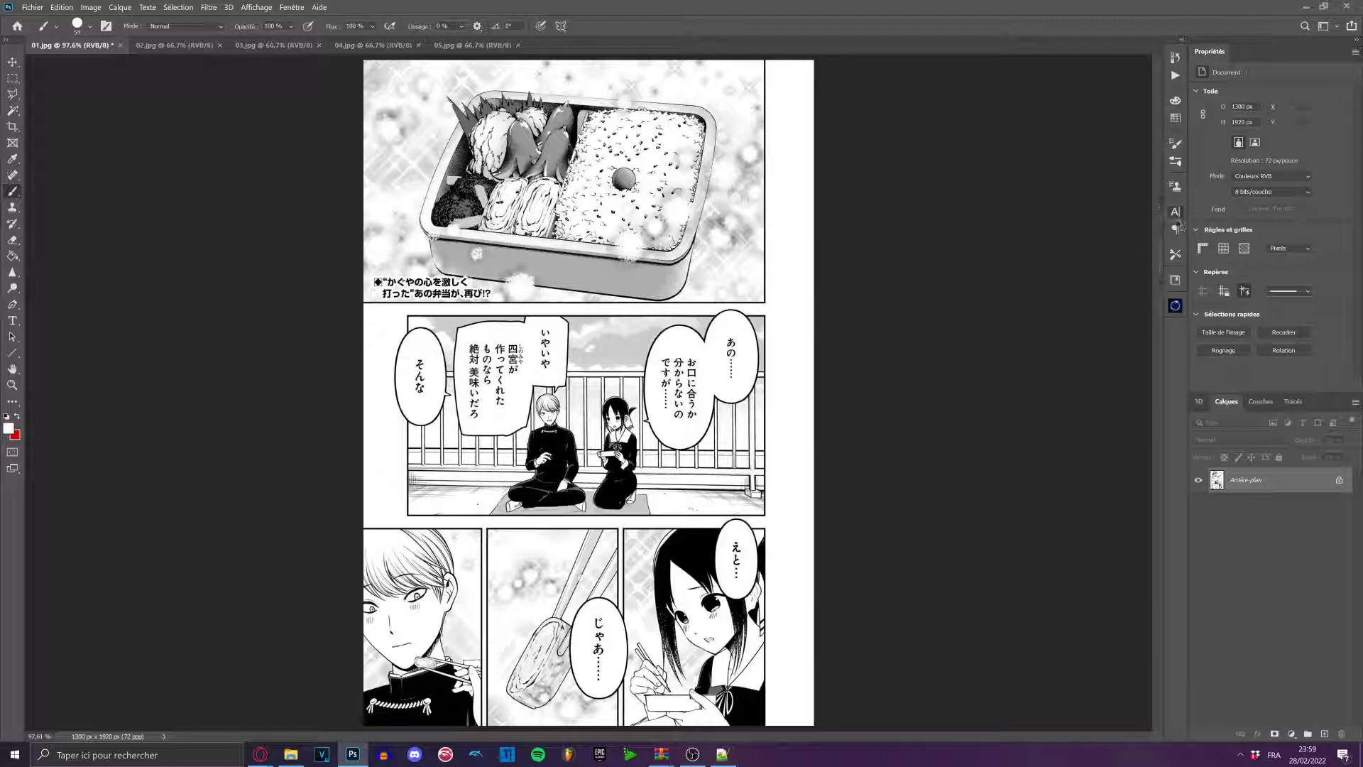
pyautogui.moveTo(260, 754)
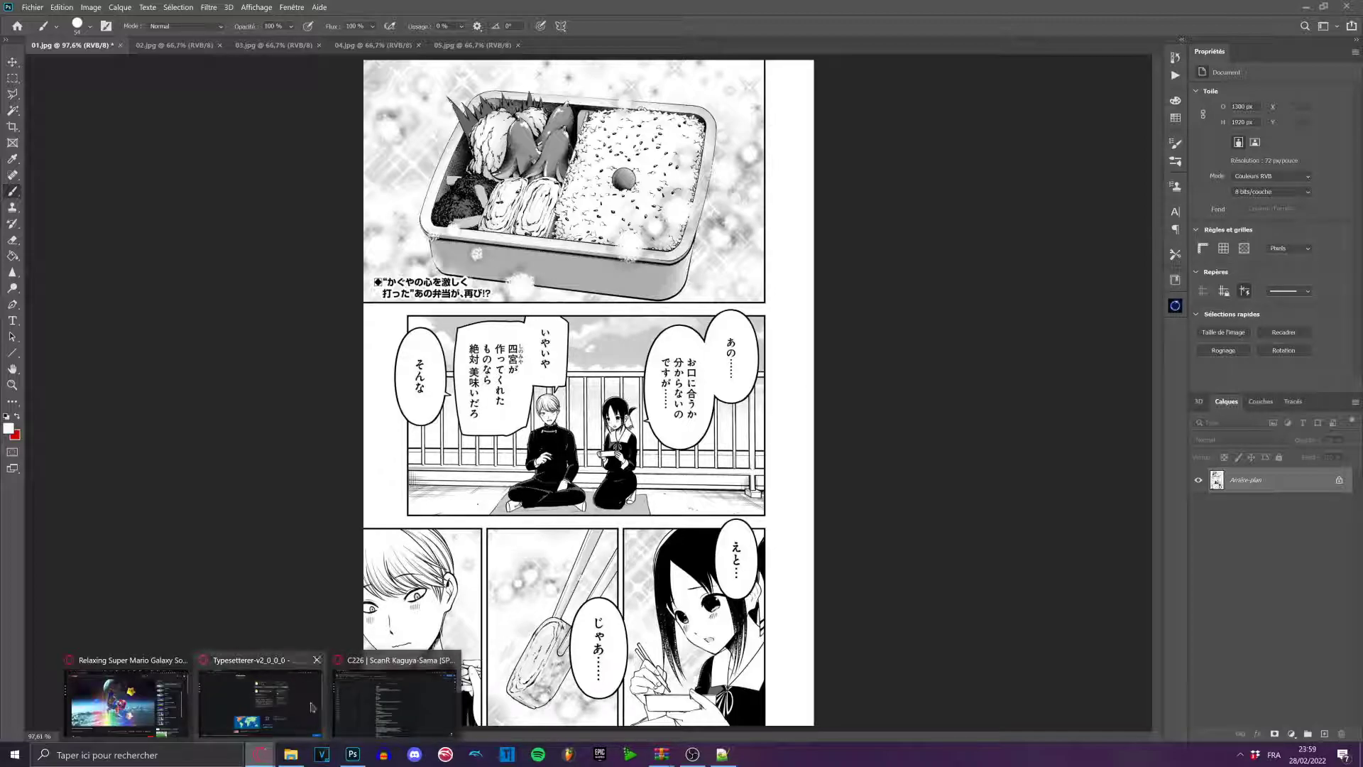
pyautogui.click(305, 704)
pyautogui.click(86, 13)
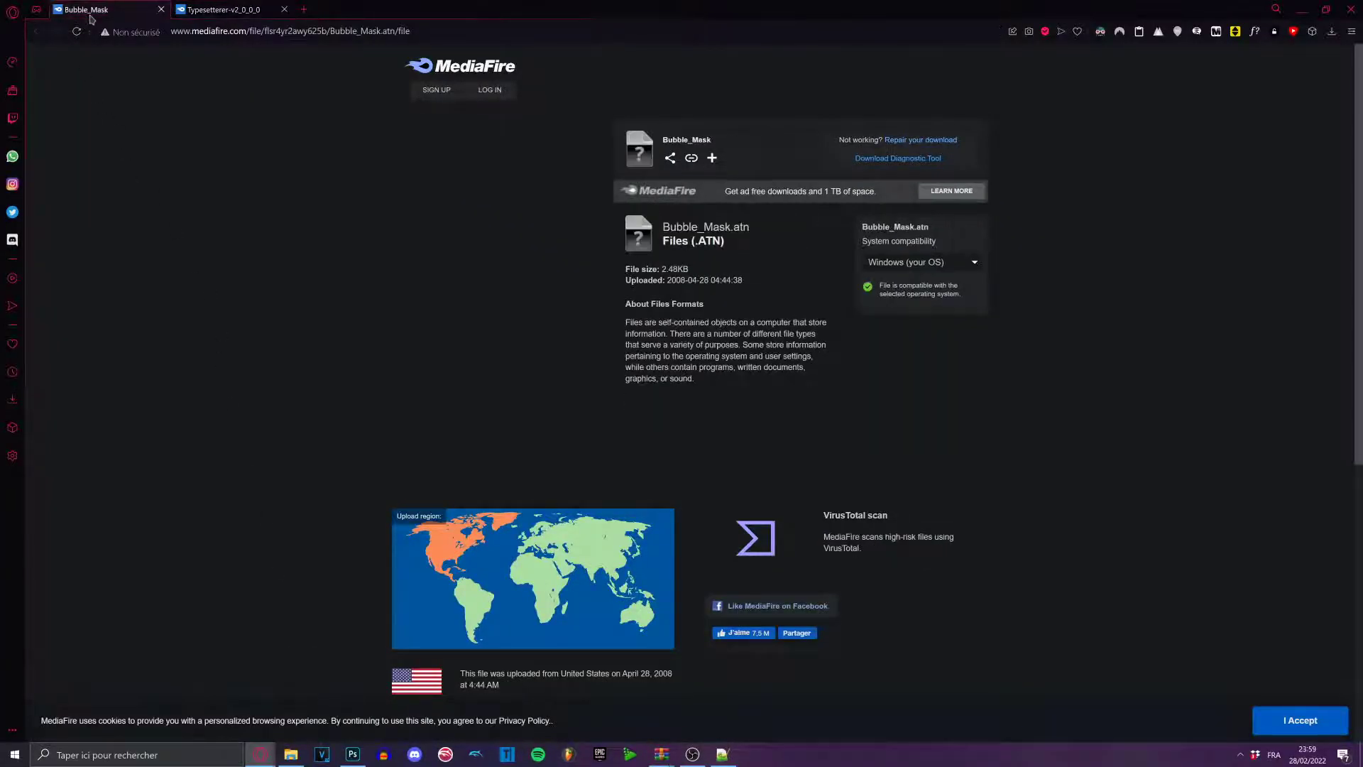
pyautogui.click(75, 34)
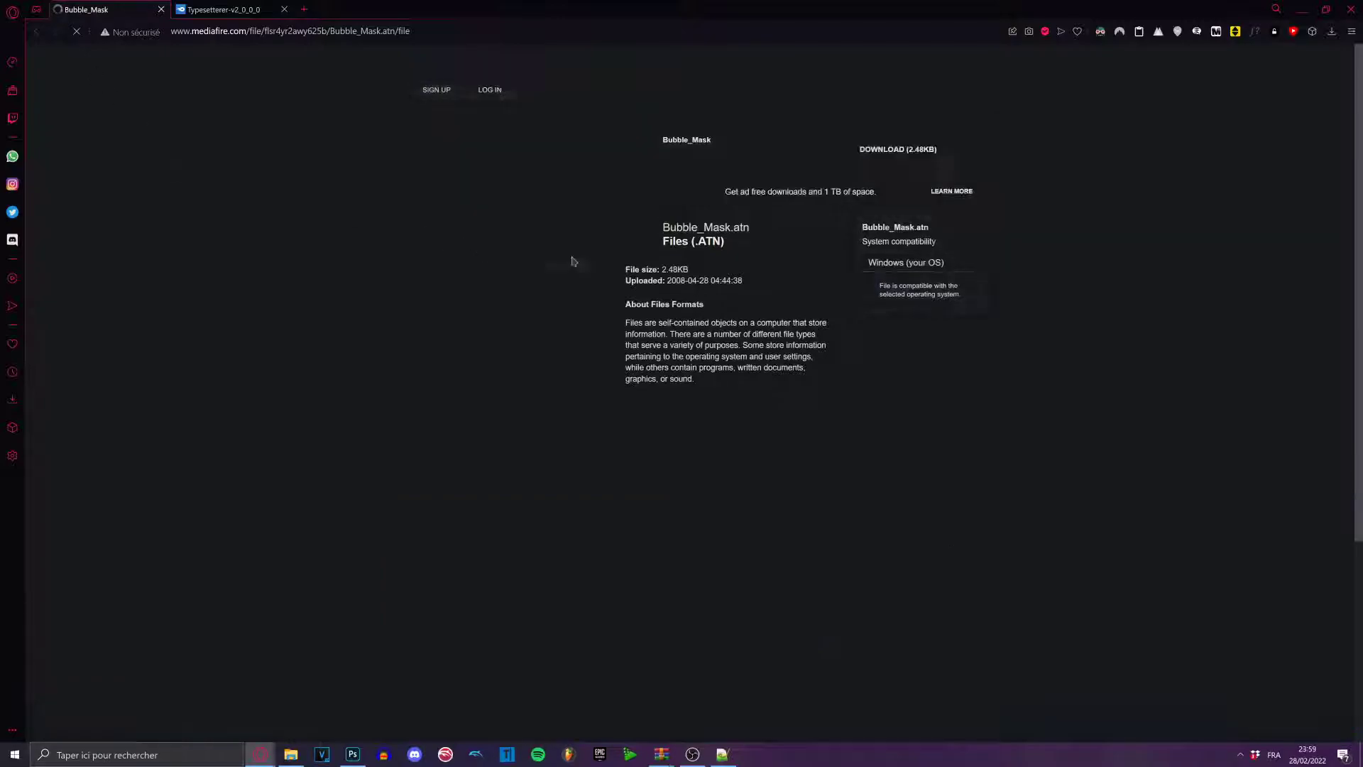
pyautogui.click(918, 164)
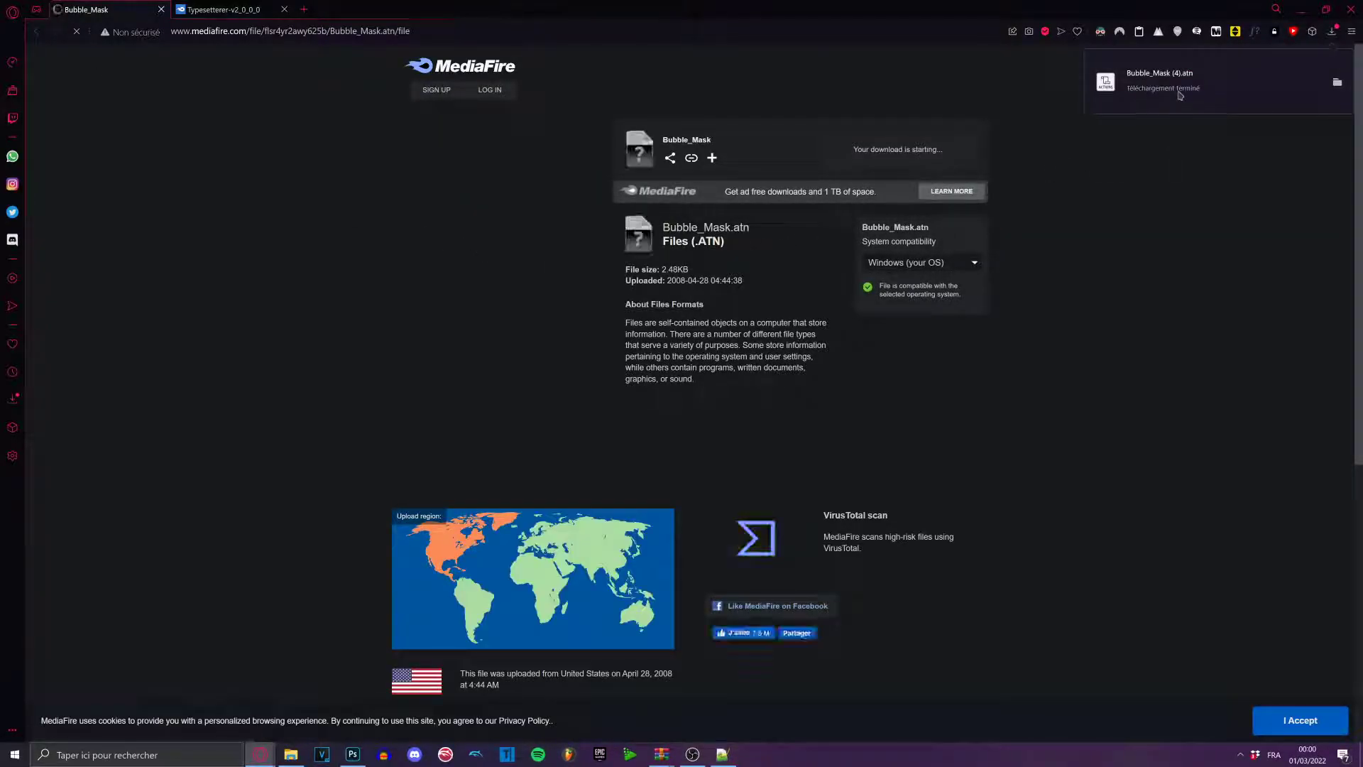
pyautogui.click(1180, 95)
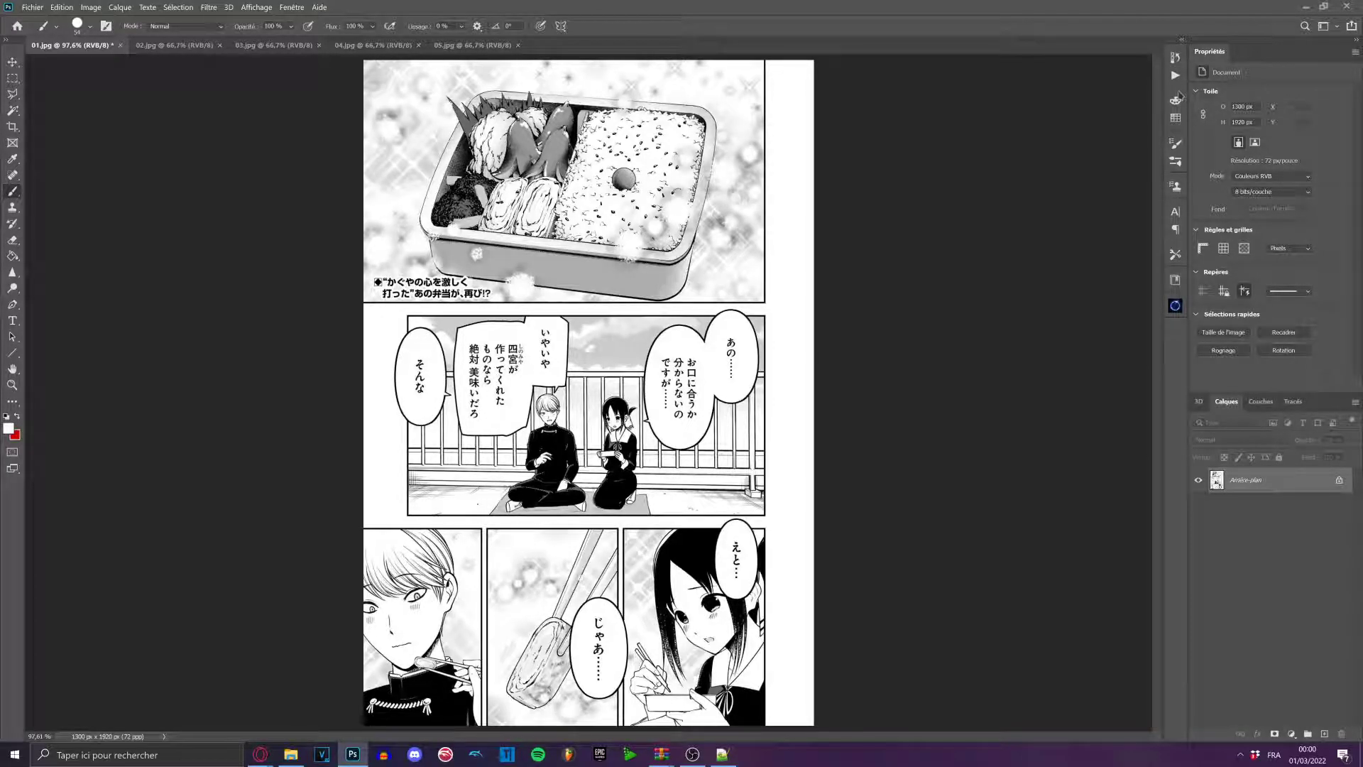
# Try assigning Shift+F12 as the function key of the Make bubble mask action in the Bubble_Mask set.
pyautogui.click(292, 8)
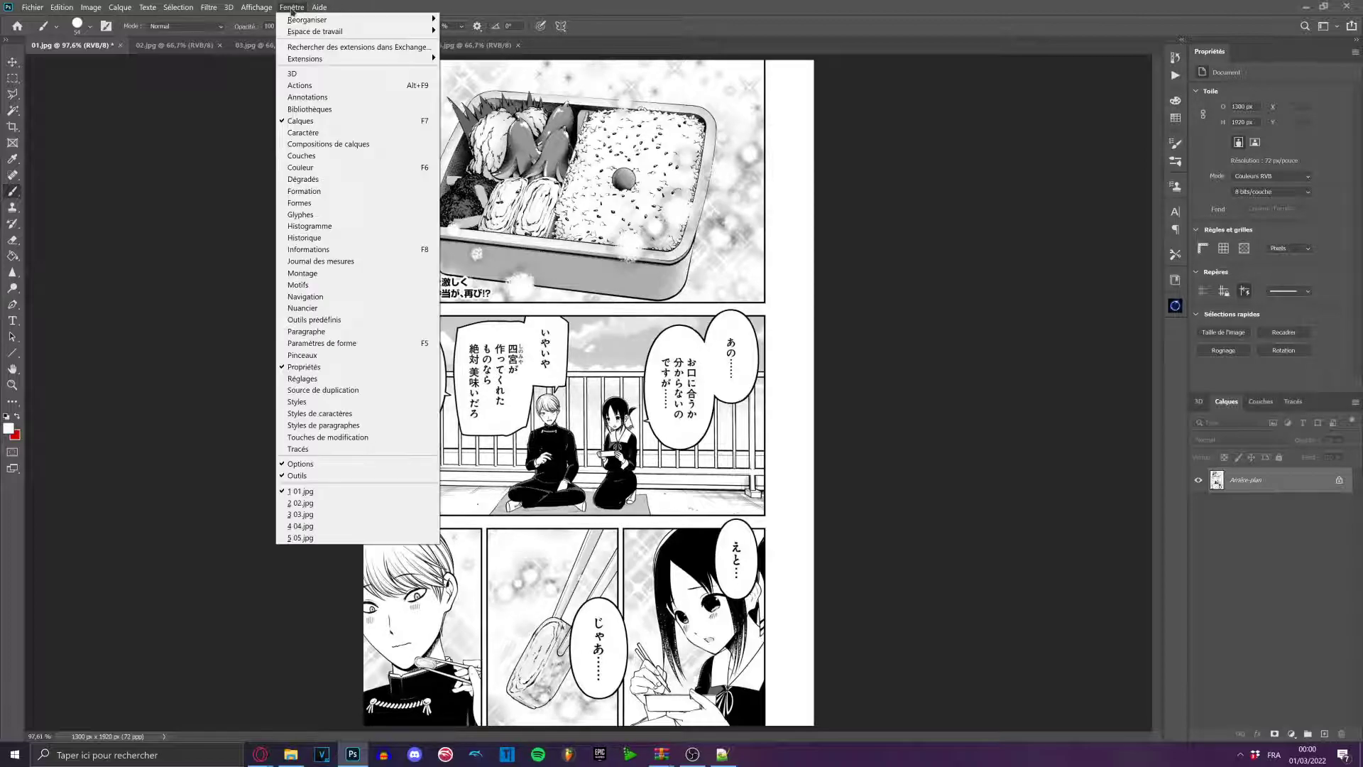
pyautogui.click(302, 85)
pyautogui.scroll(-2, 1128, 91)
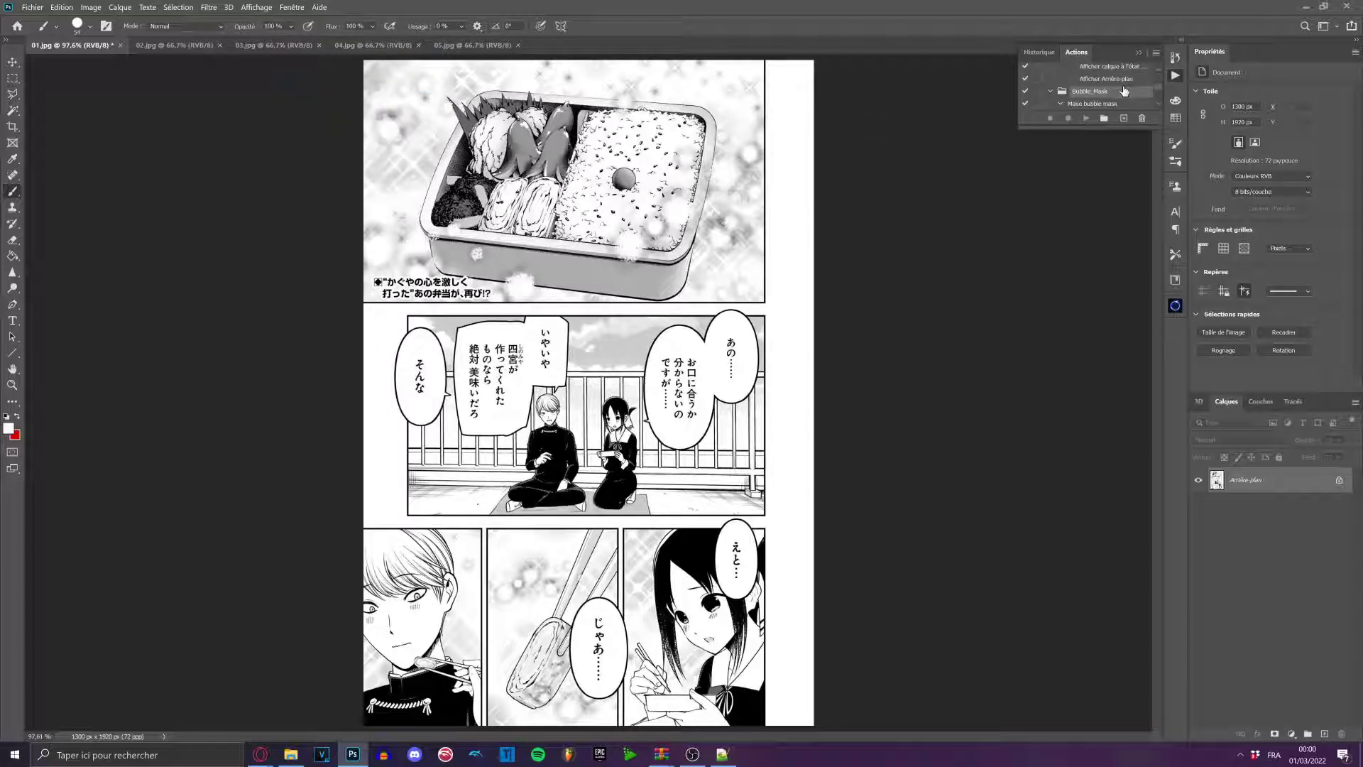
pyautogui.scroll(-1, 1072, 87)
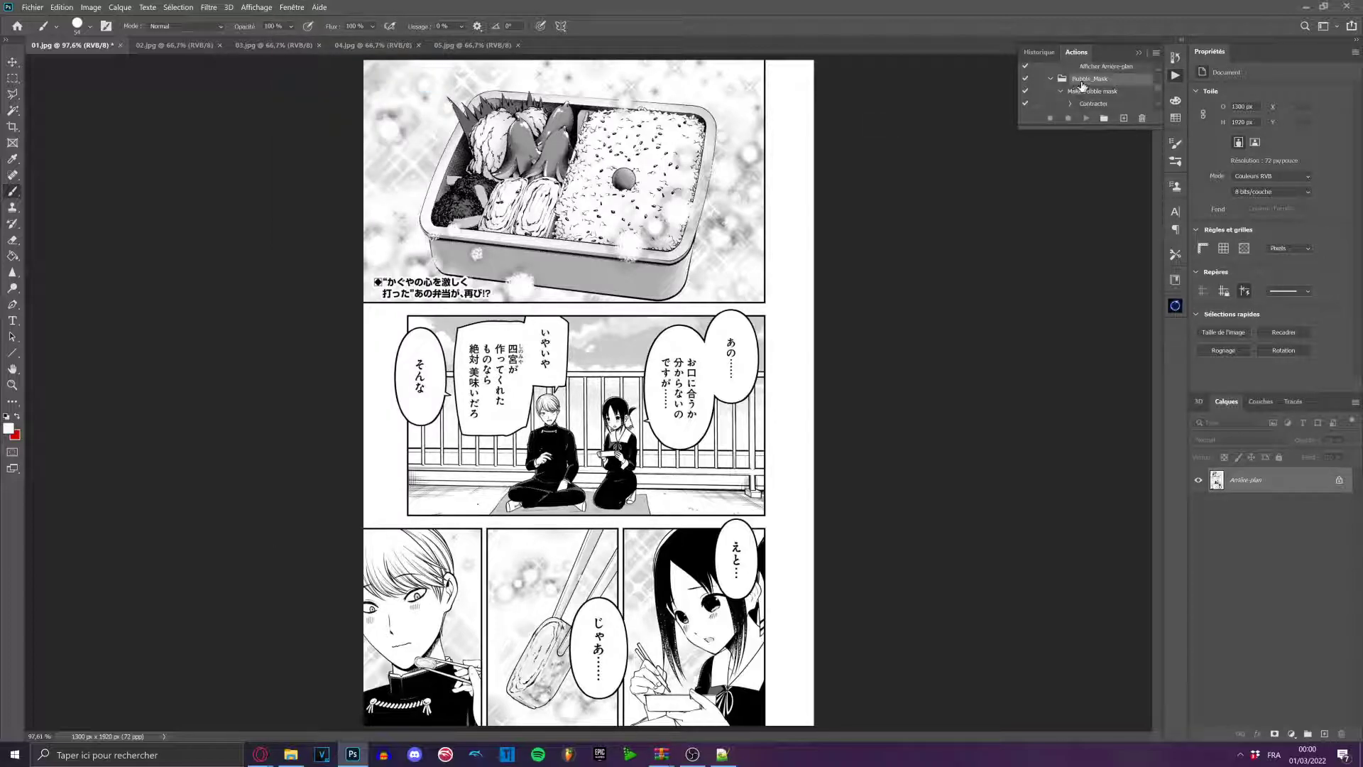
pyautogui.click(1127, 95)
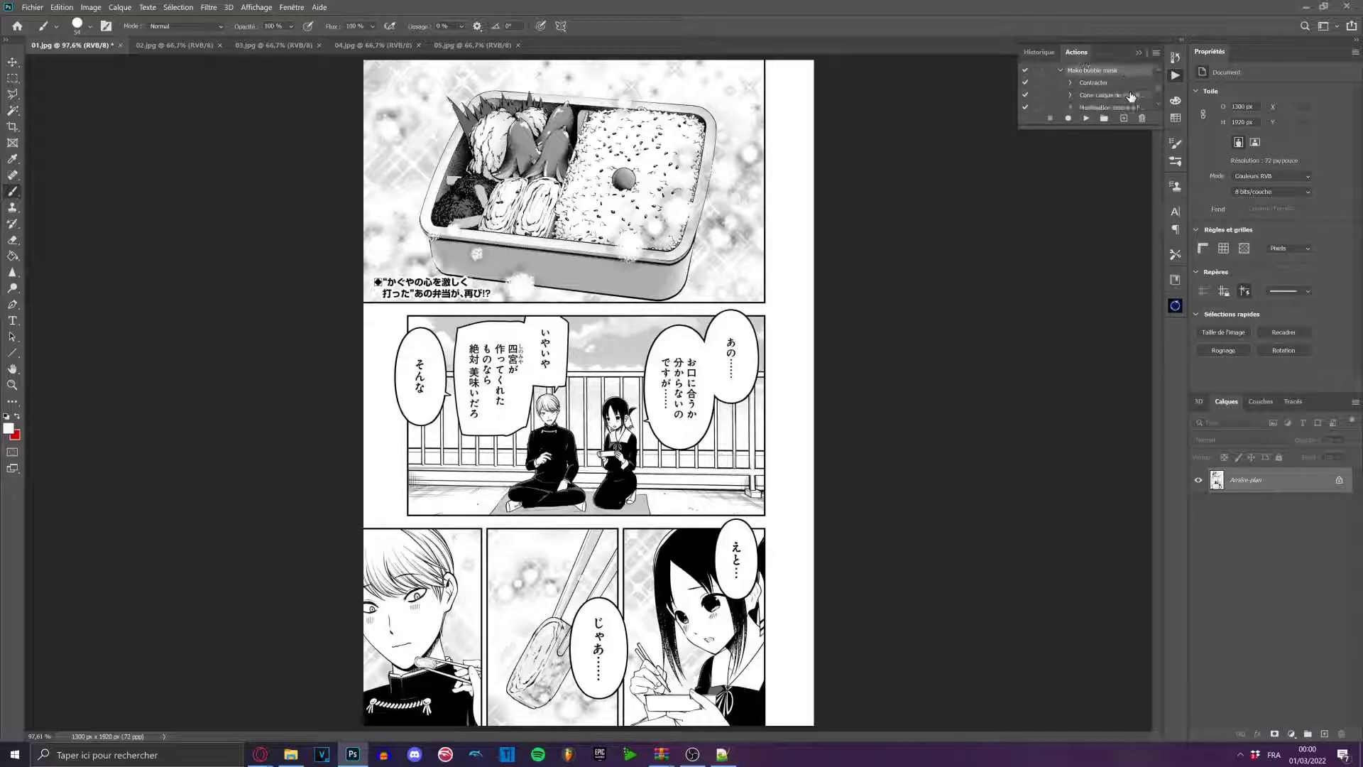
pyautogui.doubleClick(1131, 97)
pyautogui.click(348, 153)
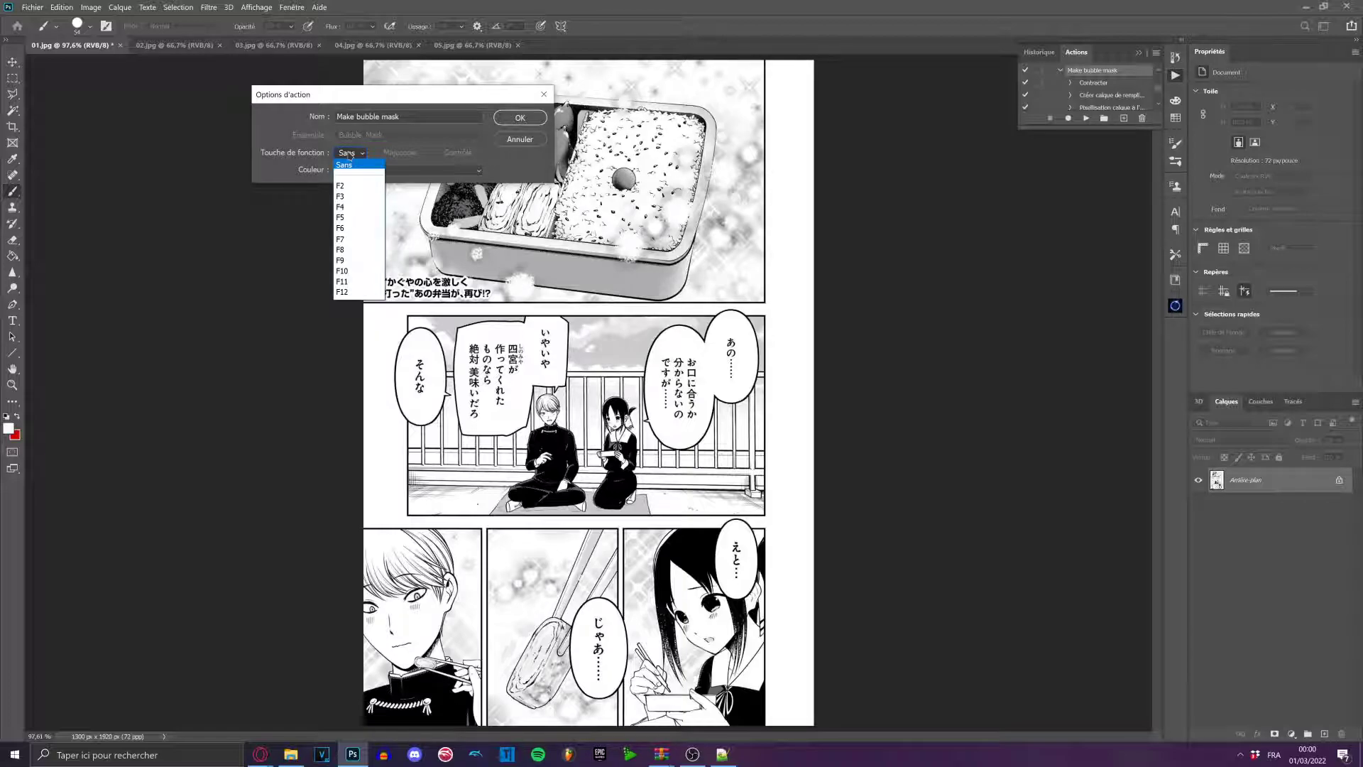
pyautogui.click(342, 292)
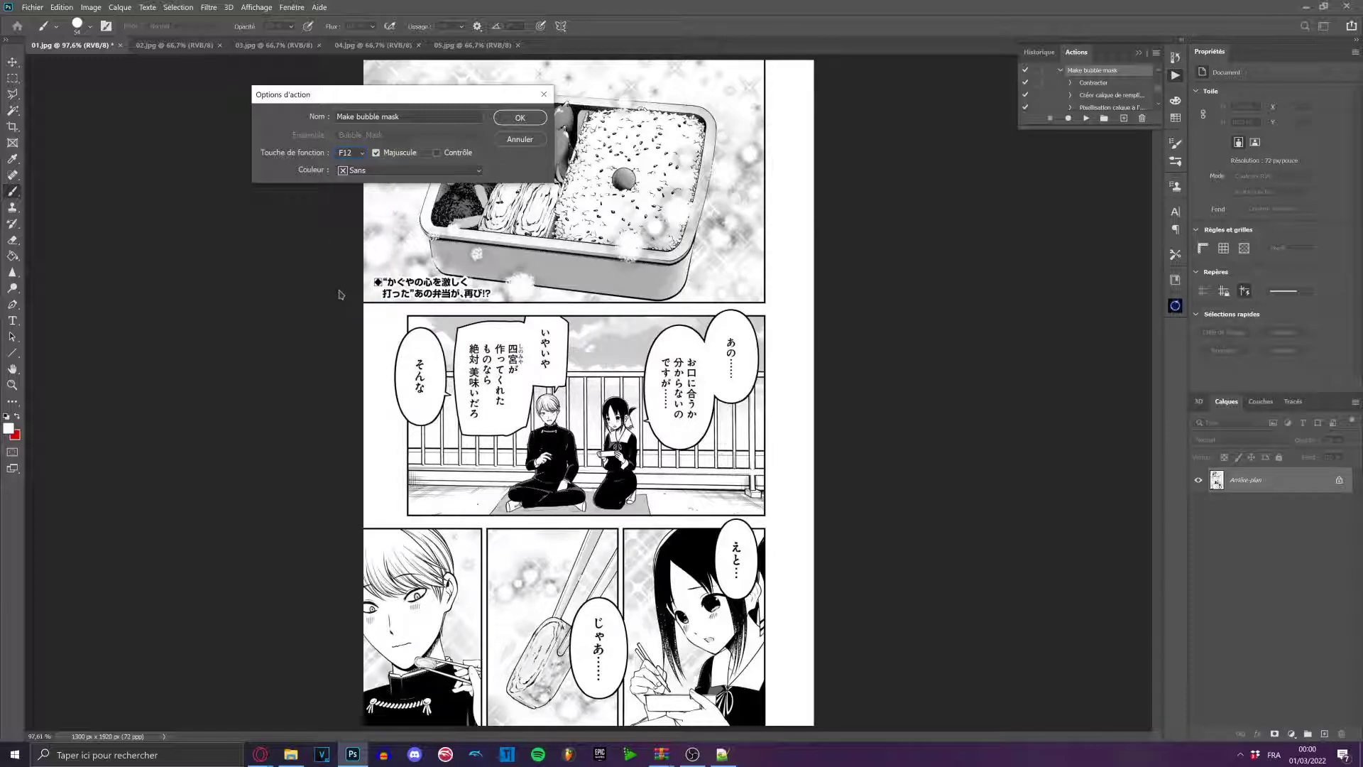
pyautogui.click(515, 141)
# Delete the newly loaded Bubble_Mask set from the actions list.
pyautogui.scroll(3, 1118, 85)
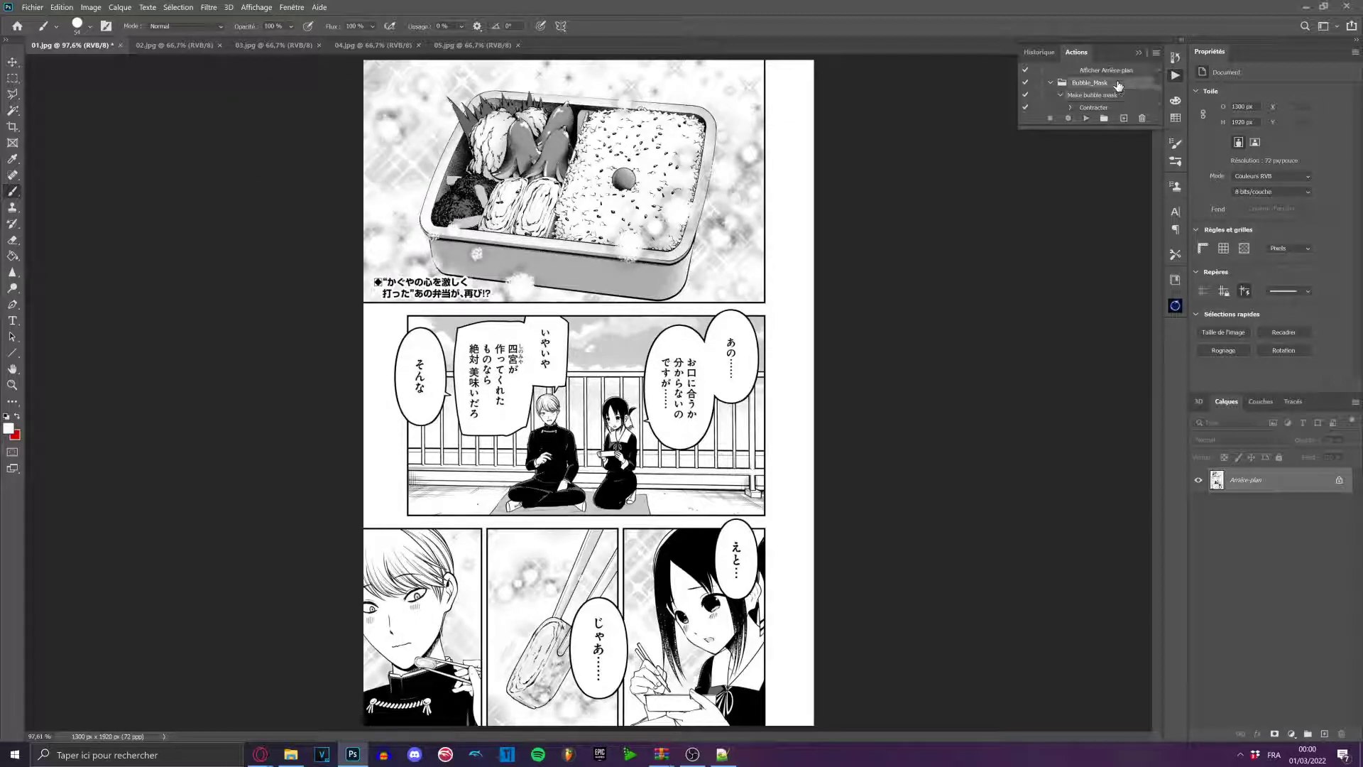
pyautogui.click(1141, 118)
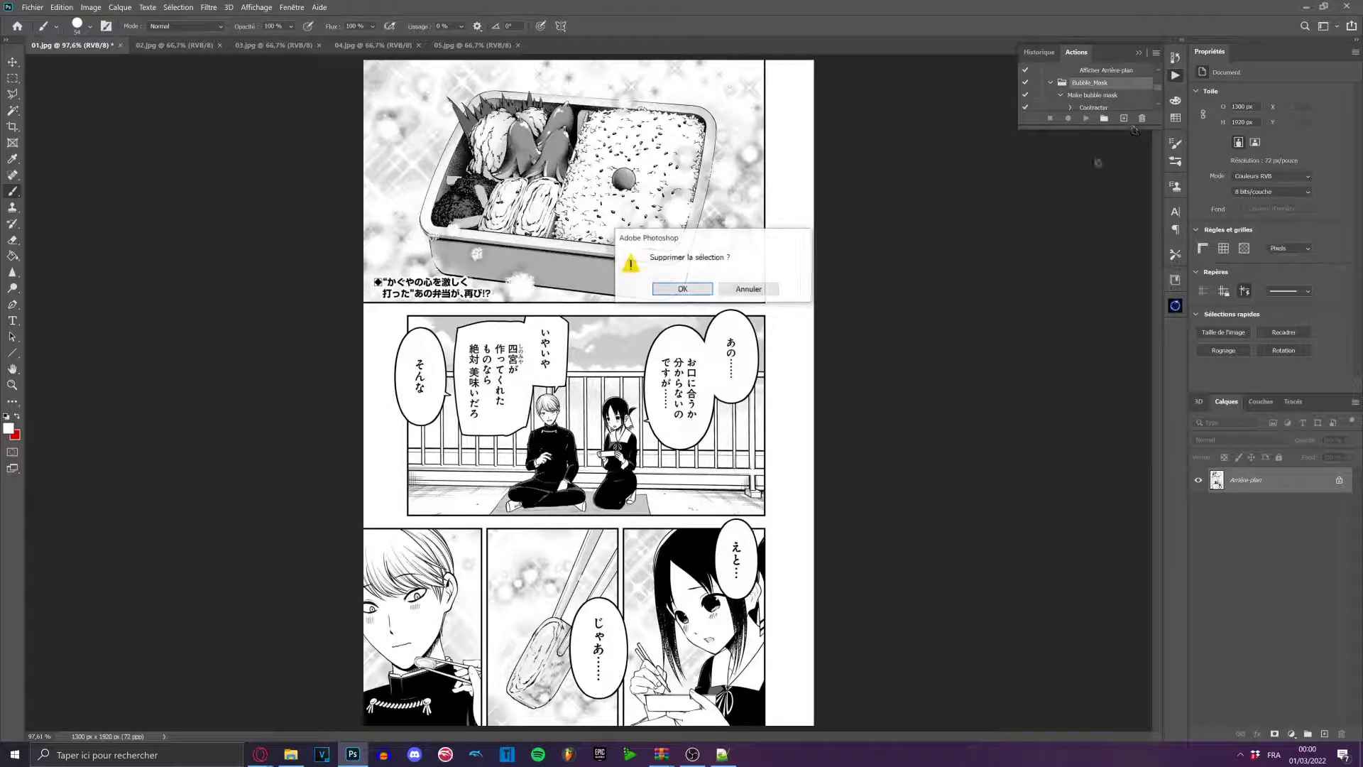
pyautogui.click(683, 289)
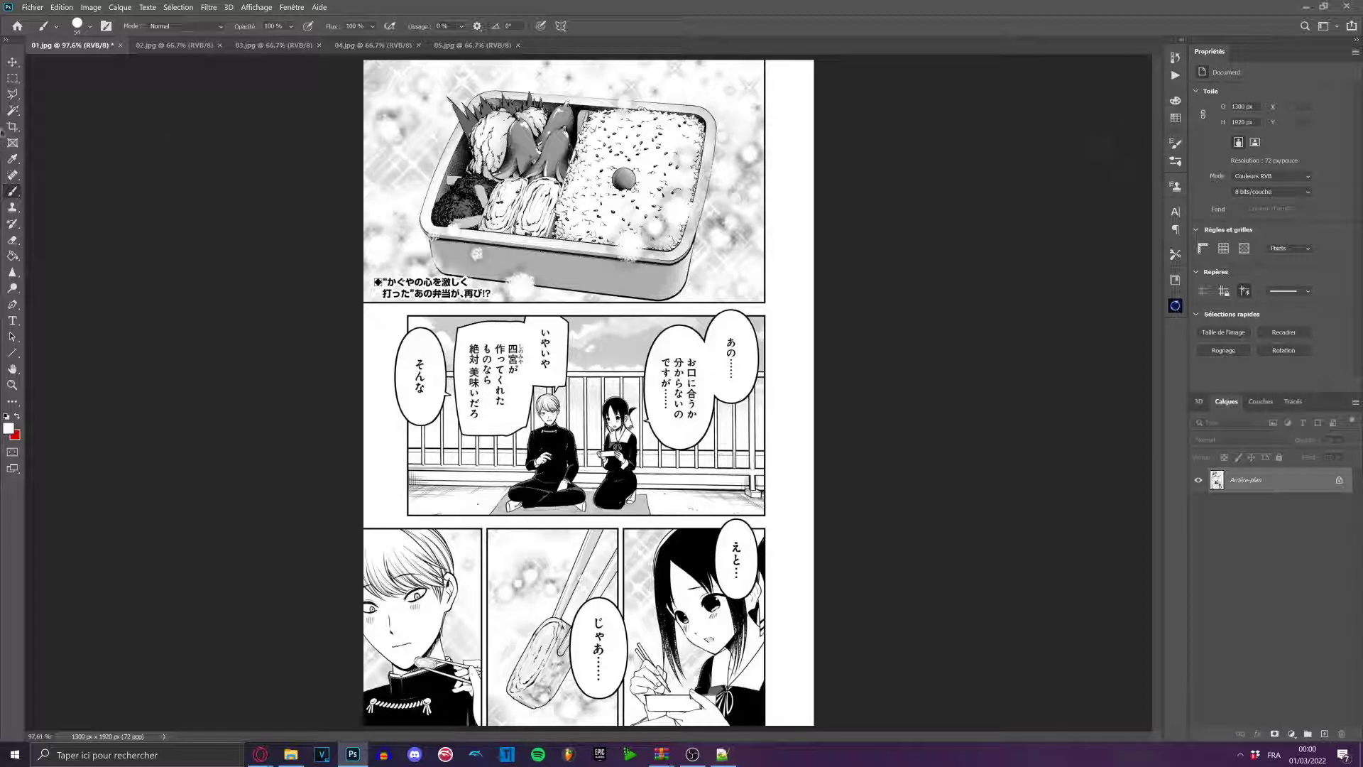
# Select the interiors of all speech bubbles in 01.jpg with the Magic Wand and fill them white using the bubble mask action.
pyautogui.click(11, 114)
pyautogui.rightClick(15, 112)
pyautogui.click(38, 114)
pyautogui.rightClick(16, 116)
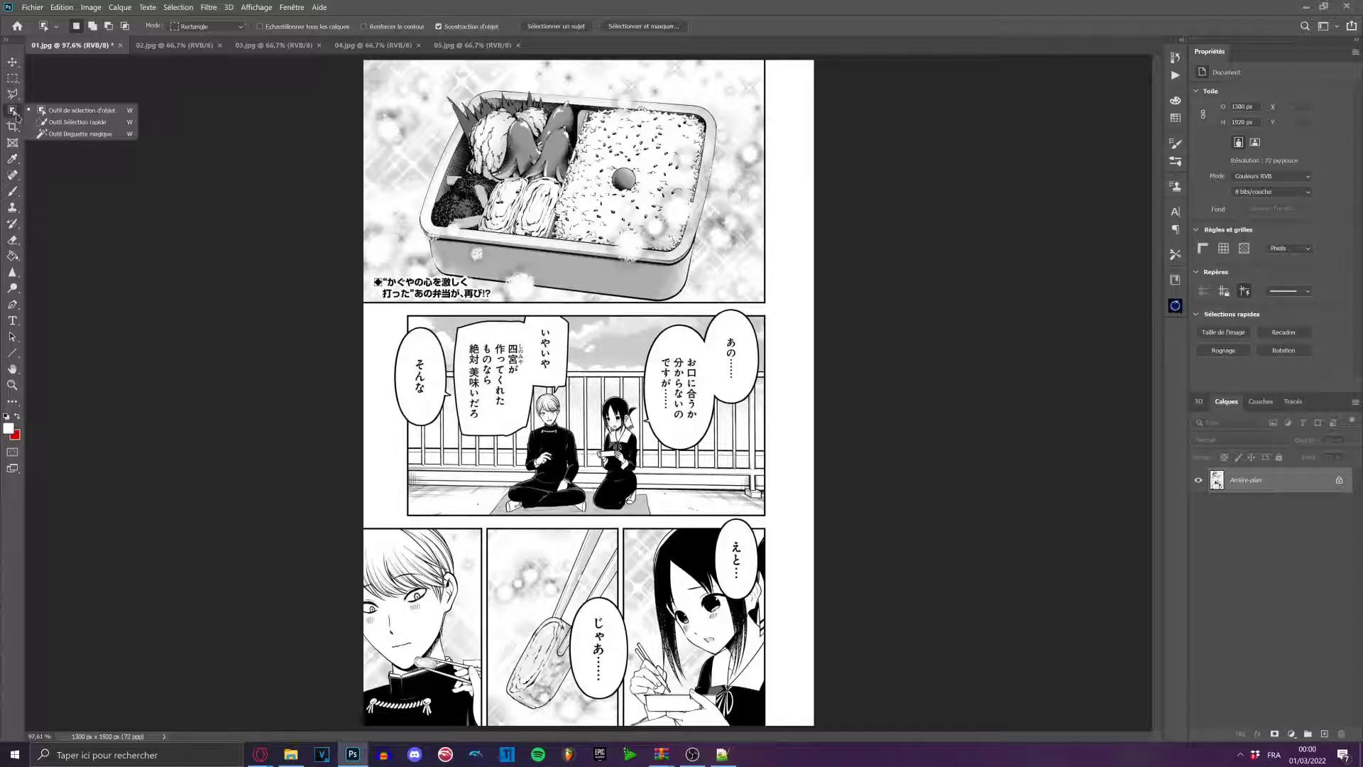
pyautogui.click(79, 133)
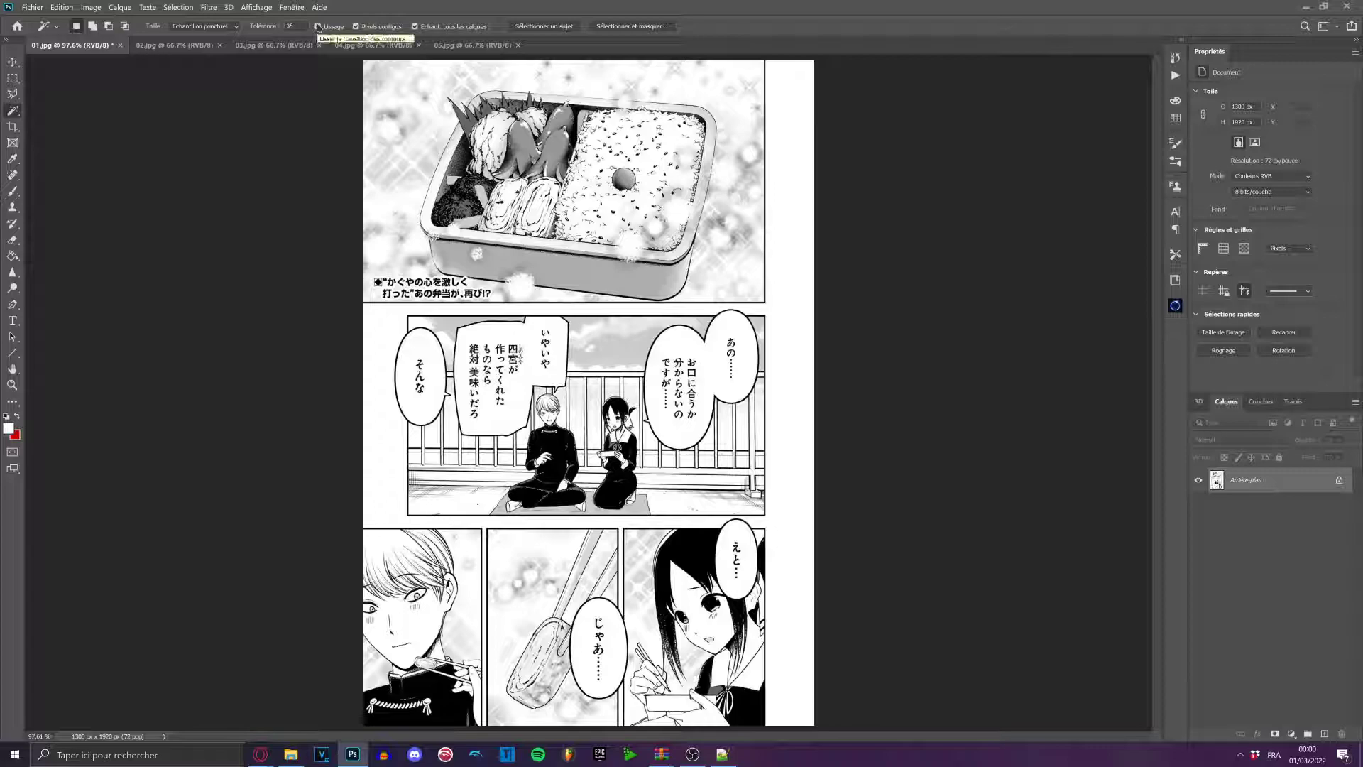
pyautogui.click(715, 365)
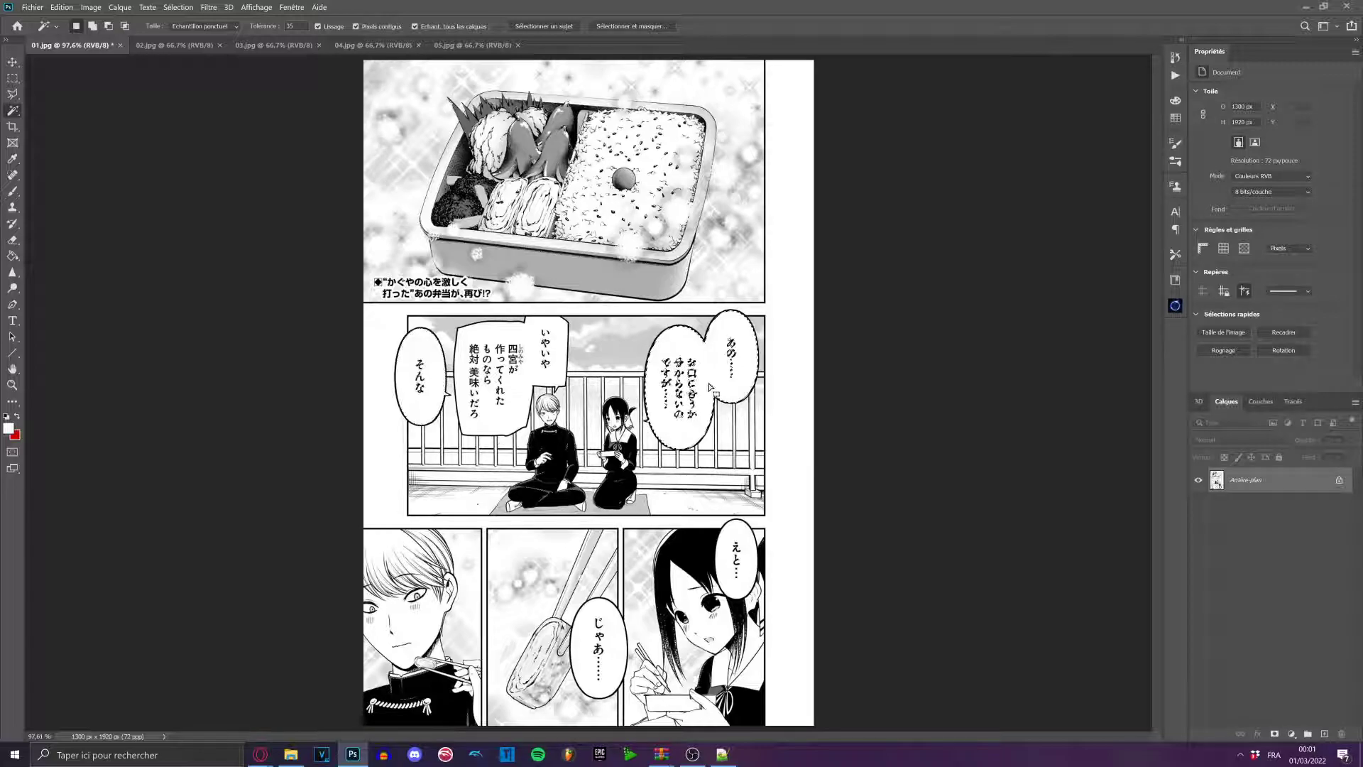
pyautogui.keyDown('shift'); pyautogui.click(529, 397); pyautogui.keyUp('shift')
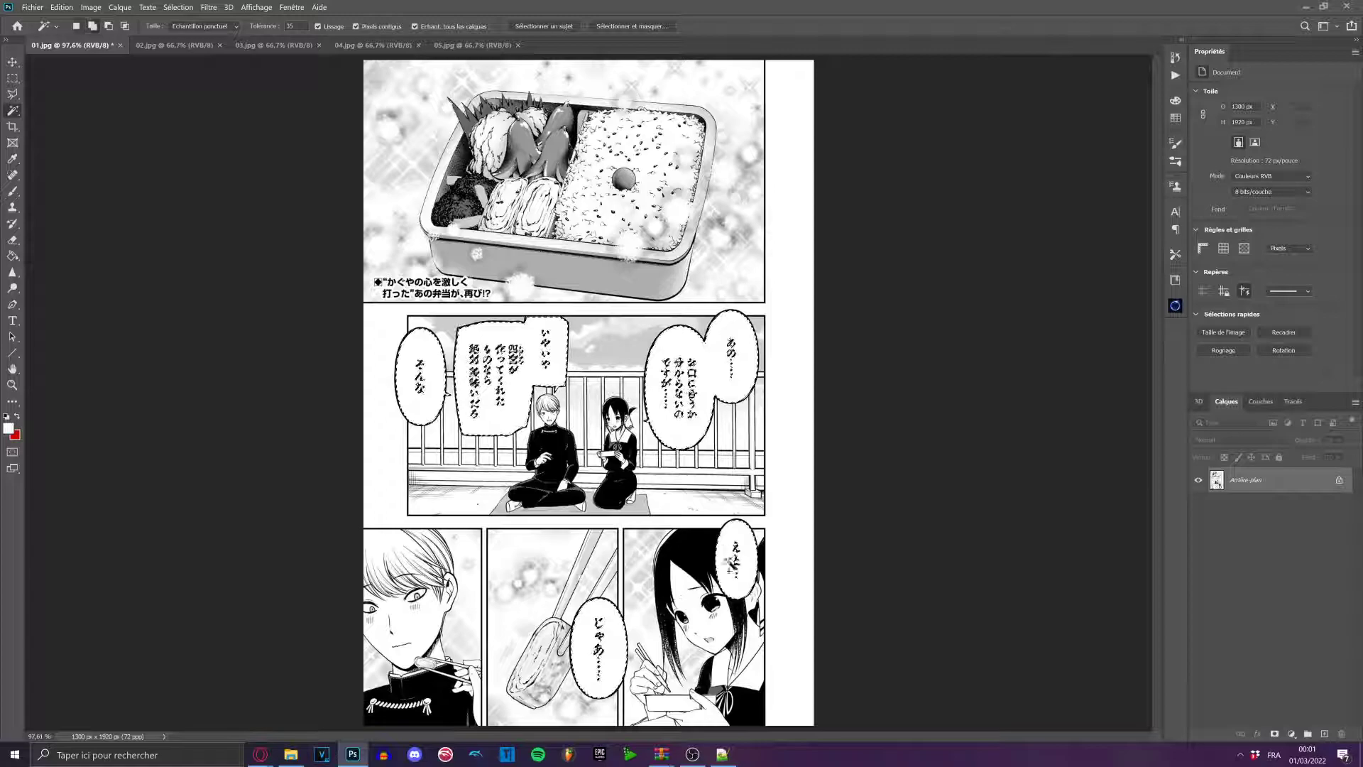
pyautogui.press('F2')
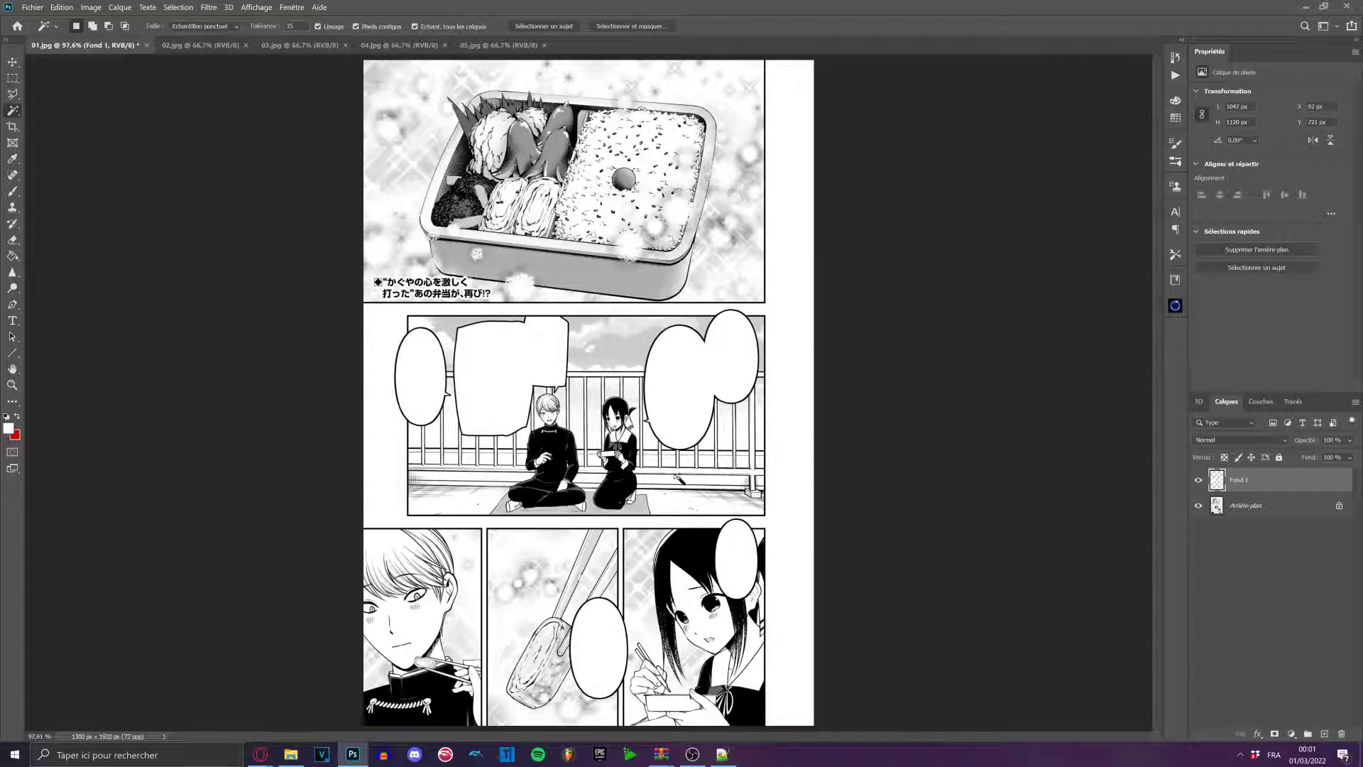
# Select both speech bubbles in 02.jpg, blank them with the bubble mask action, and bring up 03.jpg.
pyautogui.click(200, 44)
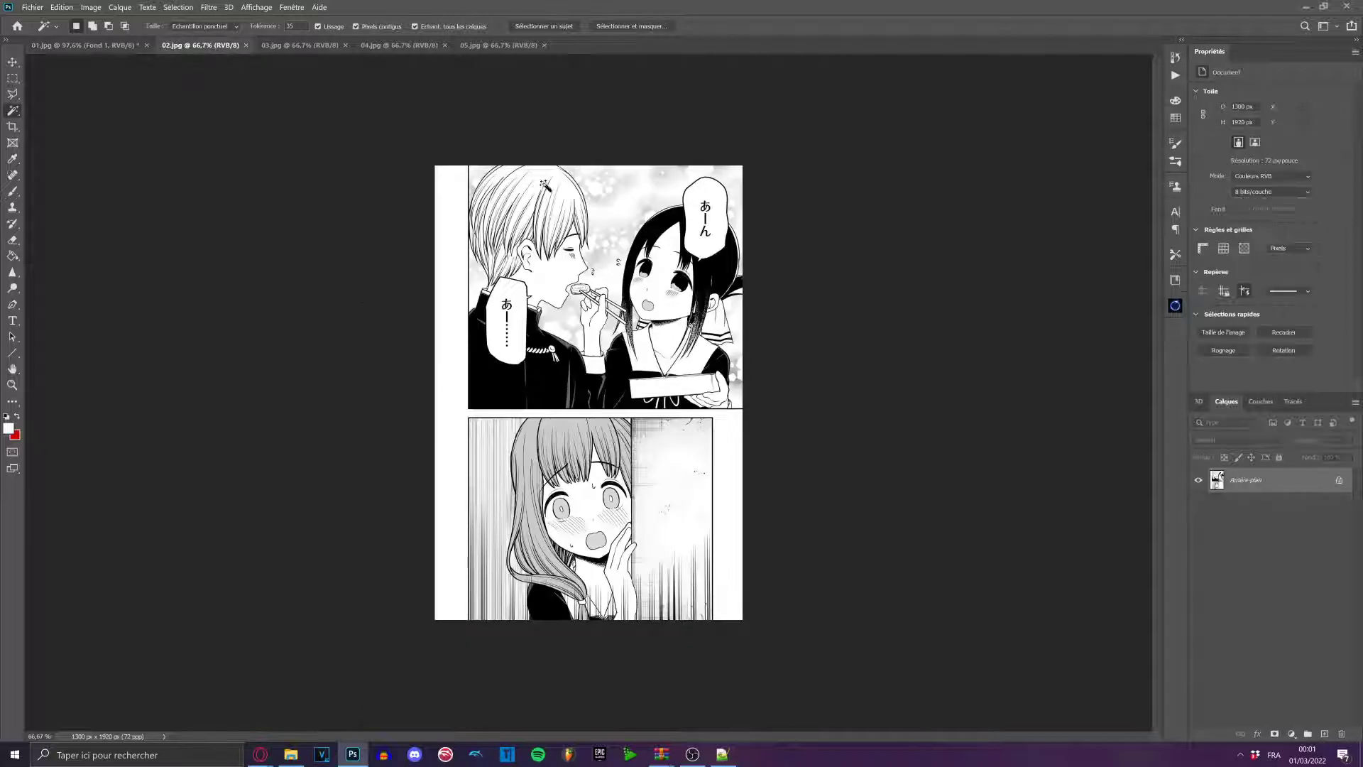
pyautogui.click(703, 225)
pyautogui.keyDown('shift'); pyautogui.click(506, 320); pyautogui.keyUp('shift')
pyautogui.press('F2')
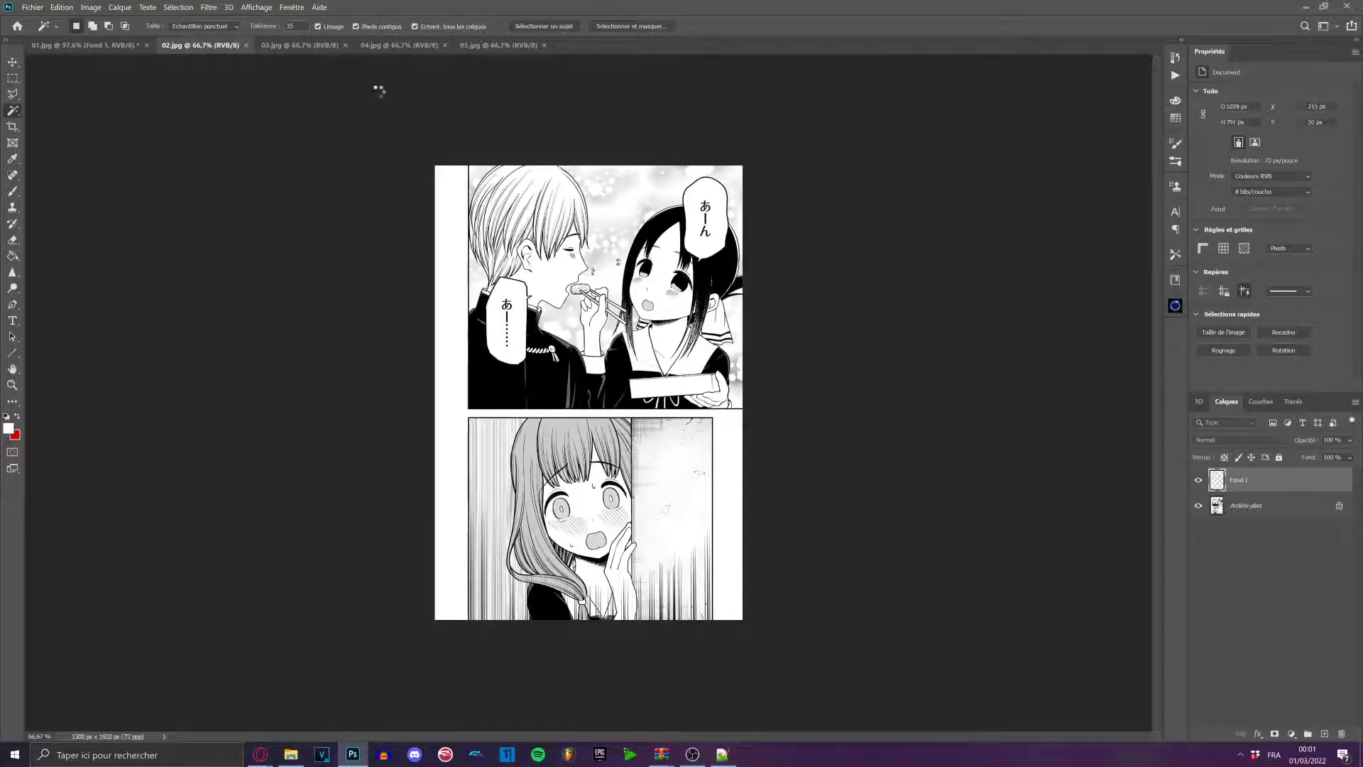
pyautogui.click(328, 44)
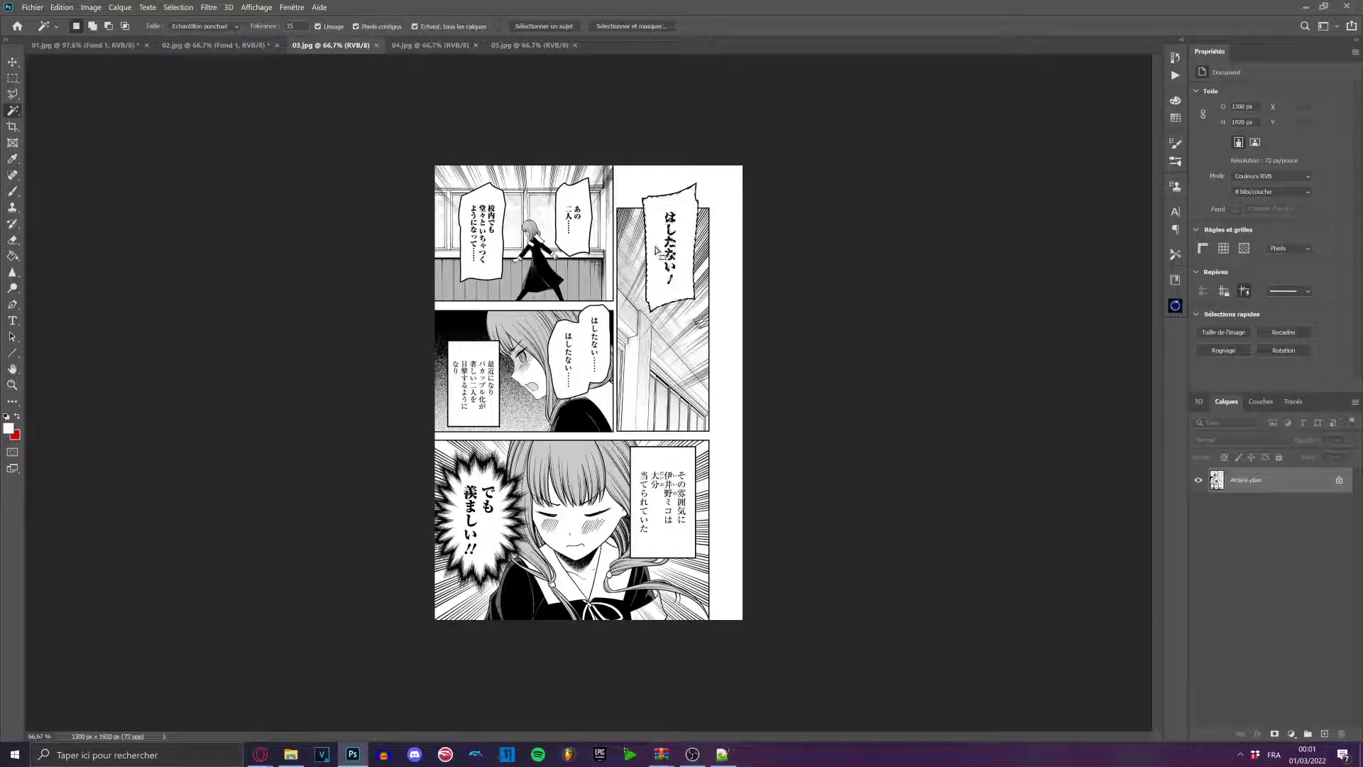
pyautogui.click(578, 234)
pyautogui.click(482, 234)
pyautogui.click(589, 355)
pyautogui.hotkey('ctrl', 'd')
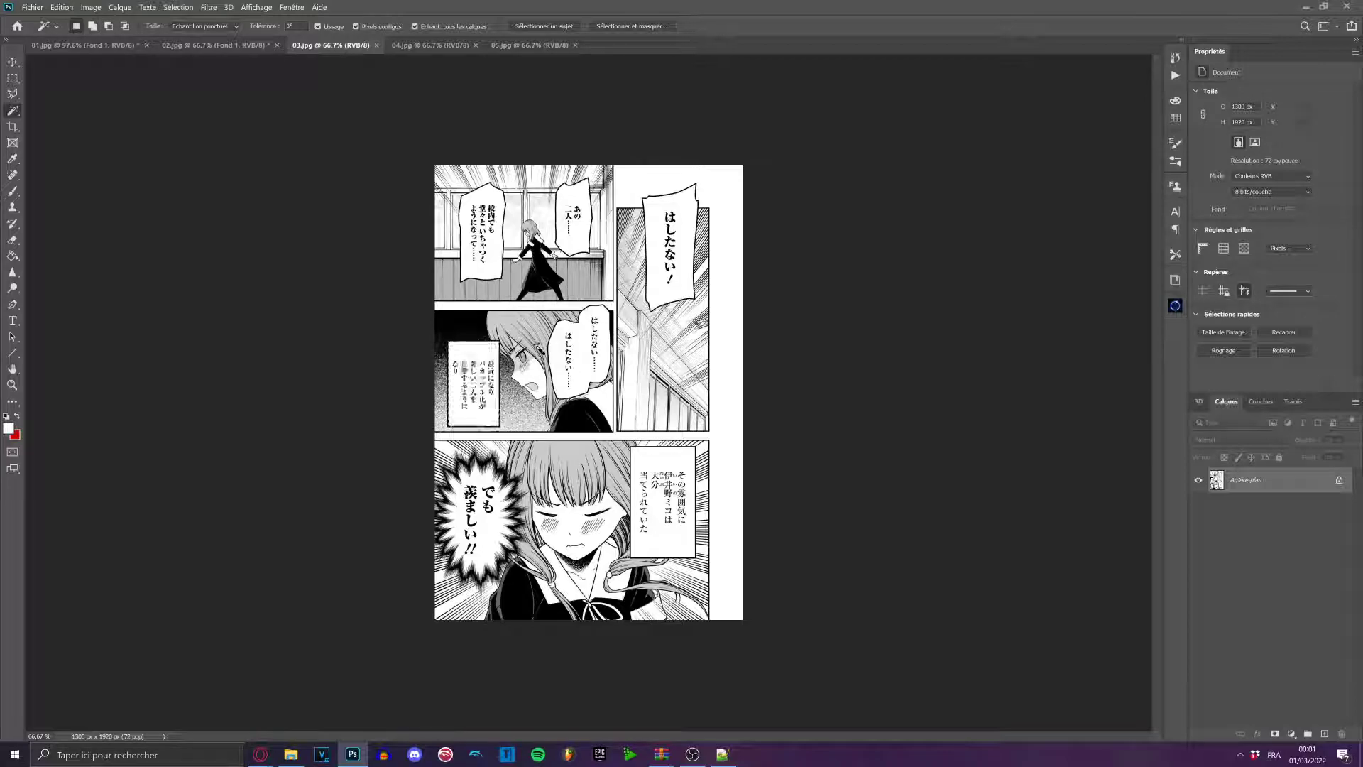
# Select the speech bubbles and caption boxes of 03.jpg except the spiky bubble, and blank them with the bubble mask action.
pyautogui.keyDown('shift'); pyautogui.click(488, 348); pyautogui.keyUp('shift')
pyautogui.keyDown('shift'); pyautogui.click(560, 348); pyautogui.keyUp('shift')
pyautogui.keyDown('shift'); pyautogui.click(568, 231); pyautogui.keyUp('shift')
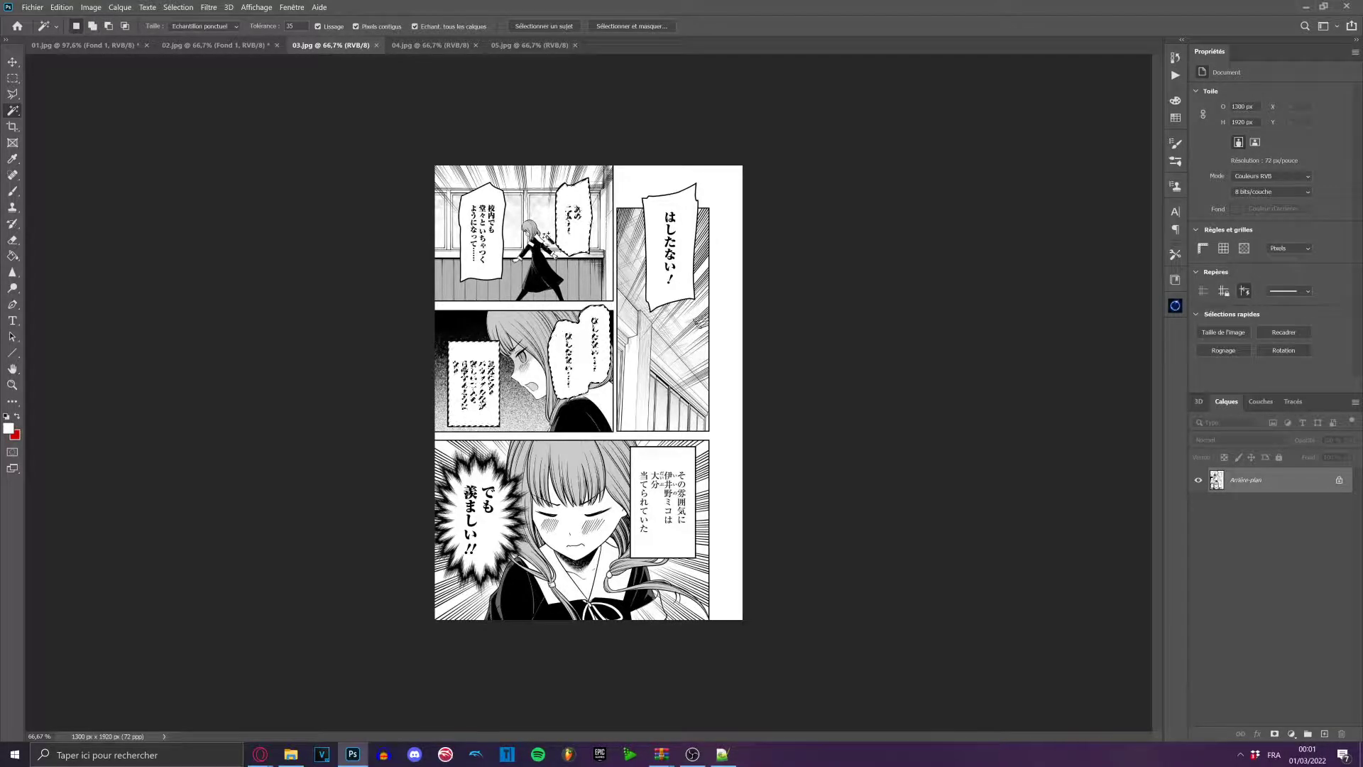
pyautogui.keyDown('shift'); pyautogui.click(497, 250); pyautogui.keyUp('shift')
pyautogui.keyDown('shift'); pyautogui.click(664, 497); pyautogui.keyUp('shift')
pyautogui.press('F2')
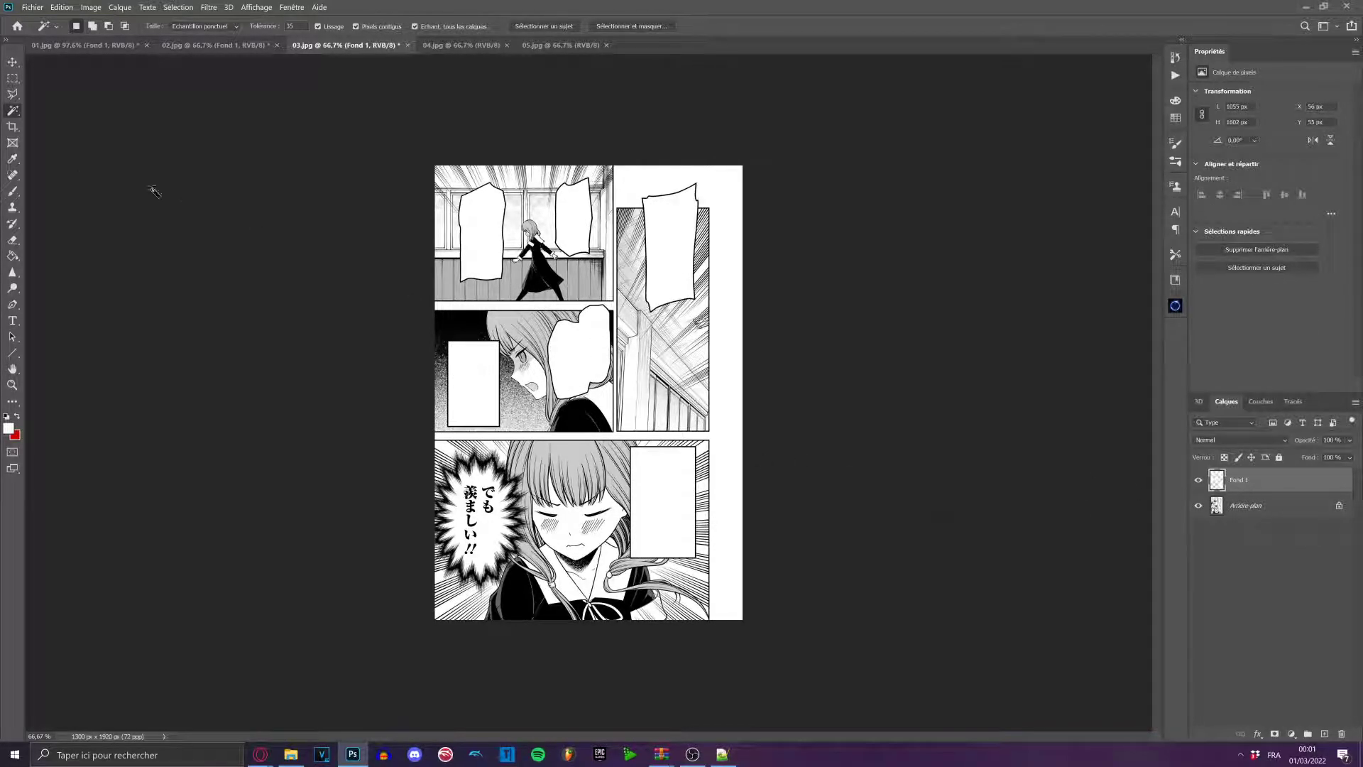
# Paint white over the text inside the spiky bubble in the bottom panel of 03.jpg with the Brush tool.
pyautogui.click(13, 175)
pyautogui.click(13, 191)
pyautogui.scroll(17, 486, 533)
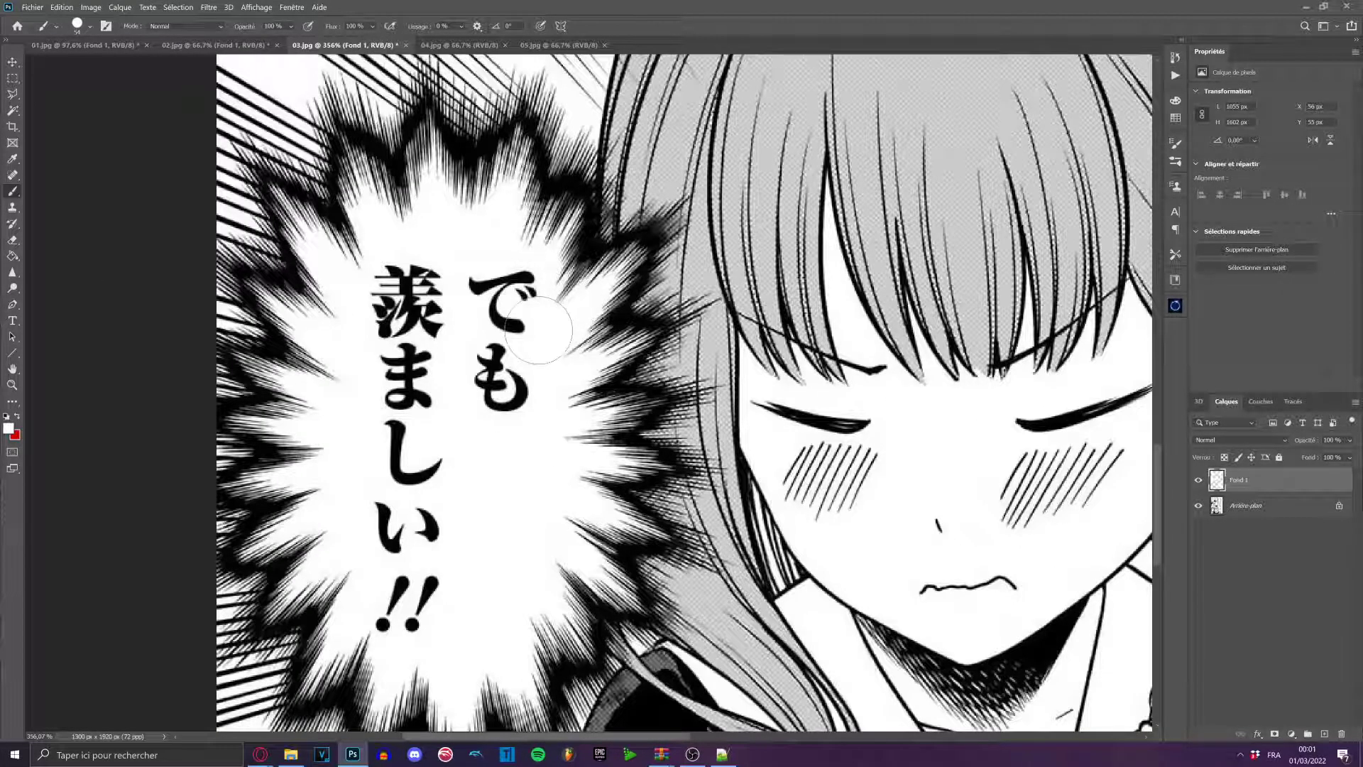
pyautogui.moveTo(504, 266)
pyautogui.mouseDown()
pyautogui.moveTo(507, 389)
pyautogui.moveTo(440, 267)
pyautogui.moveTo(401, 279)
pyautogui.moveTo(405, 479)
pyautogui.moveTo(416, 333)
pyautogui.moveTo(418, 564)
pyautogui.moveTo(381, 539)
pyautogui.moveTo(398, 608)
pyautogui.moveTo(435, 590)
pyautogui.moveTo(379, 428)
pyautogui.moveTo(431, 355)
pyautogui.moveTo(453, 435)
pyautogui.mouseUp()
pyautogui.scroll(-10, 458, 447)
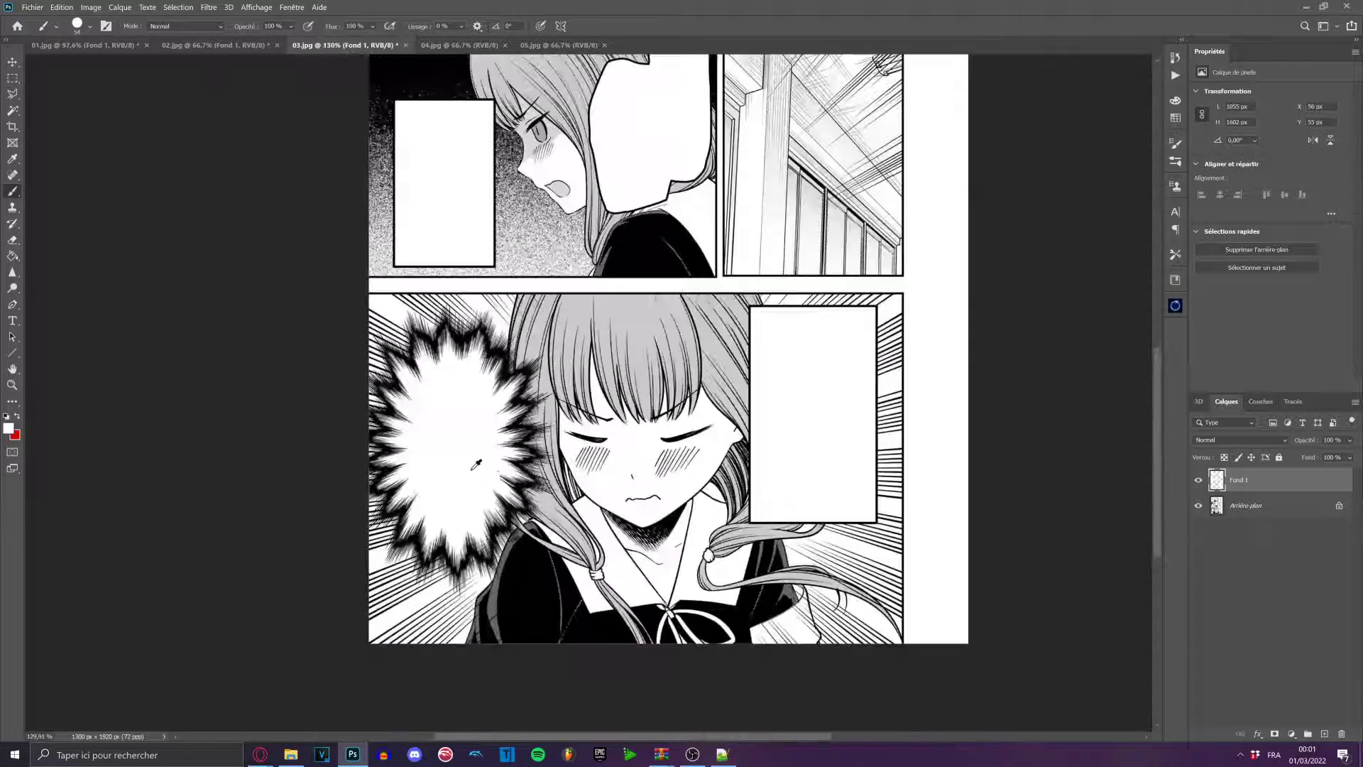
pyautogui.scroll(-3, 474, 465)
# Select all caption boxes and speech bubbles in 04.jpg with the Magic Wand, blank them with the bubble mask action, and close 05.jpg.
pyautogui.click(459, 45)
pyautogui.press('w')
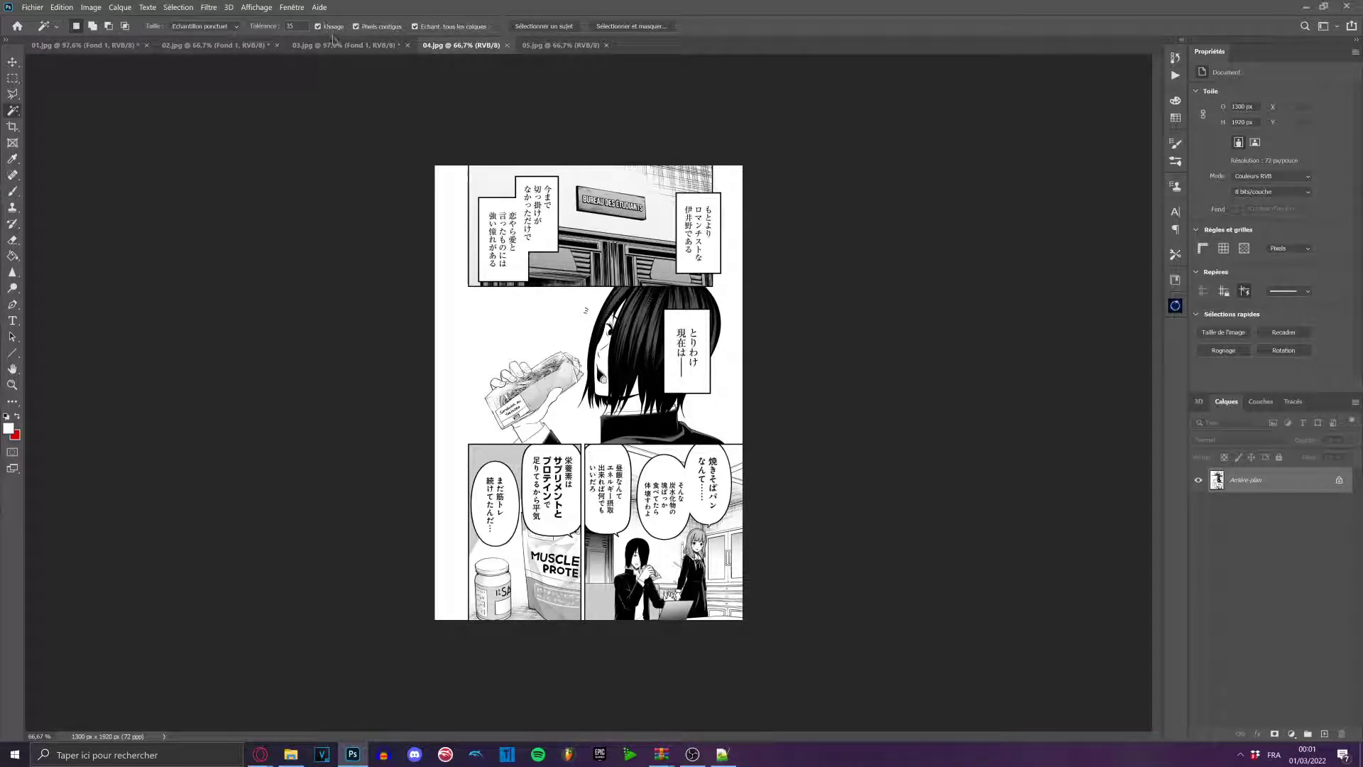
pyautogui.click(333, 44)
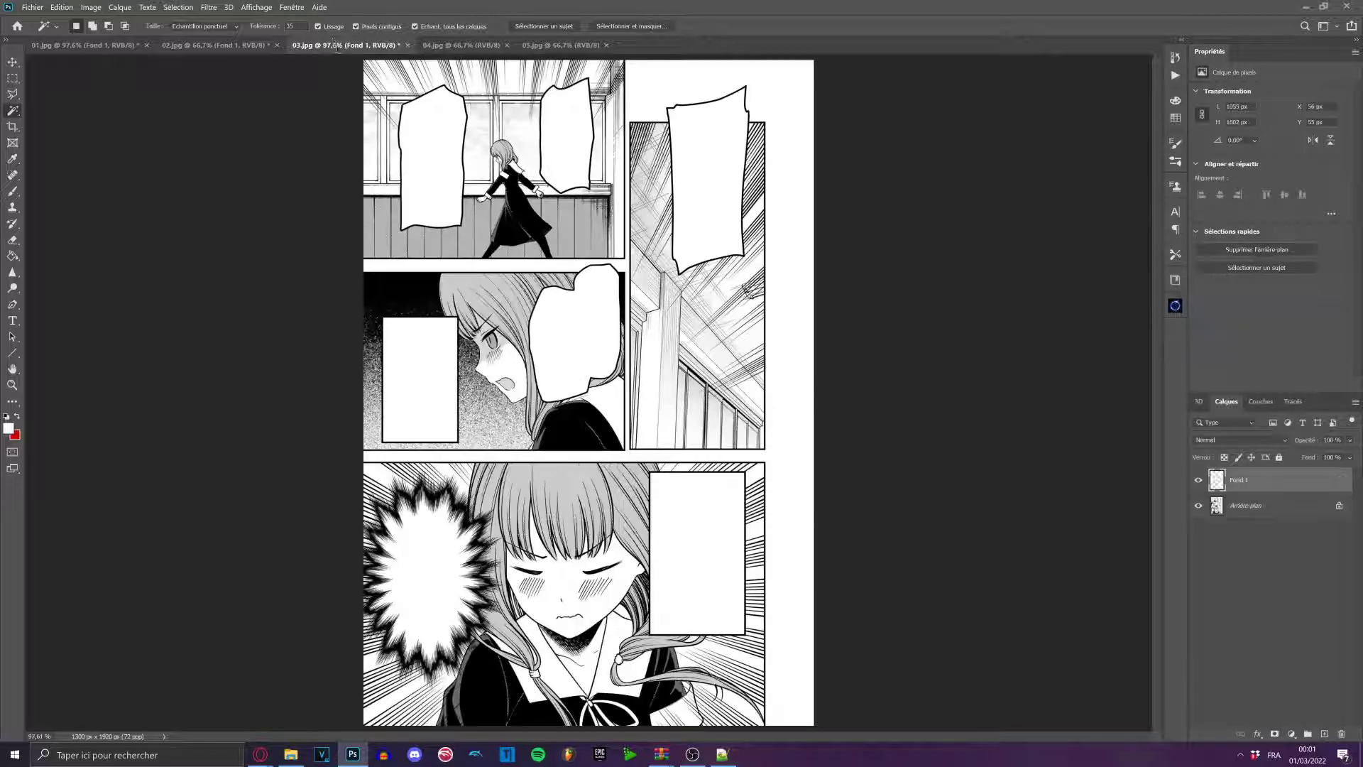
pyautogui.click(495, 47)
pyautogui.keyDown('shift'); pyautogui.click(698, 319); pyautogui.keyUp('shift')
pyautogui.keyDown('shift'); pyautogui.click(541, 242); pyautogui.keyUp('shift')
pyautogui.keyDown('shift'); pyautogui.click(693, 506); pyautogui.keyUp('shift')
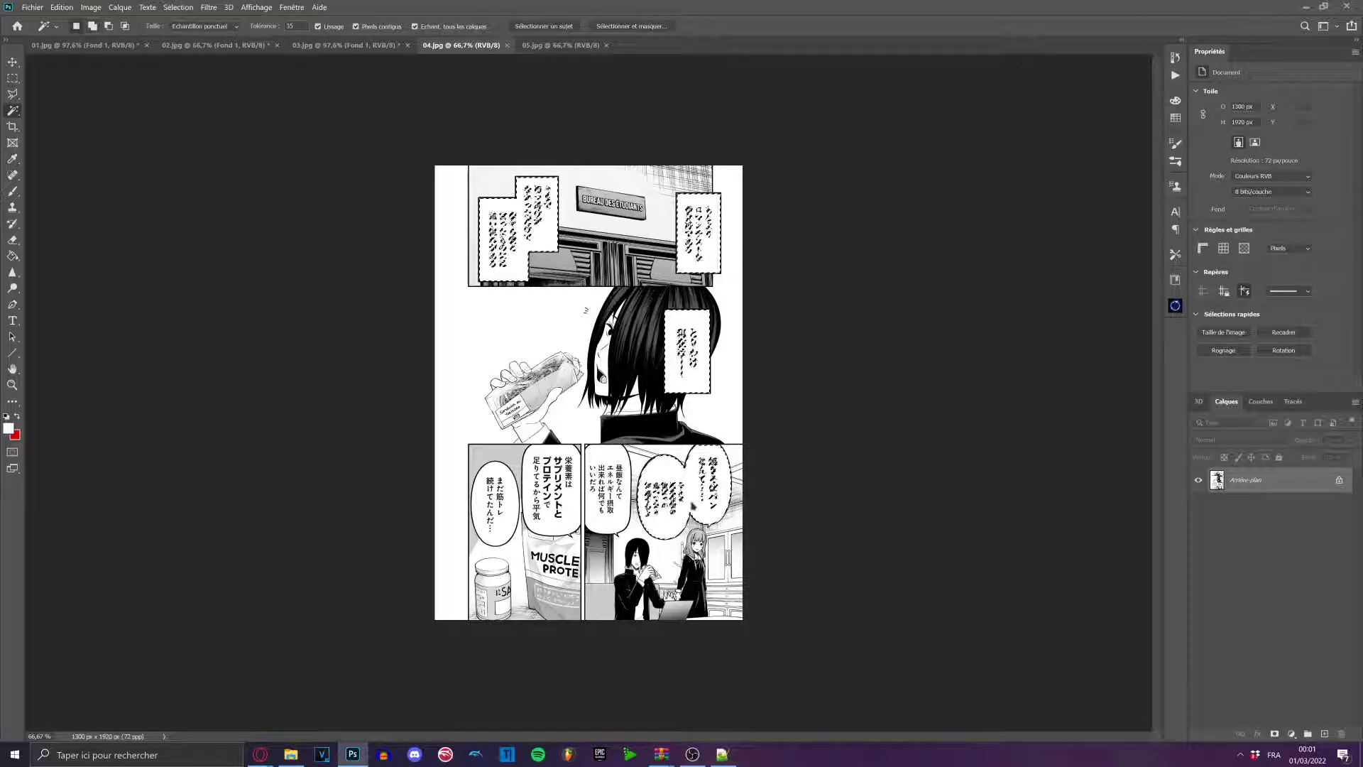
pyautogui.keyDown('shift'); pyautogui.click(607, 490); pyautogui.keyUp('shift')
pyautogui.keyDown('shift'); pyautogui.click(552, 489); pyautogui.keyUp('shift')
pyautogui.keyDown('shift'); pyautogui.click(514, 509); pyautogui.keyUp('shift')
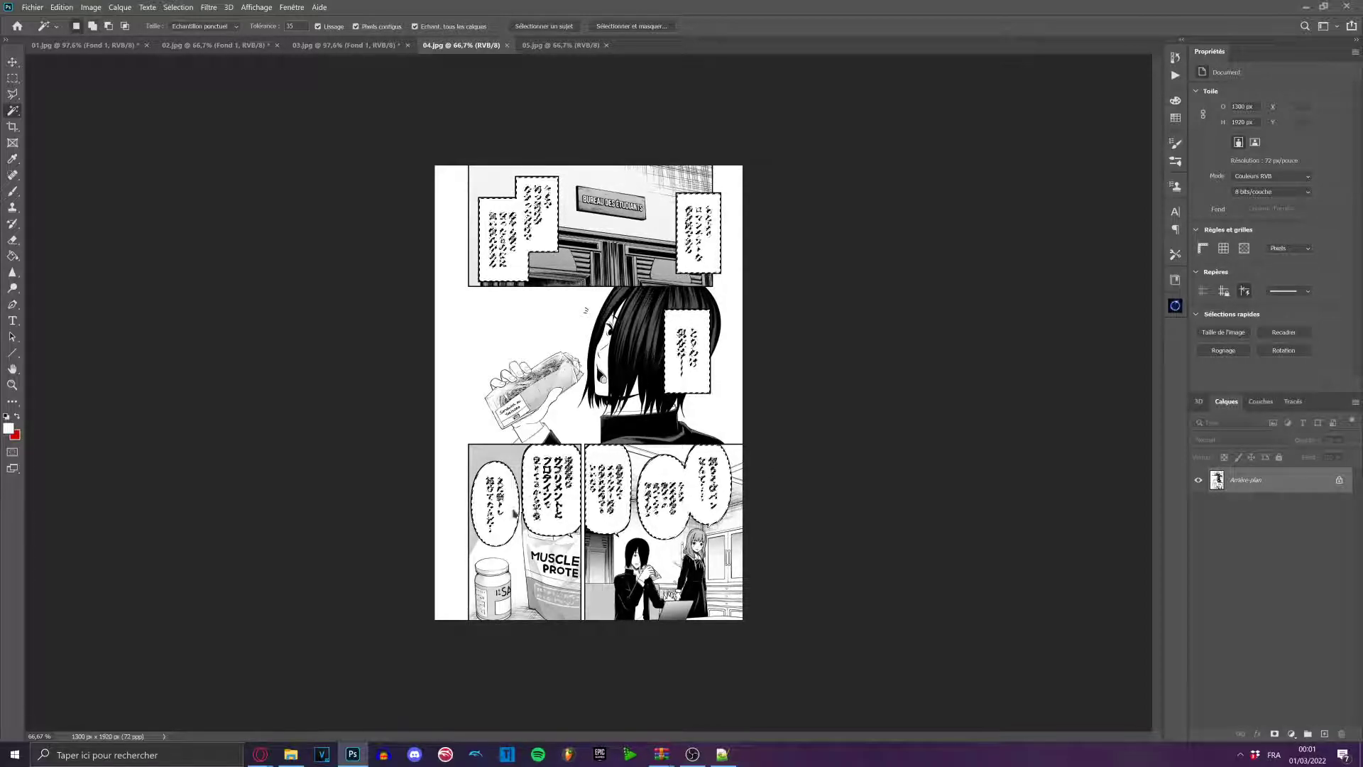
pyautogui.press('F2')
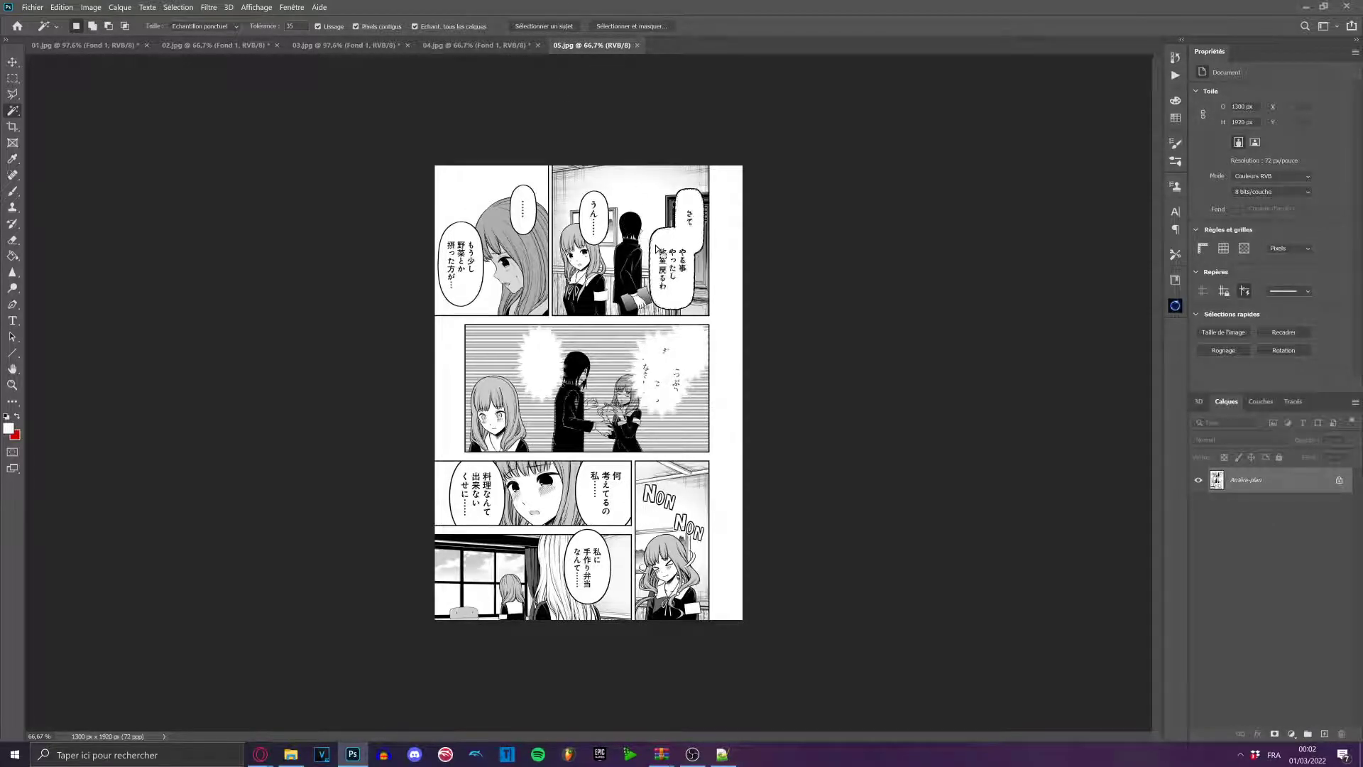
pyautogui.click(636, 45)
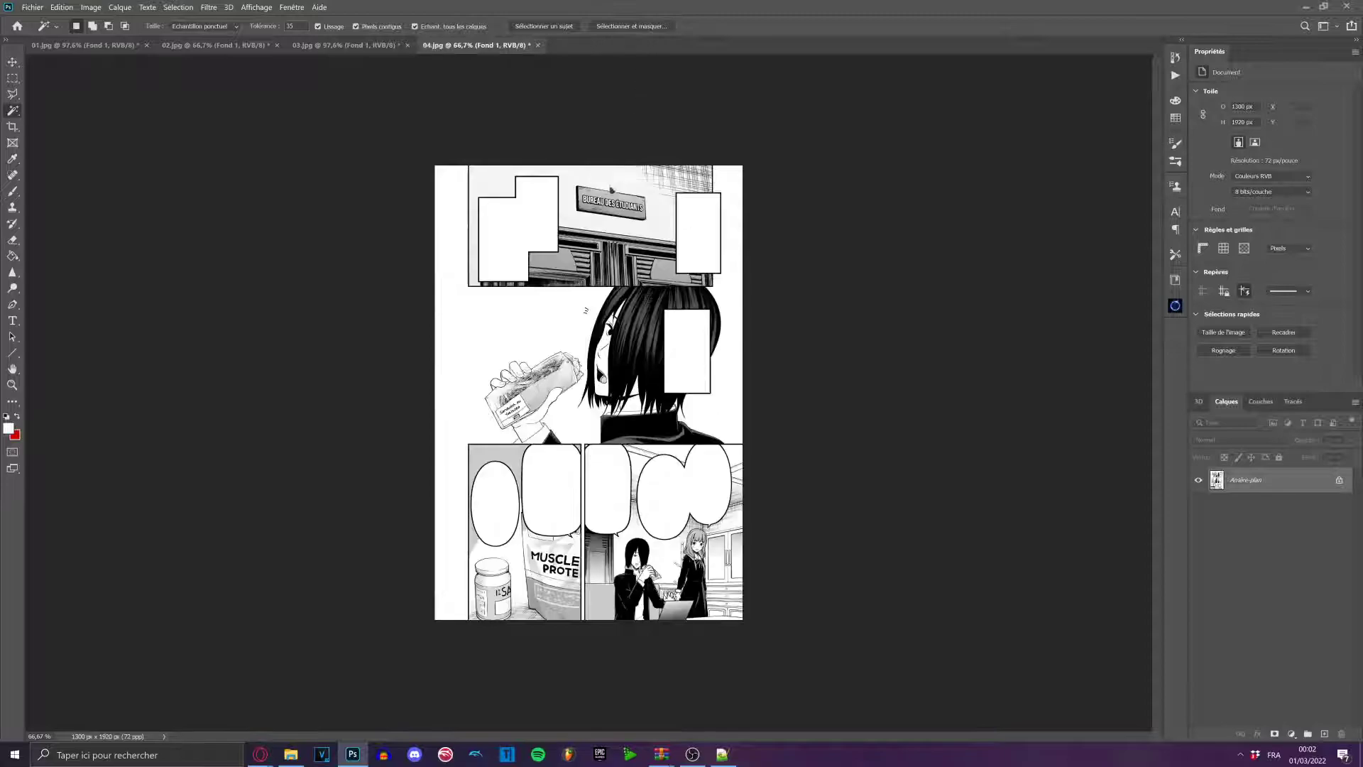
# Save the open pages as PSD files in their original folder with the Image Processor, and close the documents without saving the JPG changes.
pyautogui.click(76, 43)
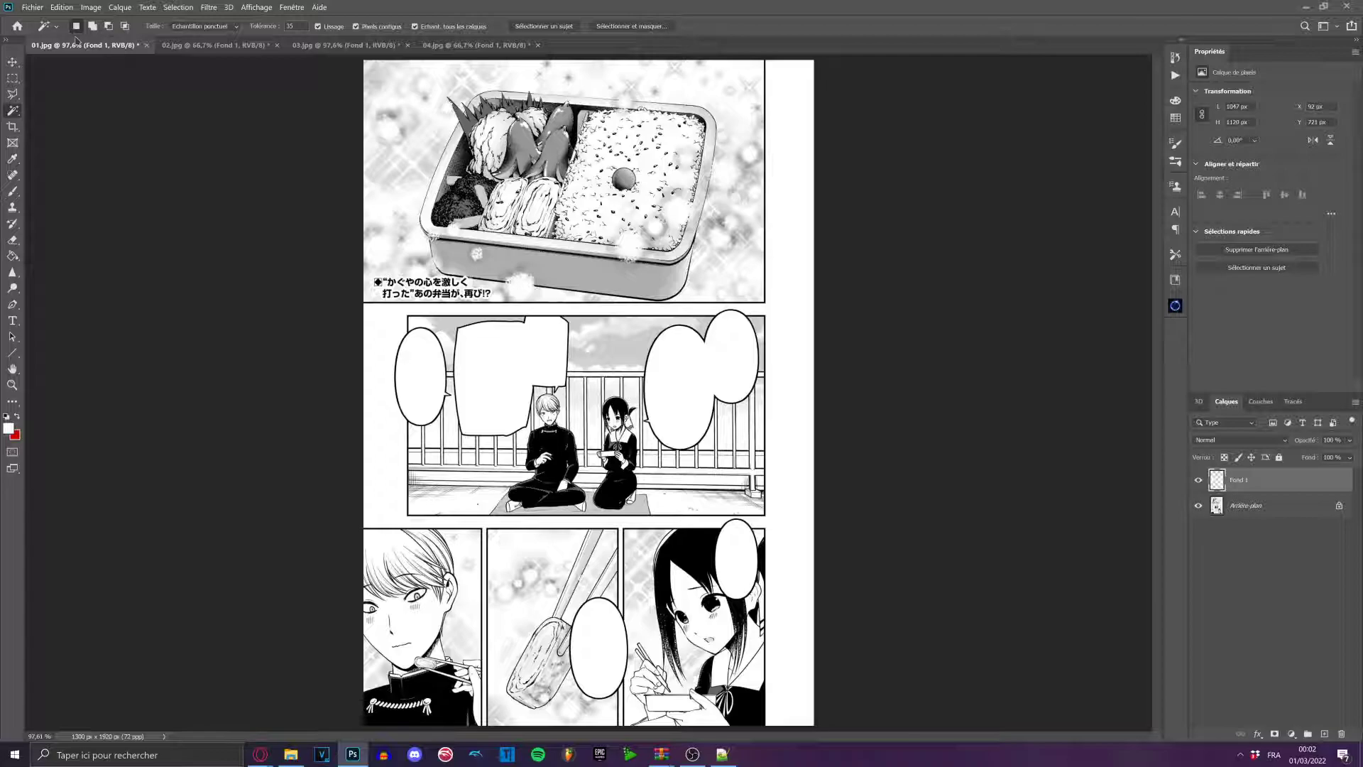
pyautogui.click(32, 7)
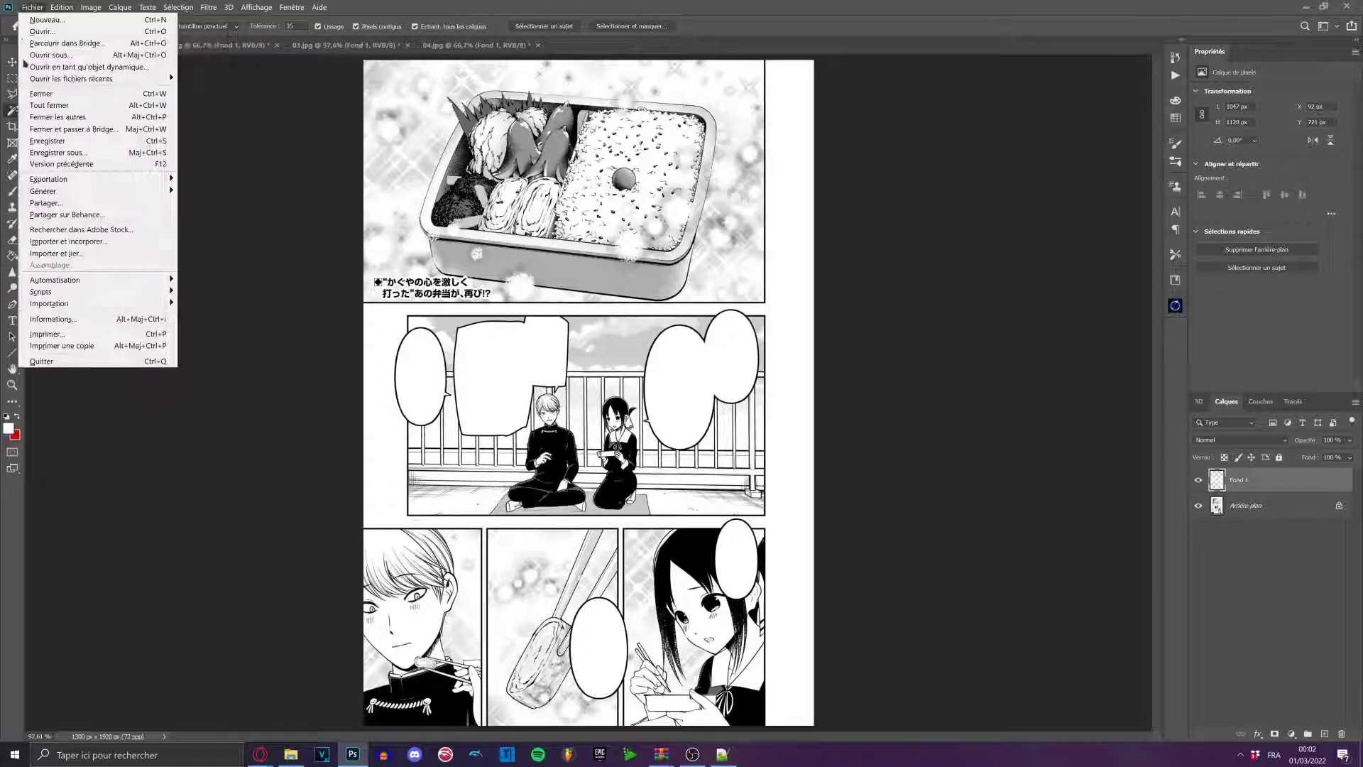
pyautogui.moveTo(109, 295)
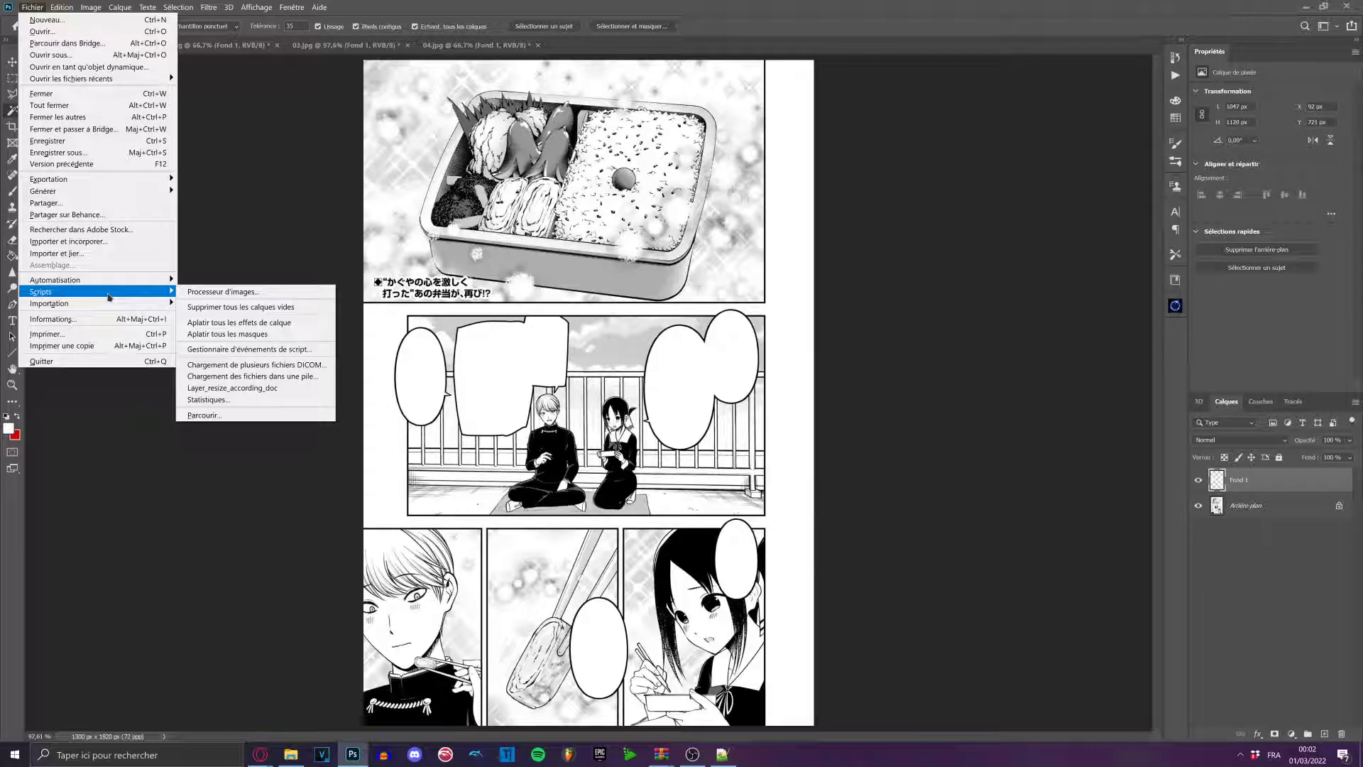
pyautogui.click(34, 9)
pyautogui.click(34, 9)
pyautogui.moveTo(153, 293)
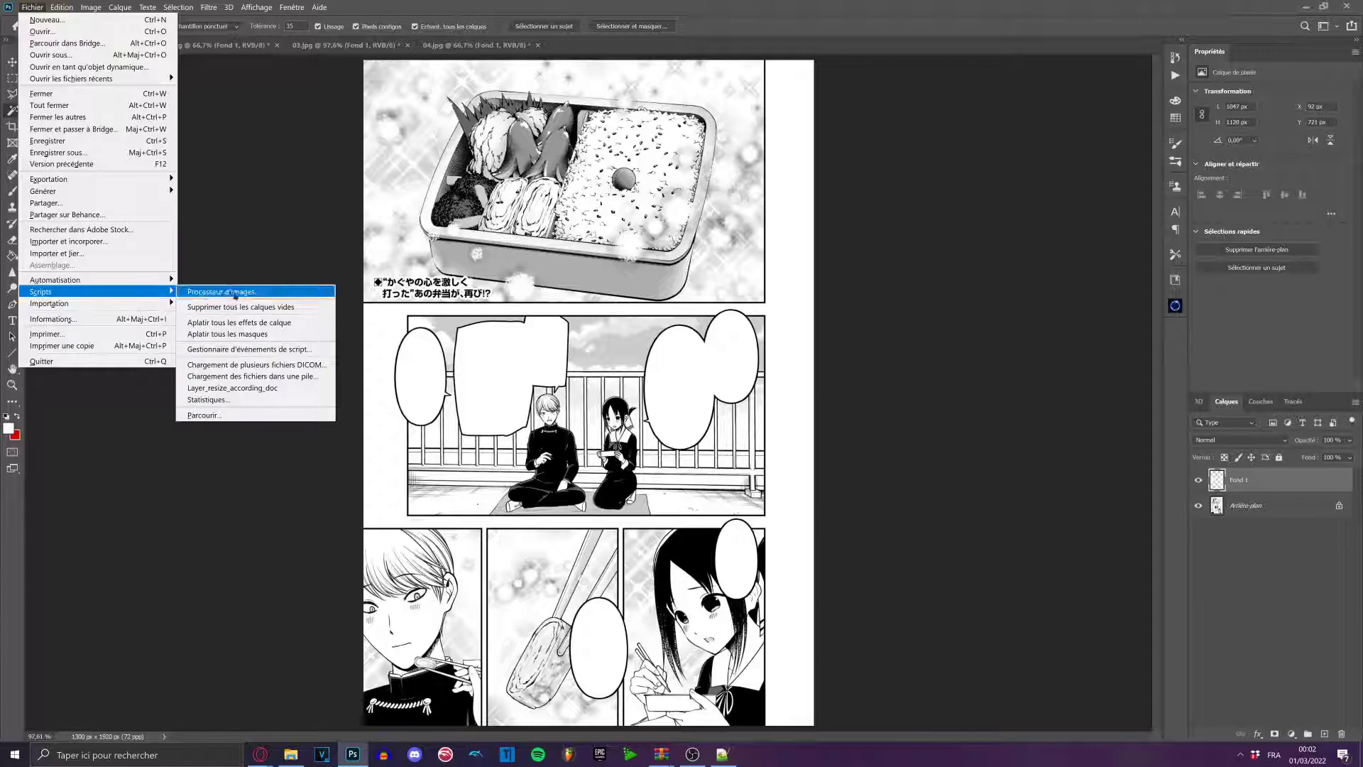
pyautogui.click(227, 293)
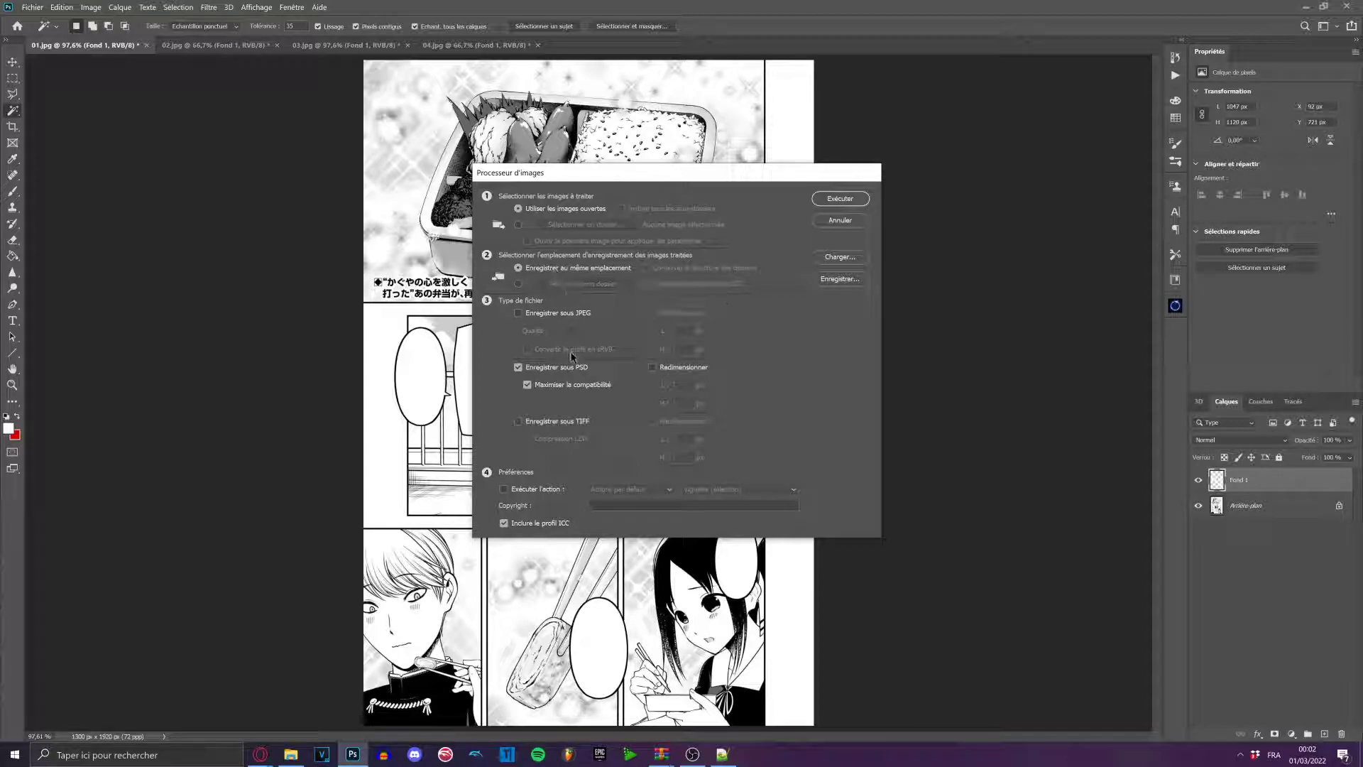
pyautogui.click(834, 203)
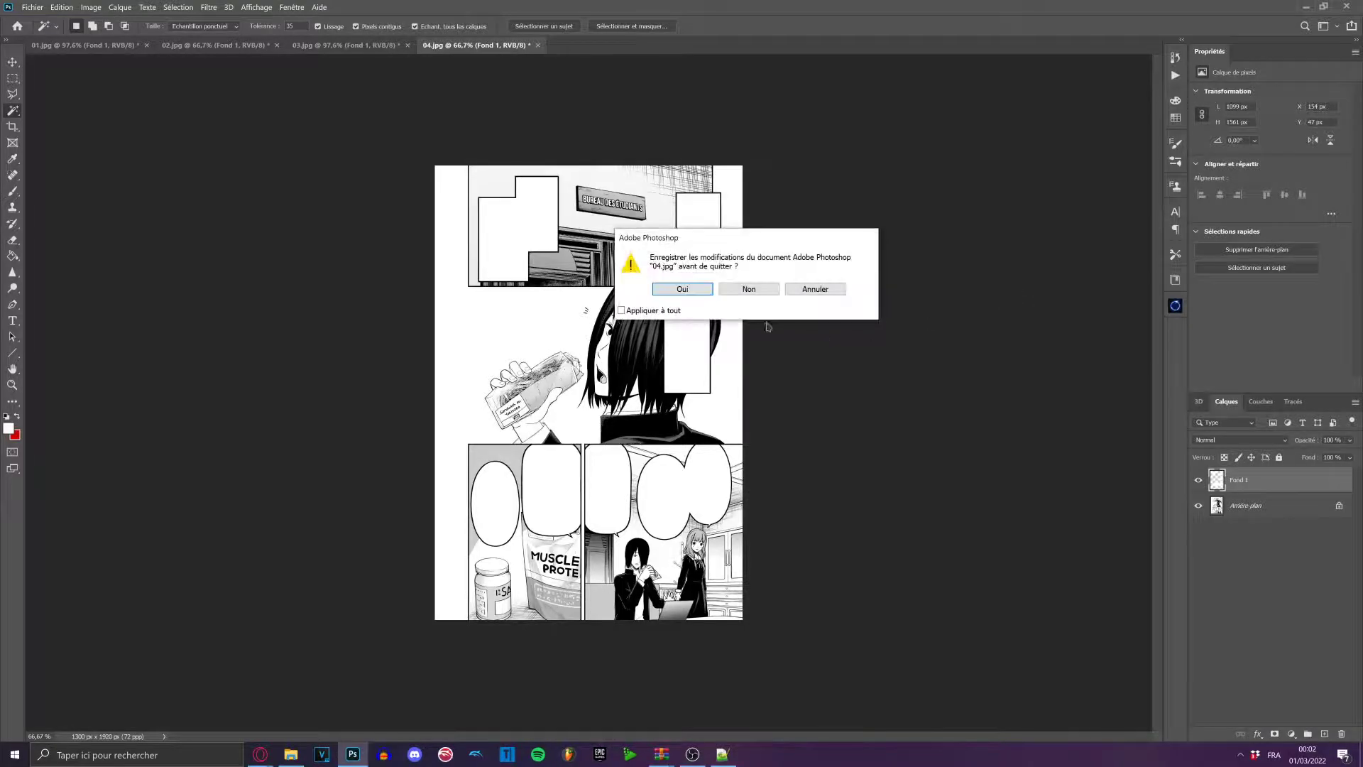
pyautogui.click(732, 290)
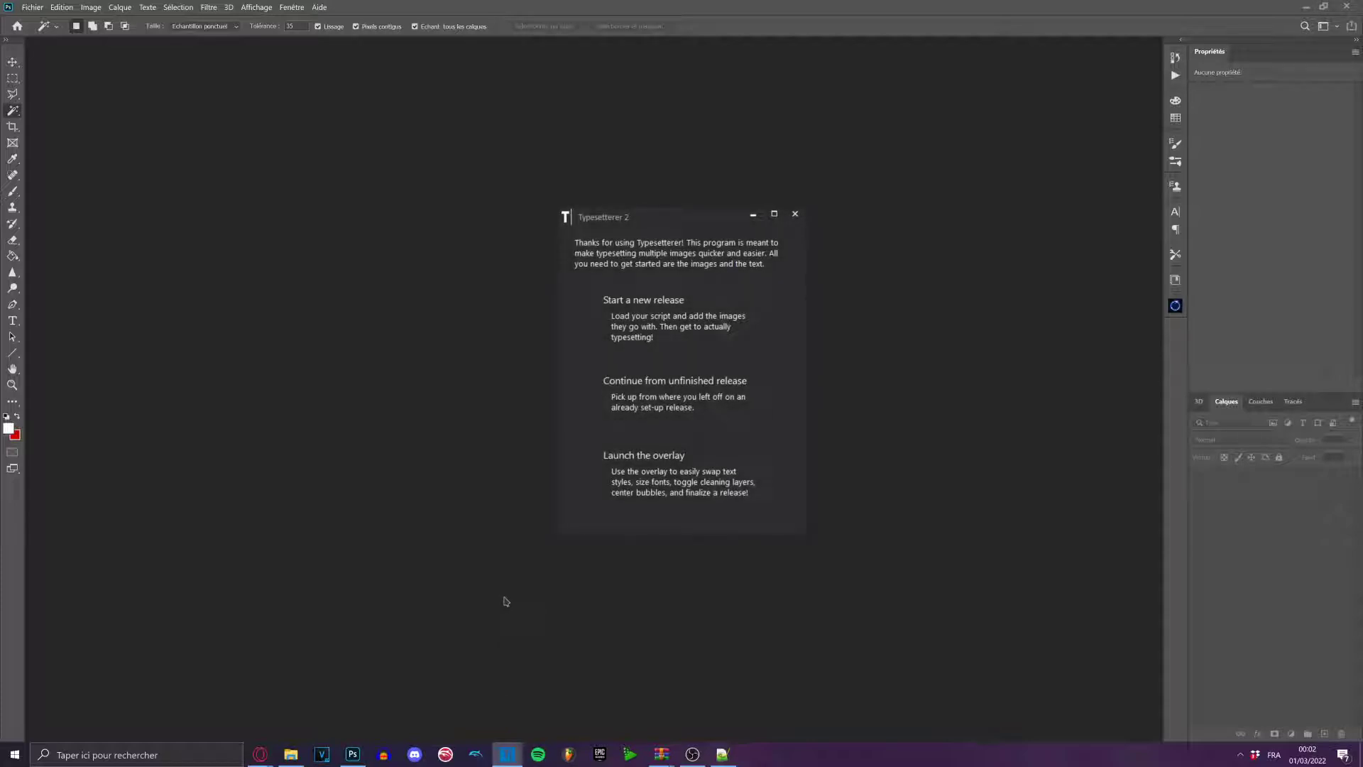
# Start a new release, copy the Page 1 to Page 4 script from the Google Docs document, and paste it into Typesetterer as the text.
pyautogui.click(727, 341)
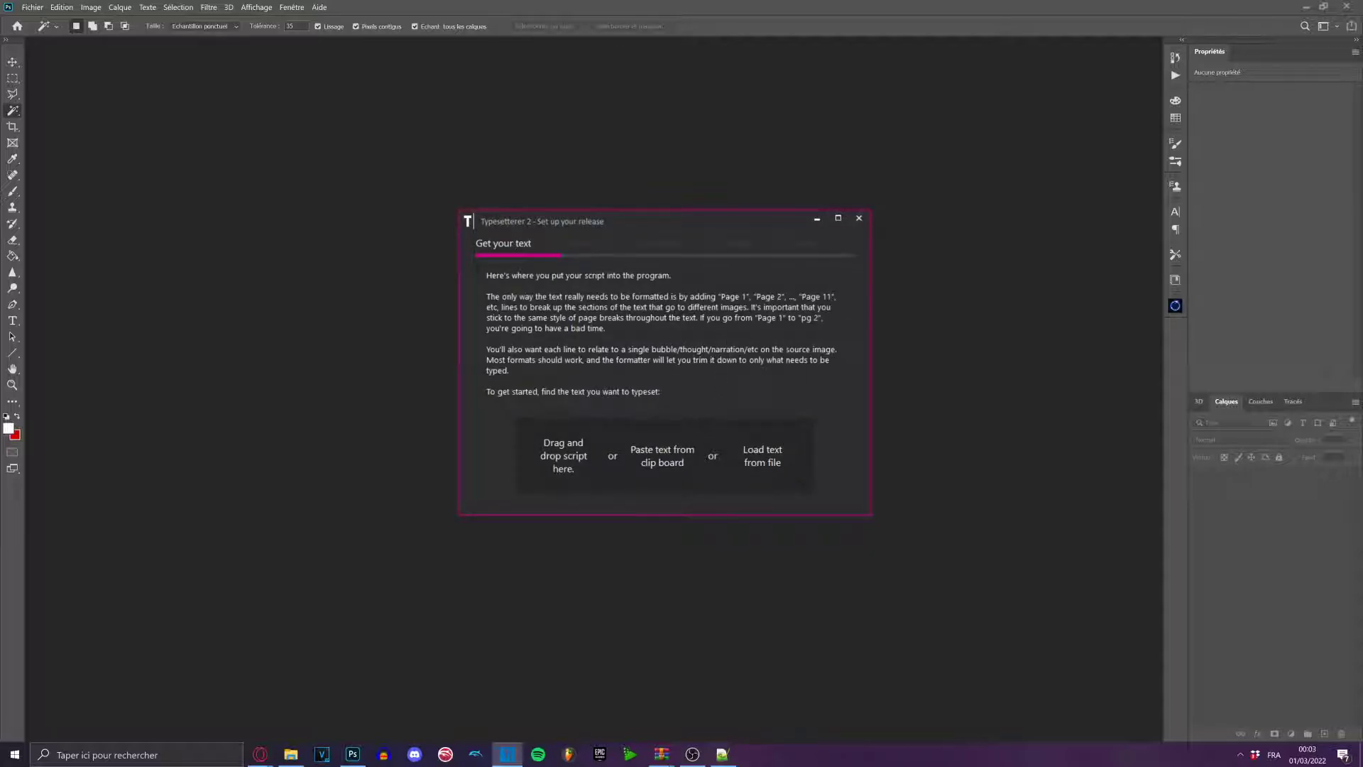
pyautogui.hotkey('alt', 'Tab')
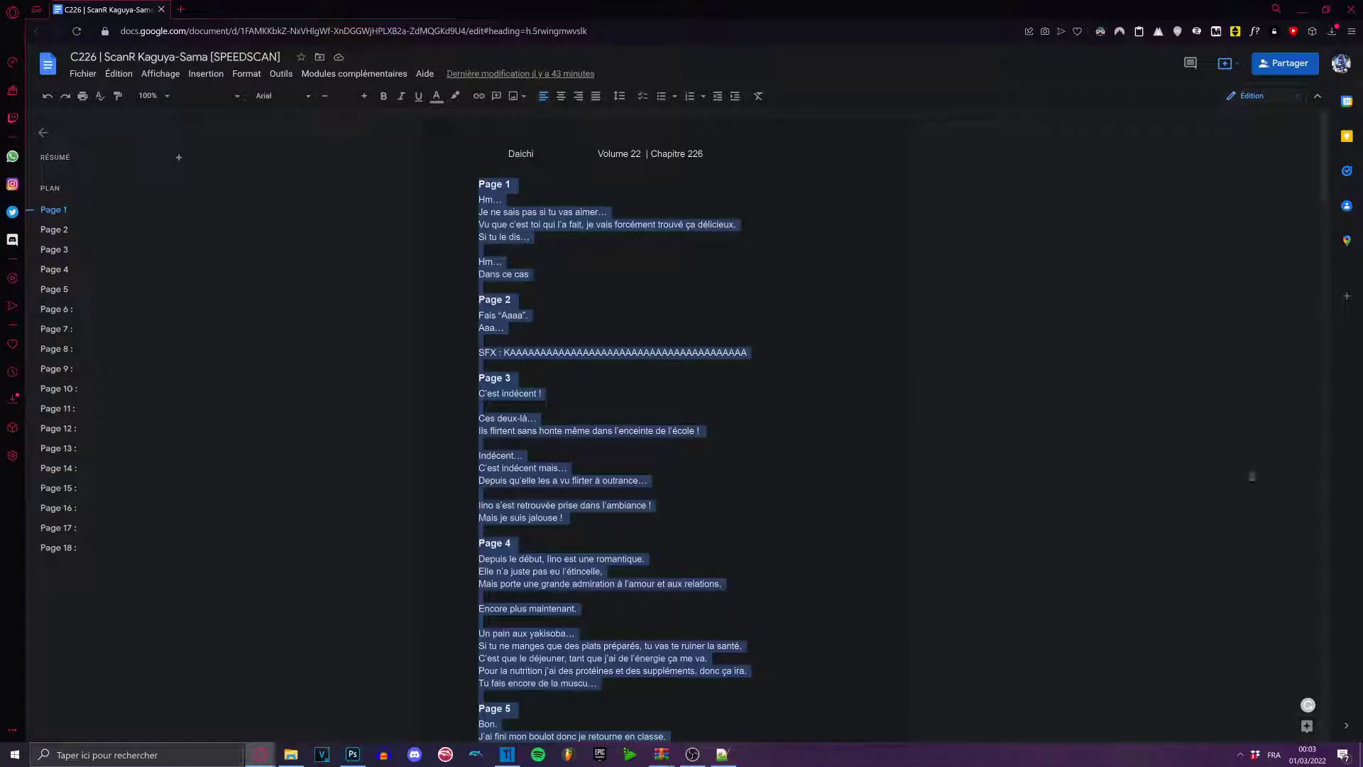
pyautogui.click(795, 416)
pyautogui.moveTo(478, 182); pyautogui.dragTo(449, 192)
pyautogui.click(626, 601)
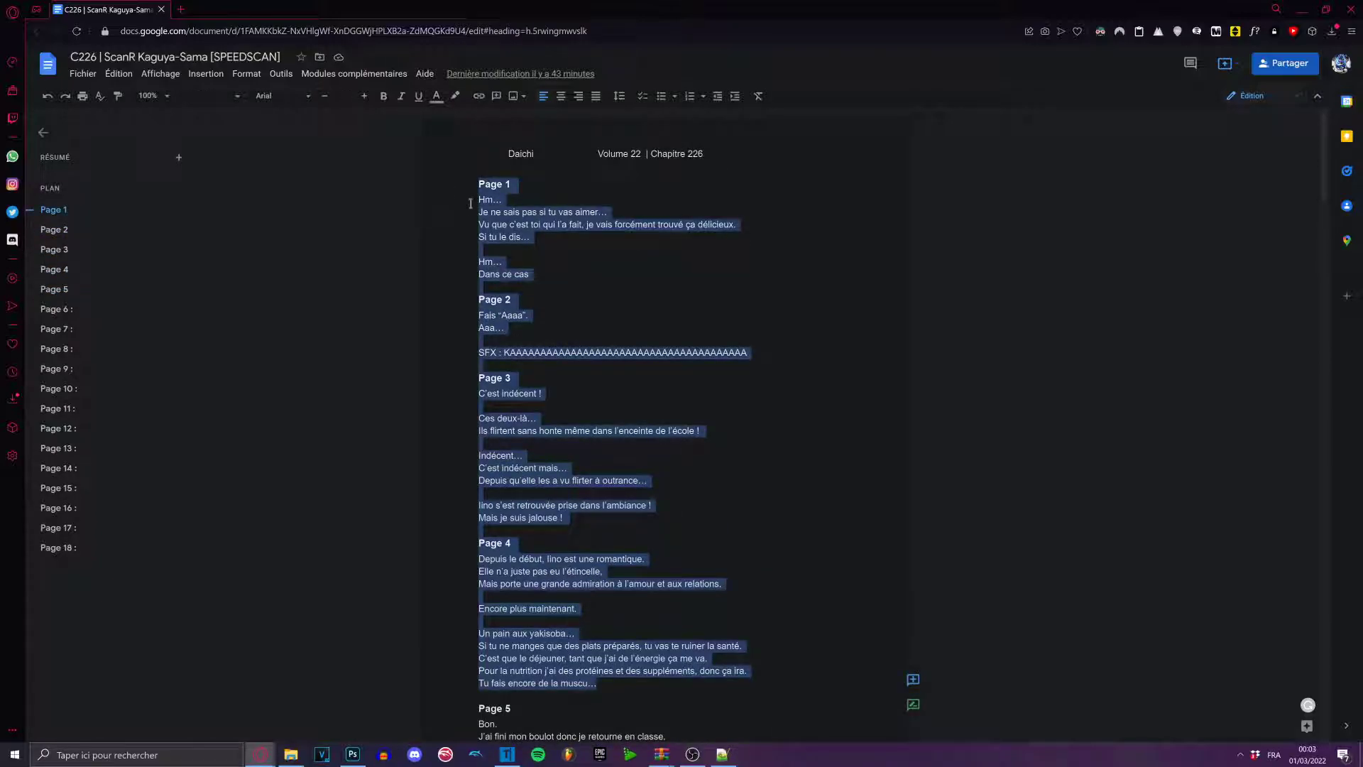
pyautogui.click(507, 754)
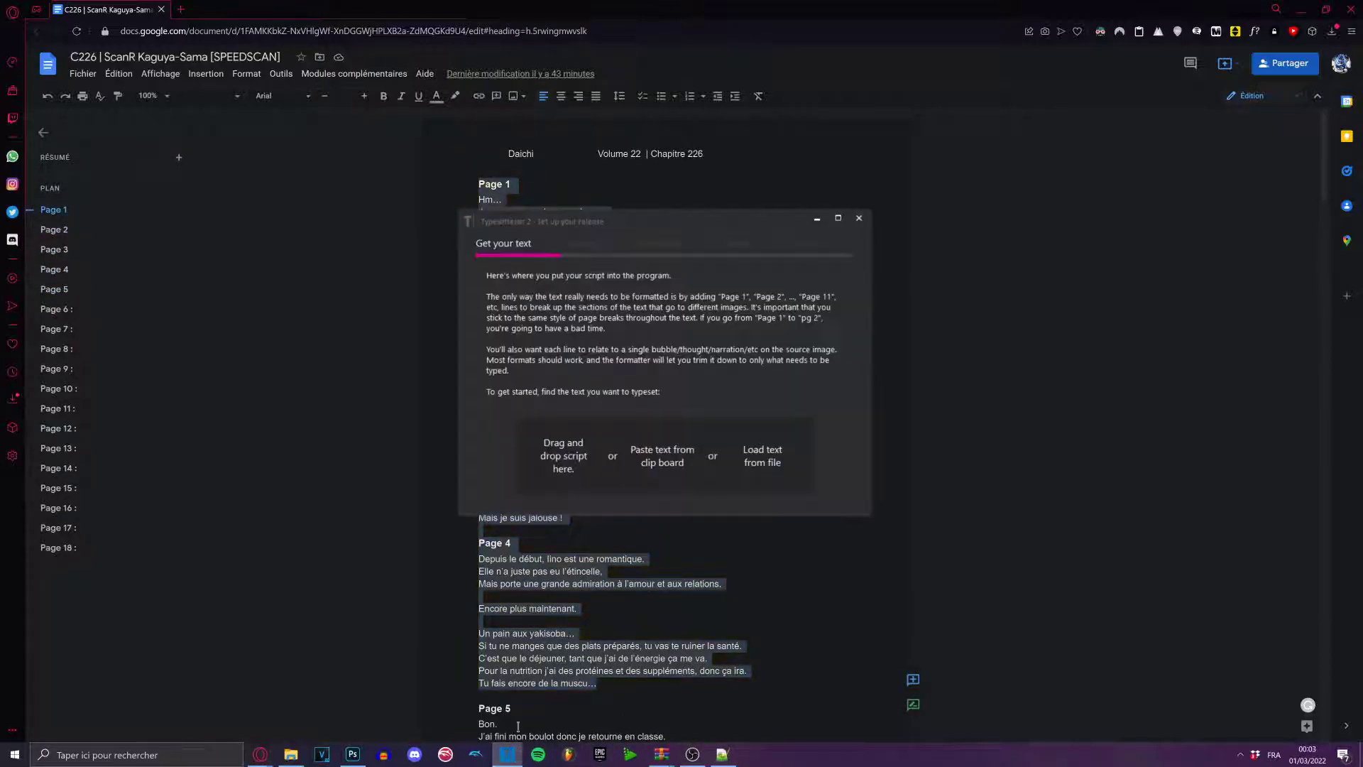
pyautogui.click(644, 459)
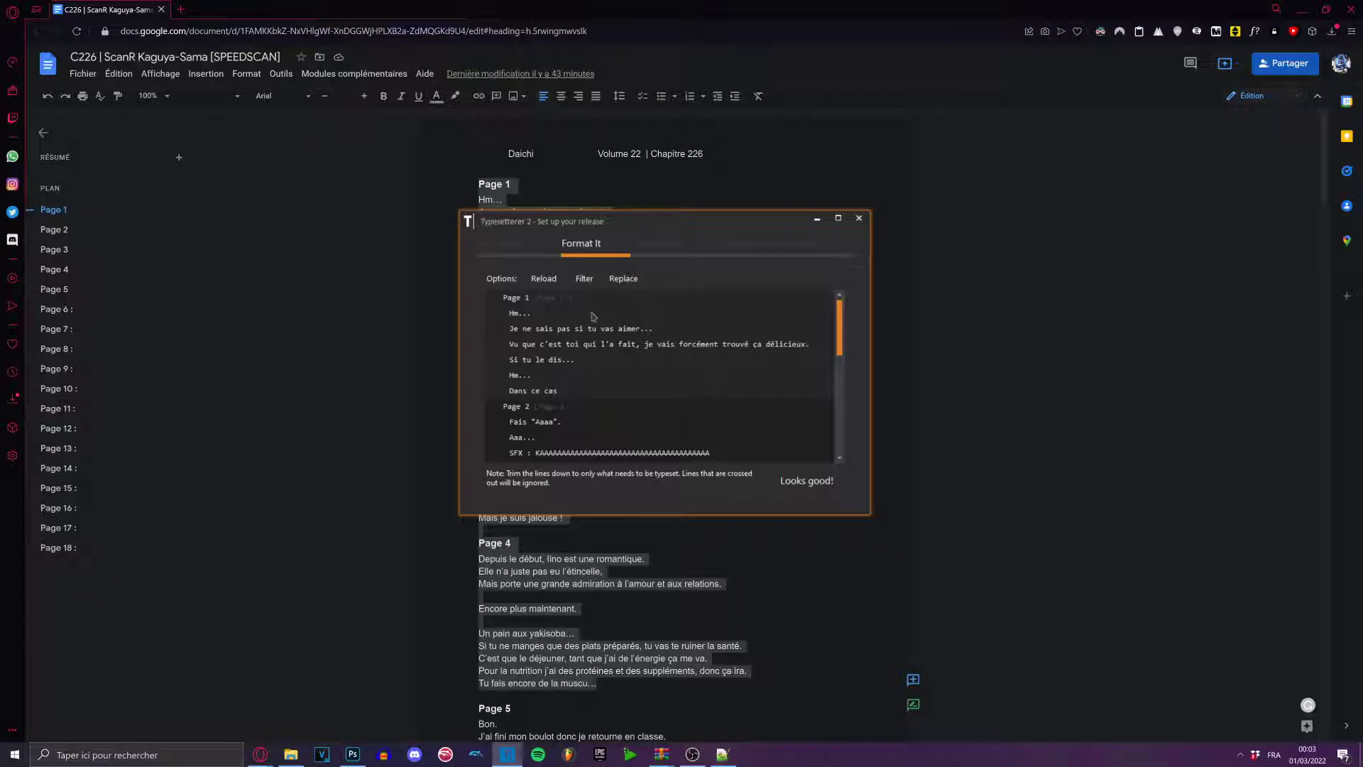
# Check the formatted script lines of pages 1 to 4 and accept the formatting.
pyautogui.scroll(-10, 593, 316)
pyautogui.scroll(10, 561, 312)
pyautogui.scroll(-5, 568, 299)
pyautogui.scroll(5, 561, 304)
pyautogui.scroll(-10, 533, 423)
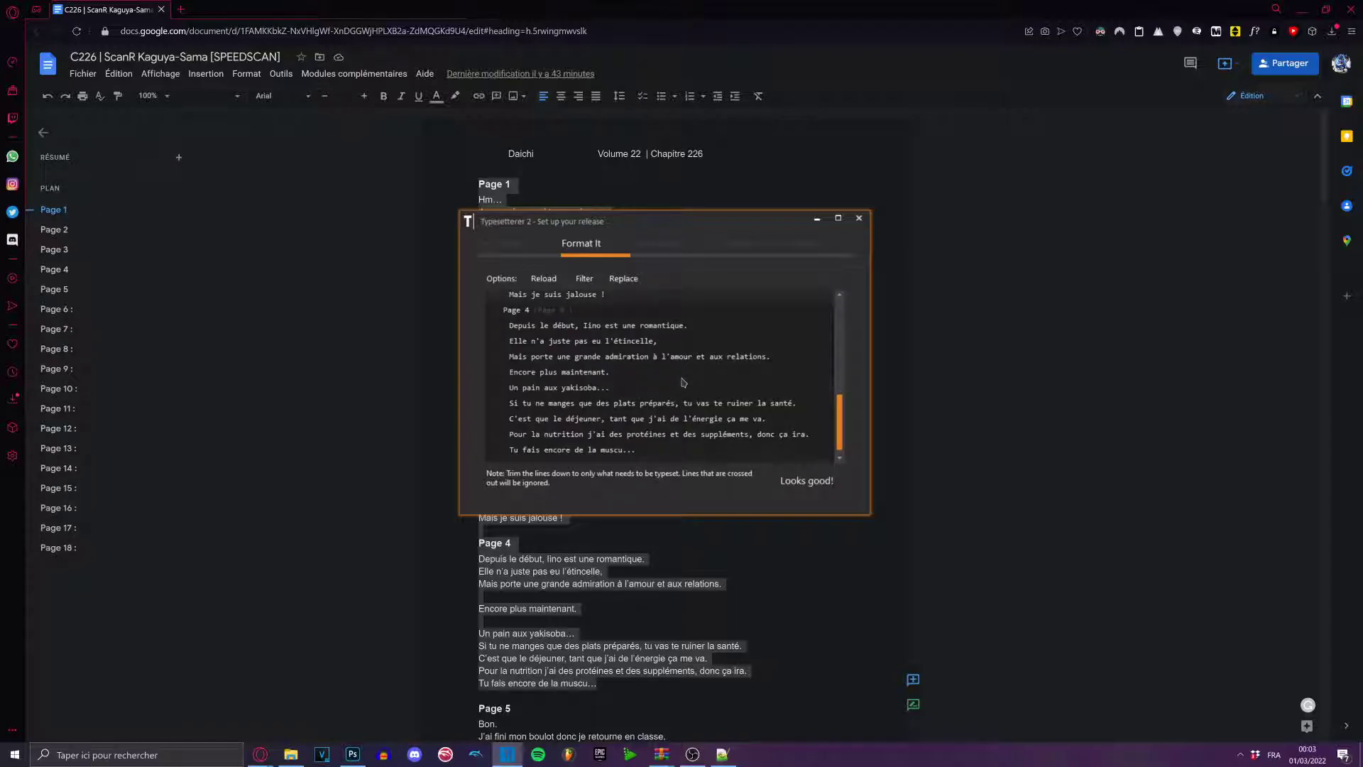
pyautogui.click(800, 485)
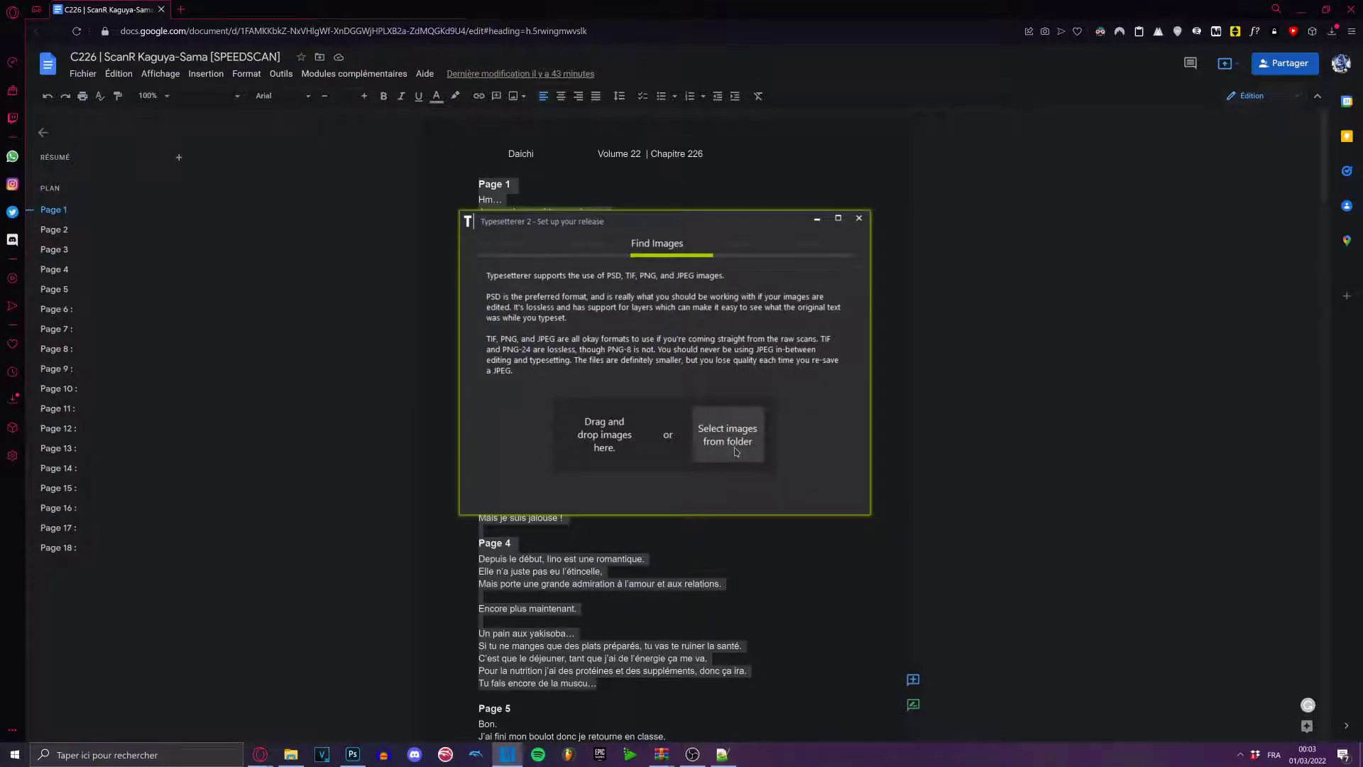
# Add 01.psd to 04.psd from the PSD folder as the release images and accept their matching by page number.
pyautogui.click(735, 450)
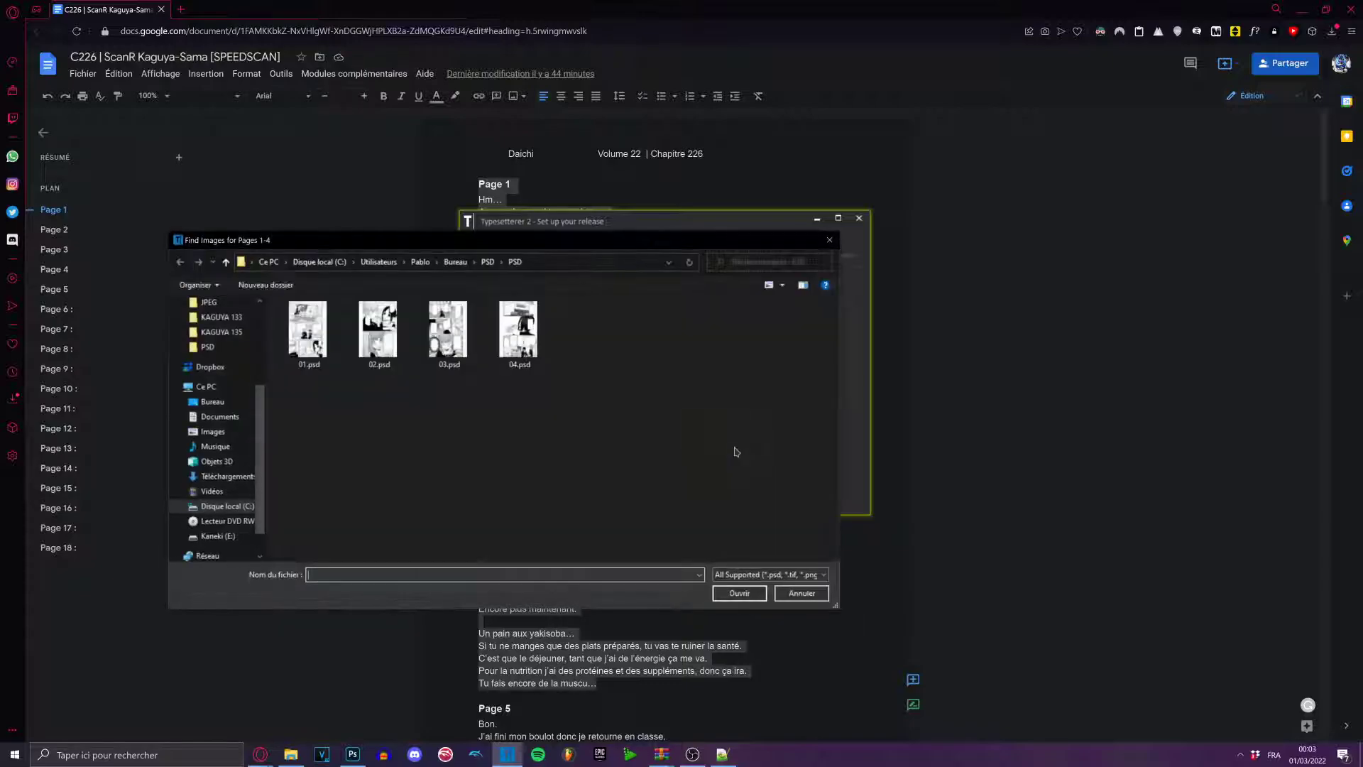
pyautogui.moveTo(540, 425); pyautogui.dragTo(295, 371)
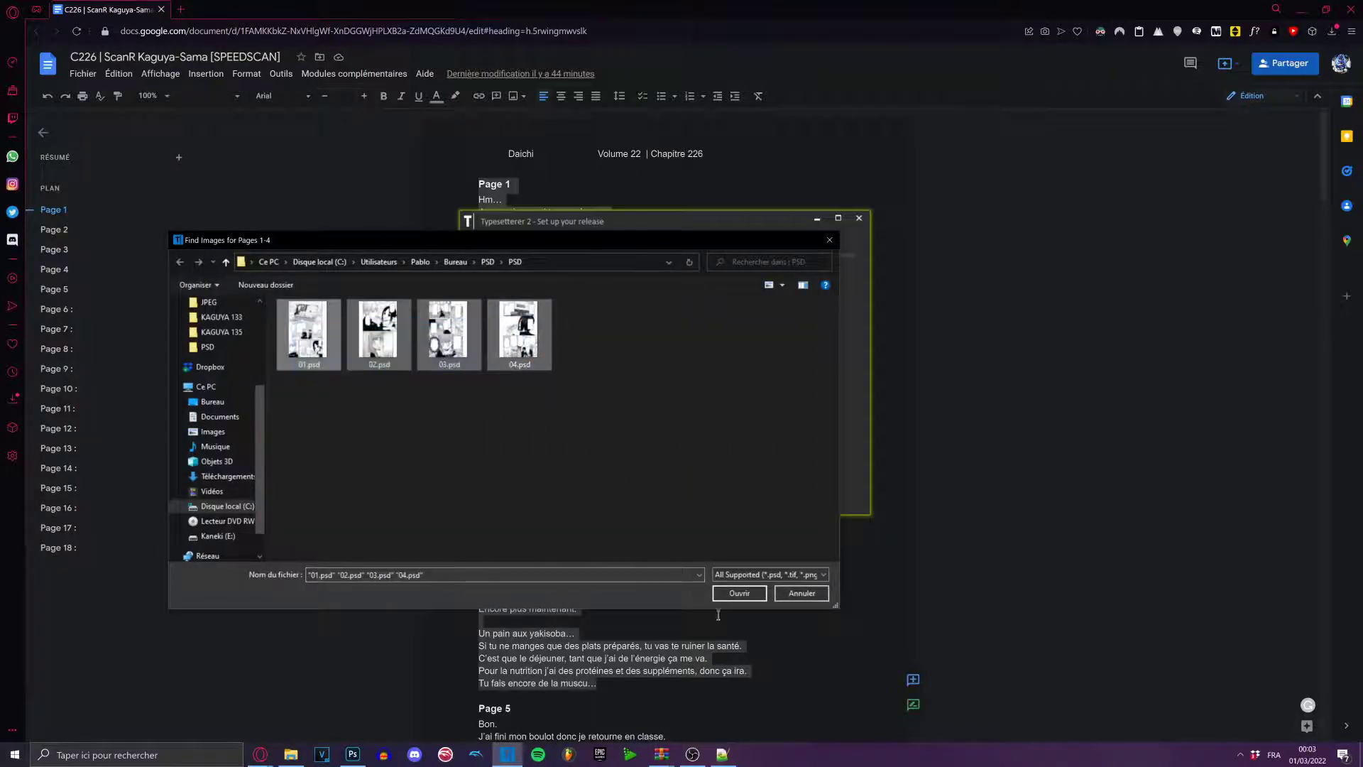
pyautogui.click(735, 600)
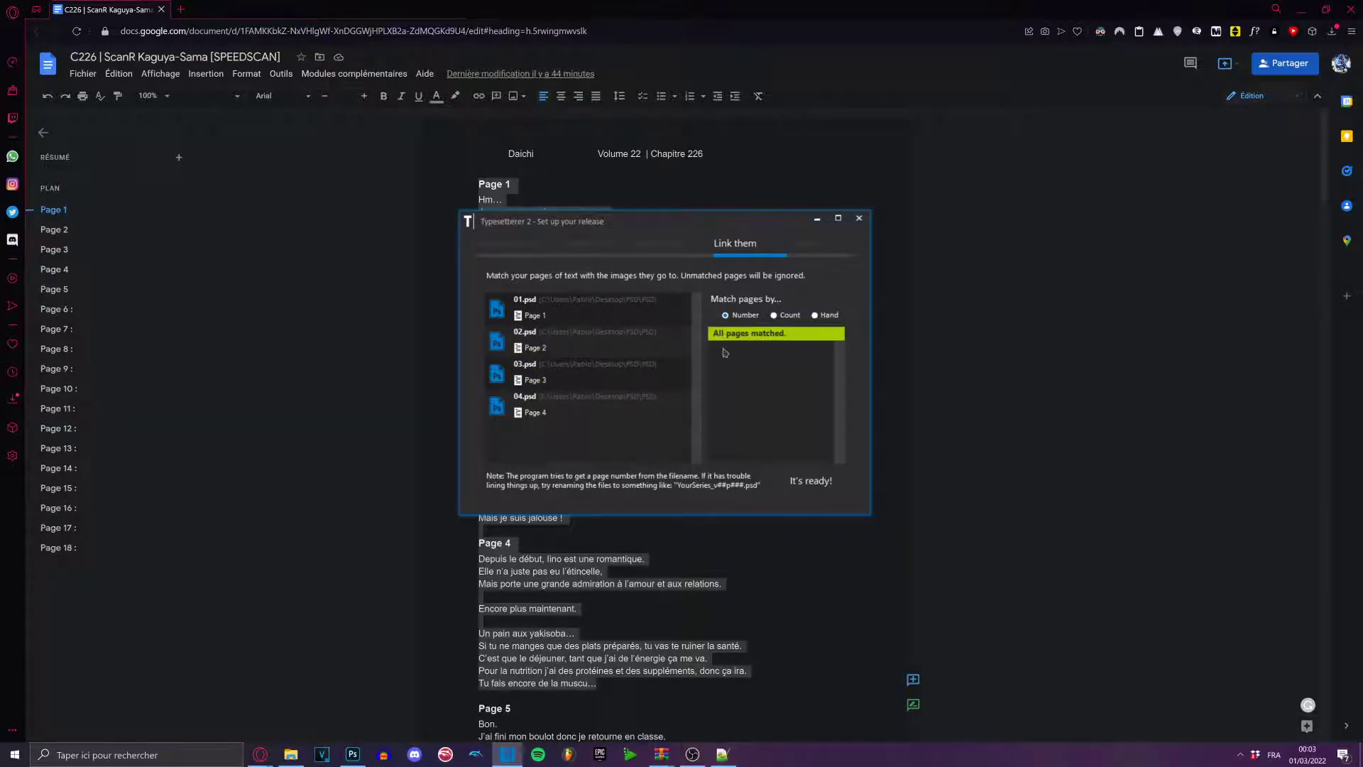
pyautogui.click(838, 488)
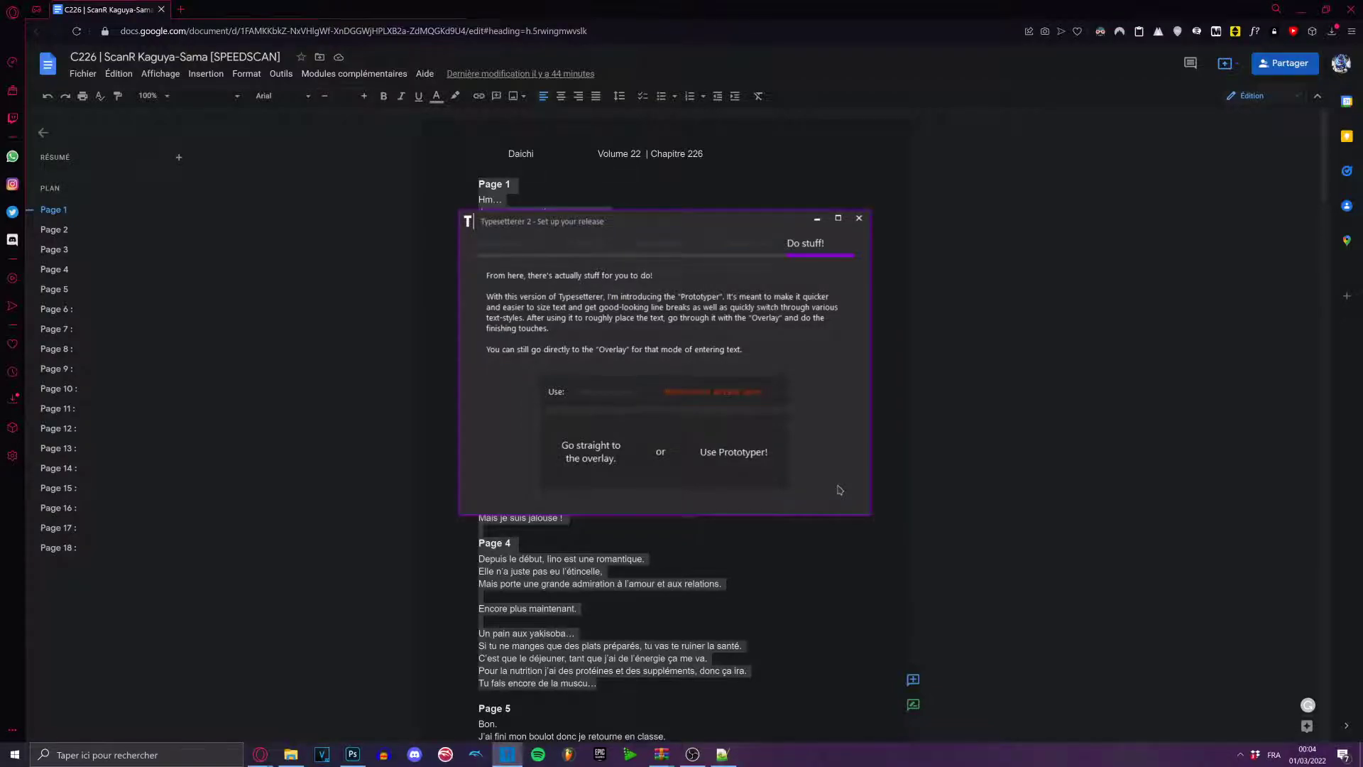
# Go straight to the overlay using the currently running Photoshop version, switch to Photoshop, and page forward to page 2 and back to page 1.
pyautogui.click(591, 453)
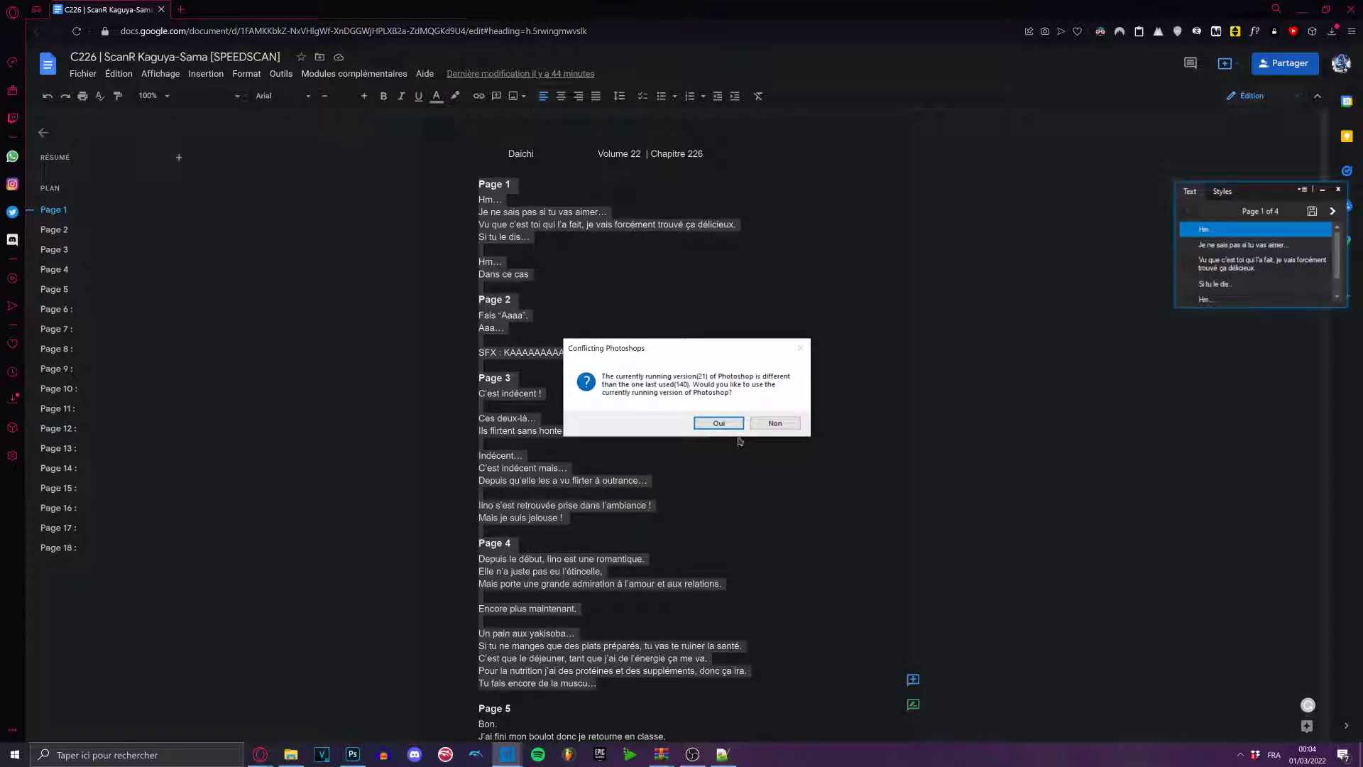
pyautogui.click(718, 423)
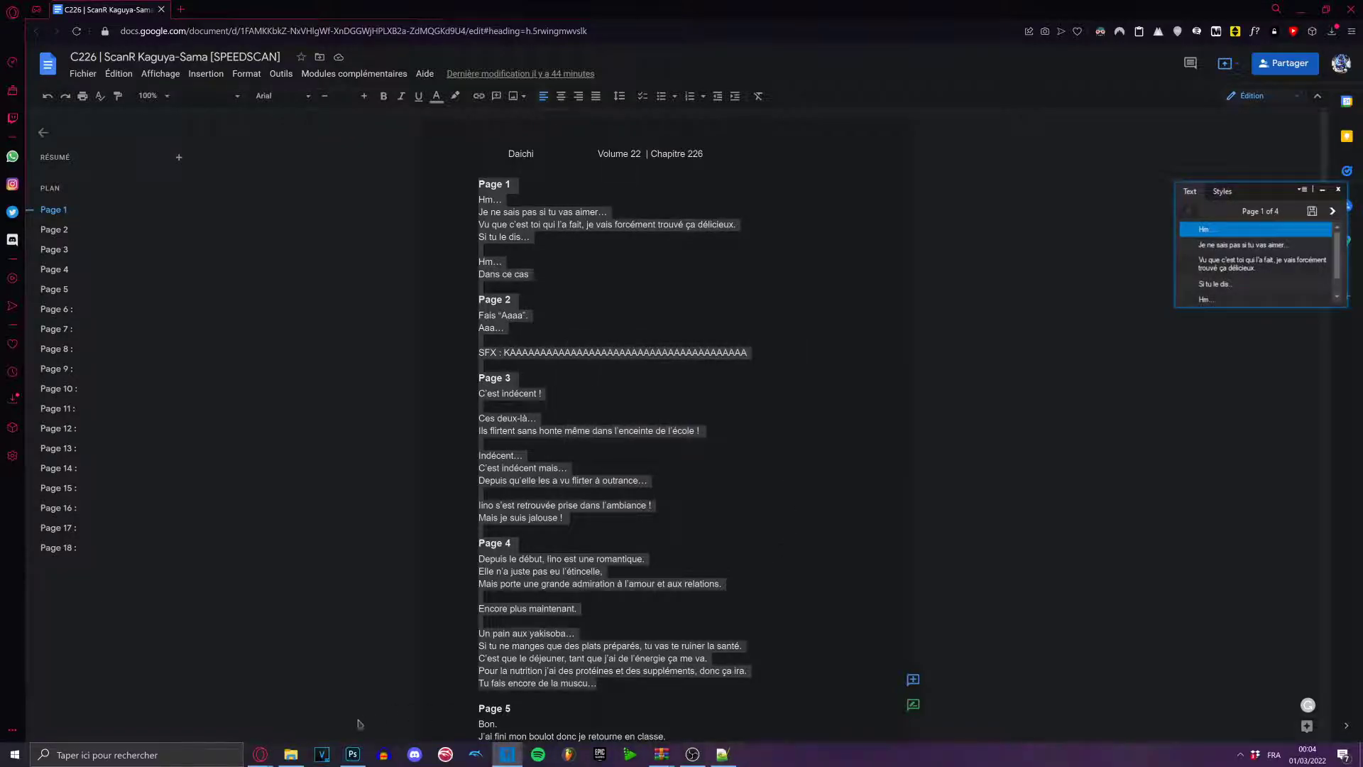
pyautogui.click(353, 754)
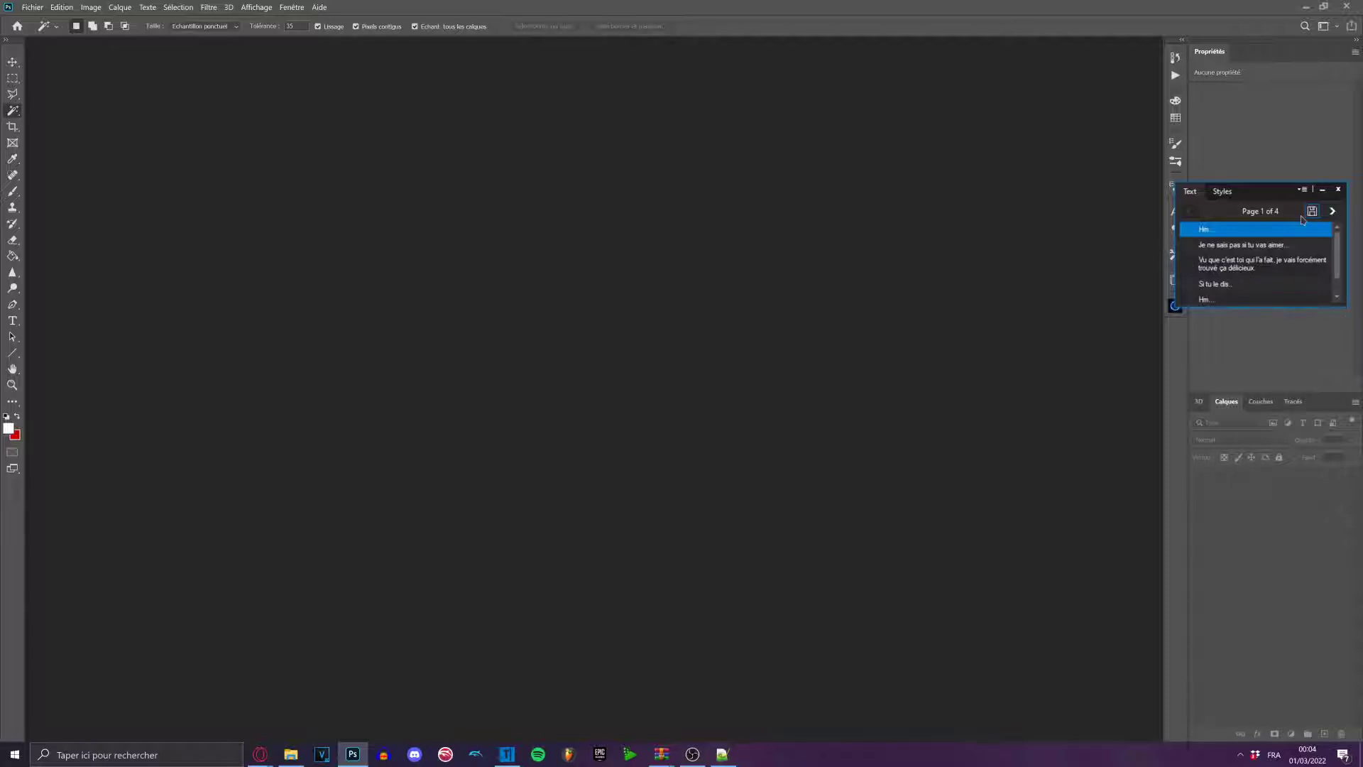
pyautogui.click(1332, 211)
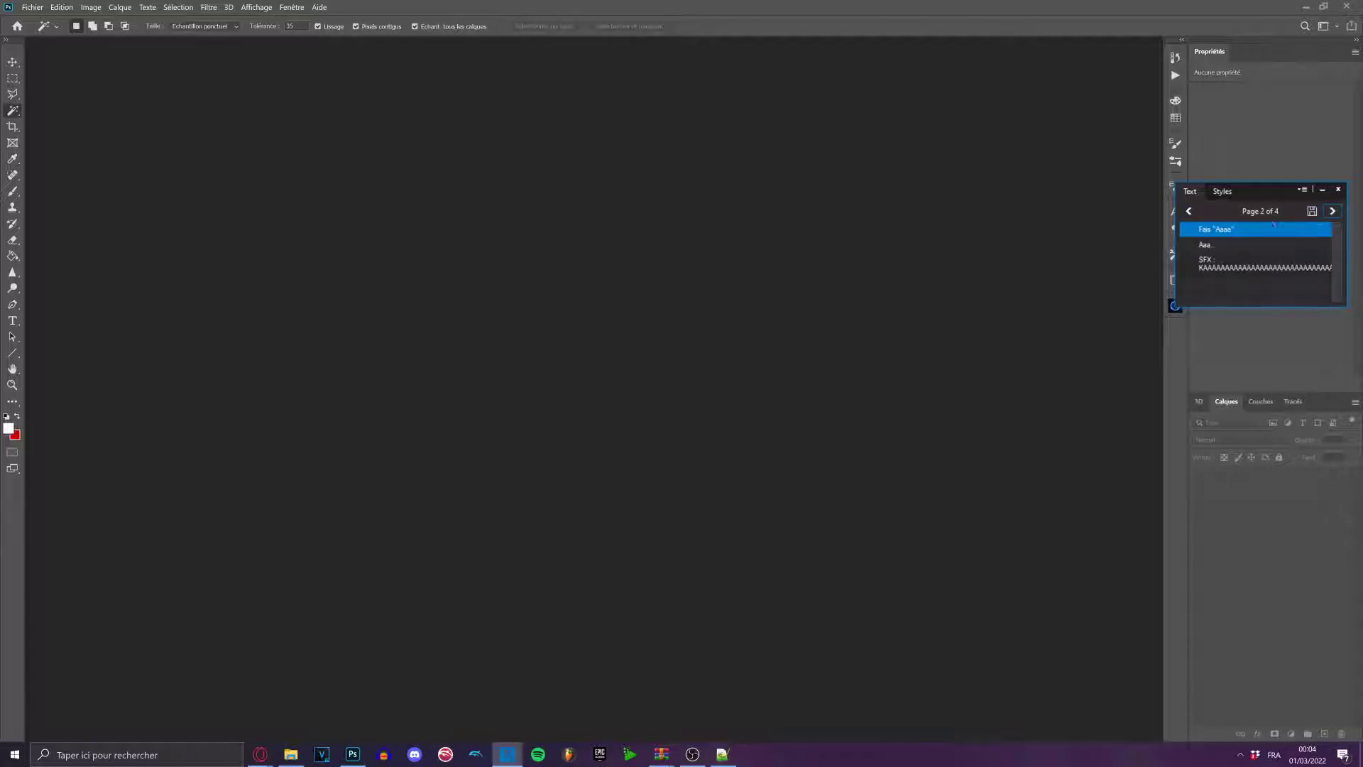
pyautogui.click(1189, 213)
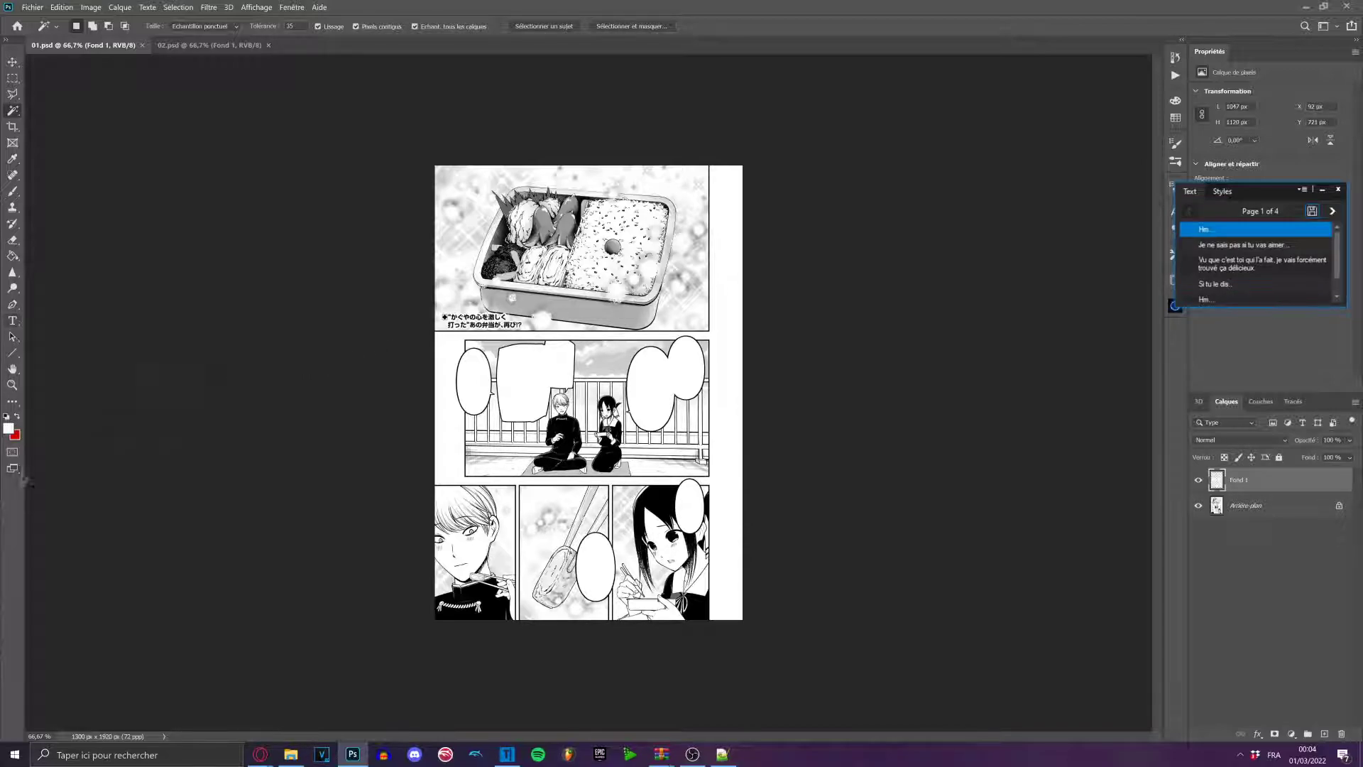
# Set the foreground colour to black, 000000.
pyautogui.click(6, 430)
pyautogui.moveTo(201, 301); pyautogui.dragTo(74, 375)
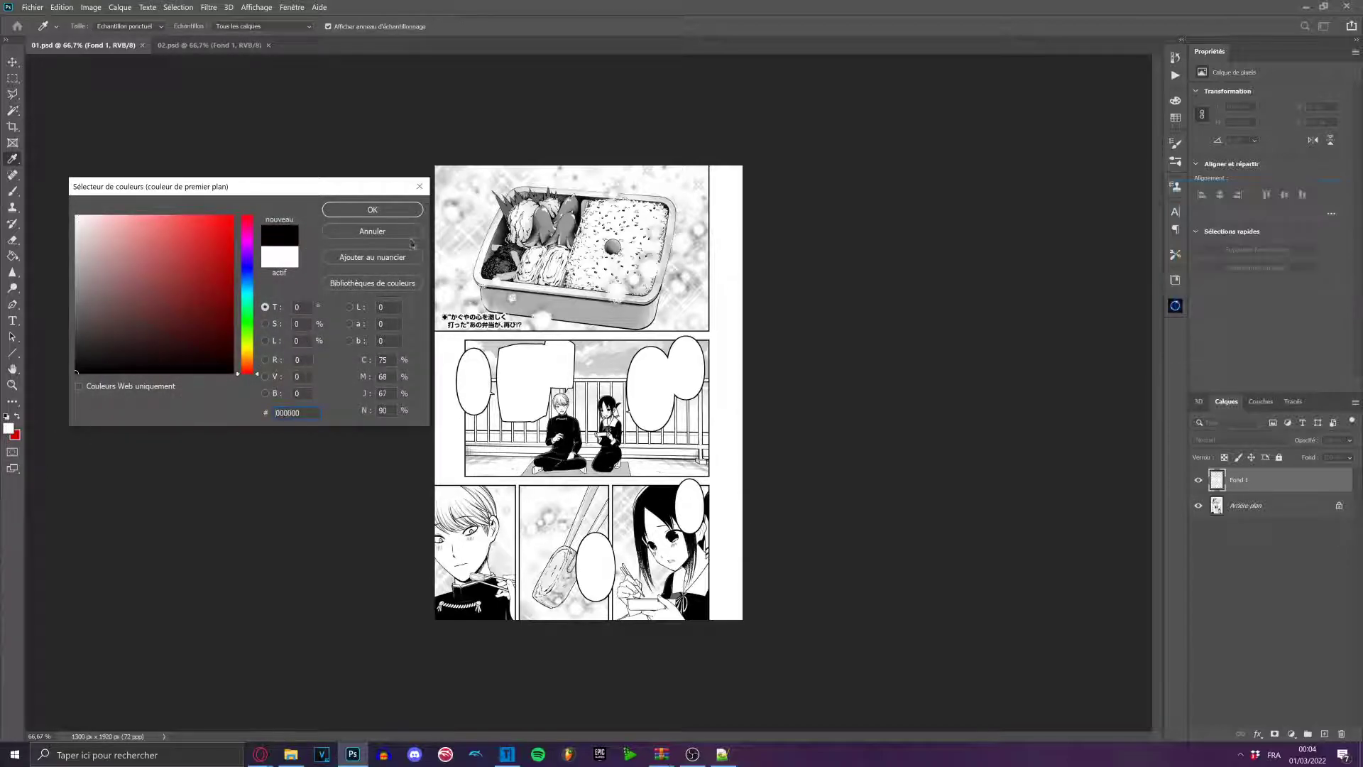
pyautogui.click(372, 211)
# Set the Type tool's font to Wildjess Normal at a size of 23 px.
pyautogui.click(12, 320)
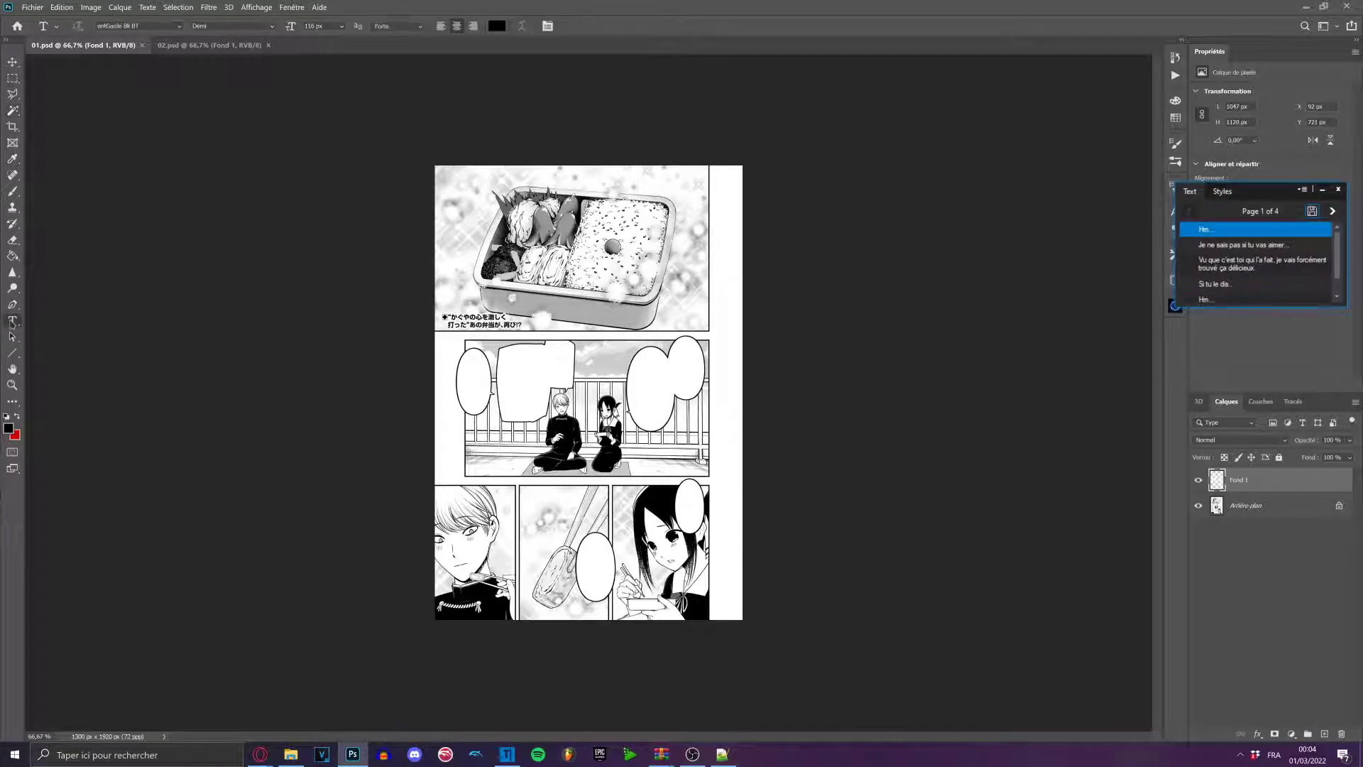
pyautogui.click(180, 27)
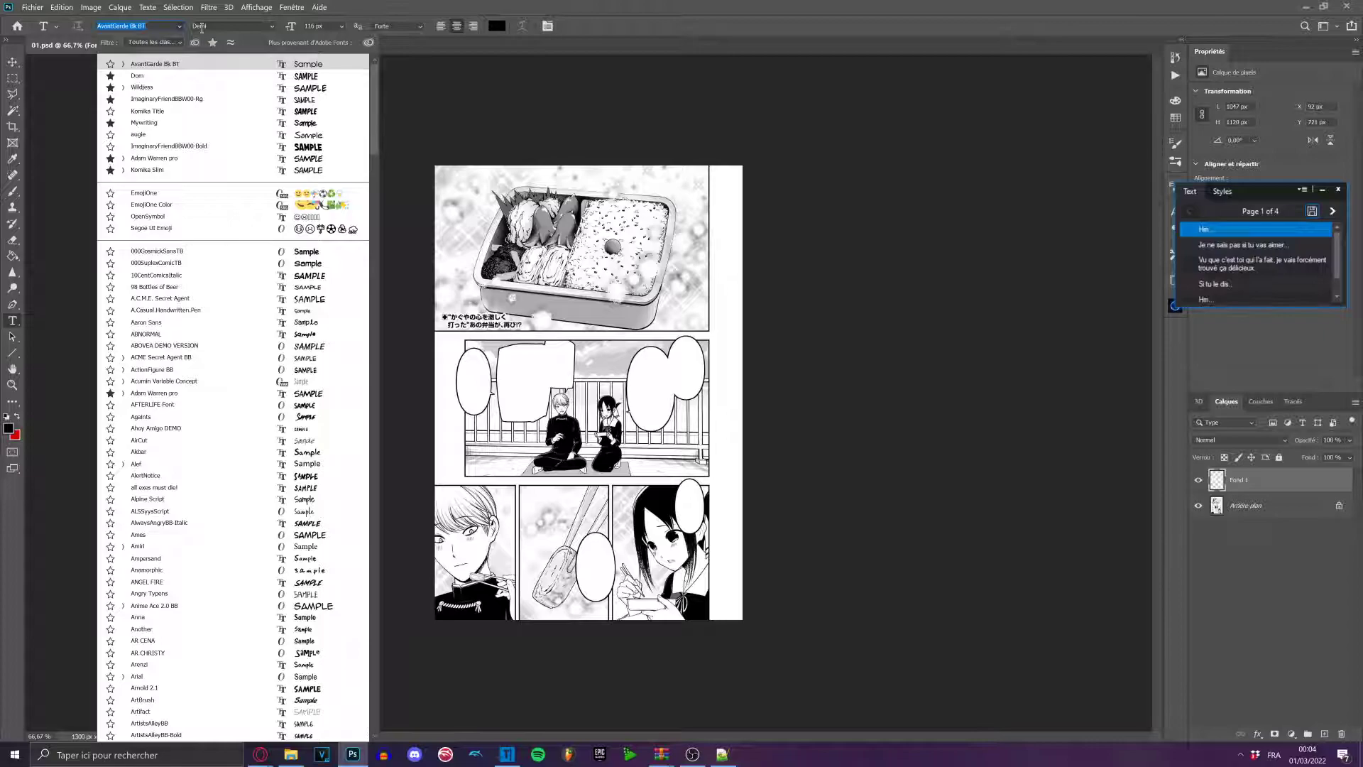
pyautogui.write('wild')
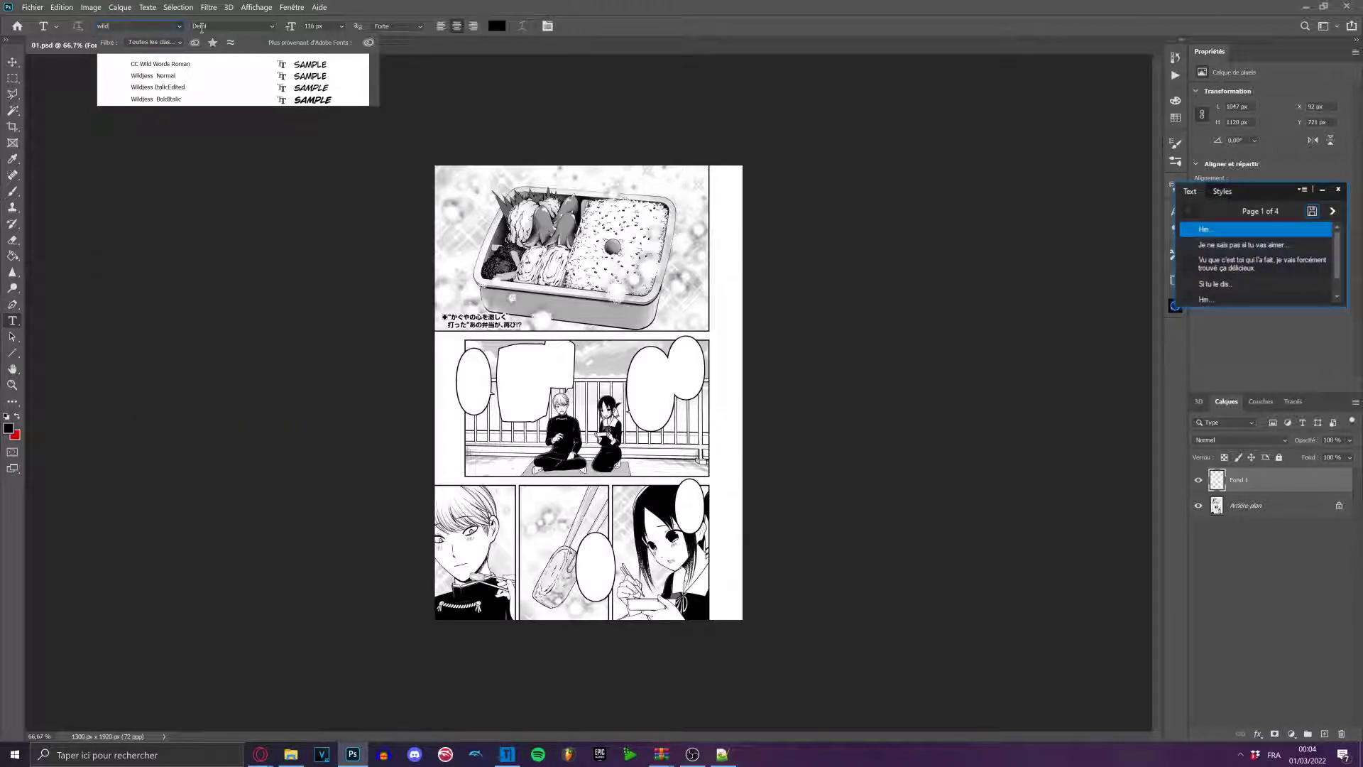
pyautogui.click(190, 77)
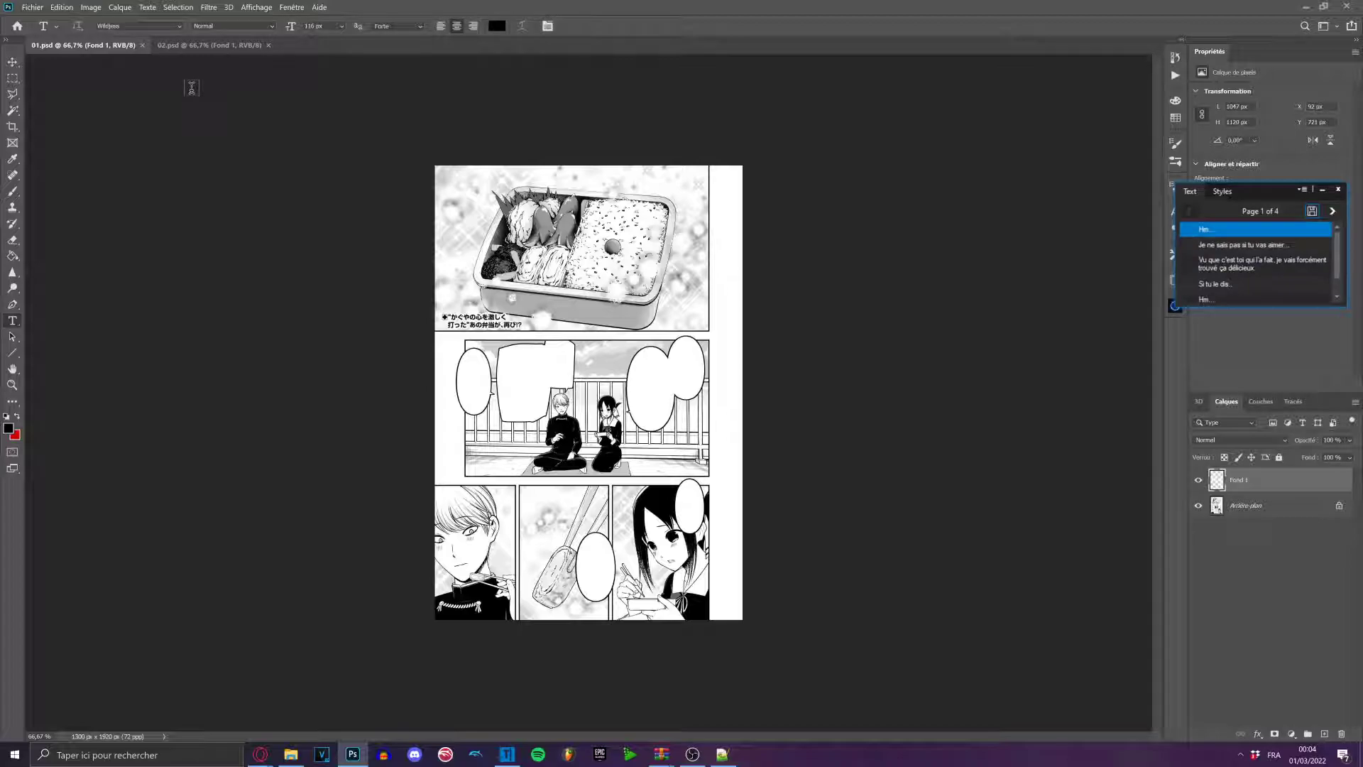
pyautogui.click(312, 26)
pyautogui.write('23')
# Show the character and paragraph settings, and review the anti-aliasing choices and the hyphenation option.
pyautogui.click(294, 8)
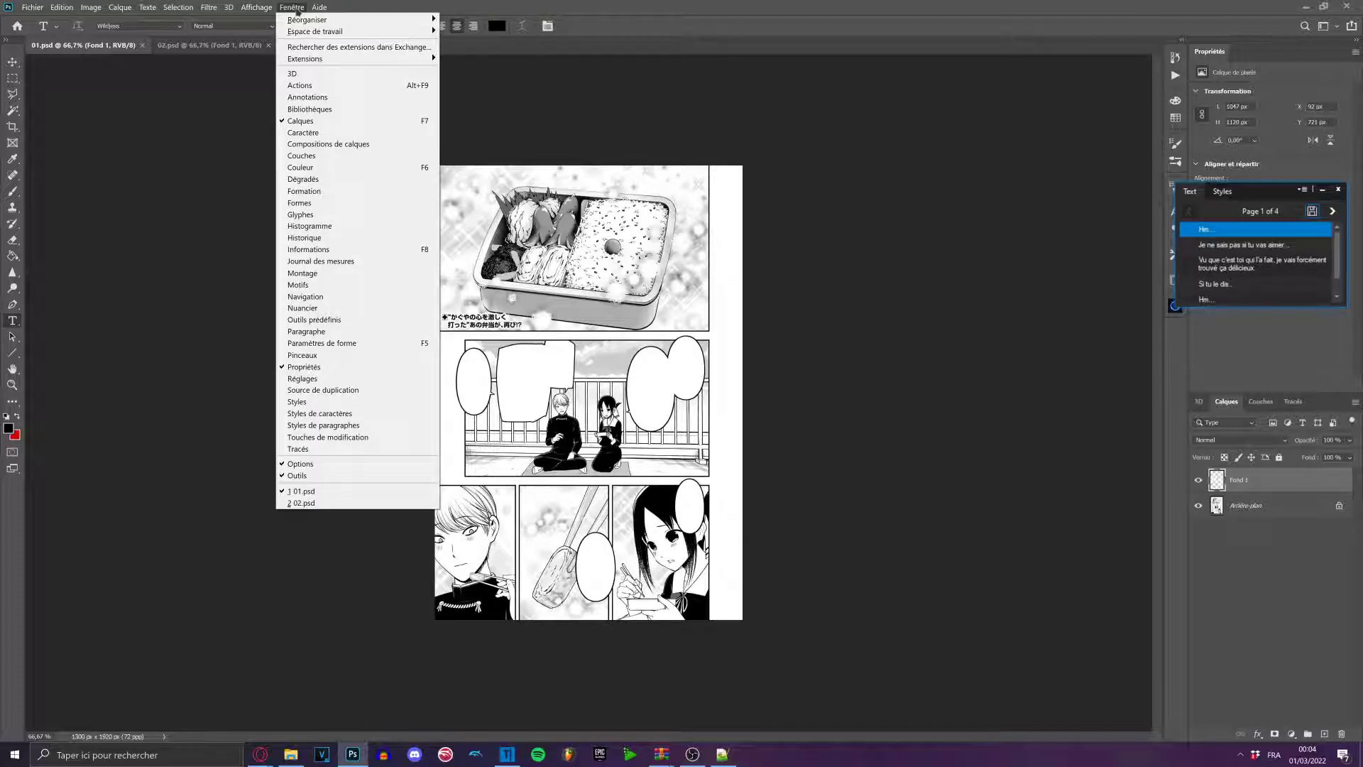
pyautogui.click(289, 134)
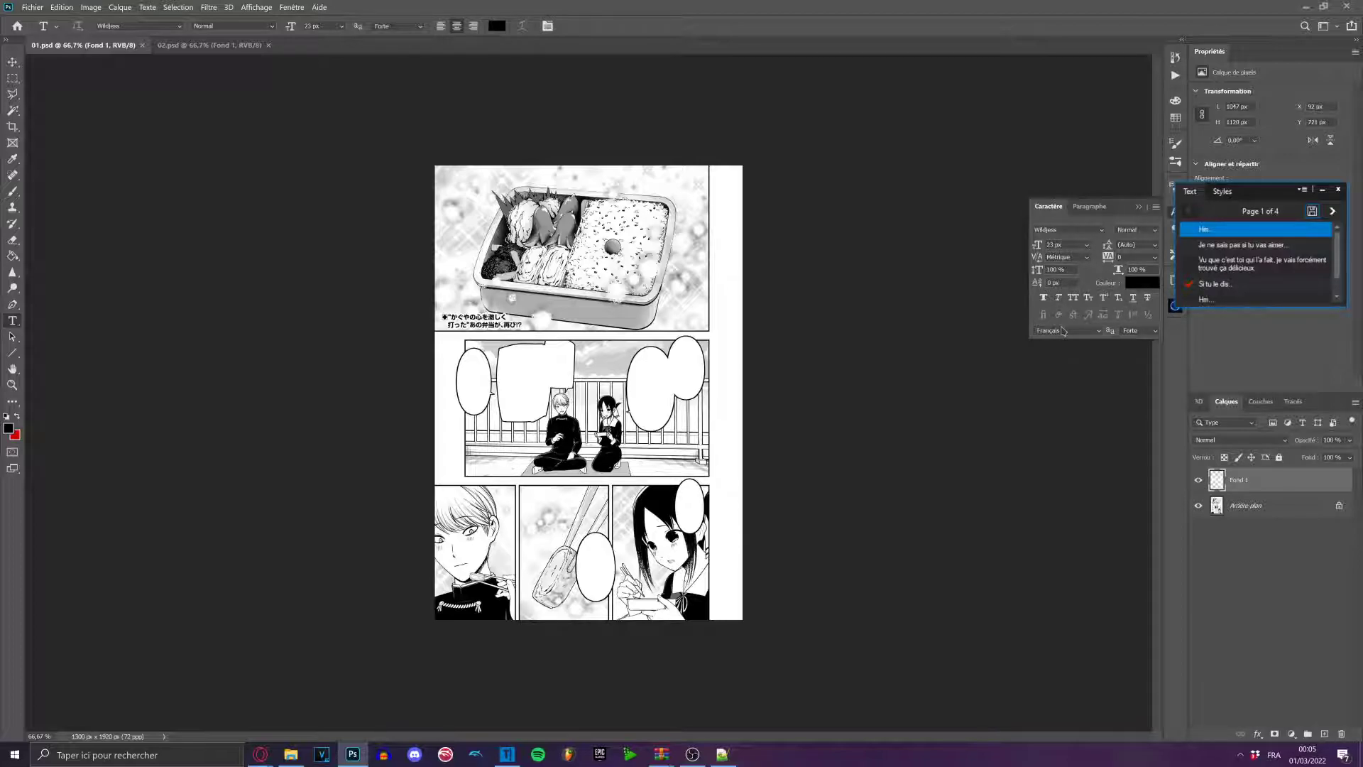
pyautogui.click(1138, 333)
pyautogui.click(1130, 332)
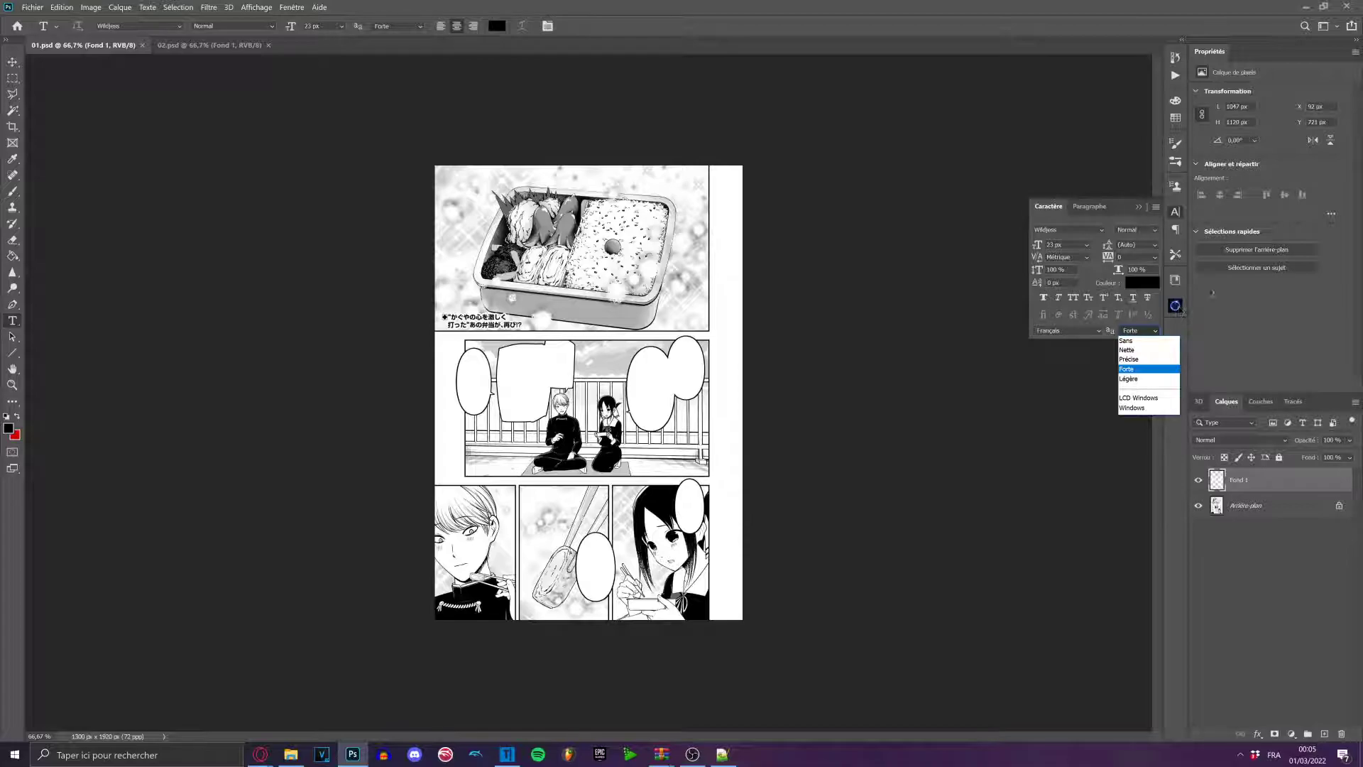
pyautogui.click(1144, 332)
pyautogui.click(1093, 208)
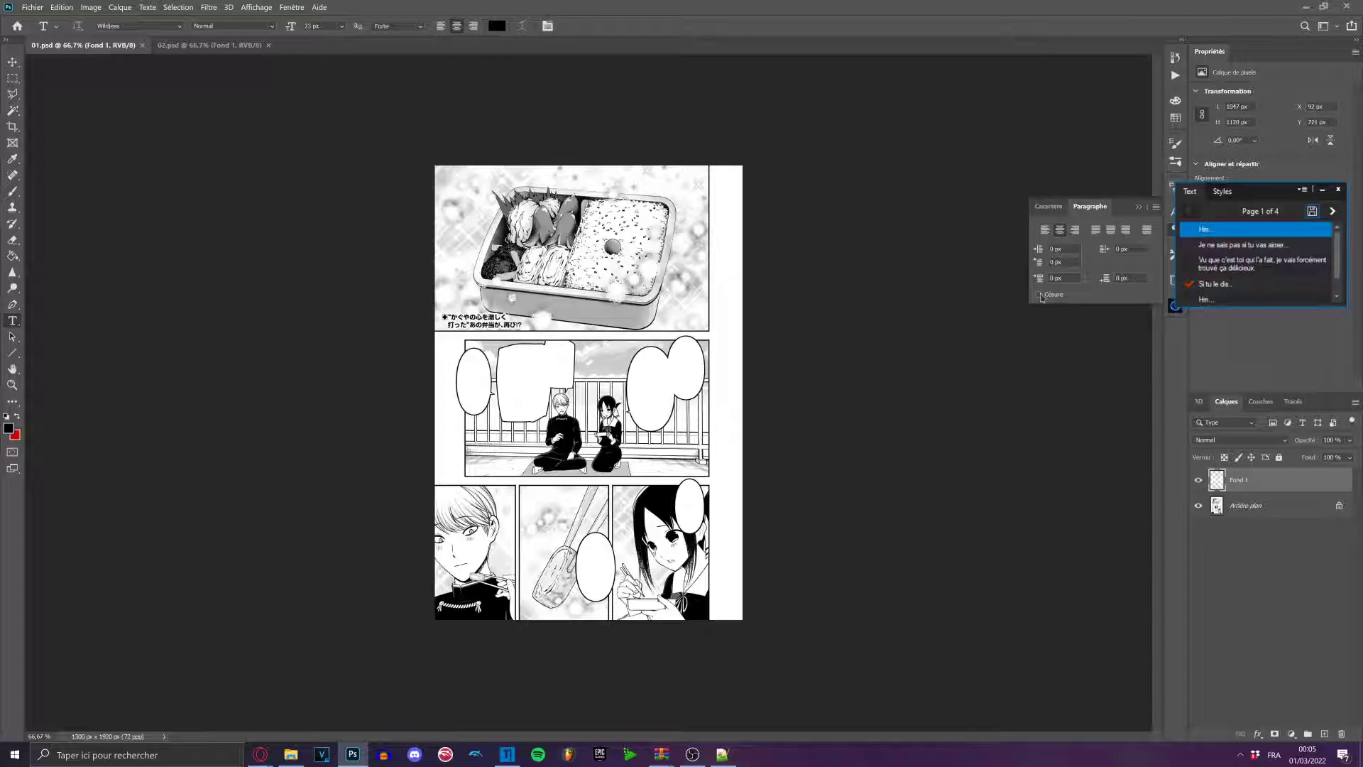
pyautogui.click(1194, 281)
pyautogui.scroll(5, 873, 322)
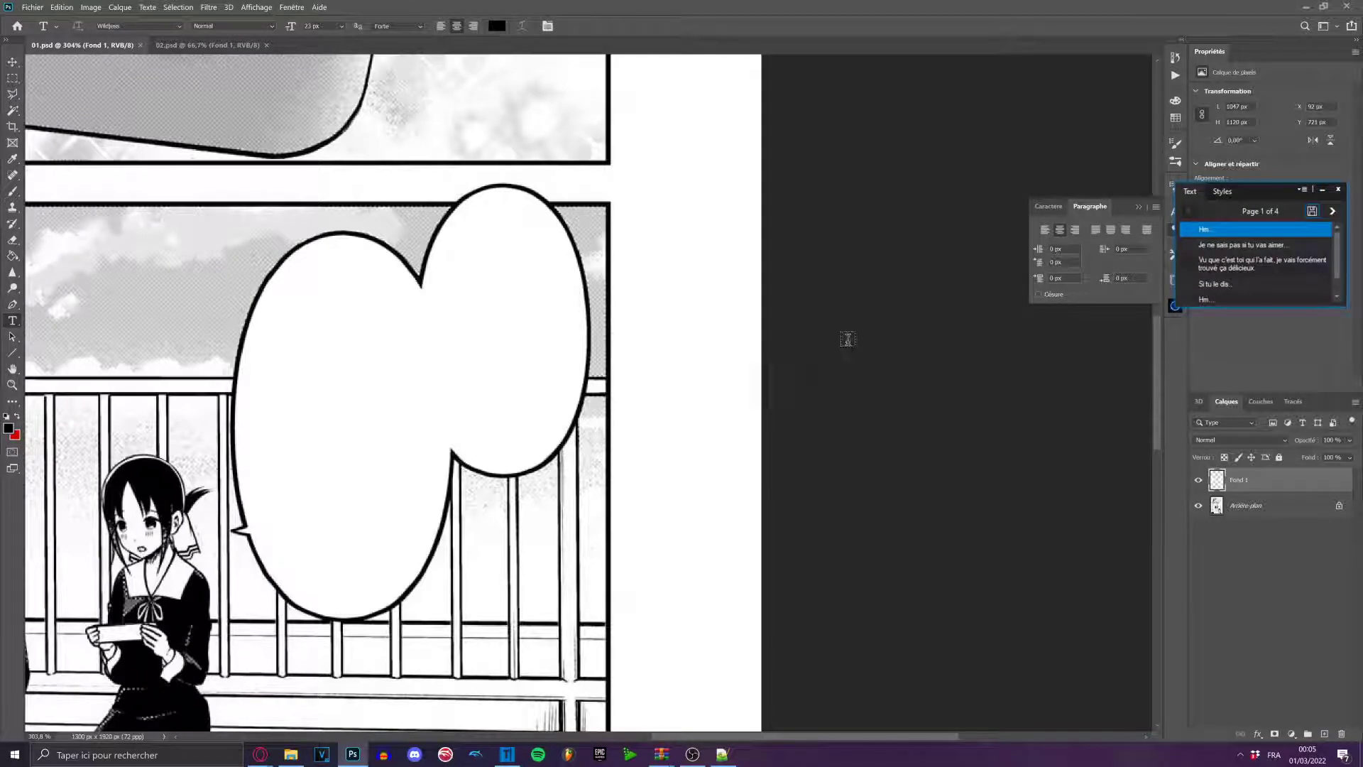
pyautogui.scroll(-4, 468, 234)
pyautogui.scroll(4, 716, 360)
pyautogui.scroll(1, 856, 402)
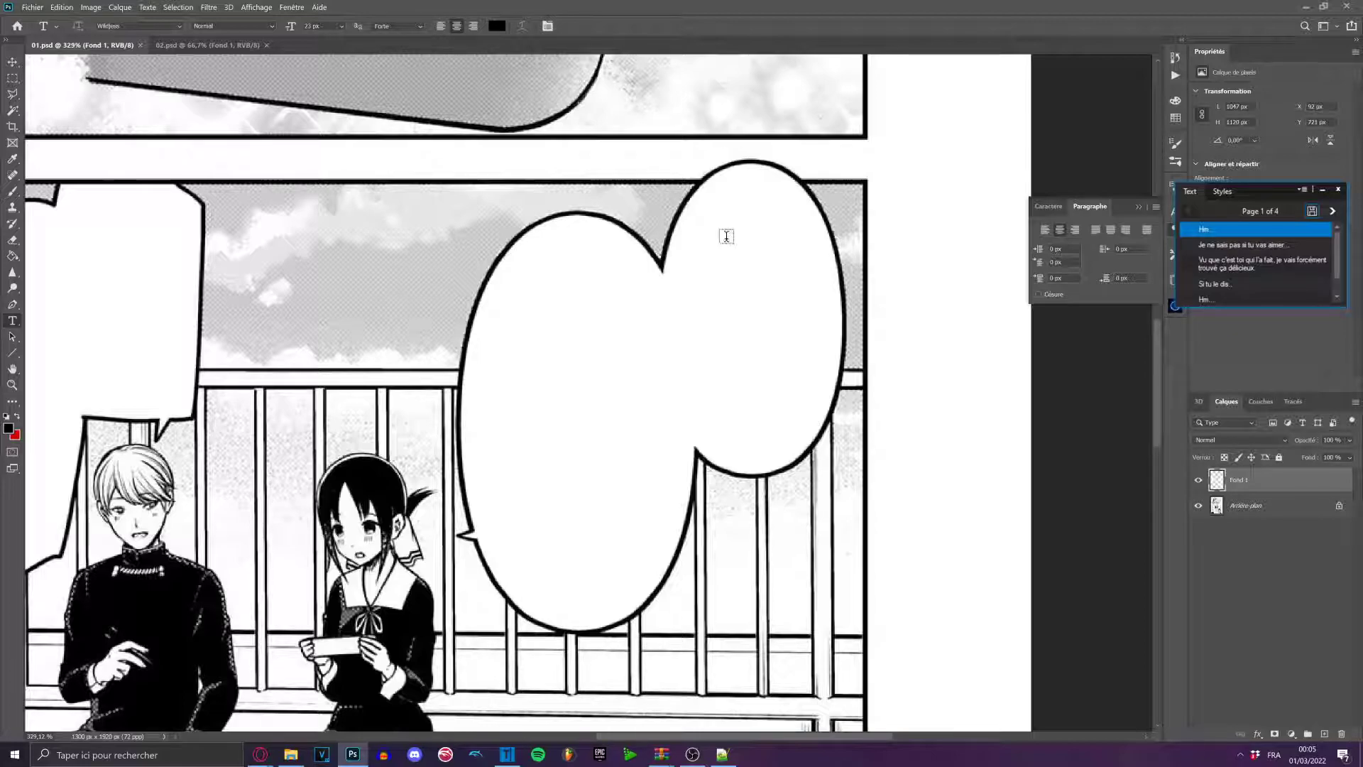
pyautogui.click(702, 226)
pyautogui.write('HEHBEHE')
pyautogui.press('Return')
pyautogui.write('F')
pyautogui.press('Return')
pyautogui.write('EF')
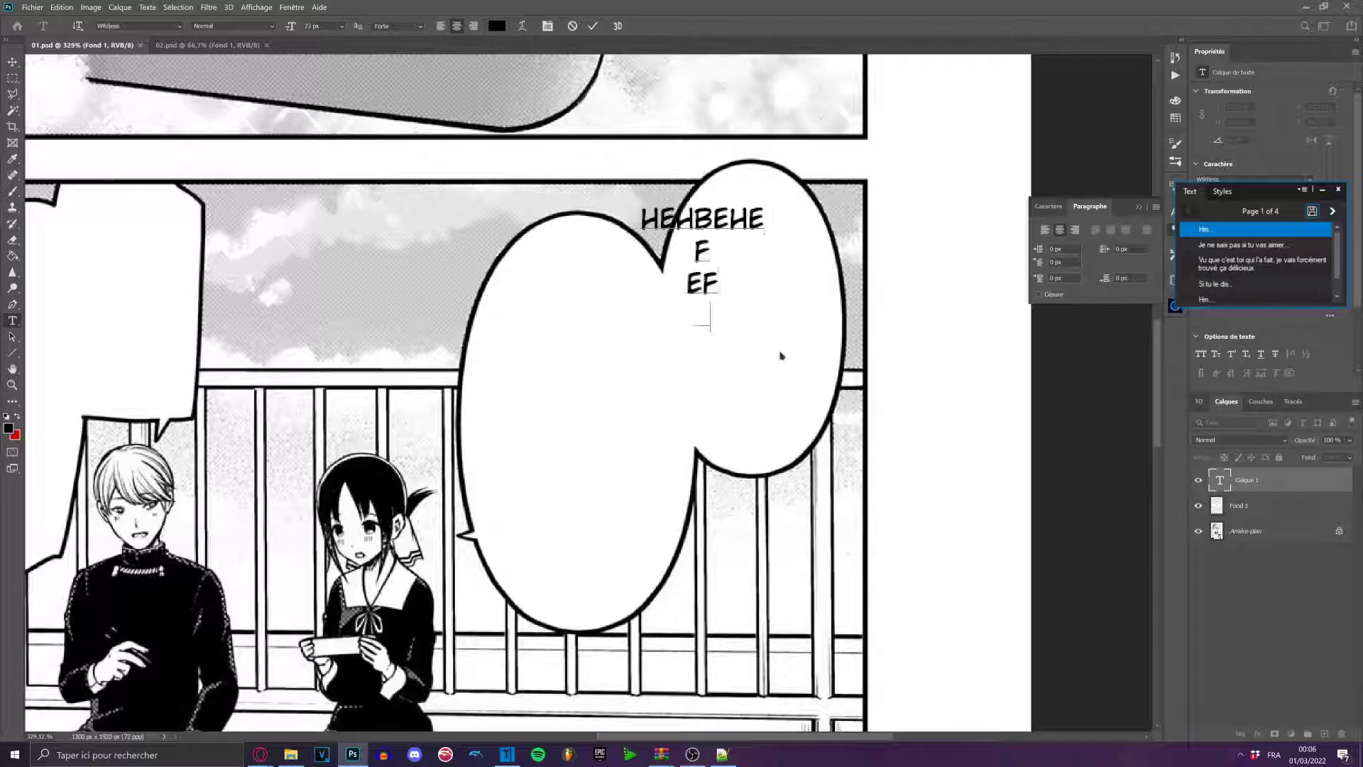
pyautogui.press('Return')
pyautogui.write('EFE F')
pyautogui.hotkey('ctrl', 'a')
pyautogui.press('BackSpace')
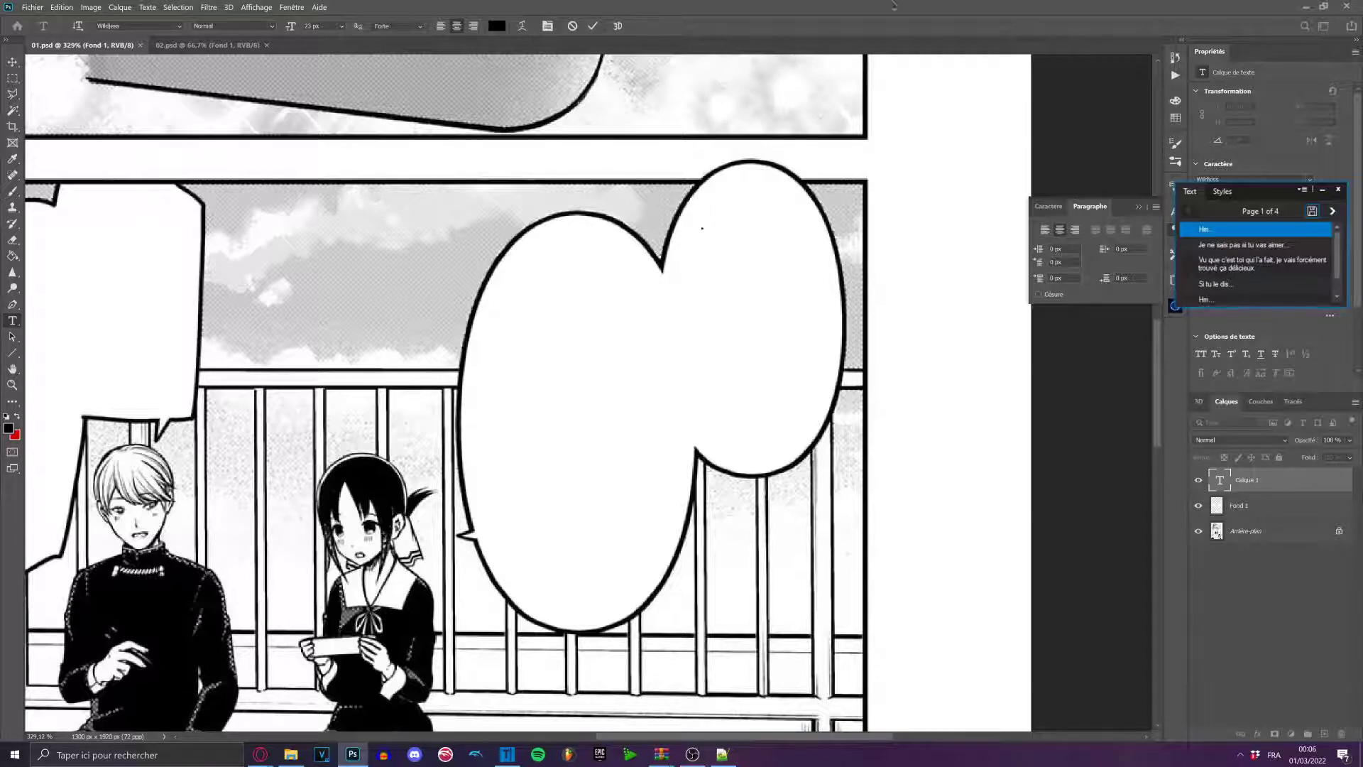
pyautogui.click(572, 28)
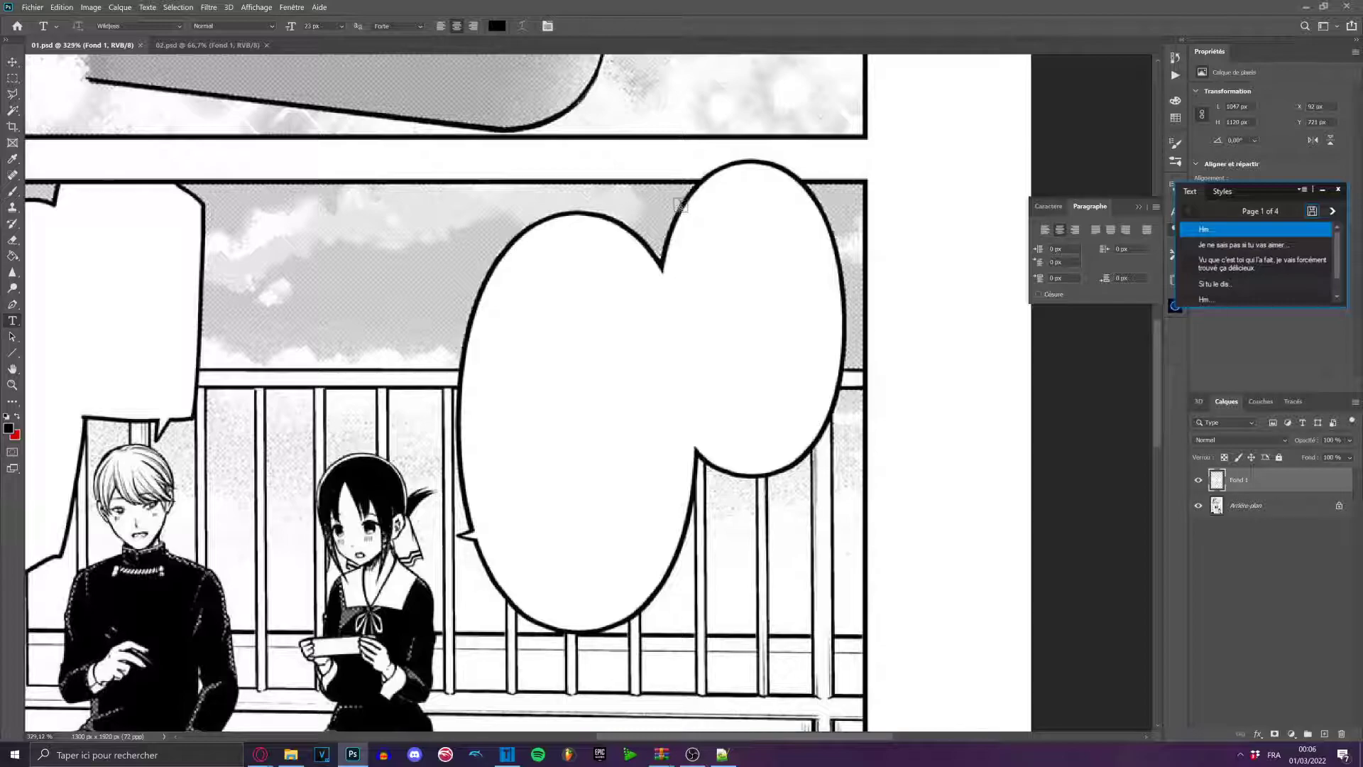
# Draw a text box about 118 by 196 px in the second panel's rightmost bubble, insert "Hm..." and set its size to 26 px.
pyautogui.moveTo(680, 207); pyautogui.dragTo(818, 436)
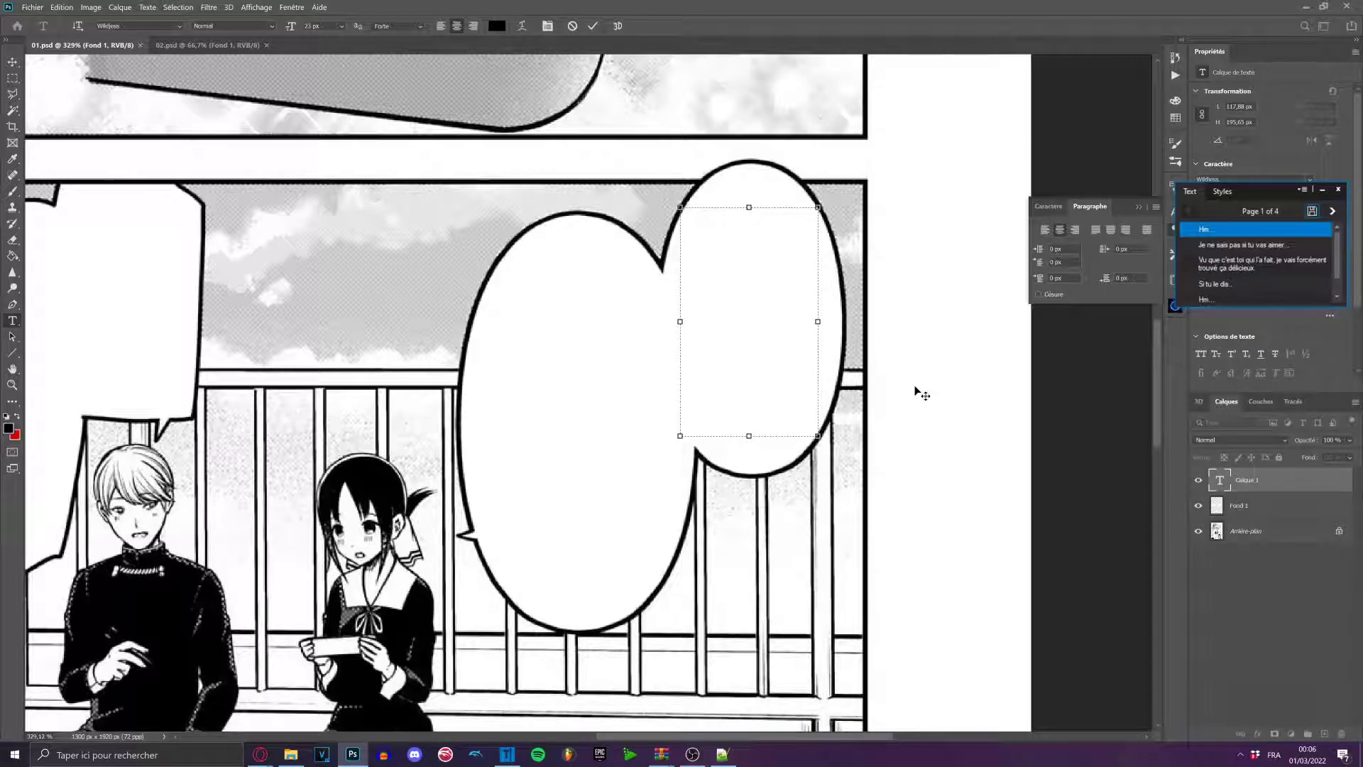
pyautogui.write('Hm...')
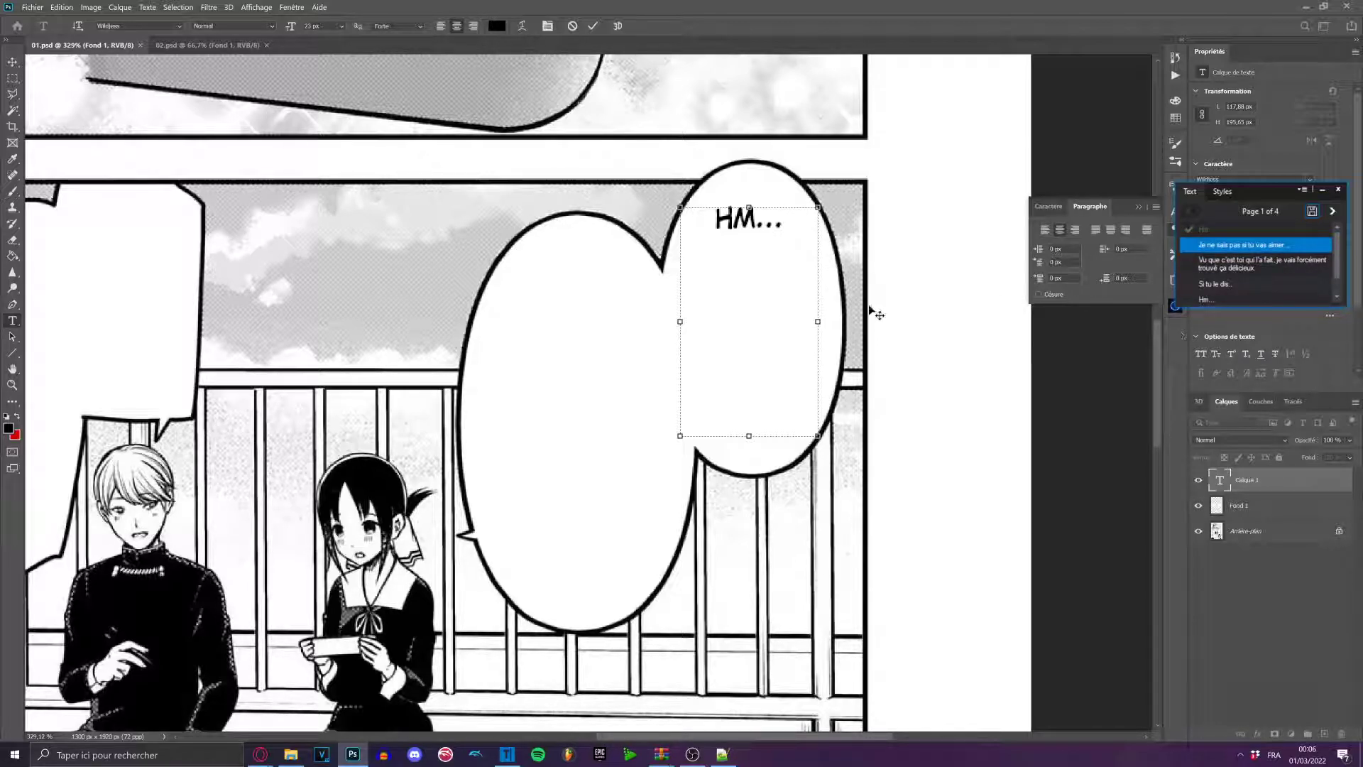
pyautogui.hotkey('ctrl', 'a')
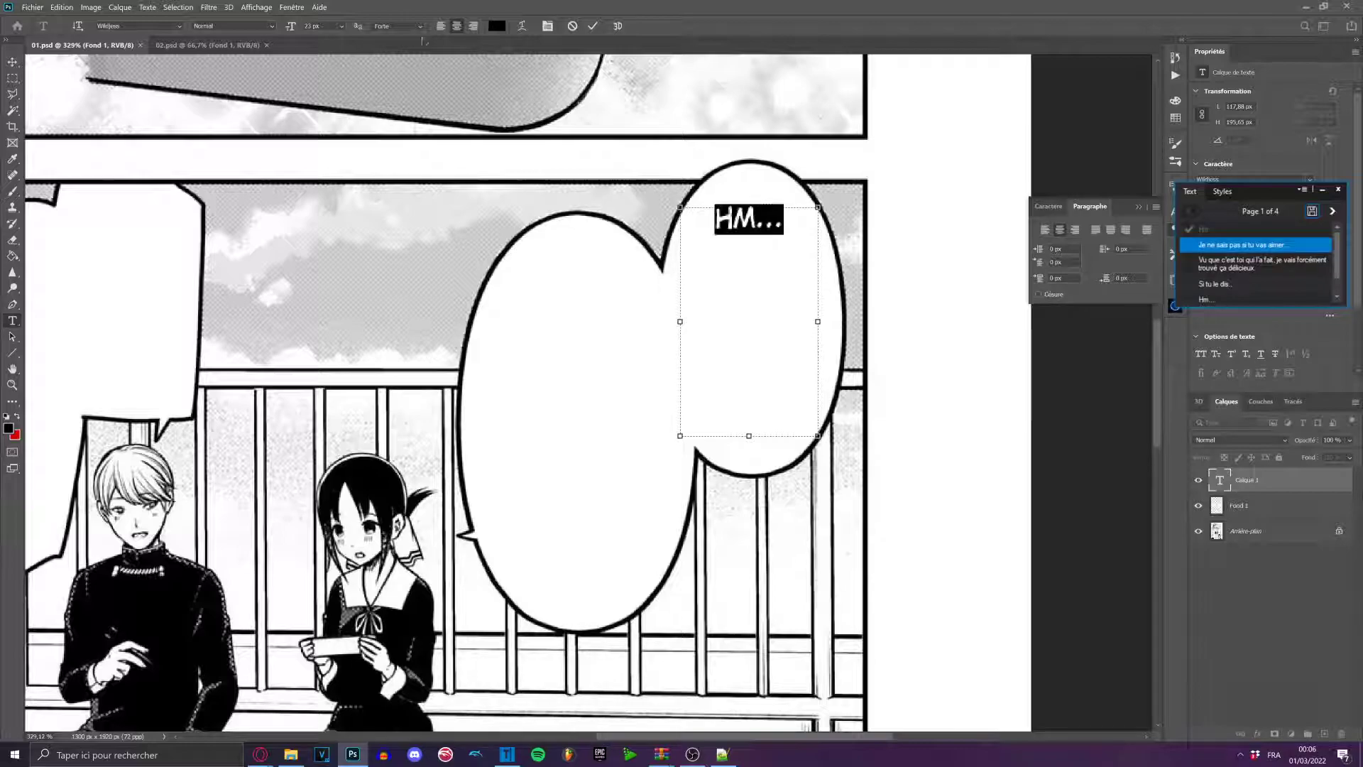
pyautogui.click(327, 24)
pyautogui.press('Up')
pyautogui.press('Up')
pyautogui.press('Up')
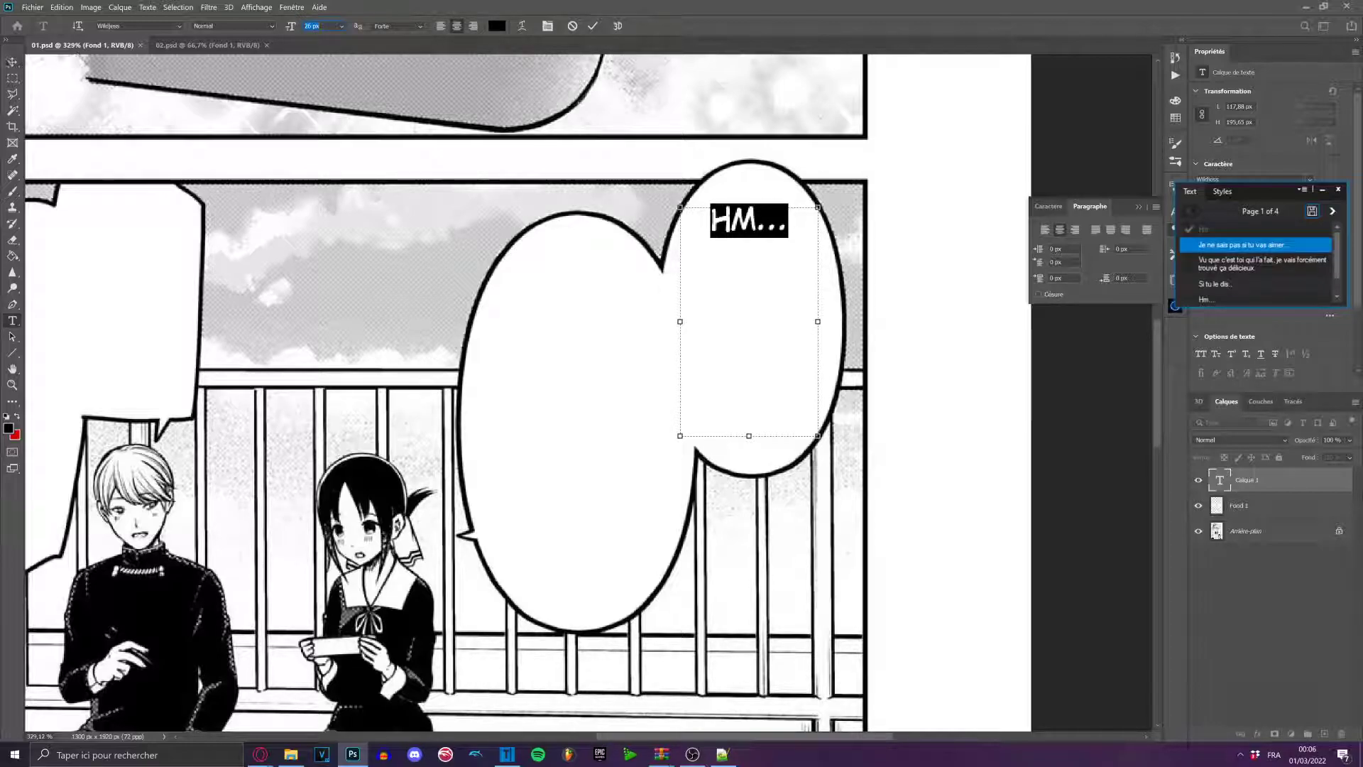
pyautogui.click(9, 62)
pyautogui.scroll(-4, 665, 301)
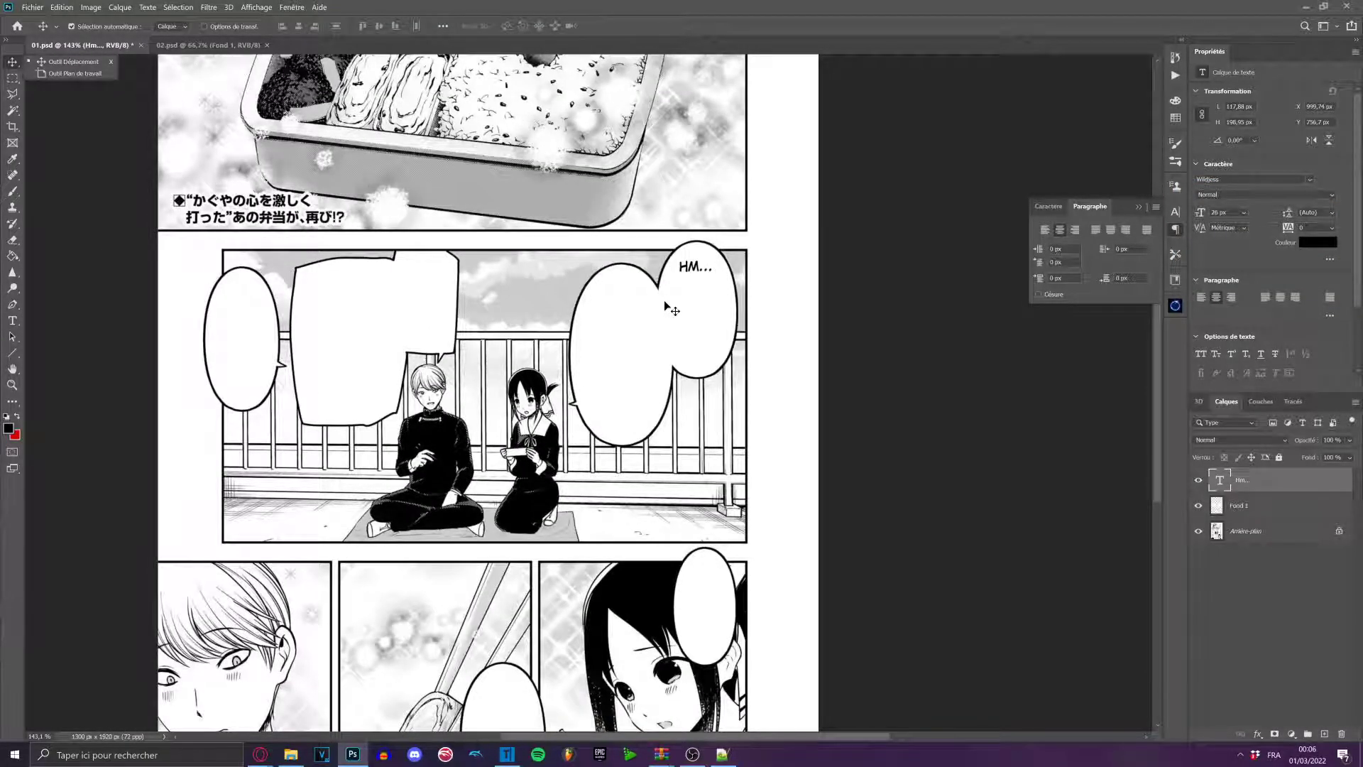
# Move the "Hm..." text down to the middle of the second panel's rightmost bubble.
pyautogui.scroll(5, 667, 306)
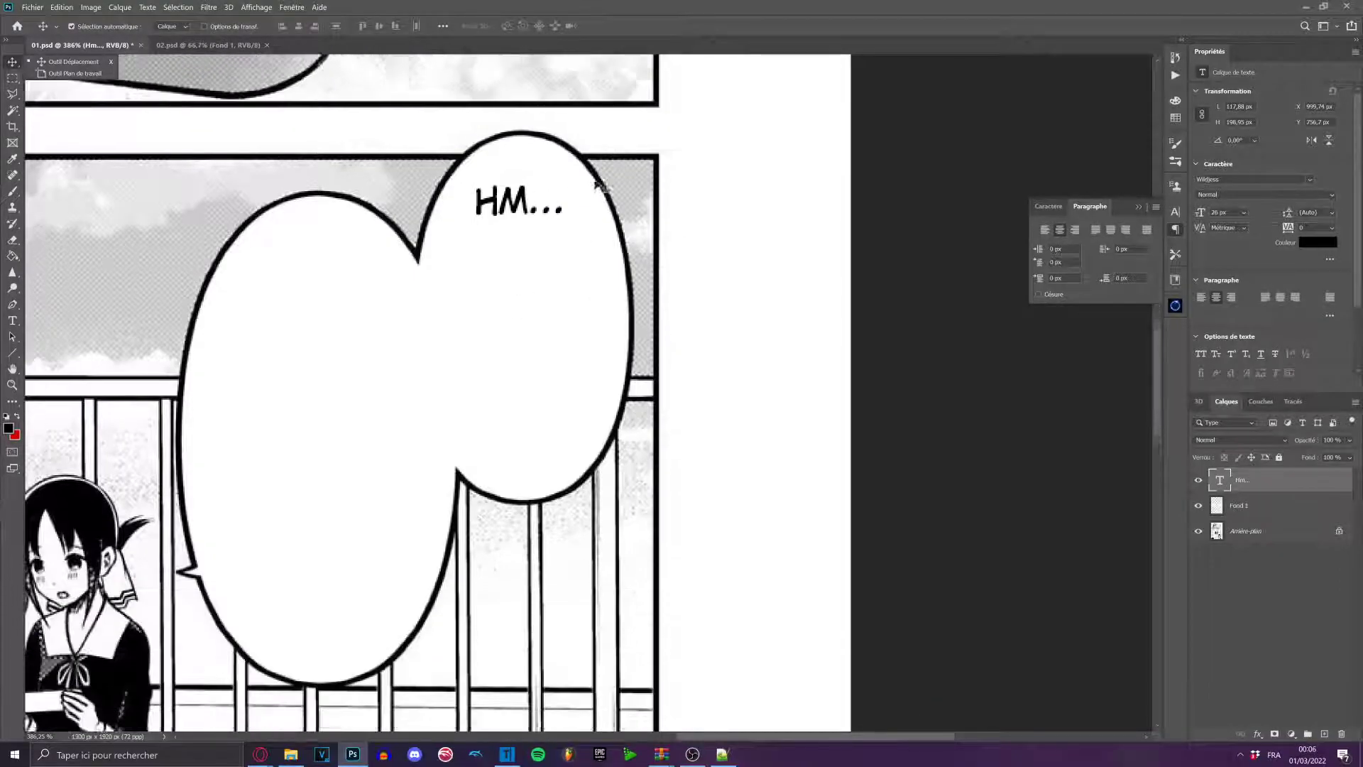
pyautogui.moveTo(522, 193); pyautogui.dragTo(537, 365)
pyautogui.scroll(-4, 670, 232)
pyautogui.scroll(-5, 673, 233)
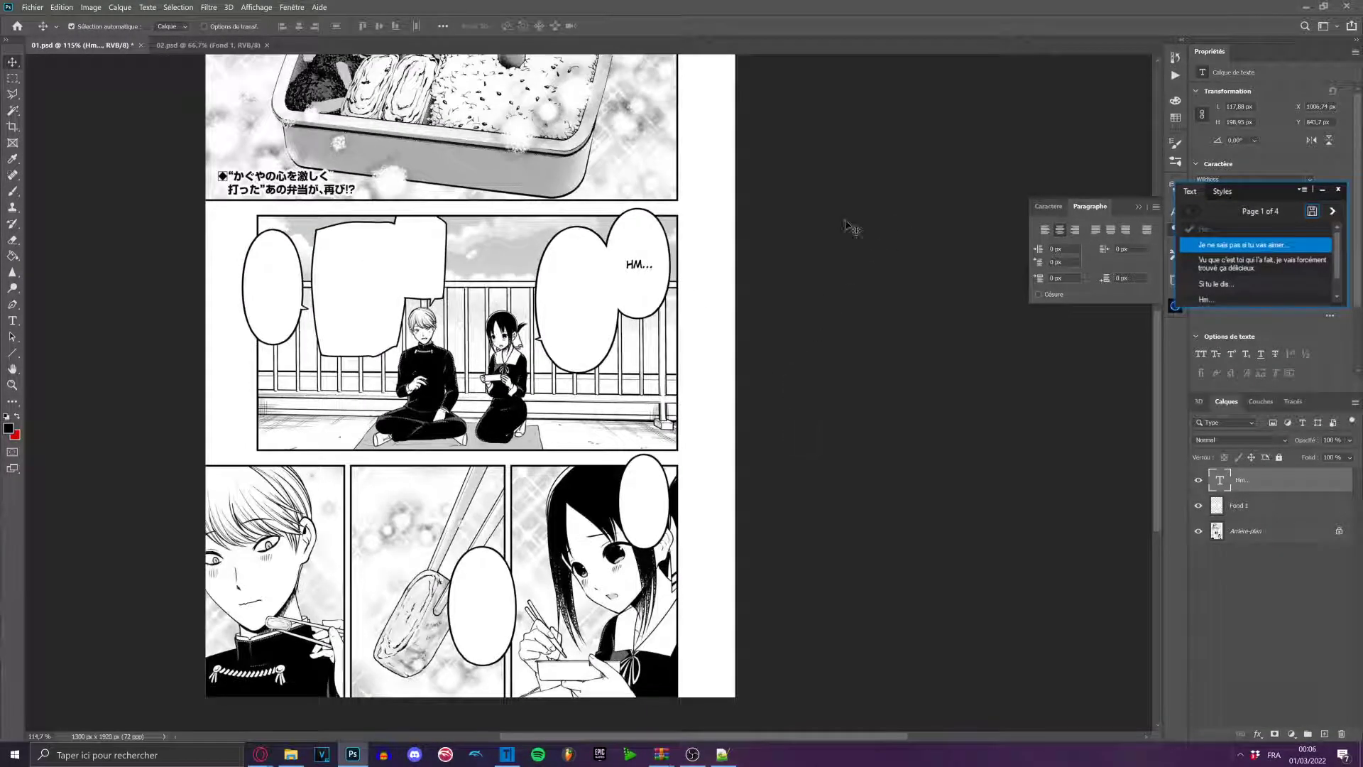
pyautogui.scroll(6, 708, 161)
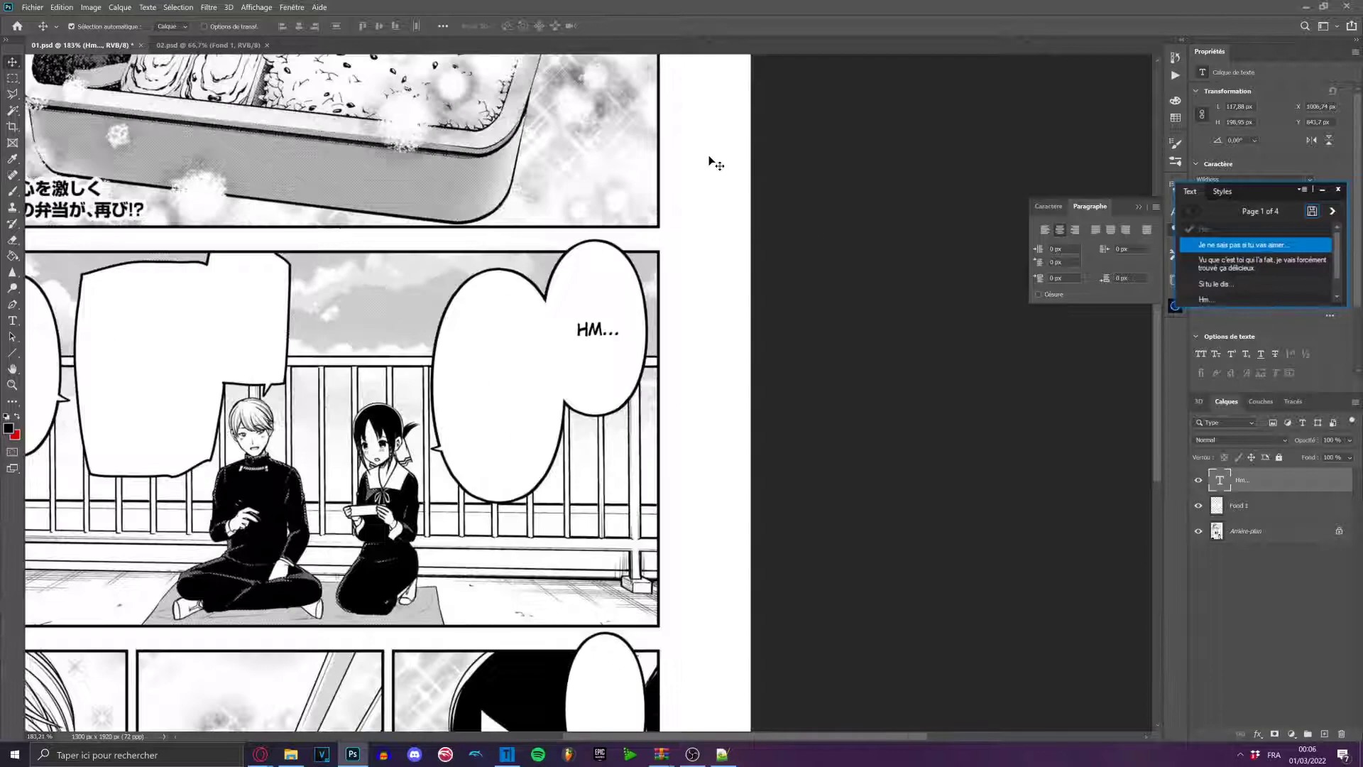
pyautogui.moveTo(441, 562); pyautogui.dragTo(441, 524)
pyautogui.scroll(-4, 443, 539)
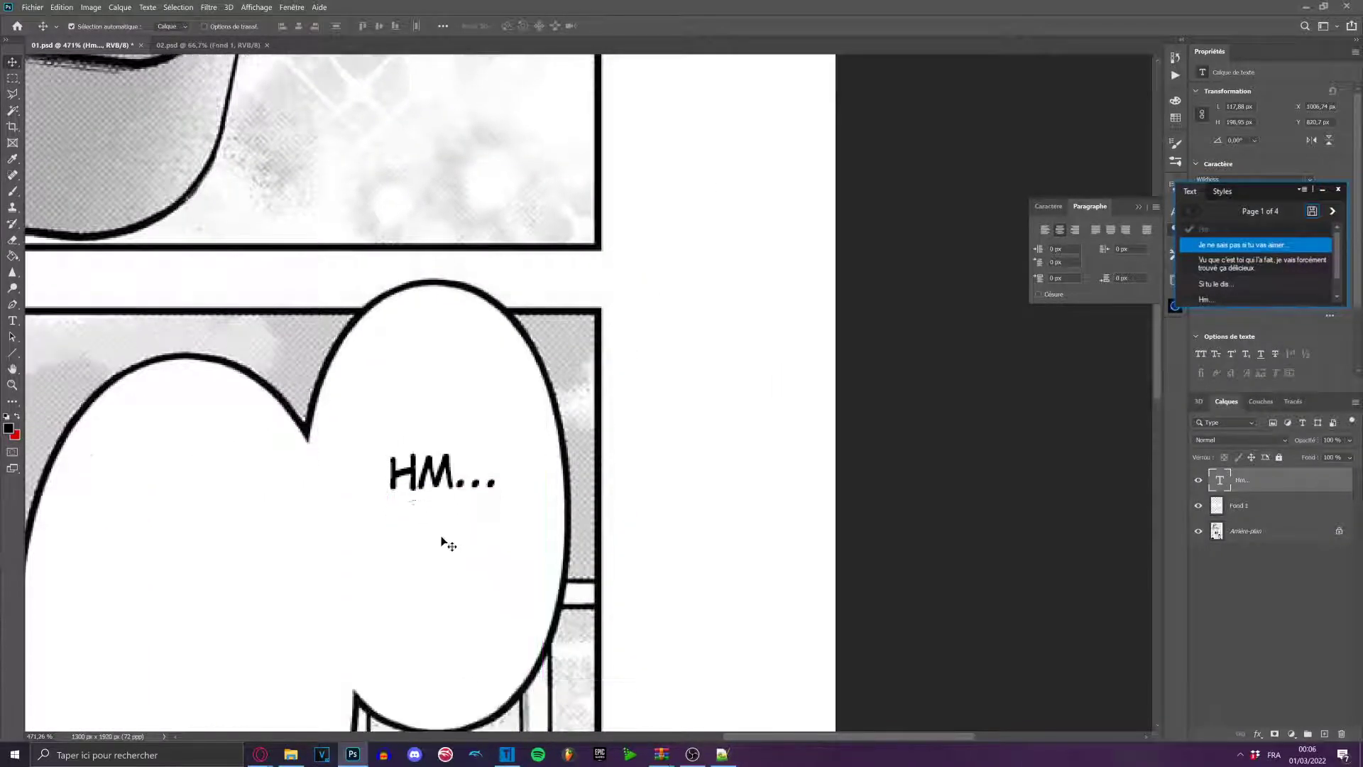
pyautogui.press('m')
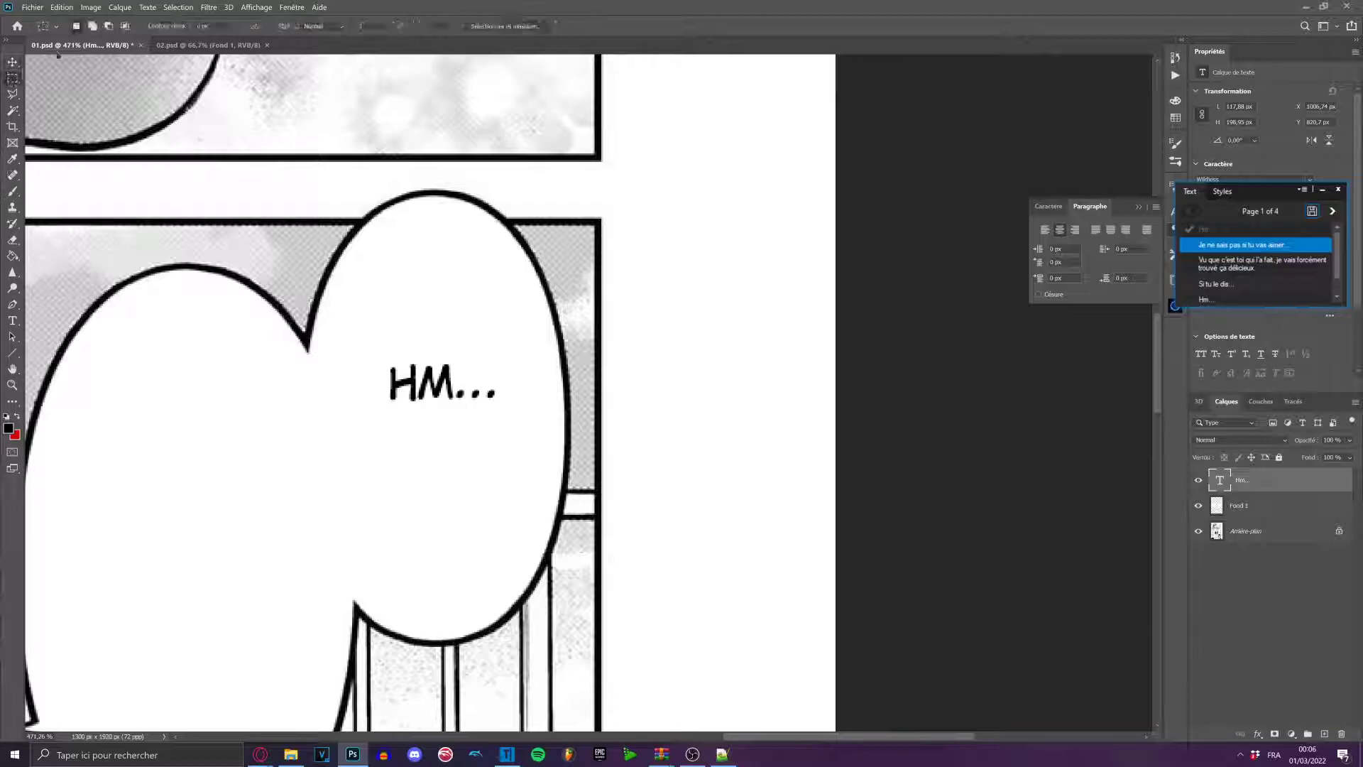
pyautogui.scroll(-5, 490, 423)
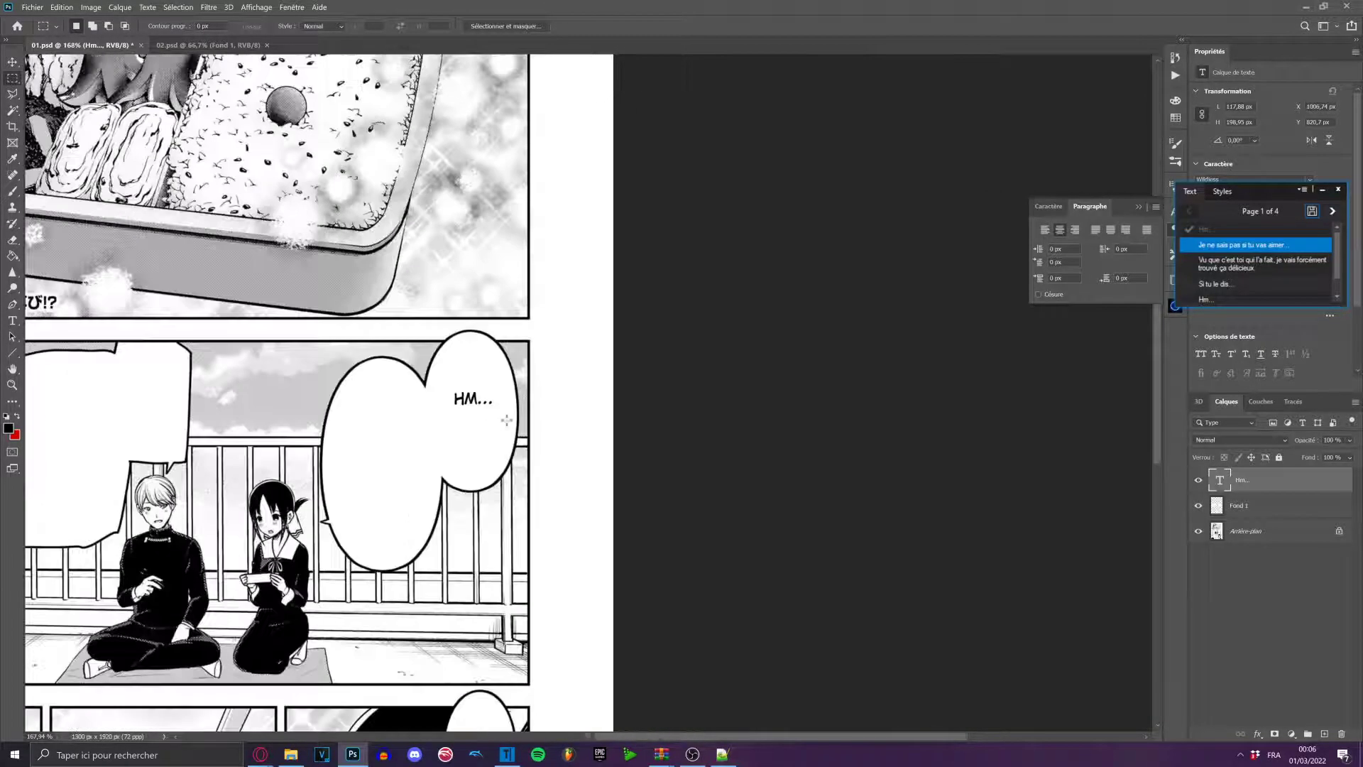
pyautogui.scroll(4, 427, 293)
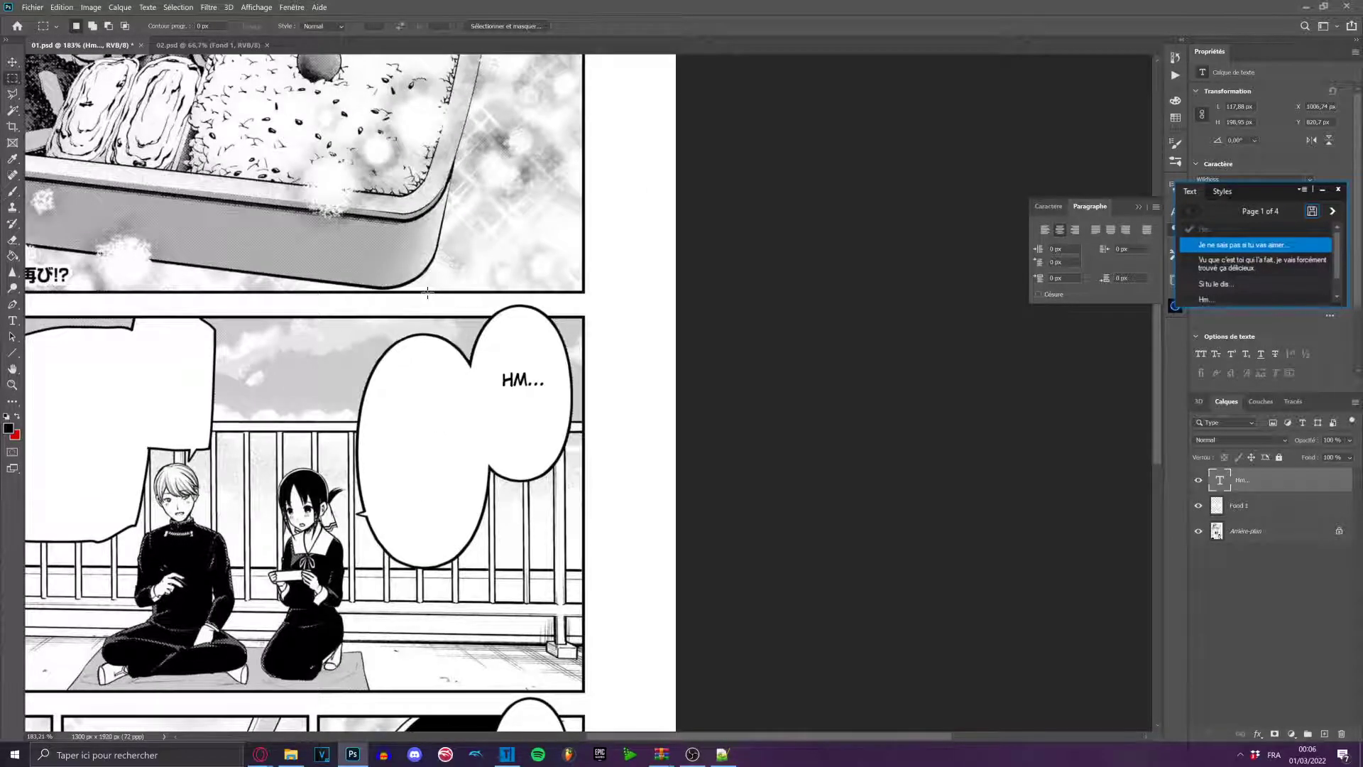
pyautogui.scroll(-5, 414, 263)
pyautogui.scroll(4, 809, 276)
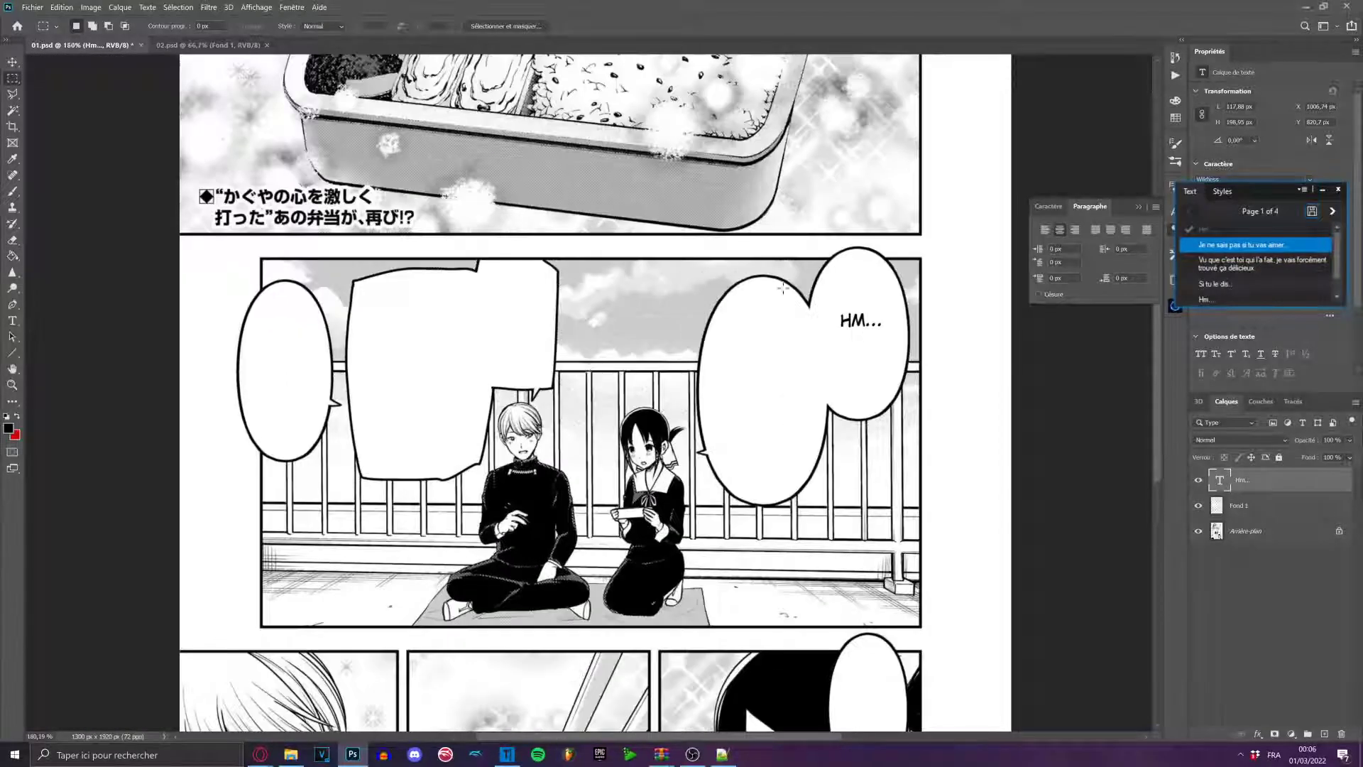
# Move the "Hm..." text into the second panel's leftmost oval bubble.
pyautogui.press('v')
pyautogui.moveTo(864, 323); pyautogui.dragTo(334, 374)
pyautogui.scroll(3, 1008, 357)
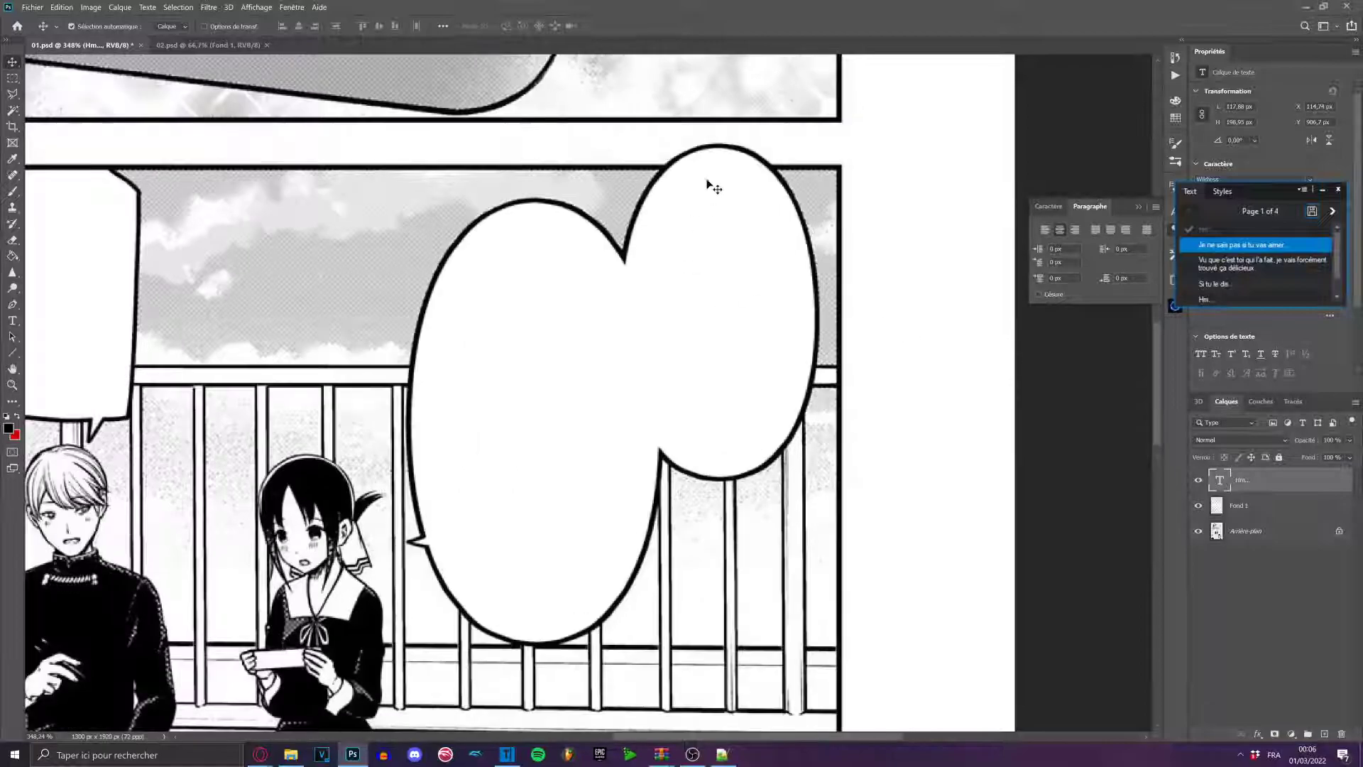
pyautogui.scroll(-3, 760, 295)
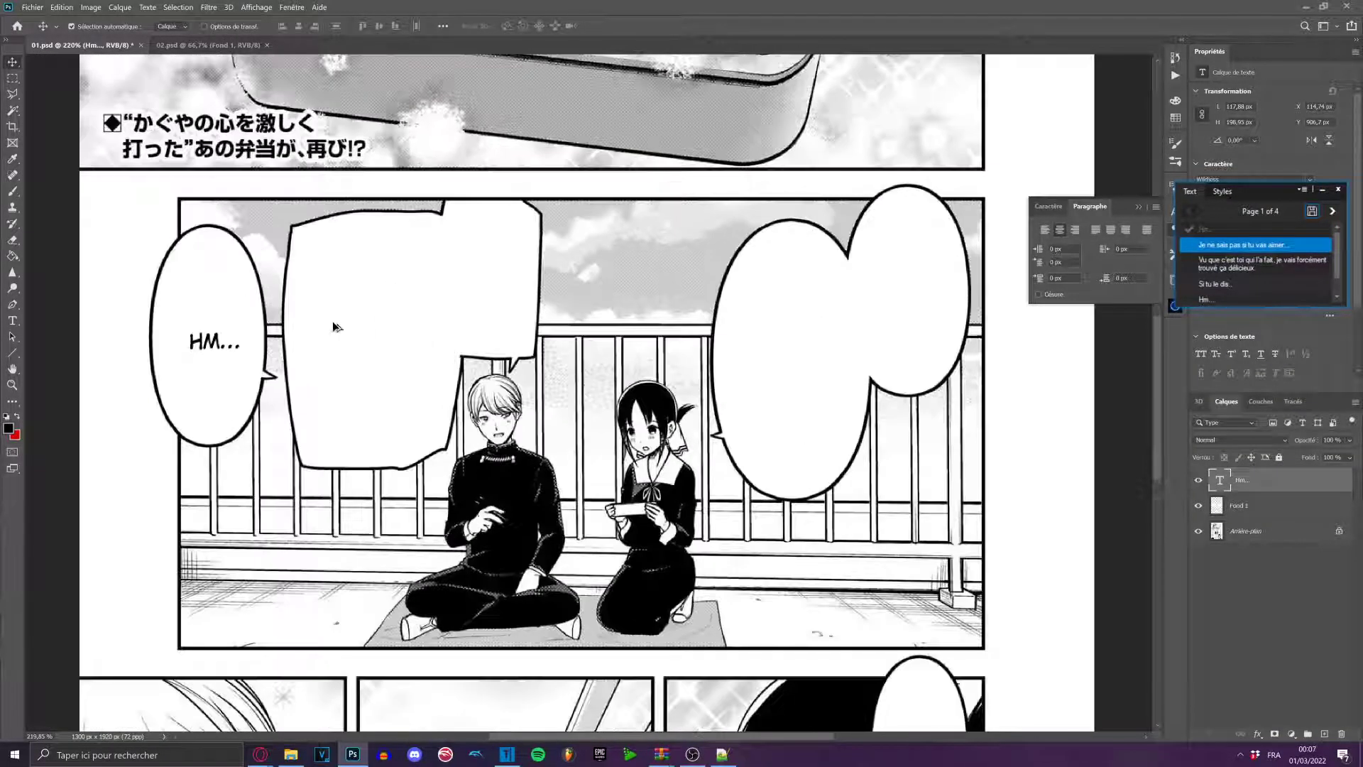
# Try the "Hm..." text in an off-centre position inside the leftmost bubble, and undo that move.
pyautogui.scroll(3, 217, 349)
pyautogui.moveTo(207, 363); pyautogui.dragTo(252, 342)
pyautogui.scroll(-5, 237, 369)
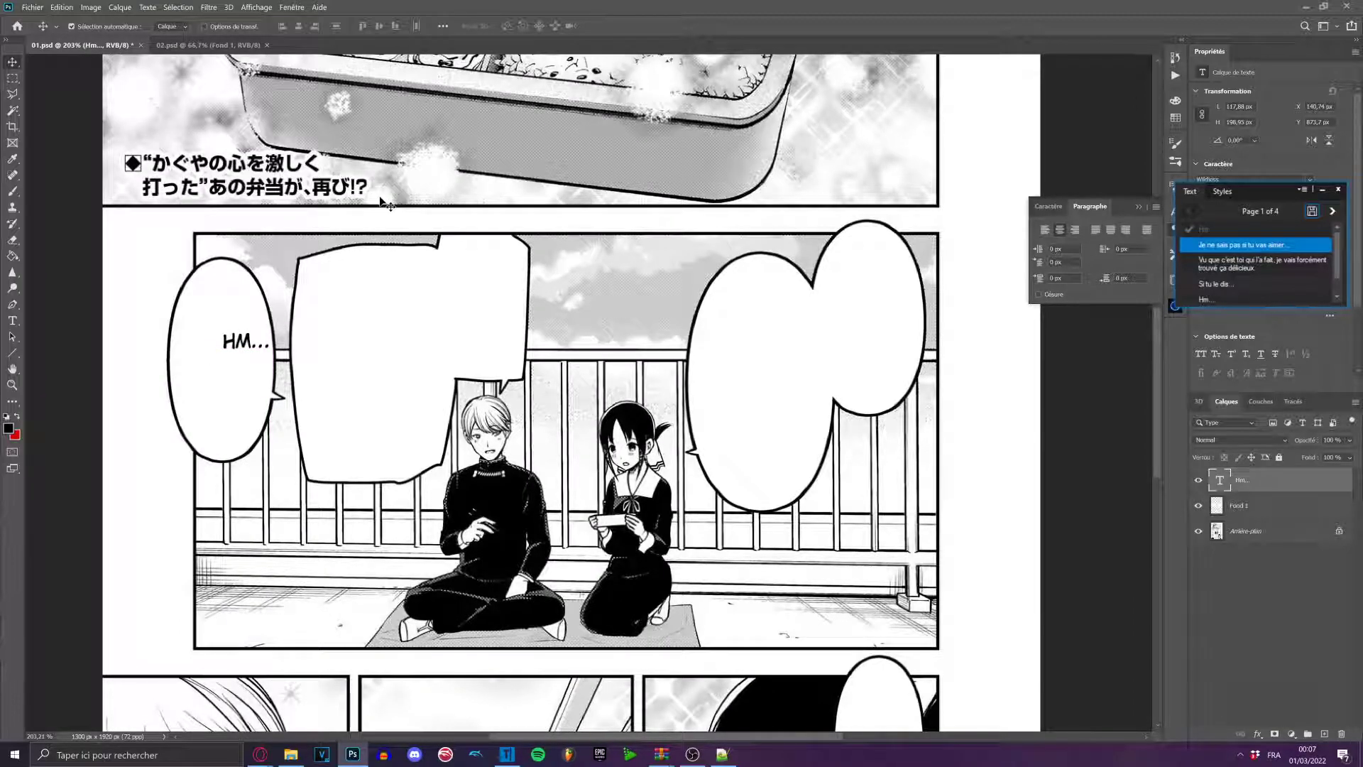
pyautogui.hotkey('ctrl', 'z')
# Examine the spacing between the "Hm..." text and the outline of the leftmost bubble up close.
pyautogui.scroll(5, 177, 376)
pyautogui.scroll(4, 201, 379)
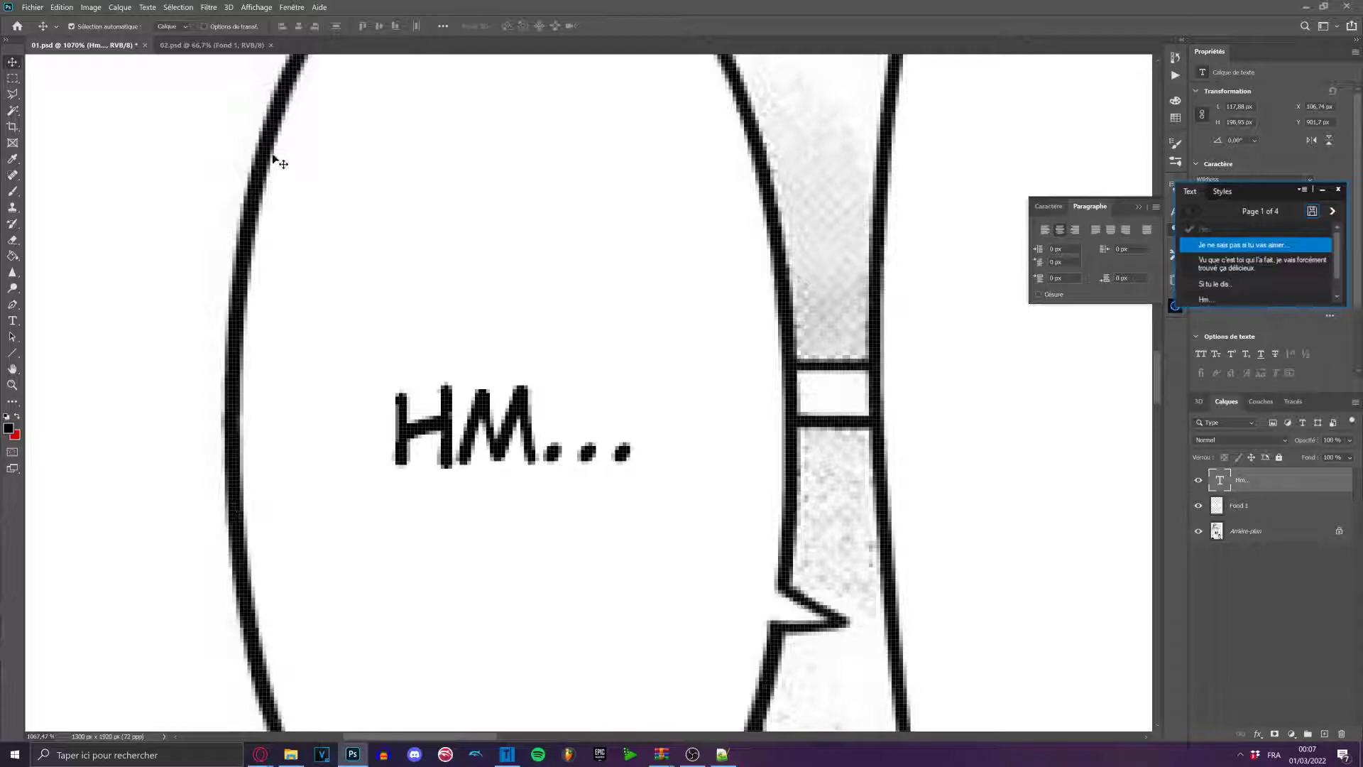
pyautogui.scroll(5, 255, 486)
pyautogui.scroll(-3, 240, 233)
pyautogui.scroll(1, 242, 149)
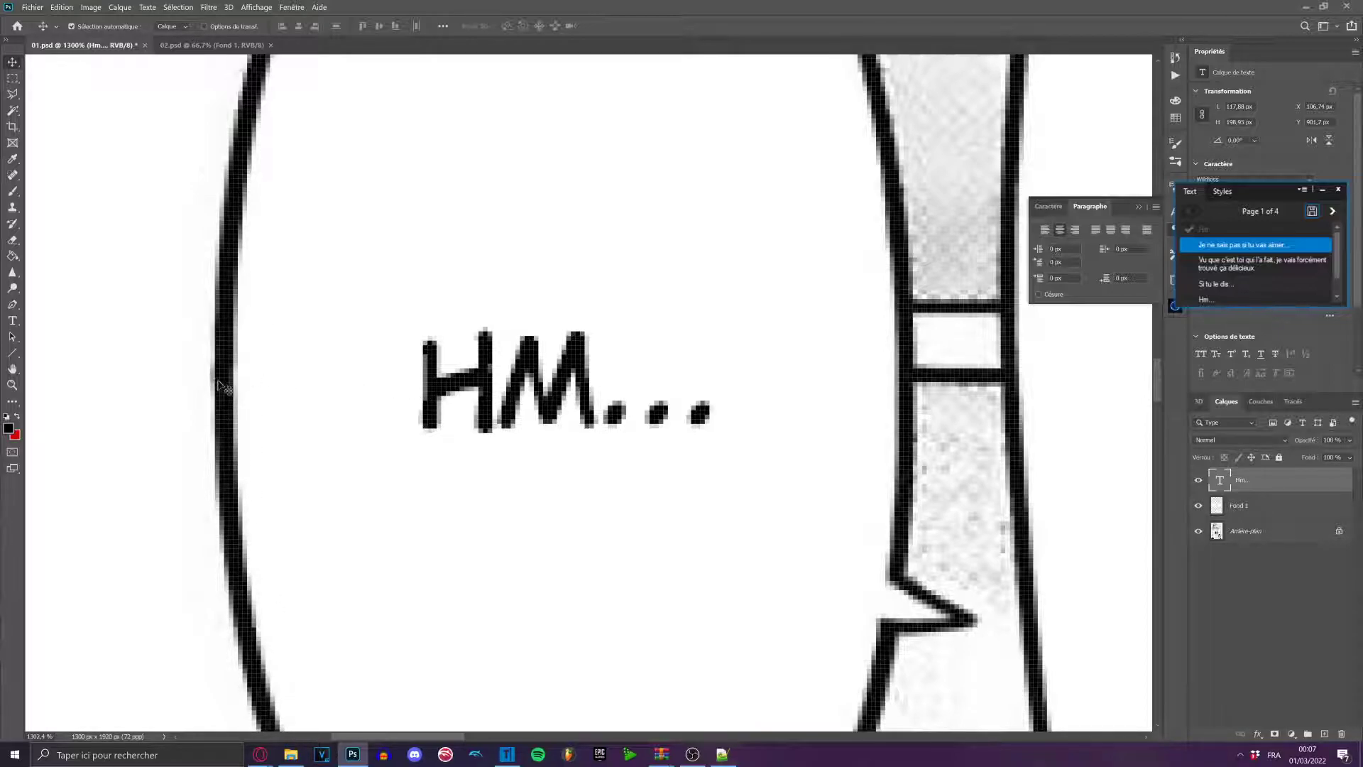
pyautogui.scroll(-3, 636, 412)
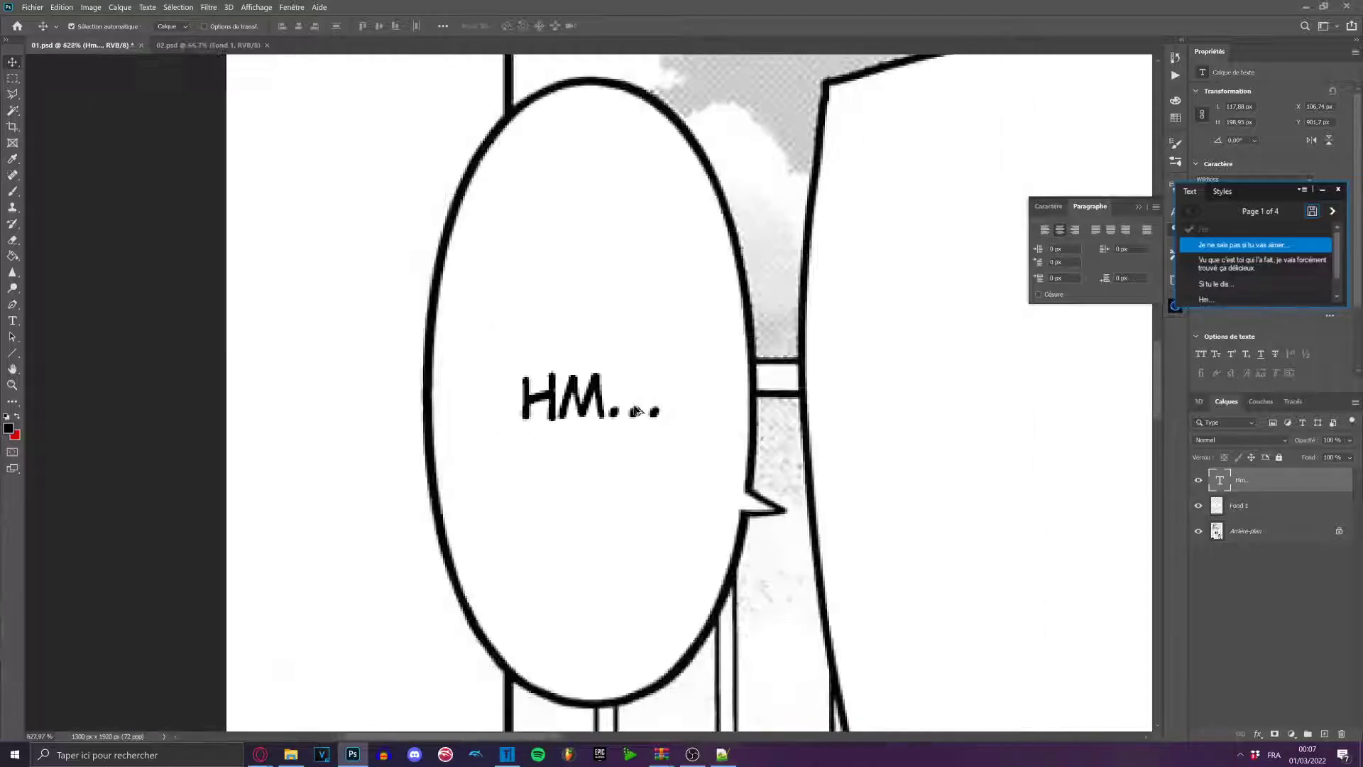
pyautogui.scroll(-2, 636, 412)
pyautogui.scroll(-6, 645, 384)
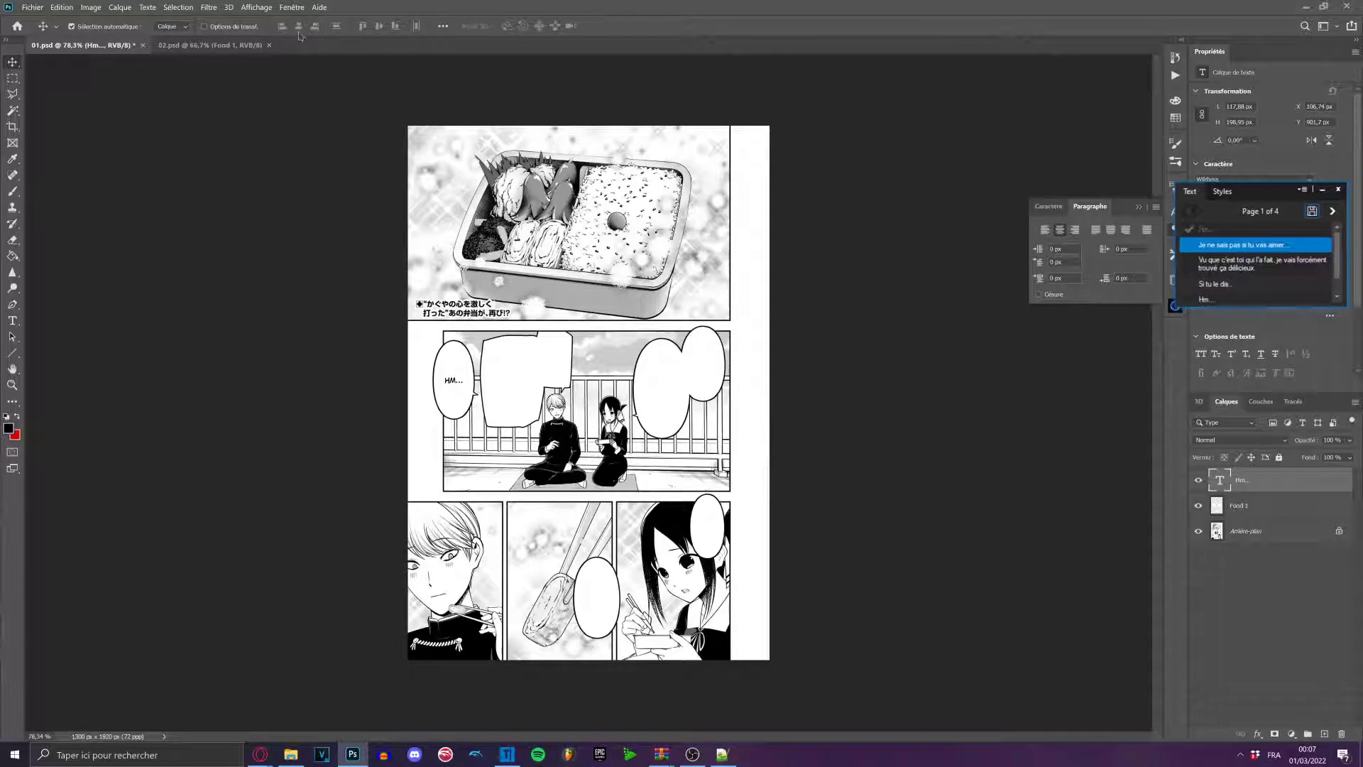
# Look at the cleaned speech bubble beside the girl on page 02.psd, and return to 01.psd.
pyautogui.click(213, 45)
pyautogui.scroll(2, 754, 165)
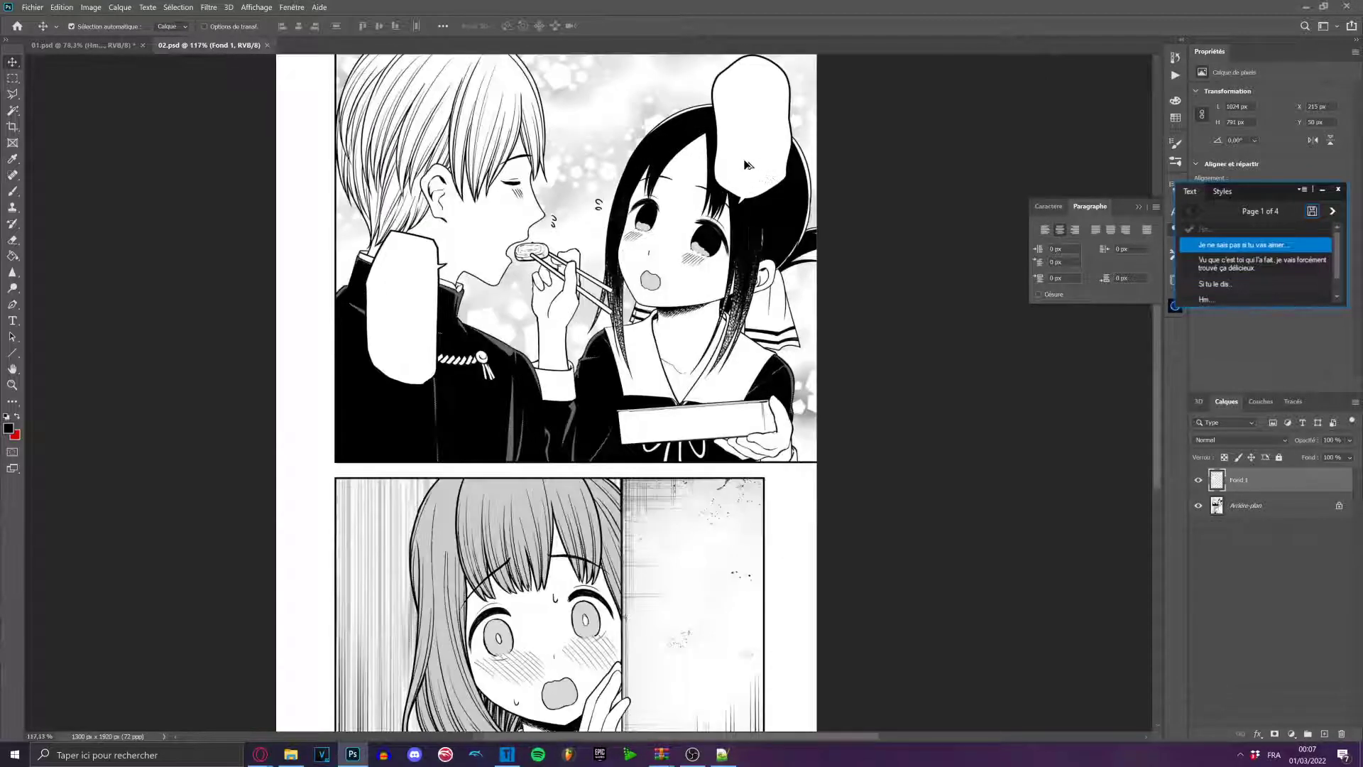
pyautogui.scroll(3, 754, 165)
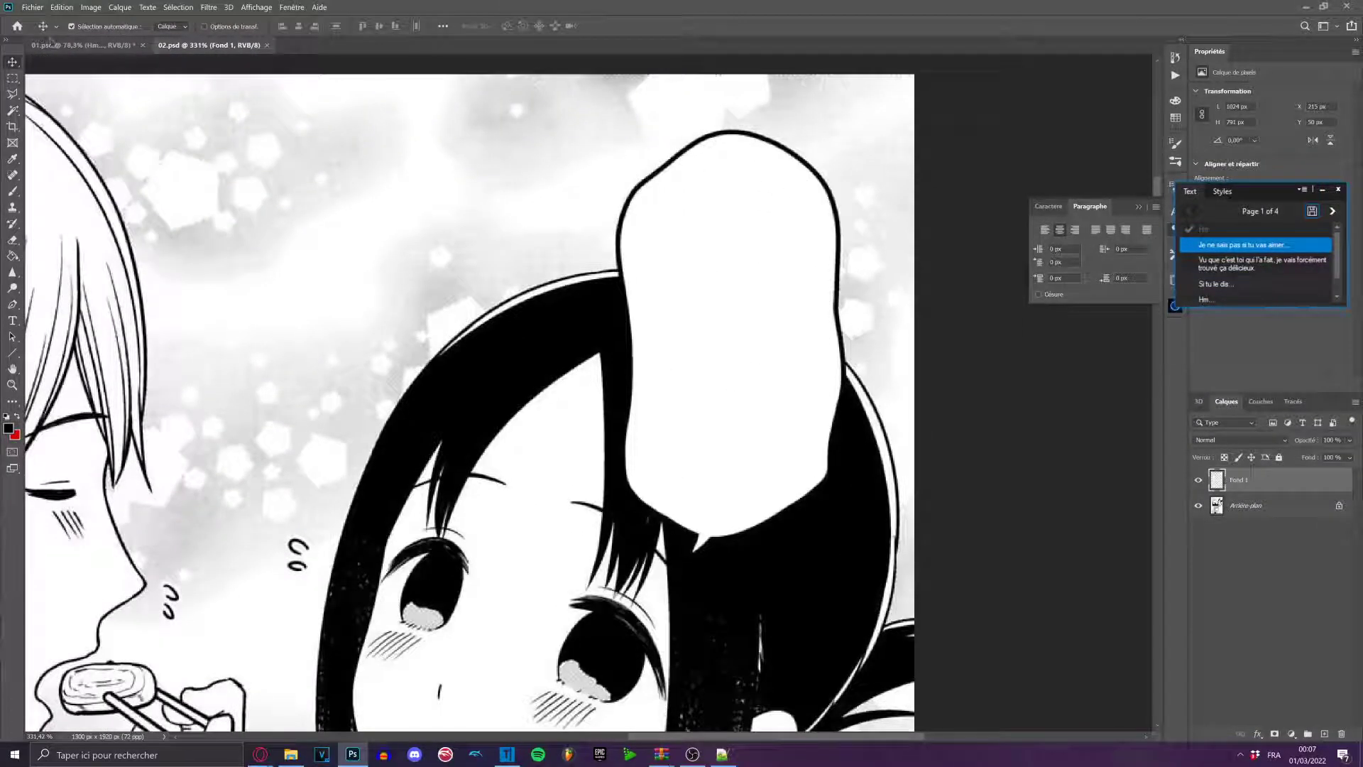
pyautogui.click(51, 44)
pyautogui.scroll(3, 384, 402)
# Gauge the text's vertical centring with a rectangular selection about 41 by 278 px spanning the leftmost bubble, and clear the selection.
pyautogui.press('m')
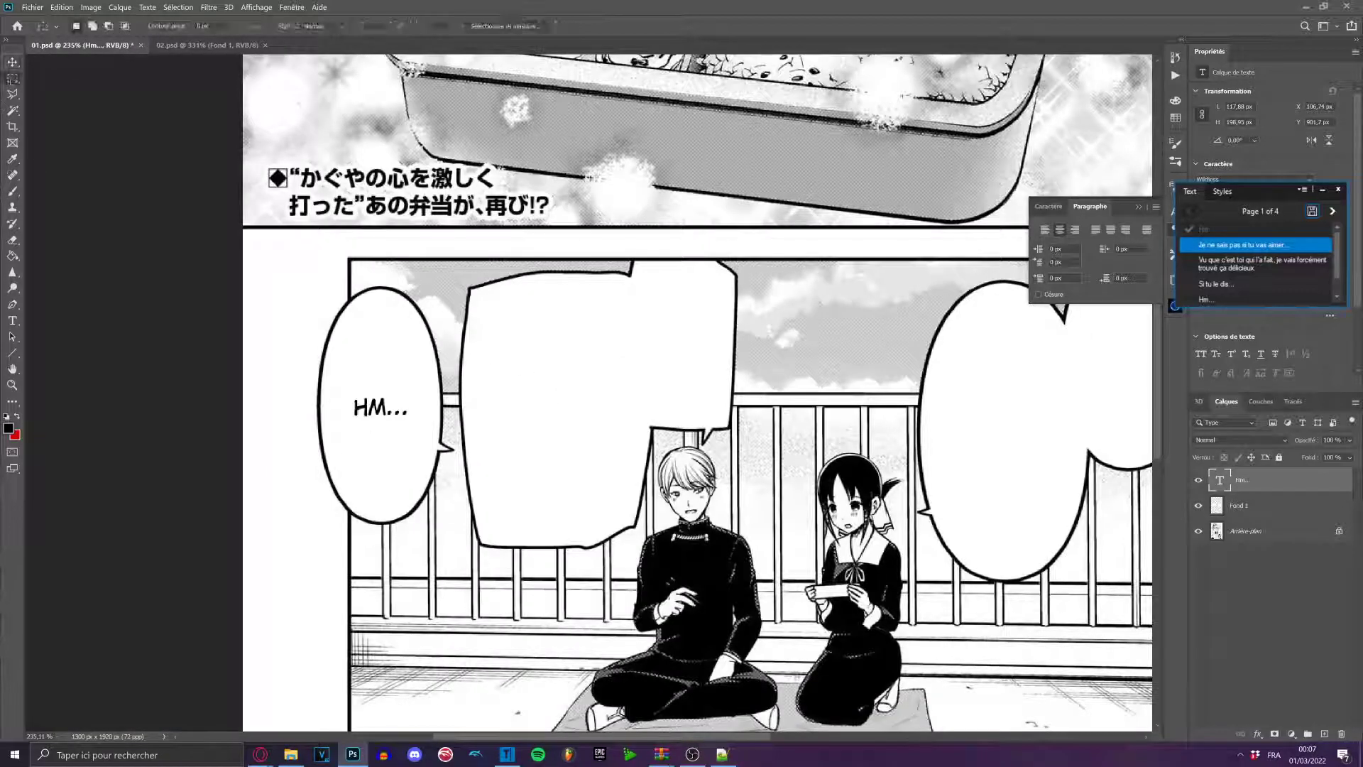
pyautogui.scroll(3, 394, 426)
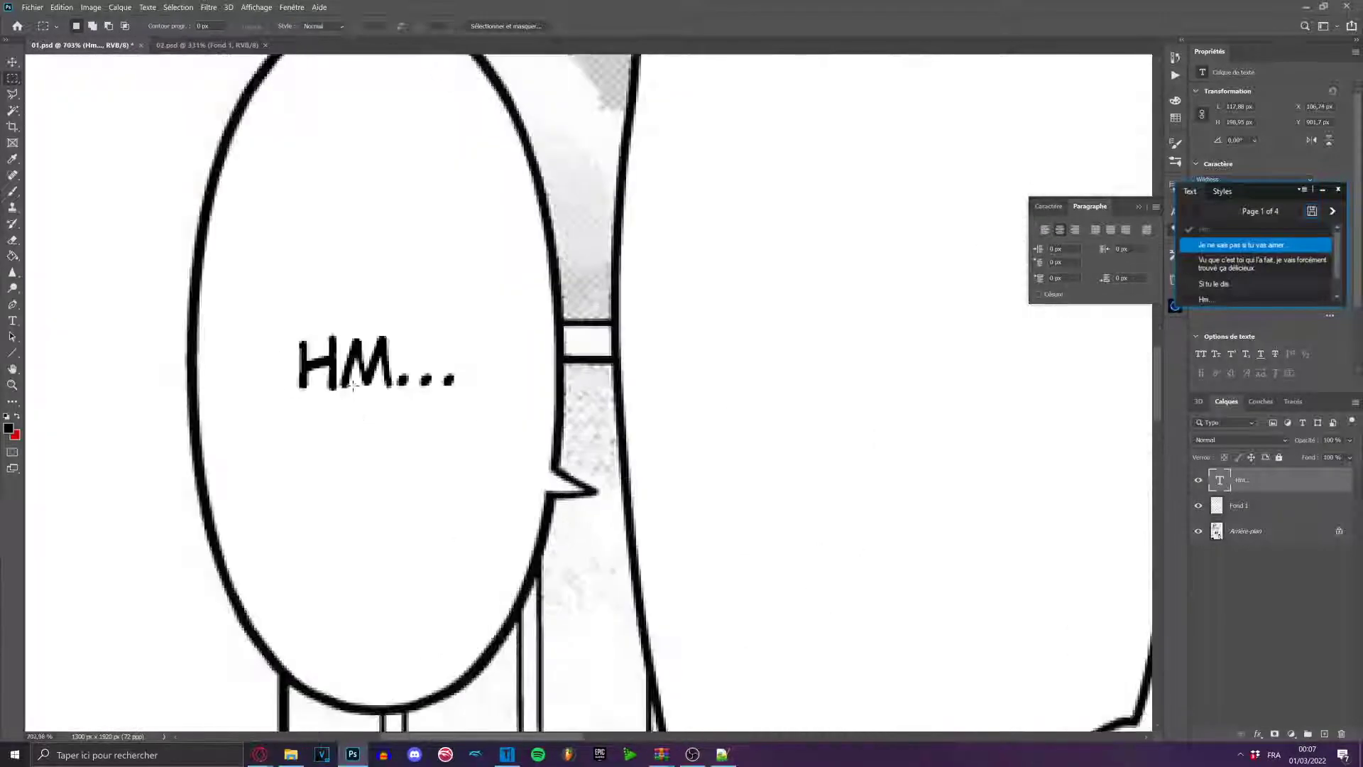
pyautogui.scroll(-2, 361, 364)
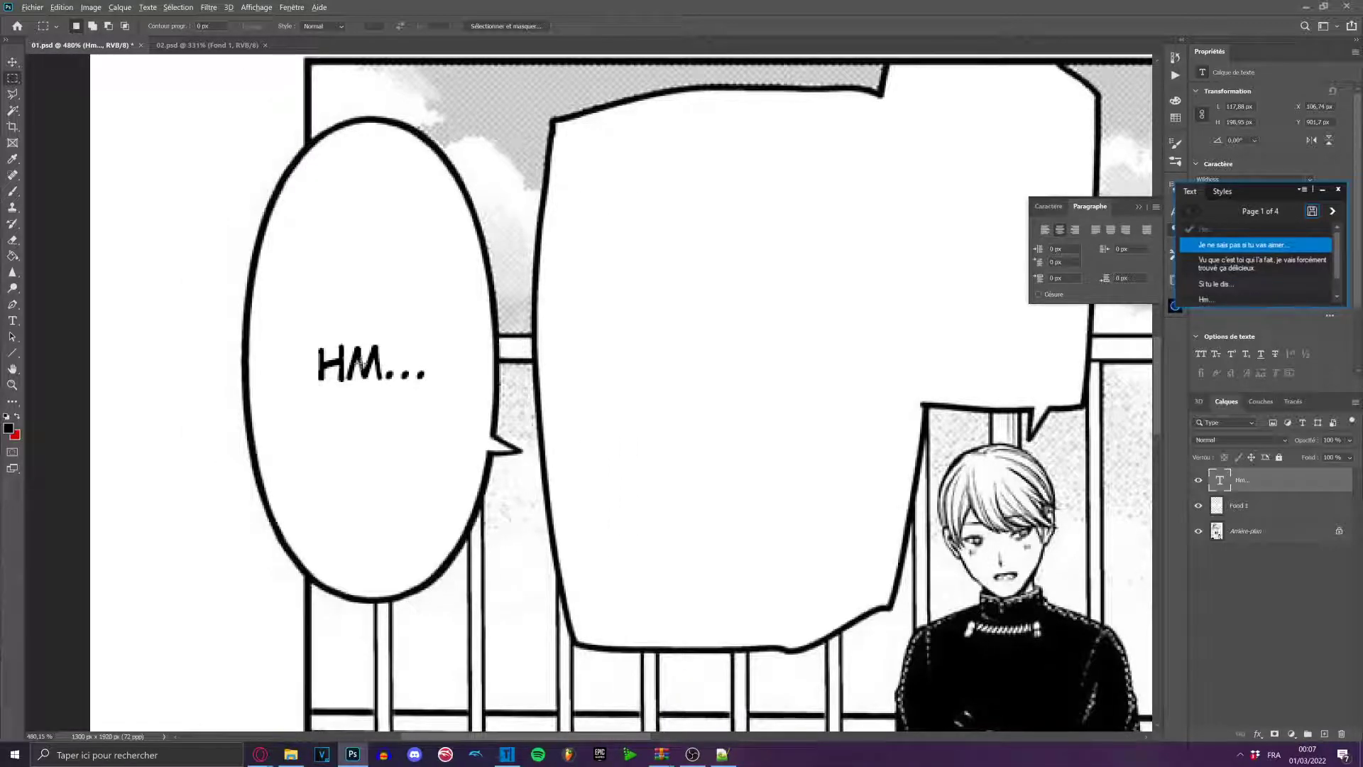
pyautogui.moveTo(365, 366); pyautogui.dragTo(370, 402)
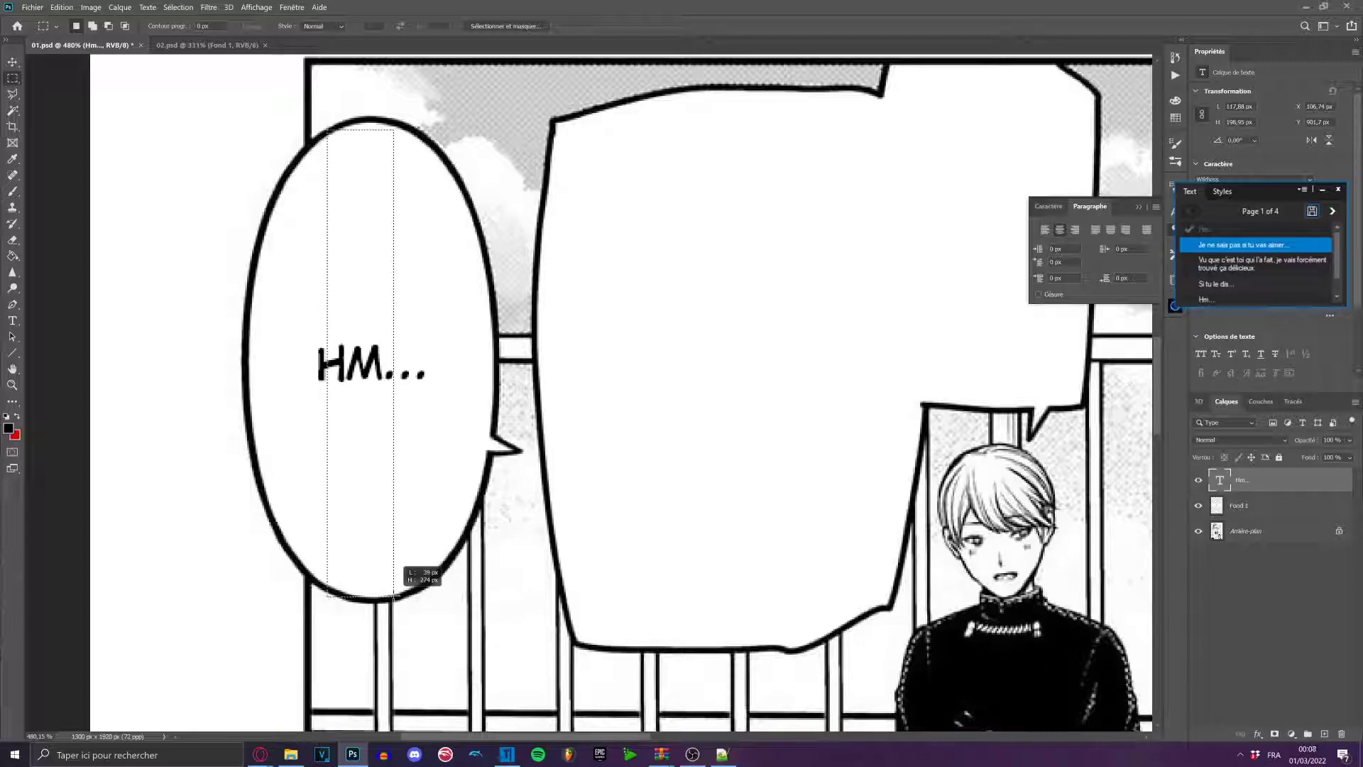
pyautogui.click(364, 368)
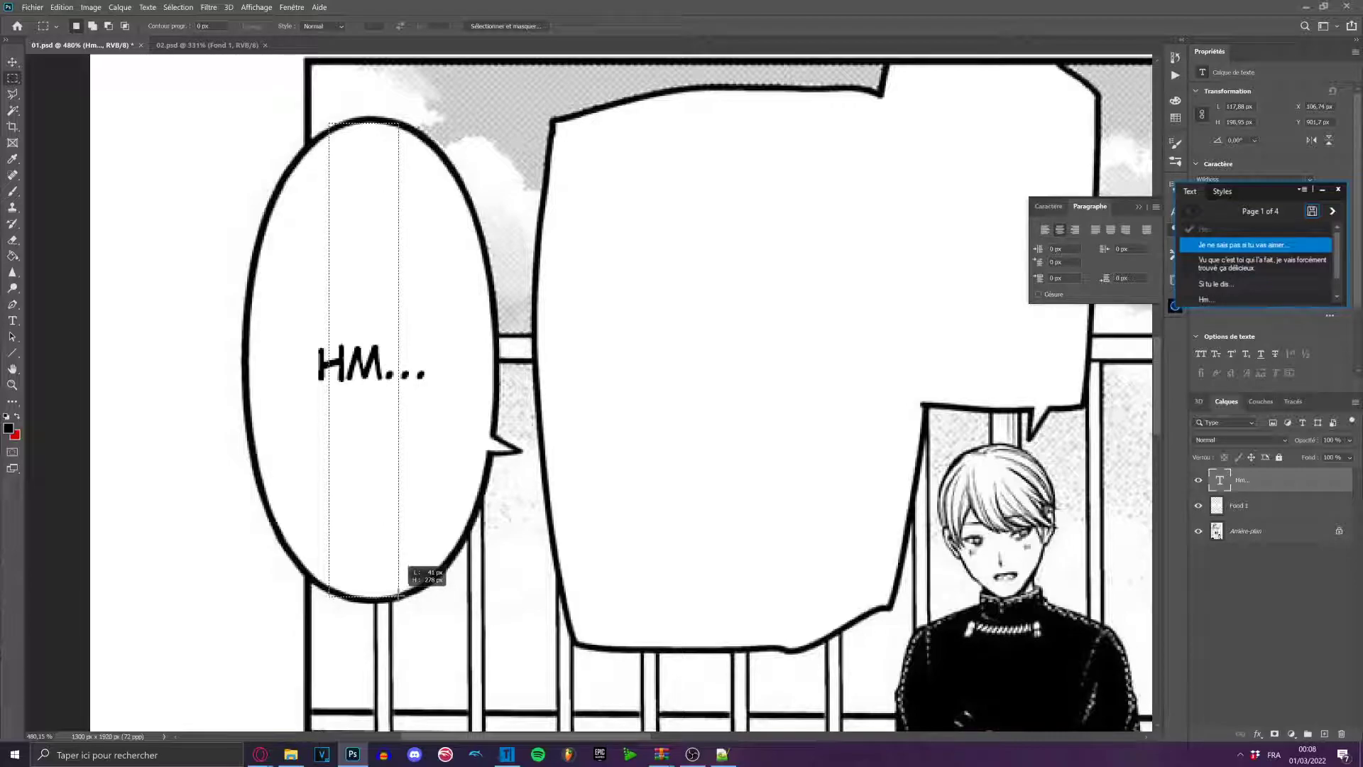
pyautogui.moveTo(398, 595); pyautogui.dragTo(328, 123)
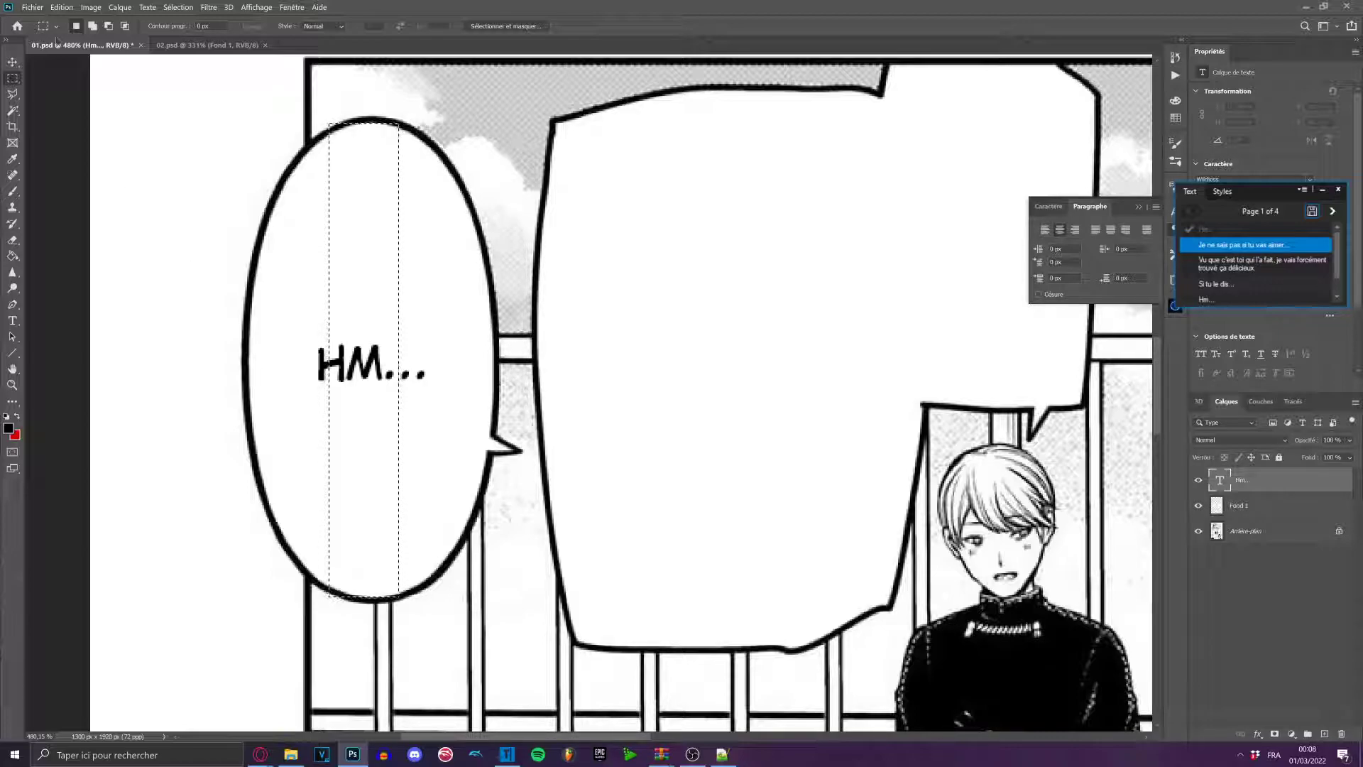
pyautogui.scroll(-8, 557, 271)
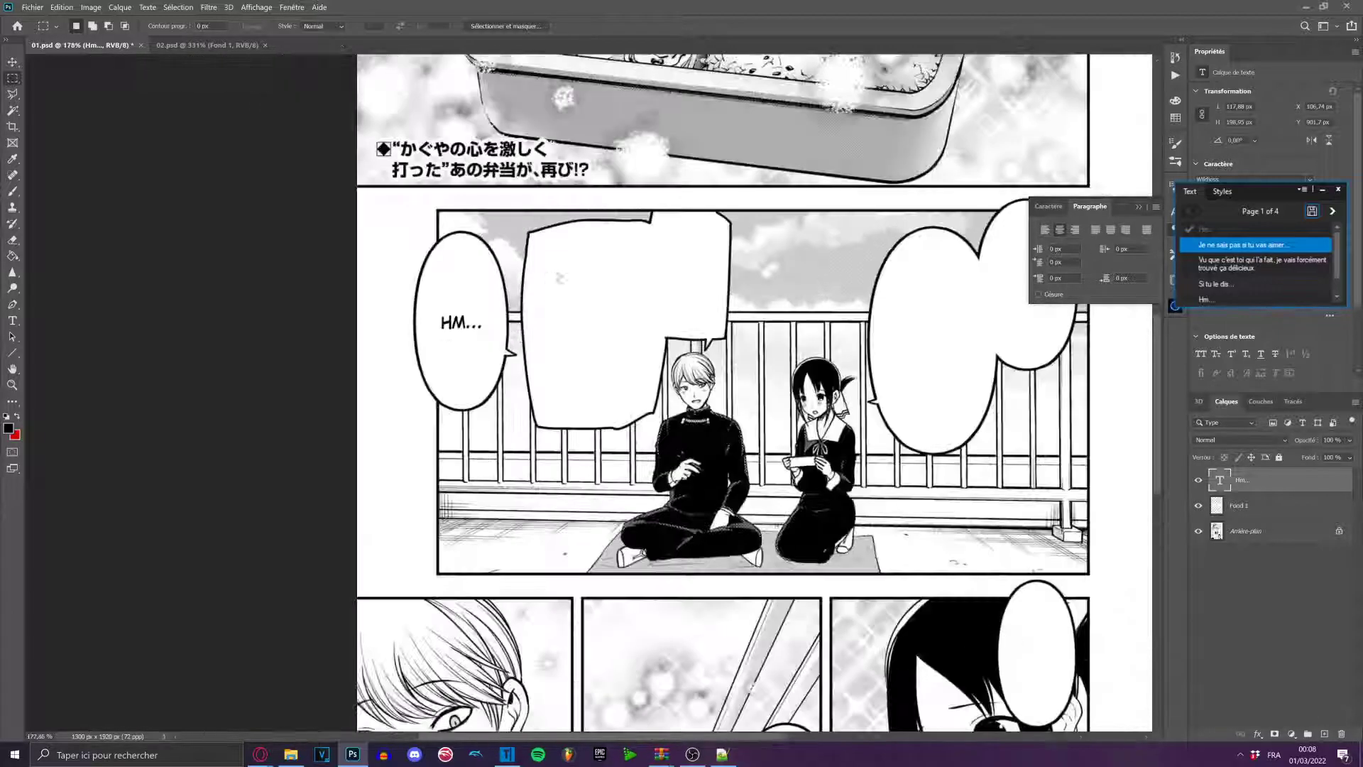
pyautogui.scroll(3, 596, 281)
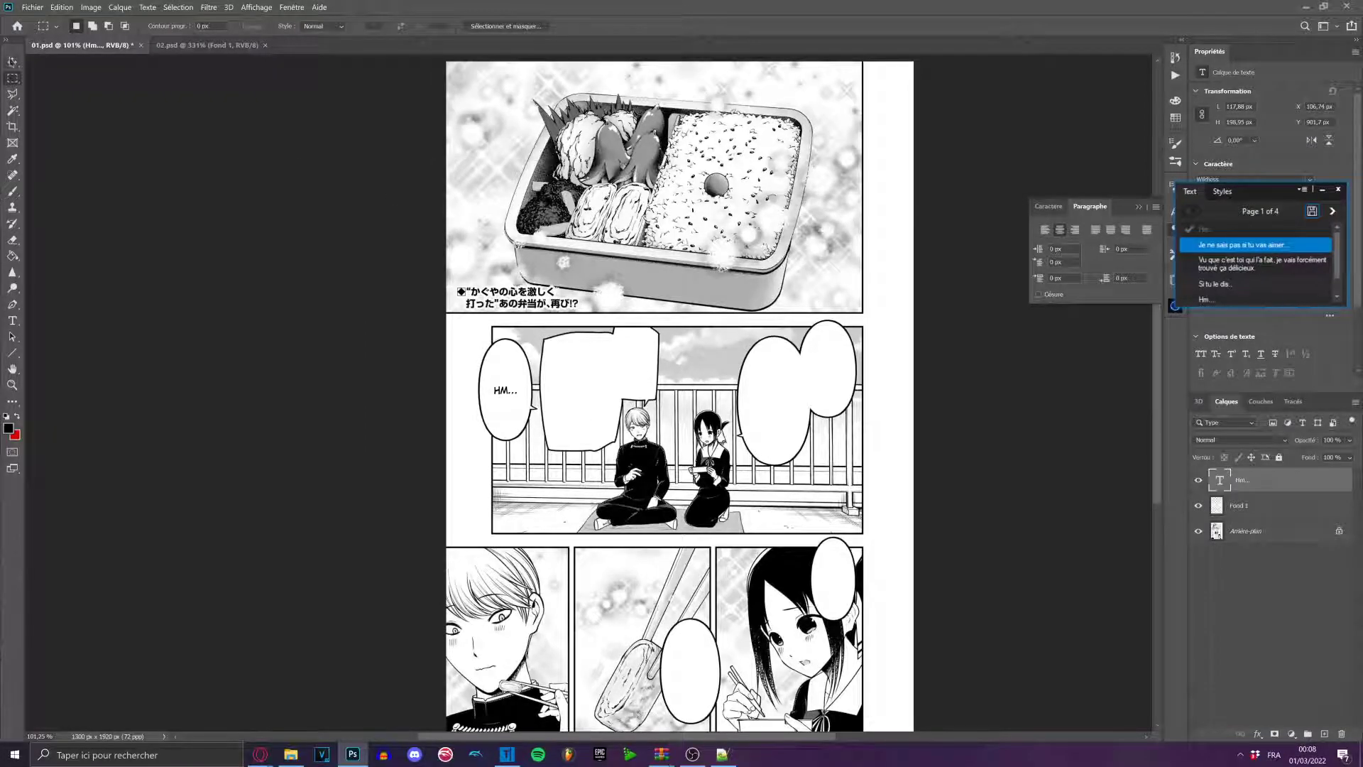
# Nudge the "Hm..." text up 9 px in the leftmost bubble.
pyautogui.click(13, 62)
pyautogui.scroll(3, 902, 275)
pyautogui.scroll(7, 206, 479)
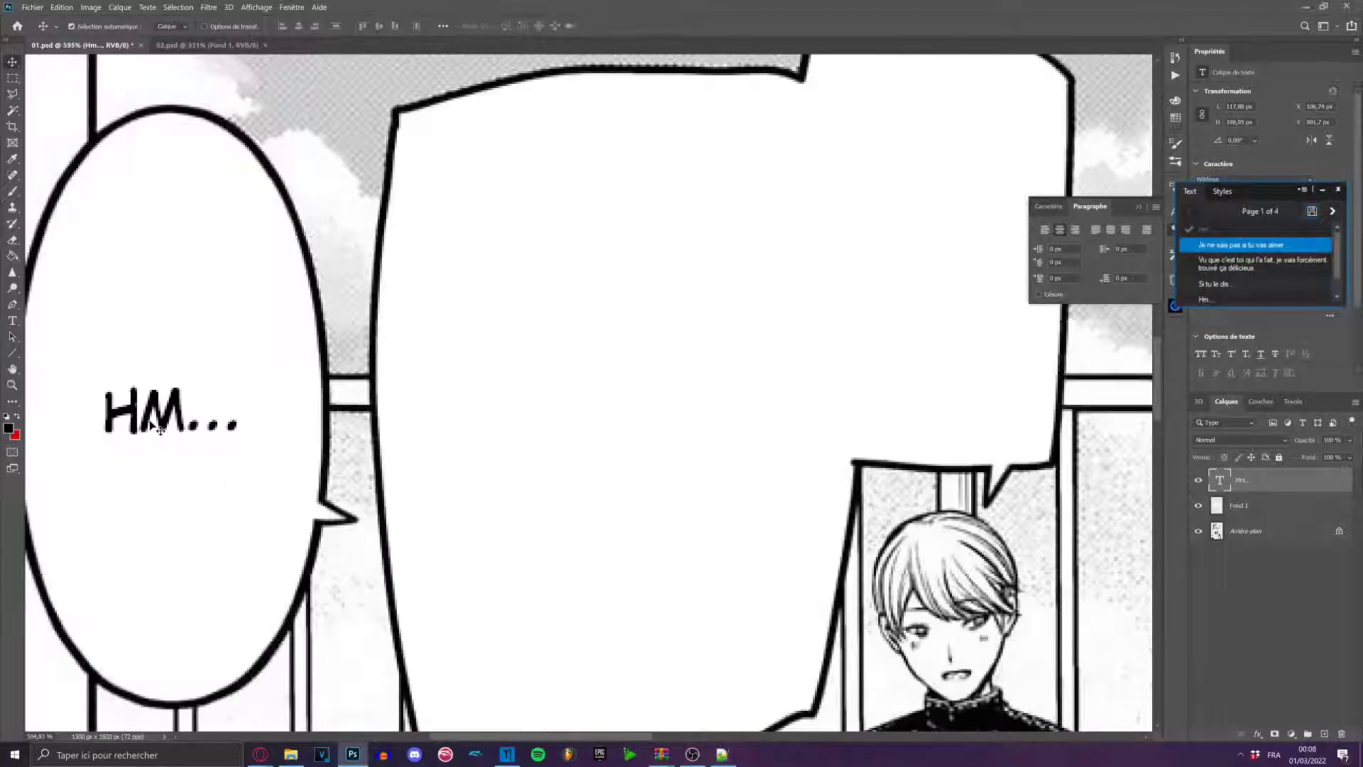
pyautogui.press('Up')
pyautogui.press('Up')
pyautogui.press('Up')
pyautogui.press('Up')
pyautogui.press('Up')
pyautogui.press('Up')
pyautogui.press('Up')
pyautogui.press('Up')
pyautogui.press('Up')
# Check the text's vertical centring with a narrow selection across the leftmost bubble, clear it, and lower the text about 6 px.
pyautogui.click(13, 78)
pyautogui.scroll(-1, 160, 376)
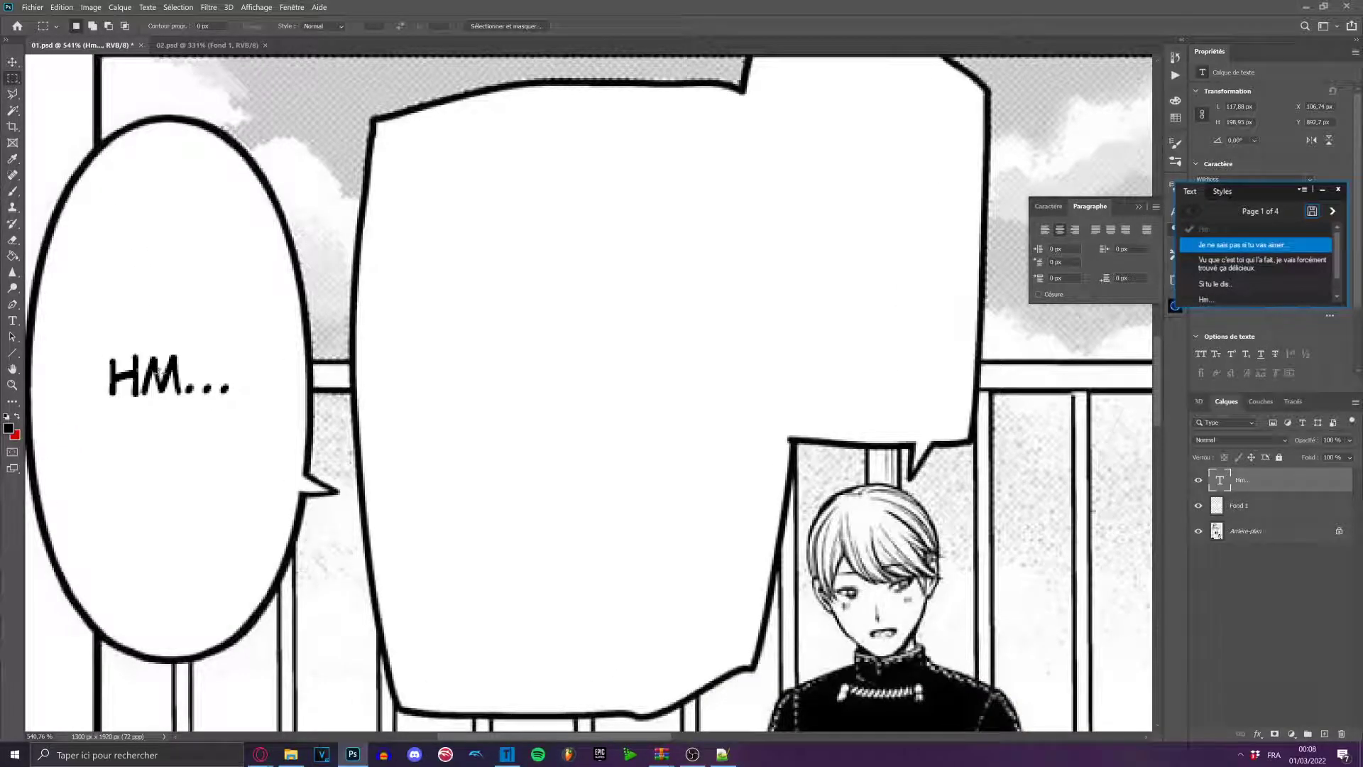
pyautogui.moveTo(133, 90); pyautogui.dragTo(190, 656)
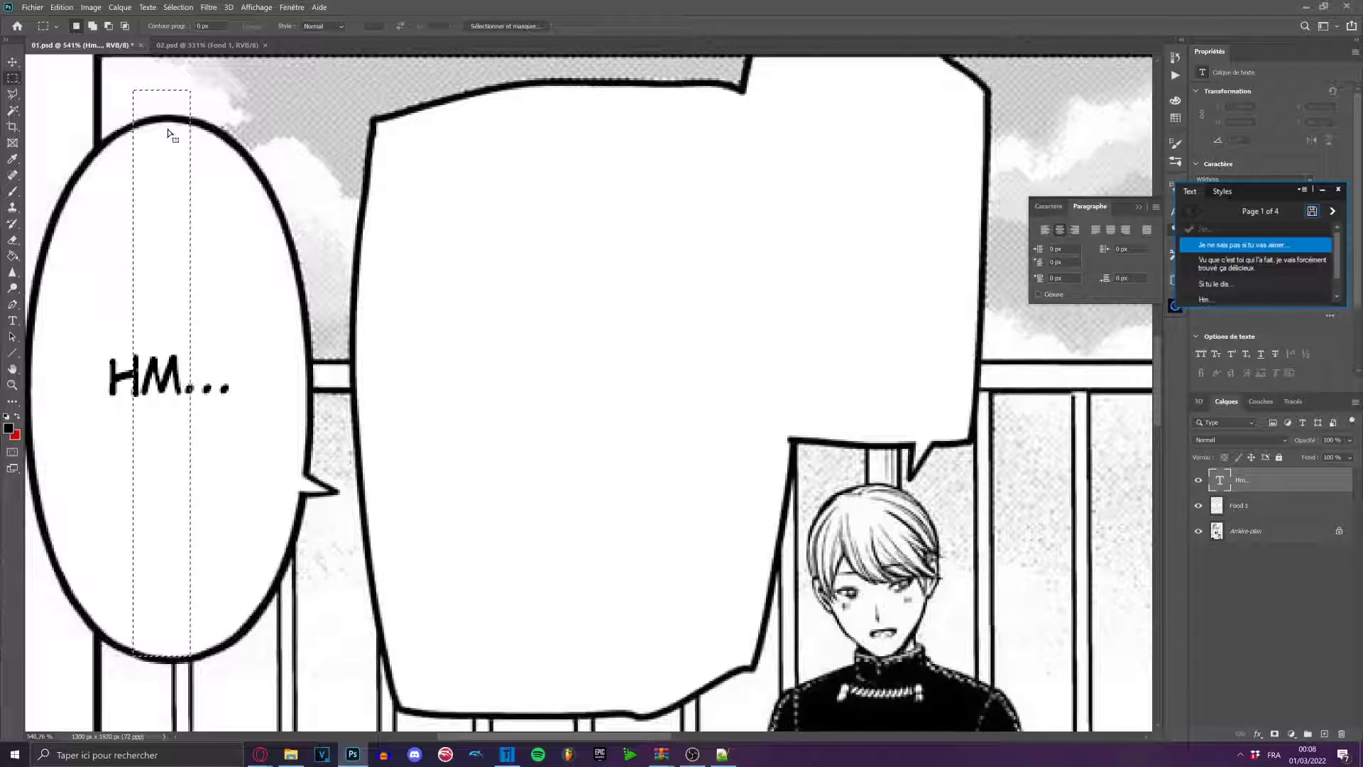
pyautogui.hotkey('ctrl', 'd')
pyautogui.press('v')
pyautogui.moveTo(168, 378)
pyautogui.mouseDown()
pyautogui.moveTo(155, 390)
pyautogui.moveTo(210, 671)
pyautogui.moveTo(194, 658)
pyautogui.mouseUp()
pyautogui.press('m')
pyautogui.hotkey('ctrl', 'd')
pyautogui.press('v')
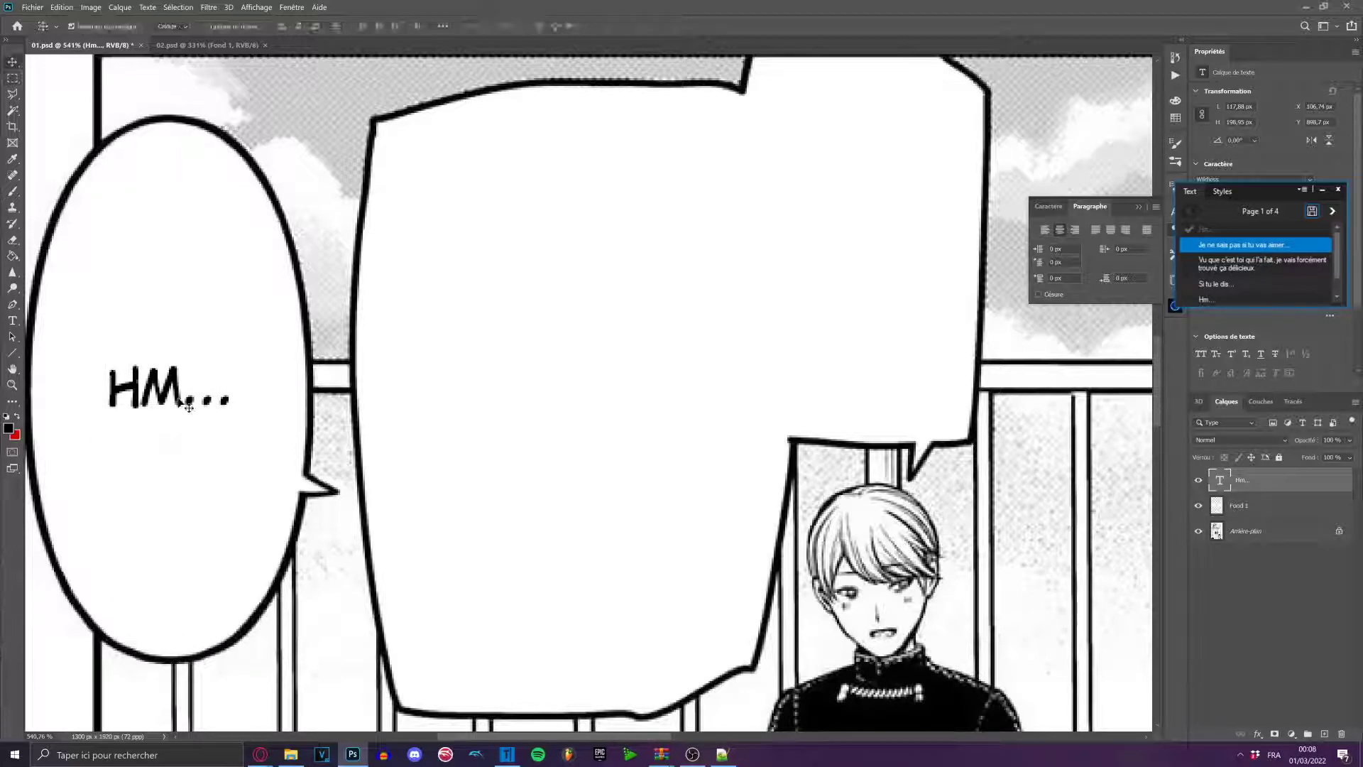
# Move the "Hm..." text back into the second panel's rightmost bubble and place it near the centre.
pyautogui.scroll(-5, 252, 429)
pyautogui.scroll(4, 273, 497)
pyautogui.moveTo(114, 482); pyautogui.dragTo(877, 426)
pyautogui.scroll(1, 1020, 504)
pyautogui.scroll(2, 1020, 504)
pyautogui.moveTo(625, 305); pyautogui.dragTo(571, 285)
pyautogui.scroll(5, 571, 285)
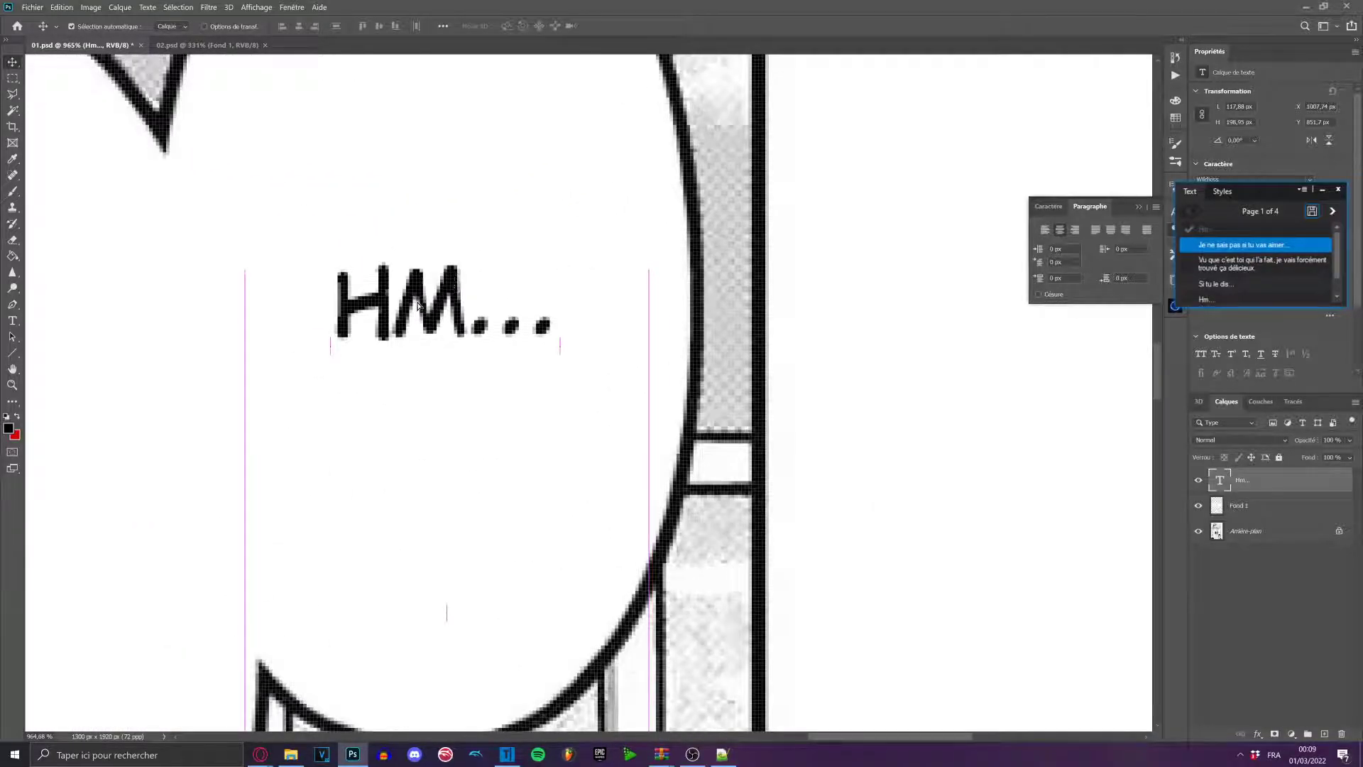
pyautogui.scroll(-5, 418, 305)
# Check the rightmost bubble's vertical centre with a narrow selection, clear it, and nudge the "Hm..." text up about 7 px.
pyautogui.press('m')
pyautogui.scroll(1, 430, 301)
pyautogui.moveTo(404, 137); pyautogui.dragTo(453, 465)
pyautogui.hotkey('ctrl', 'd')
pyautogui.press('v')
pyautogui.press('Up')
pyautogui.press('Up')
pyautogui.scroll(-5, 558, 302)
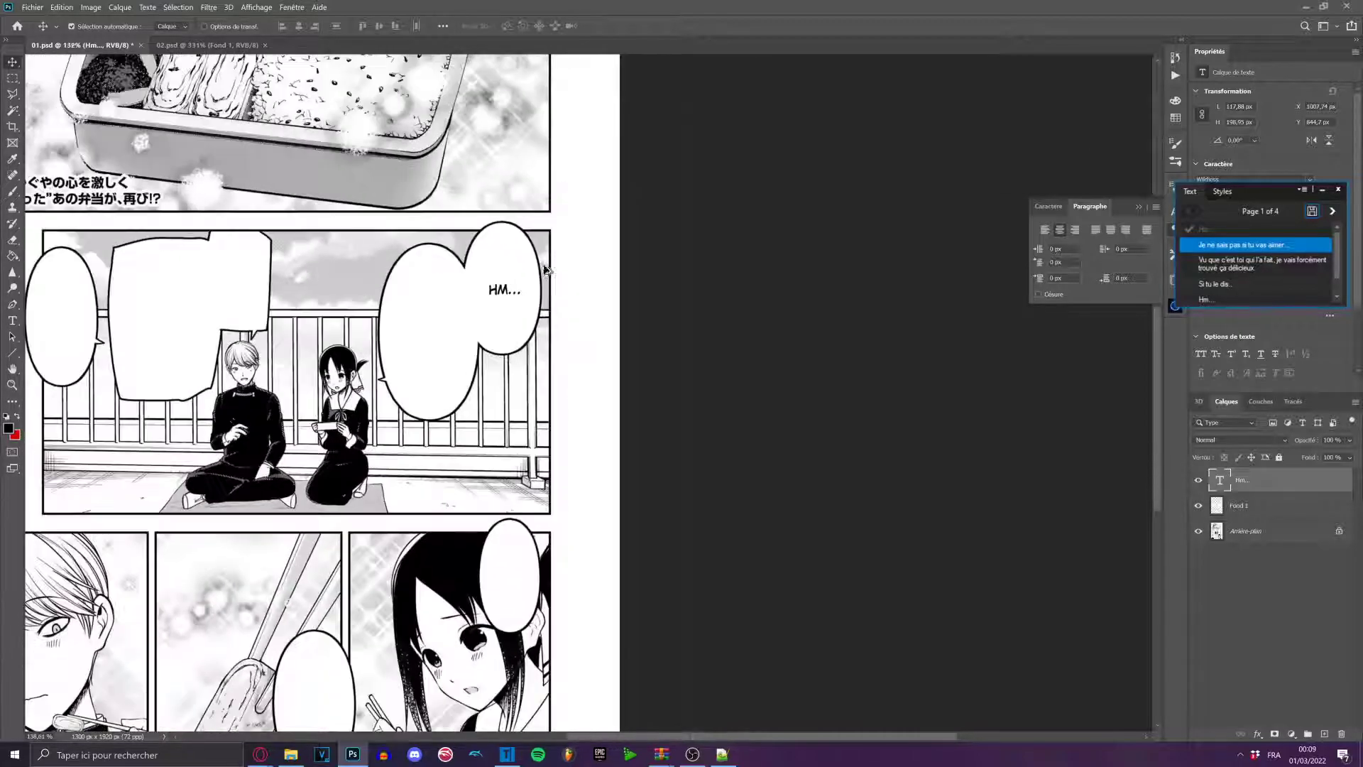
# Draw a rectangular selection enclosing the rightmost bubble's edges, and centre the "Hm..." text within it.
pyautogui.press('m')
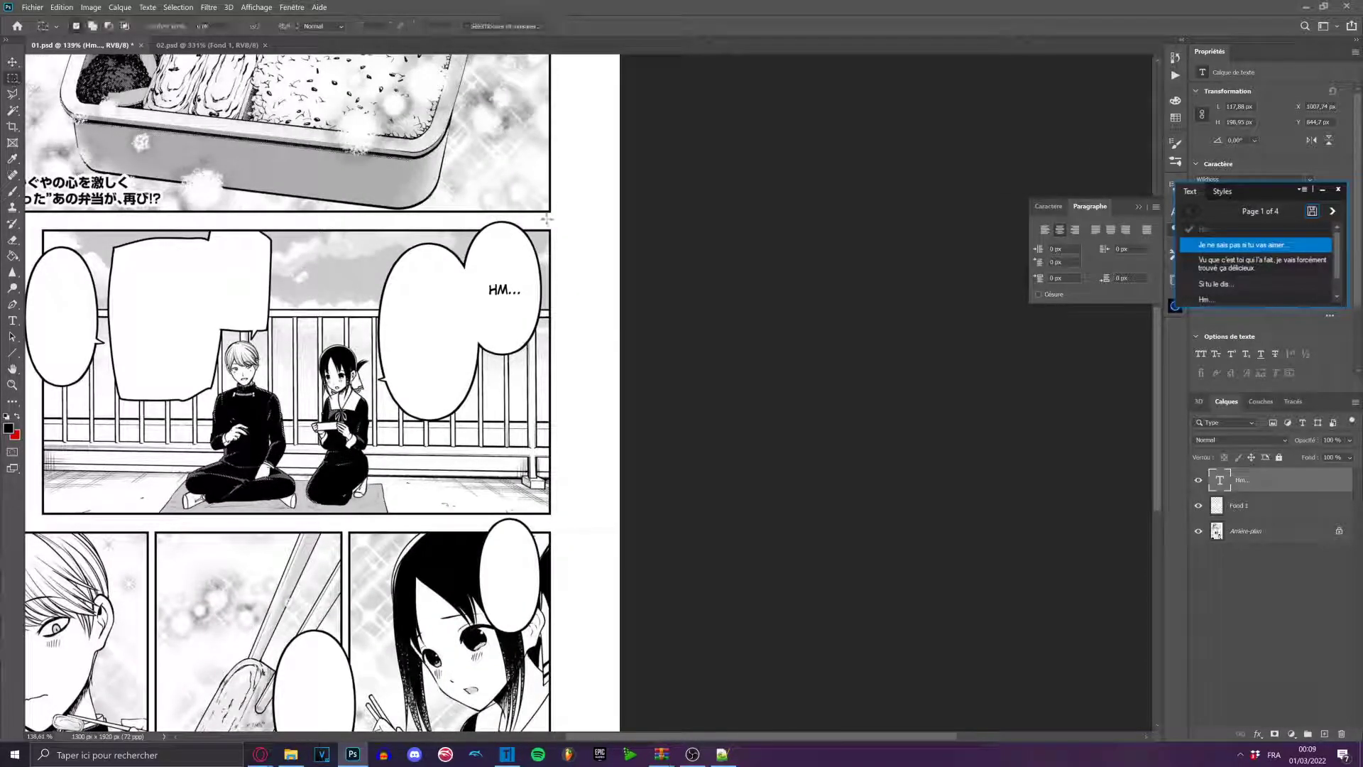
pyautogui.scroll(5, 547, 218)
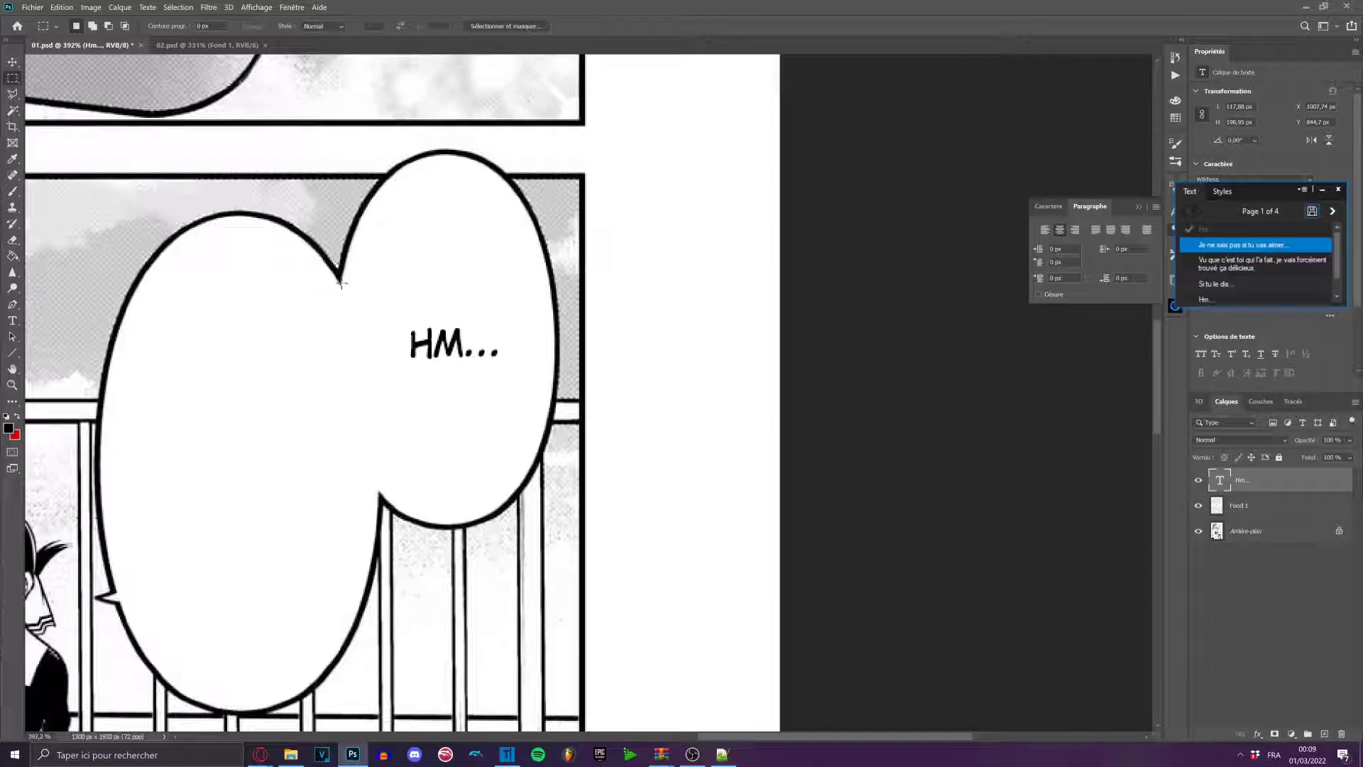
pyautogui.moveTo(332, 149); pyautogui.dragTo(462, 318)
pyautogui.moveTo(443, 154); pyautogui.dragTo(342, 296)
pyautogui.click(342, 155)
pyautogui.moveTo(341, 155); pyautogui.dragTo(553, 523)
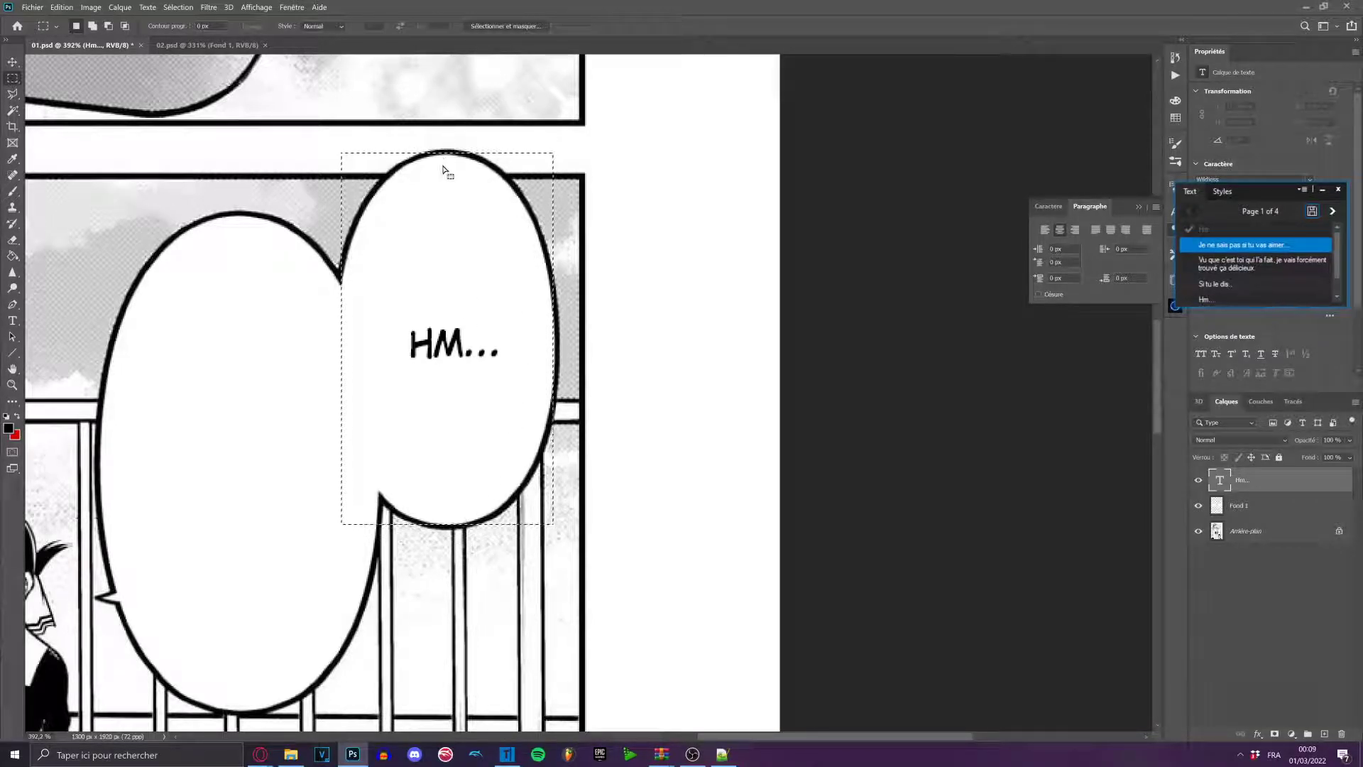
pyautogui.press('alt+super')
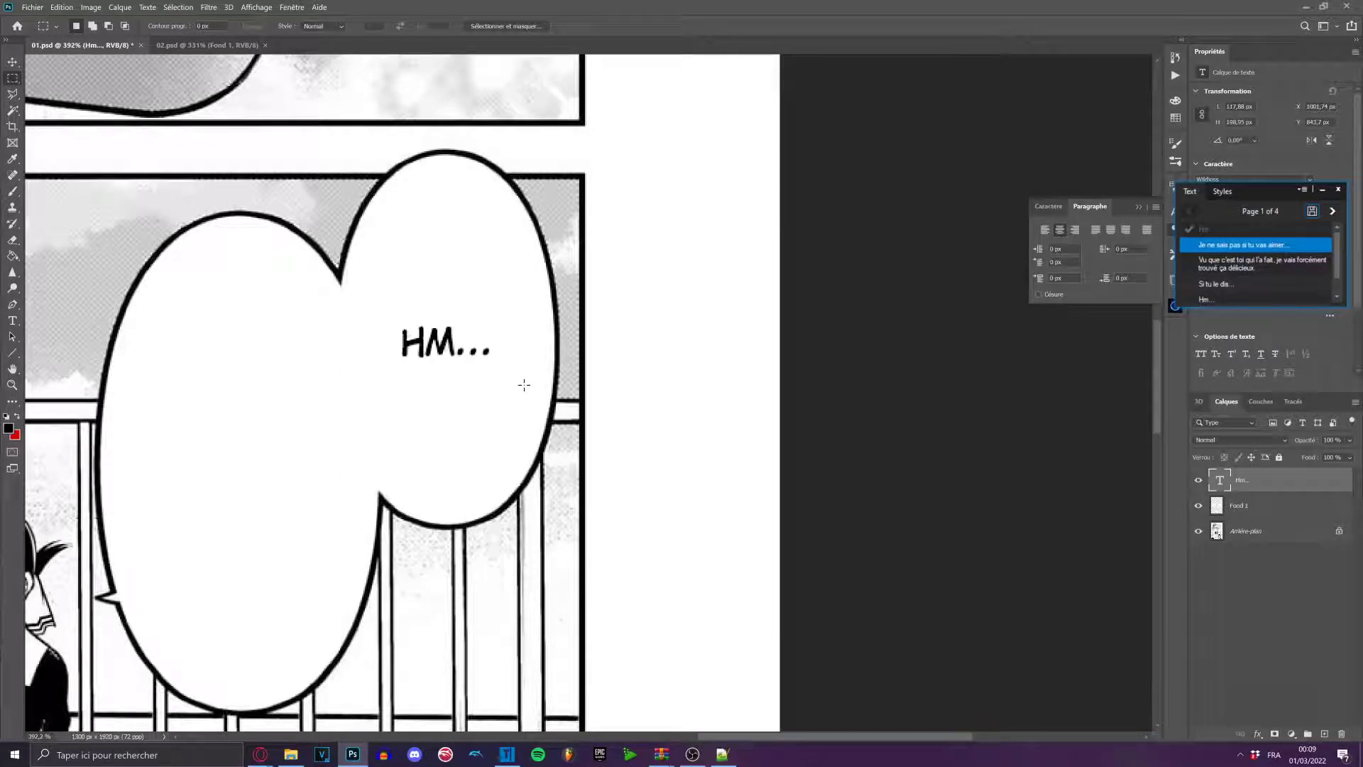
# Nudge the "Hm..." text about 6 px to the right inside the second panel's rightmost bubble and compare its placement at several magnifications.
pyautogui.scroll(-6, 546, 400)
pyautogui.scroll(7, 550, 398)
pyautogui.moveTo(440, 355); pyautogui.dragTo(471, 577)
pyautogui.scroll(3, 517, 359)
pyautogui.scroll(-7, 520, 356)
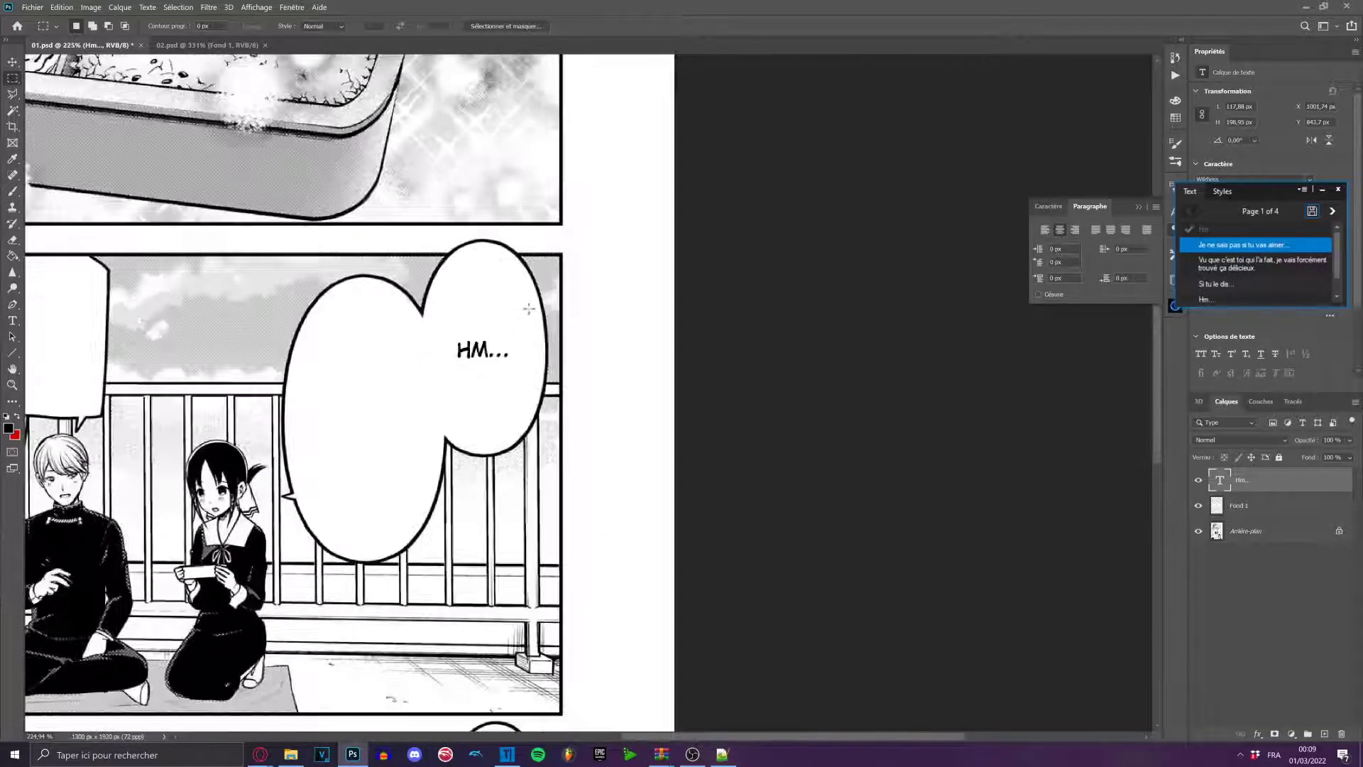
pyautogui.scroll(4, 529, 308)
pyautogui.press('v')
pyautogui.press('Right')
pyautogui.press('Right')
pyautogui.press('Right')
pyautogui.press('Right')
pyautogui.press('Right')
pyautogui.press('Right')
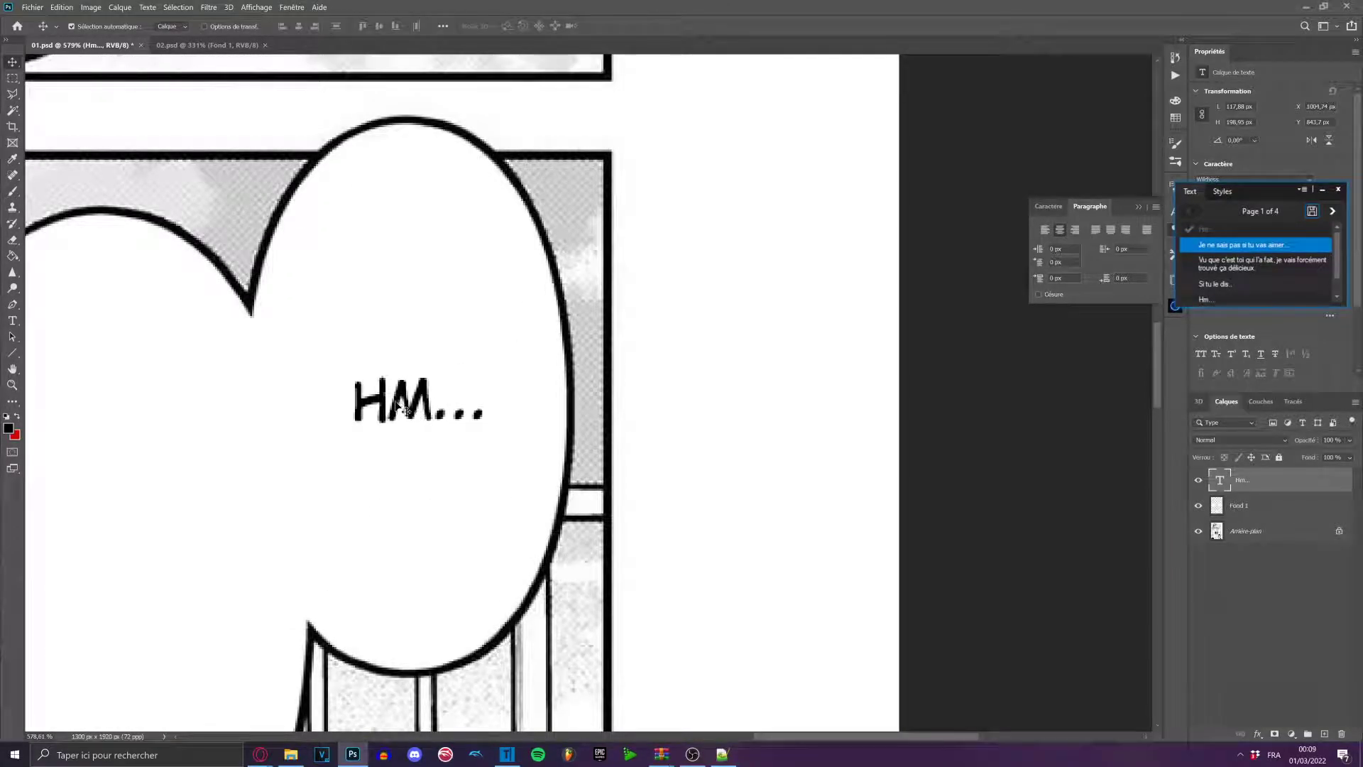
pyautogui.scroll(-3, 497, 471)
pyautogui.scroll(-3, 496, 470)
pyautogui.scroll(2, 500, 471)
pyautogui.scroll(-2, 504, 471)
pyautogui.scroll(2, 505, 472)
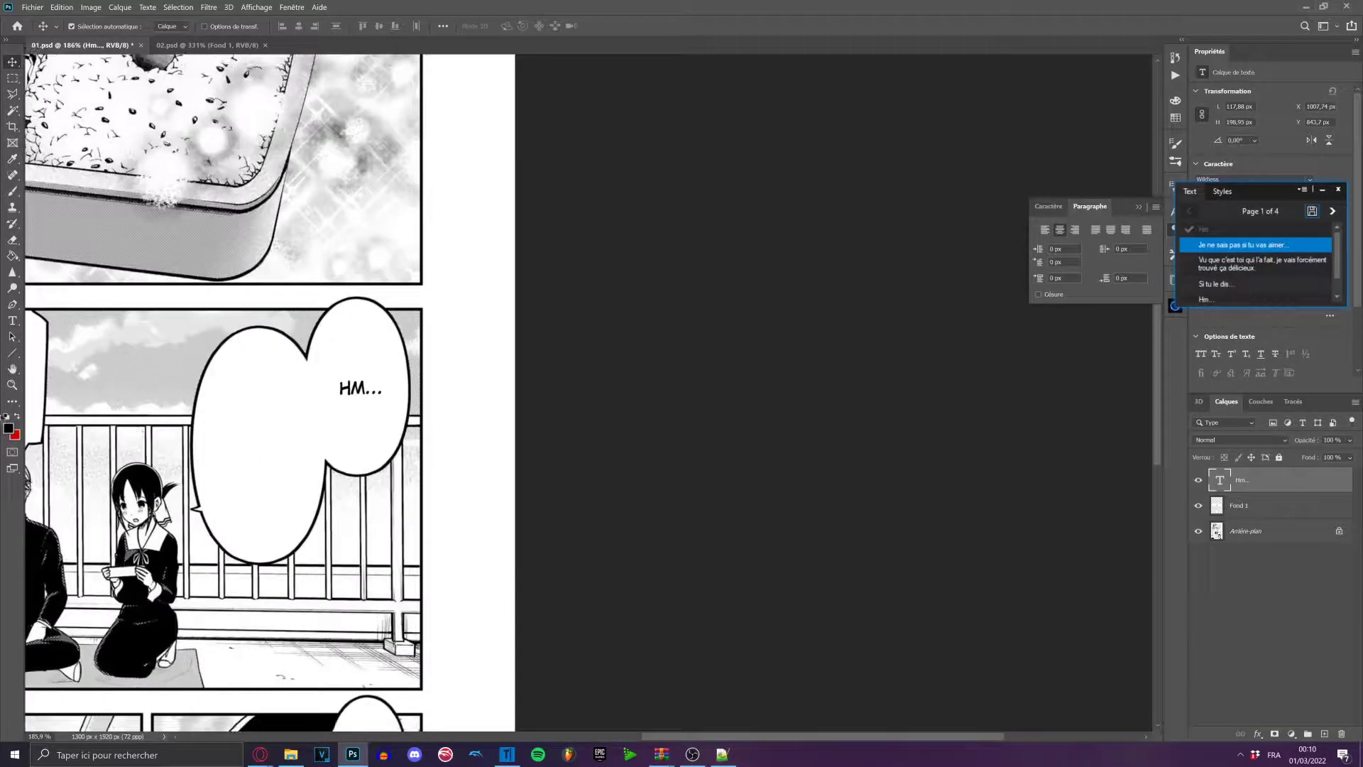
# Draw a text frame inside the large oval bubble beside "Hm..." and insert the script line "Je ne sais pas si tu vas aimer...".
pyautogui.click(12, 322)
pyautogui.scroll(-3, 214, 397)
pyautogui.scroll(4, 254, 403)
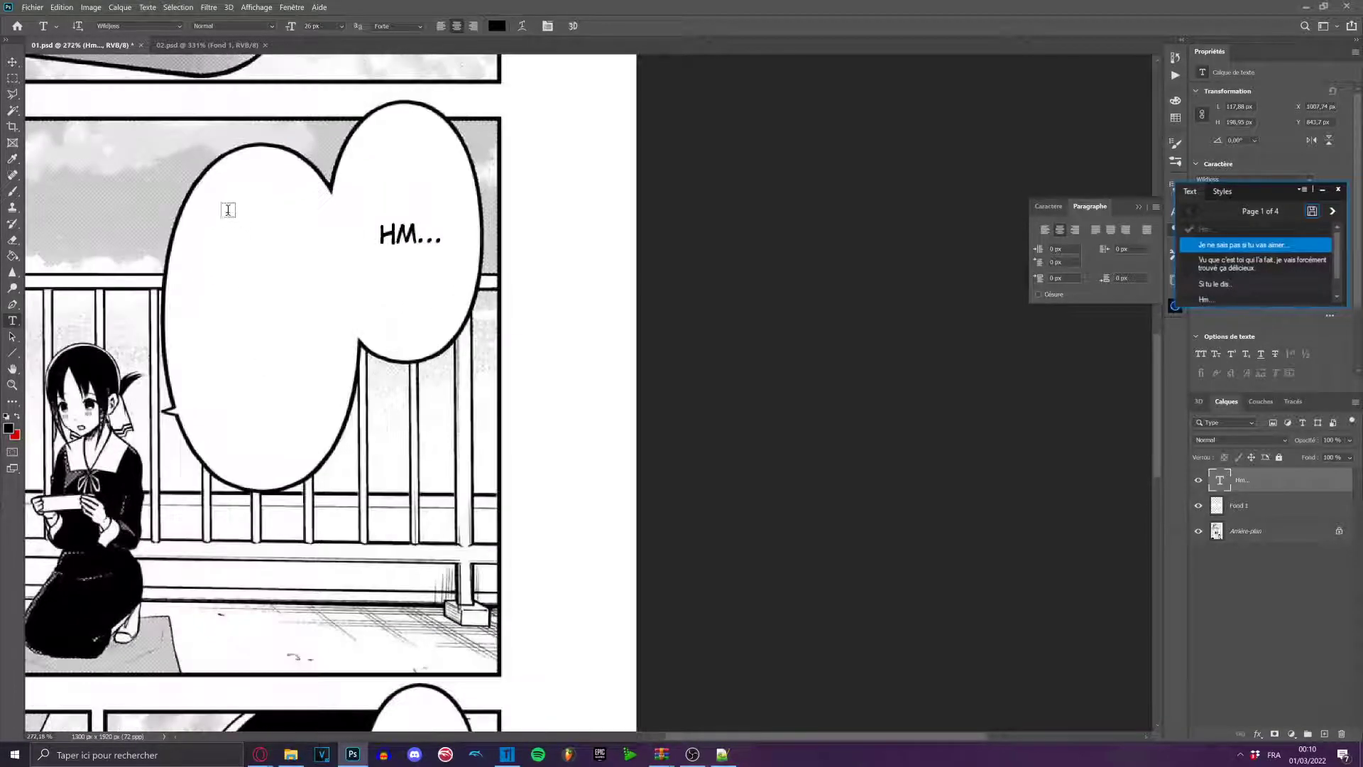
pyautogui.moveTo(187, 192); pyautogui.dragTo(338, 453)
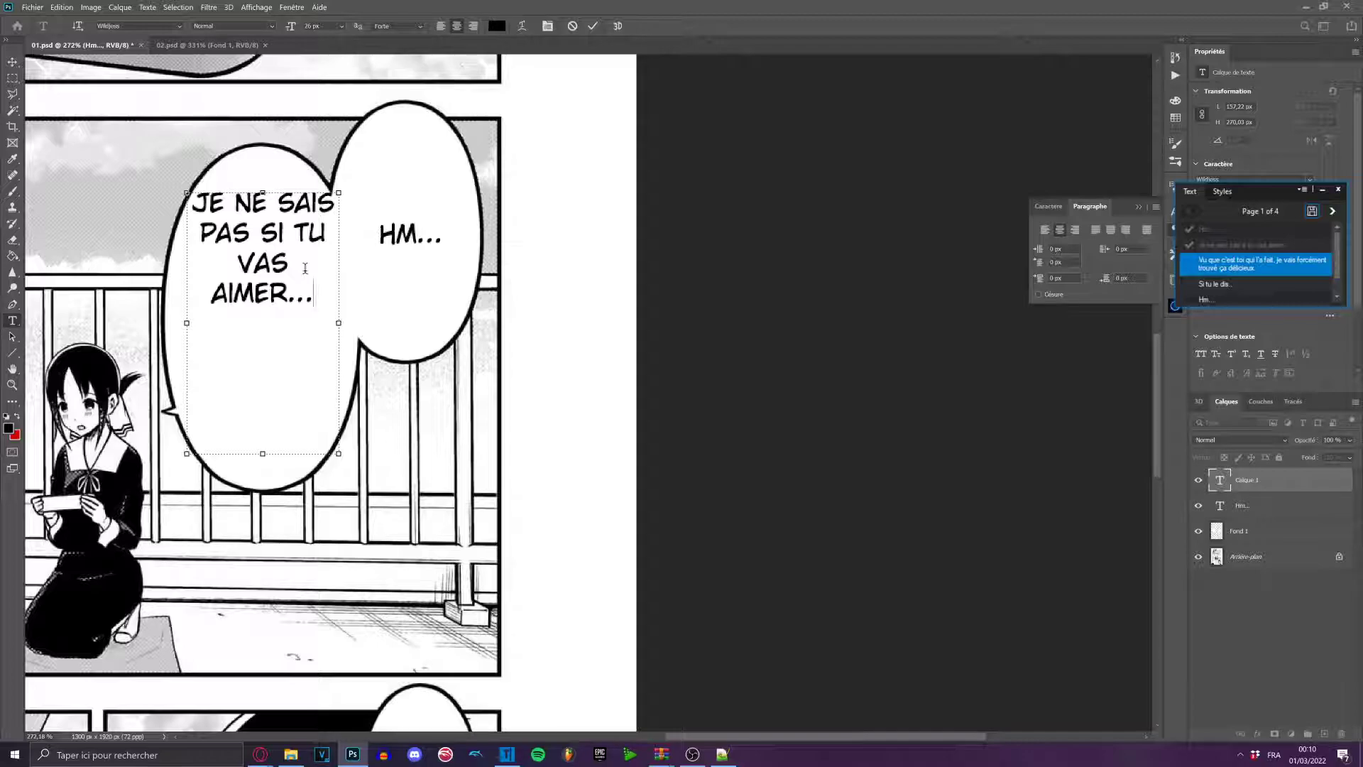
pyautogui.click(13, 320)
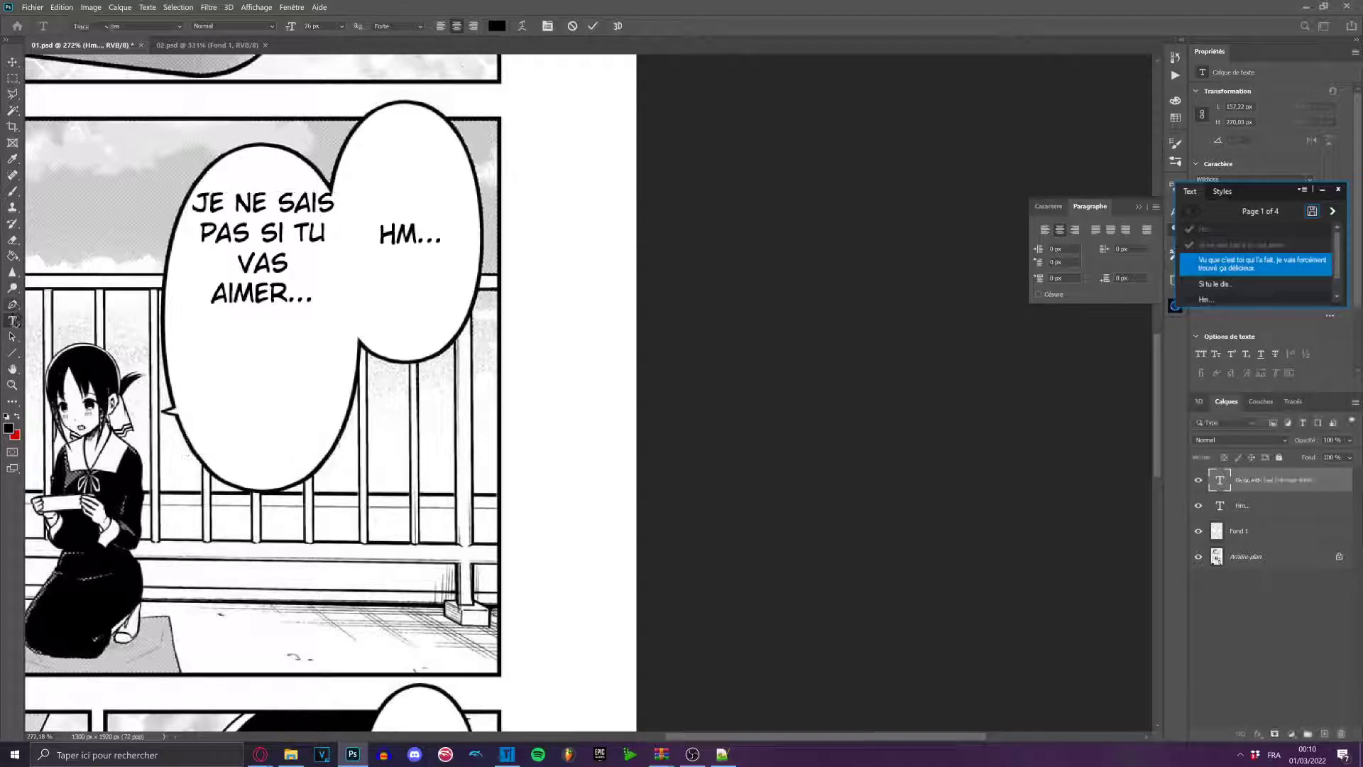
# Add a centred sample text in the page's white margin beside the second panel, with the lines O, OO, OO and O.
pyautogui.scroll(-4, 241, 370)
pyautogui.scroll(4, 113, 367)
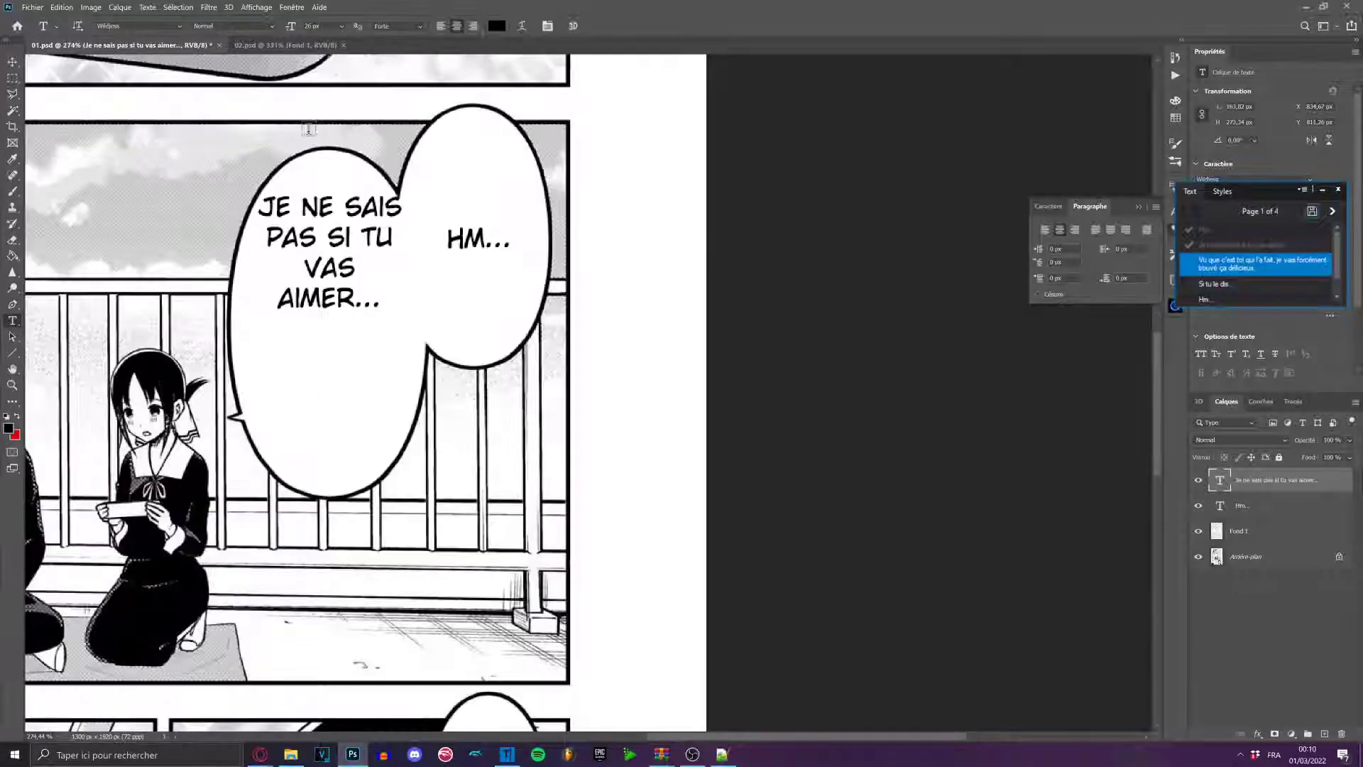
pyautogui.scroll(1, 226, 317)
pyautogui.scroll(-5, 387, 389)
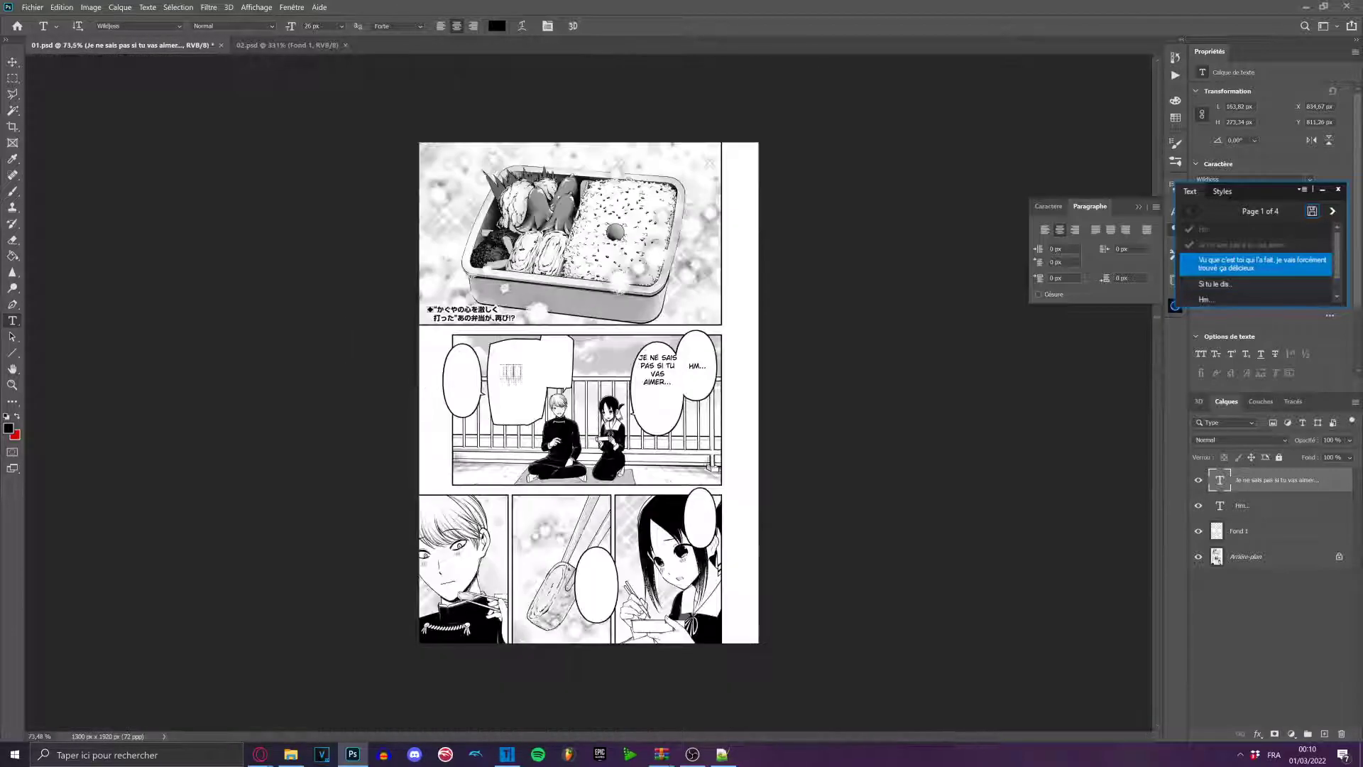
pyautogui.scroll(4, 568, 368)
pyautogui.scroll(-3, 568, 368)
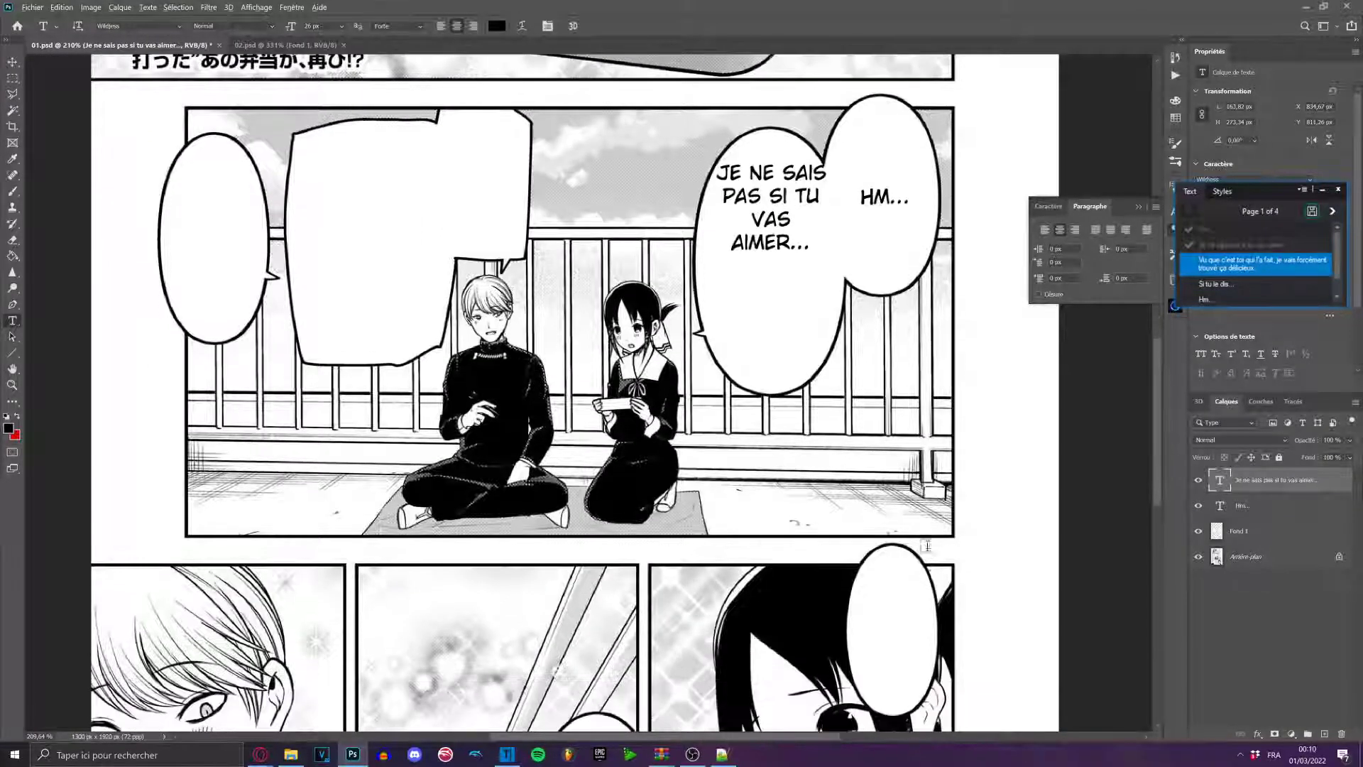
pyautogui.scroll(4, 1013, 393)
pyautogui.click(1014, 393)
pyautogui.write('O')
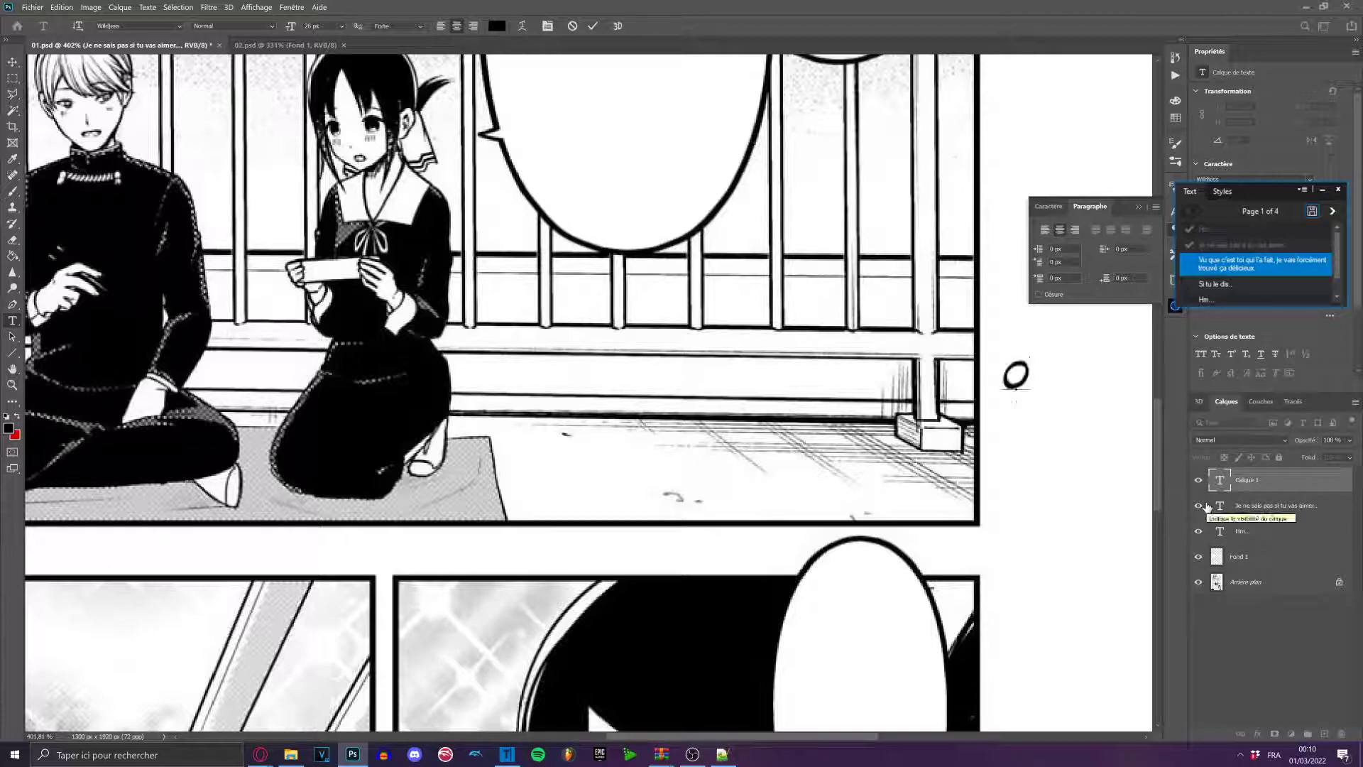
pyautogui.press('Return')
pyautogui.write('OO')
pyautogui.press('Return')
pyautogui.write('OO')
pyautogui.press('Return')
pyautogui.write('O')
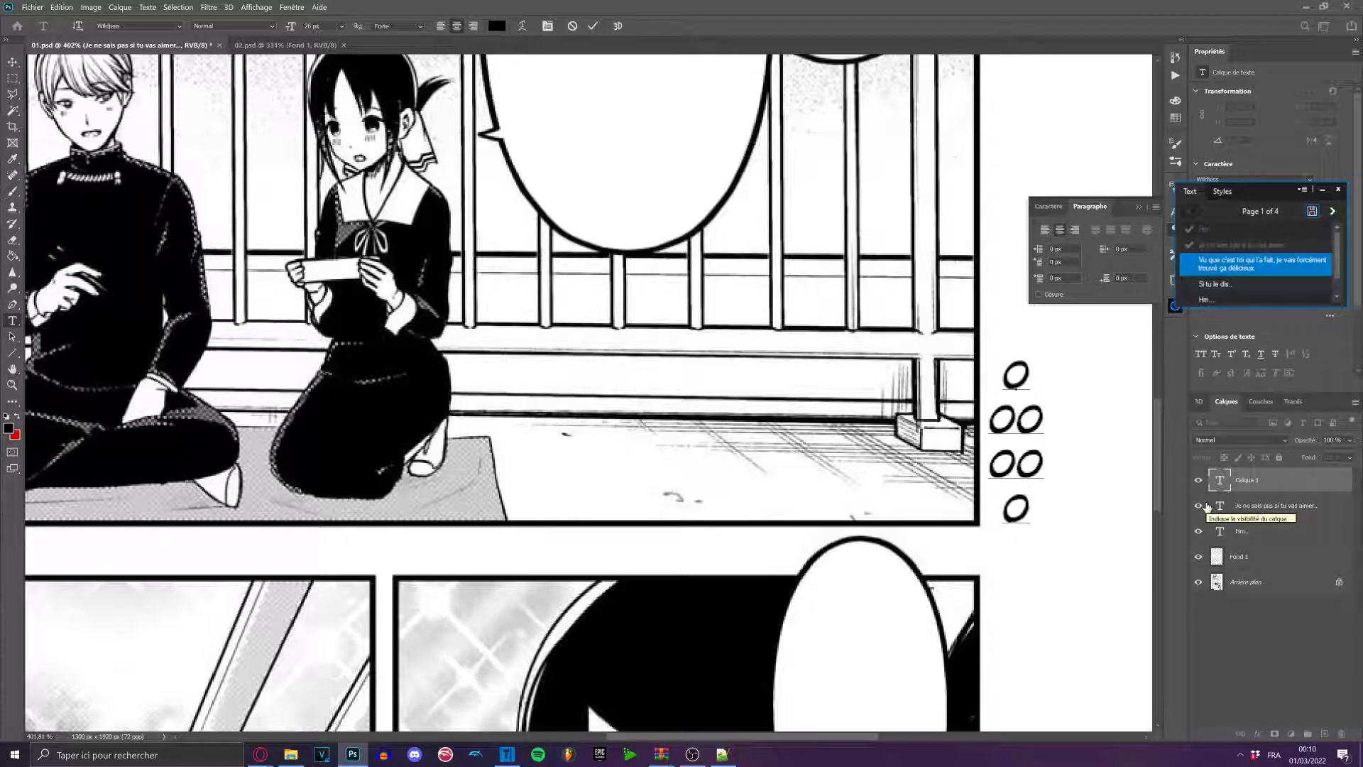
# Commit the sample text of O letters and delete its layer.
pyautogui.click(12, 62)
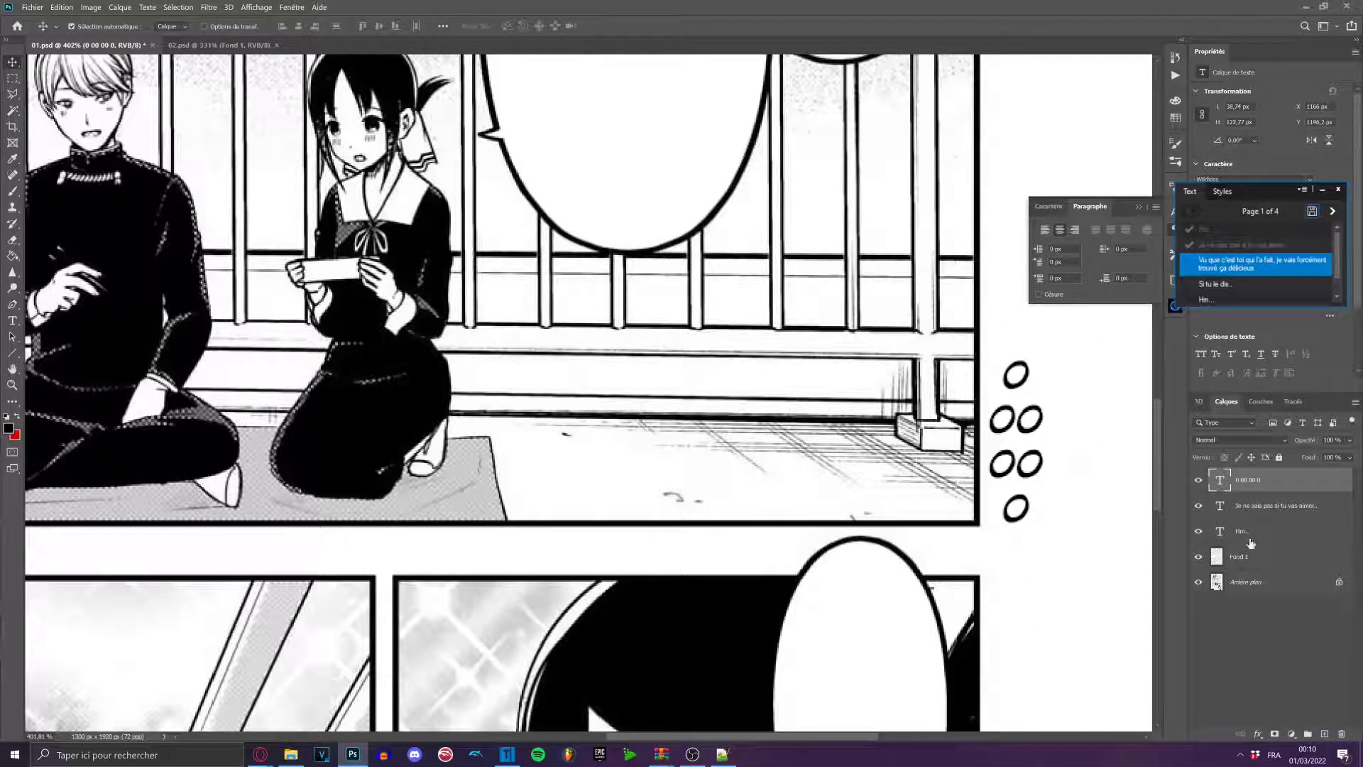
pyautogui.press('Delete')
pyautogui.scroll(-5, 788, 298)
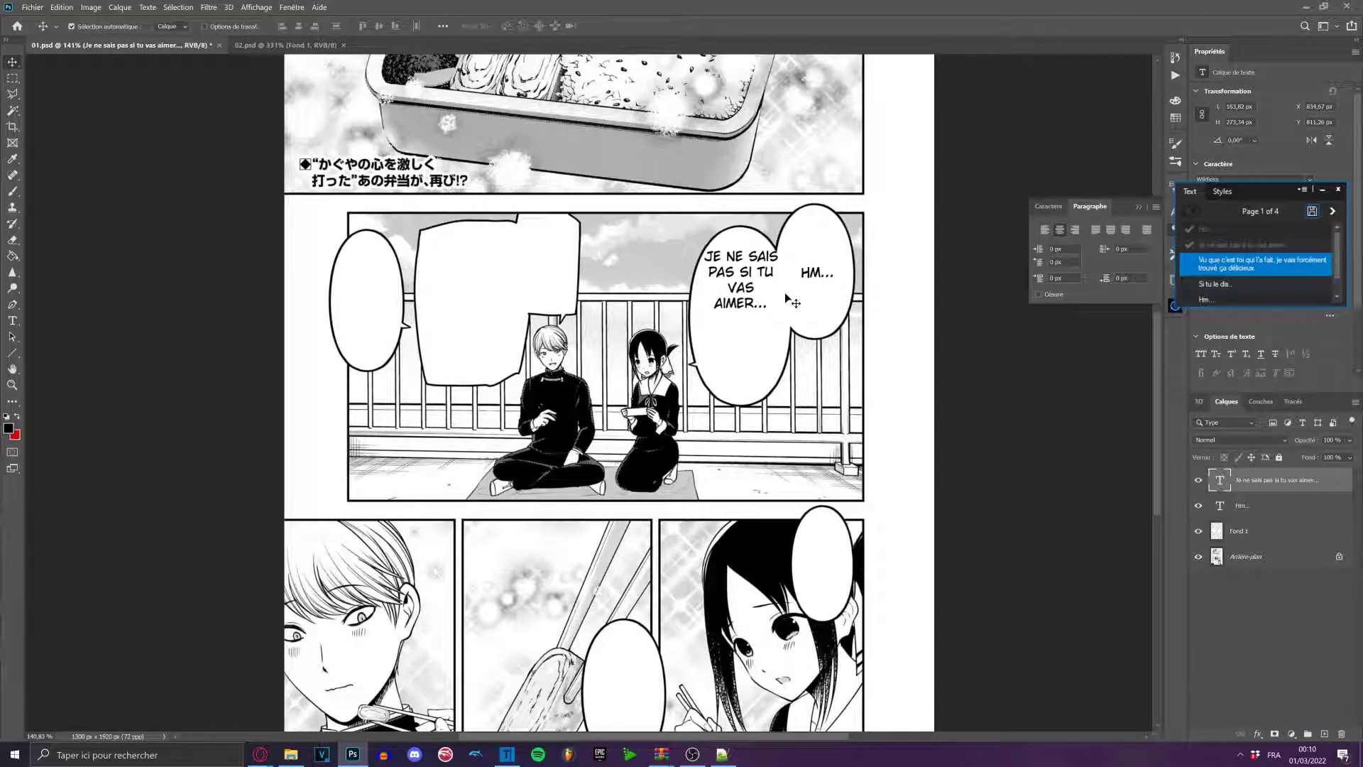
# Break the "Je ne sais pas si tu vas aimer..." text after "Je ne" and after "sais pas" for a rounder layout.
pyautogui.scroll(5, 878, 277)
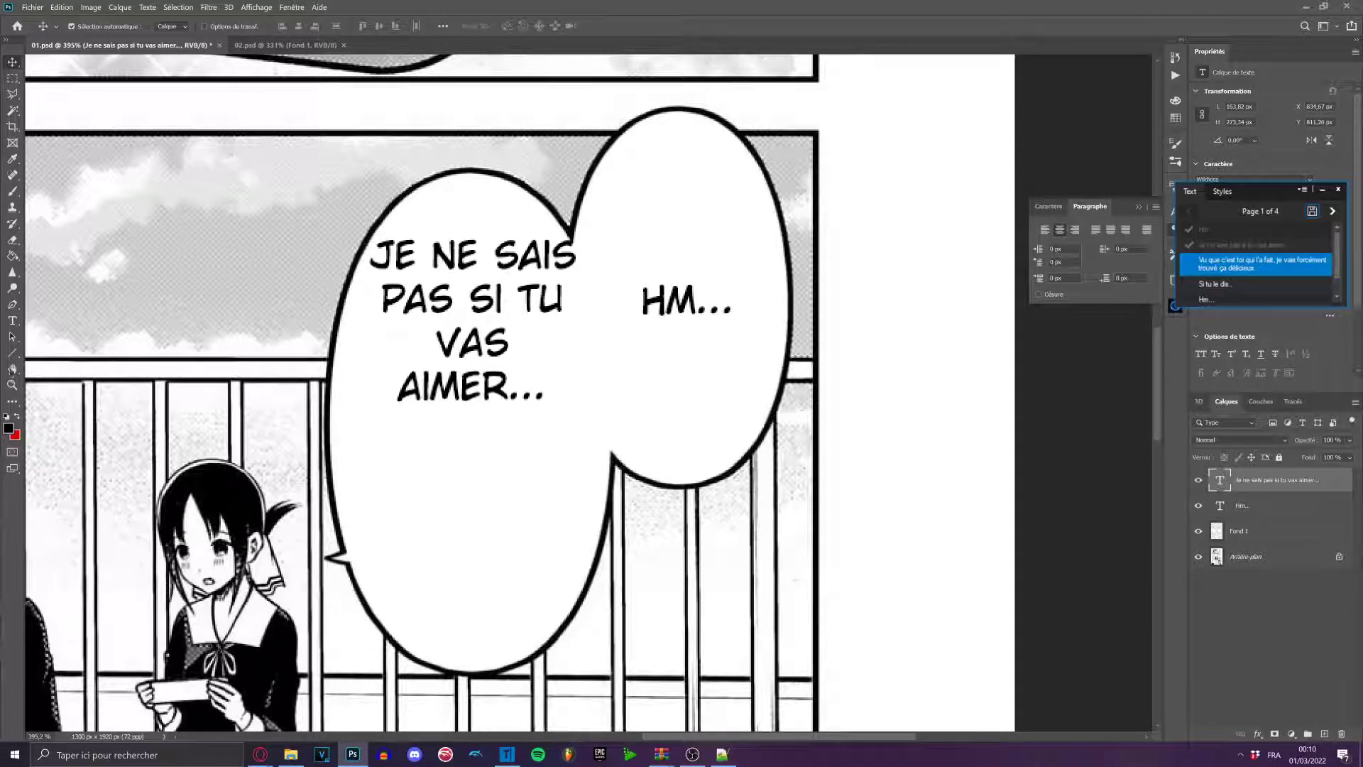
pyautogui.click(13, 321)
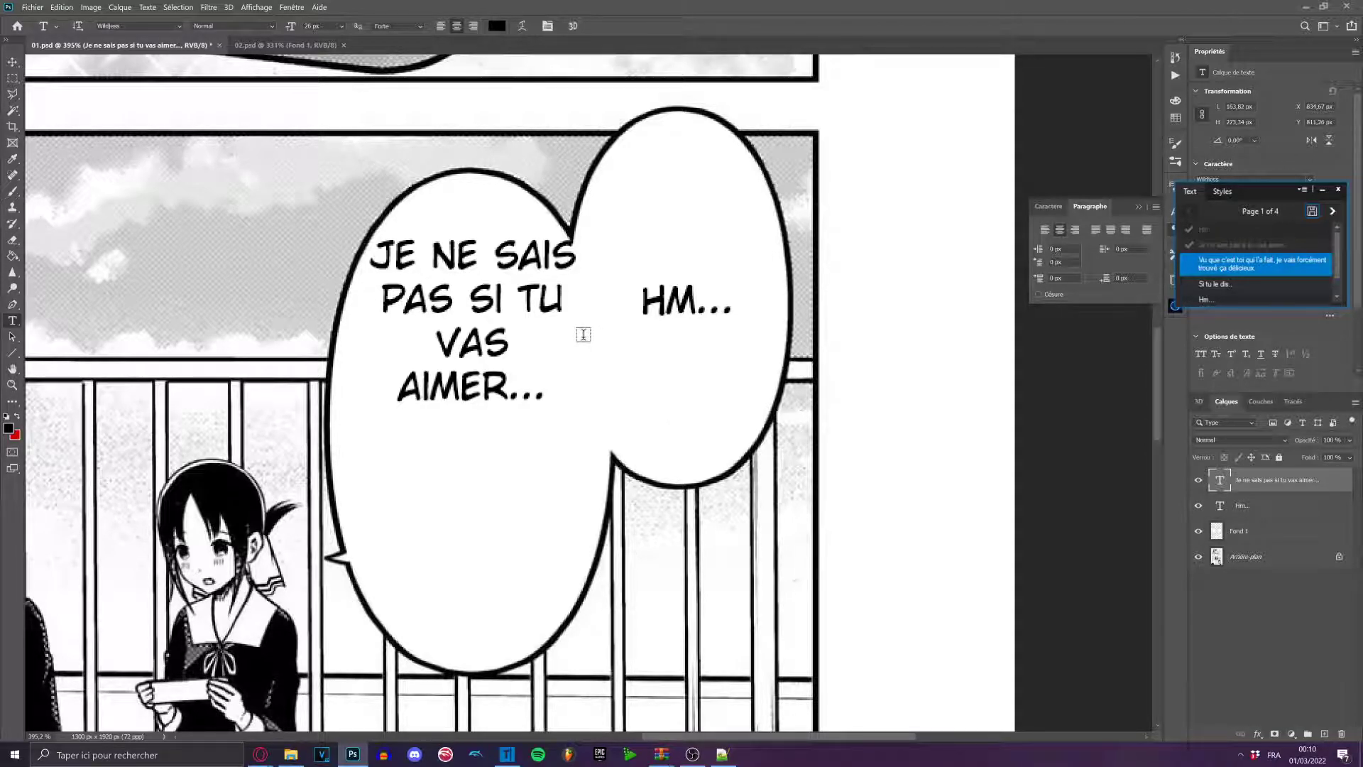
pyautogui.click(487, 261)
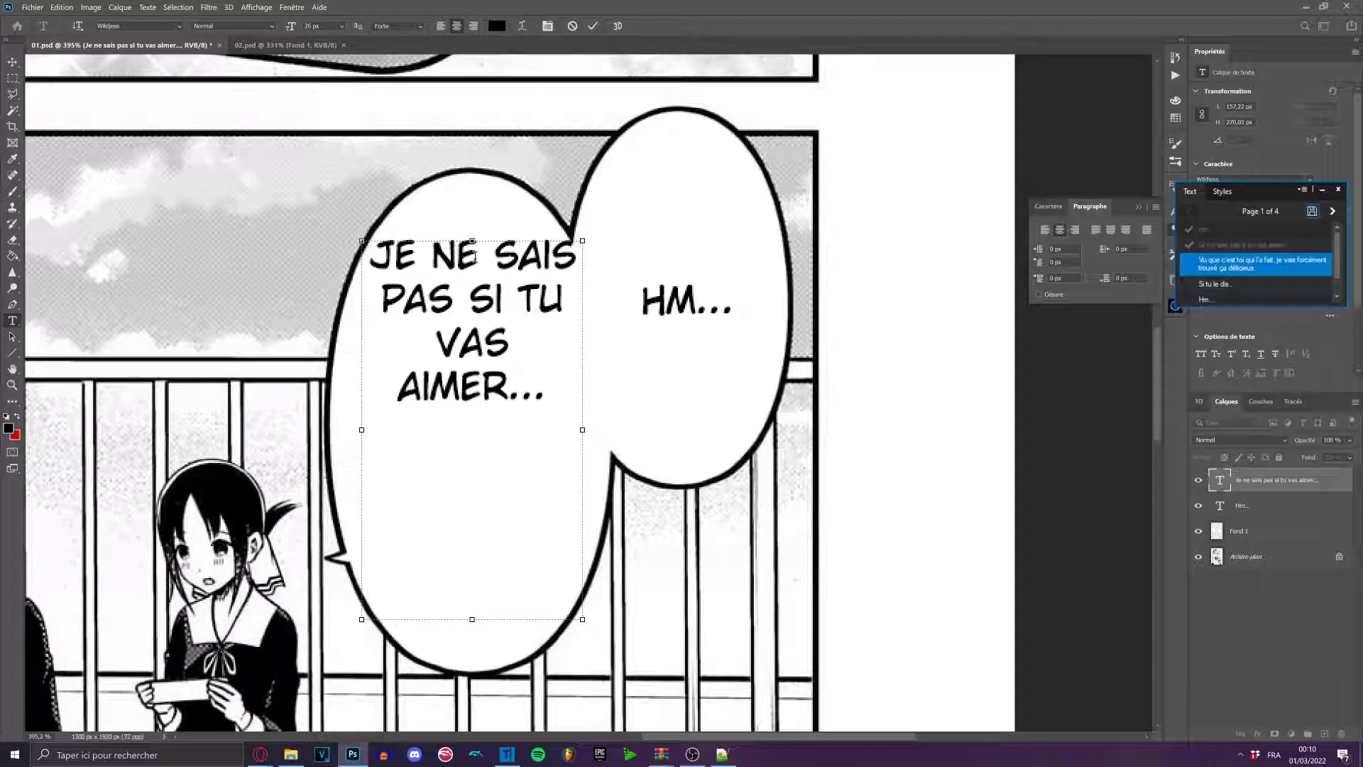
pyautogui.press('Return')
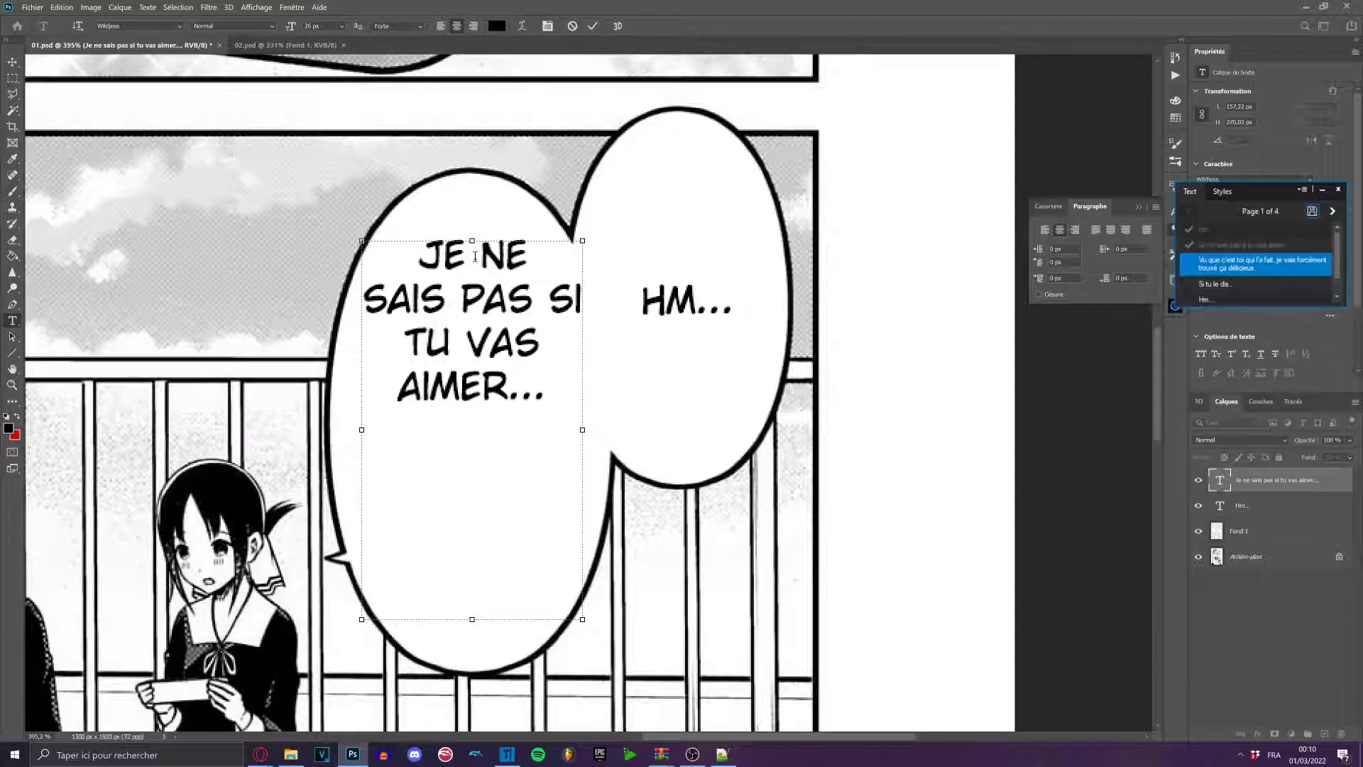
pyautogui.click(535, 303)
pyautogui.press('Return')
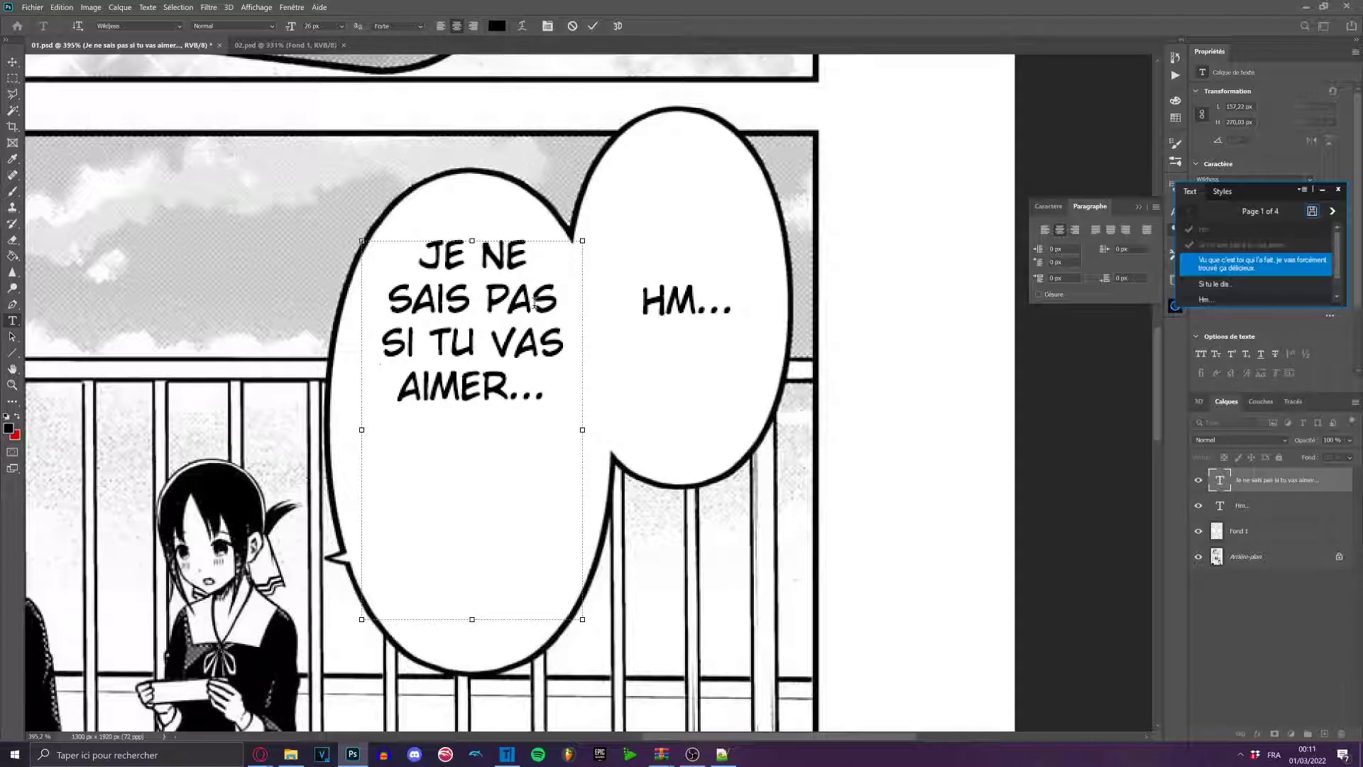
# Move the "Je ne sais pas si tu vas aimer..." text down to the bubble's middle, and raise it about 3 px.
pyautogui.click(12, 62)
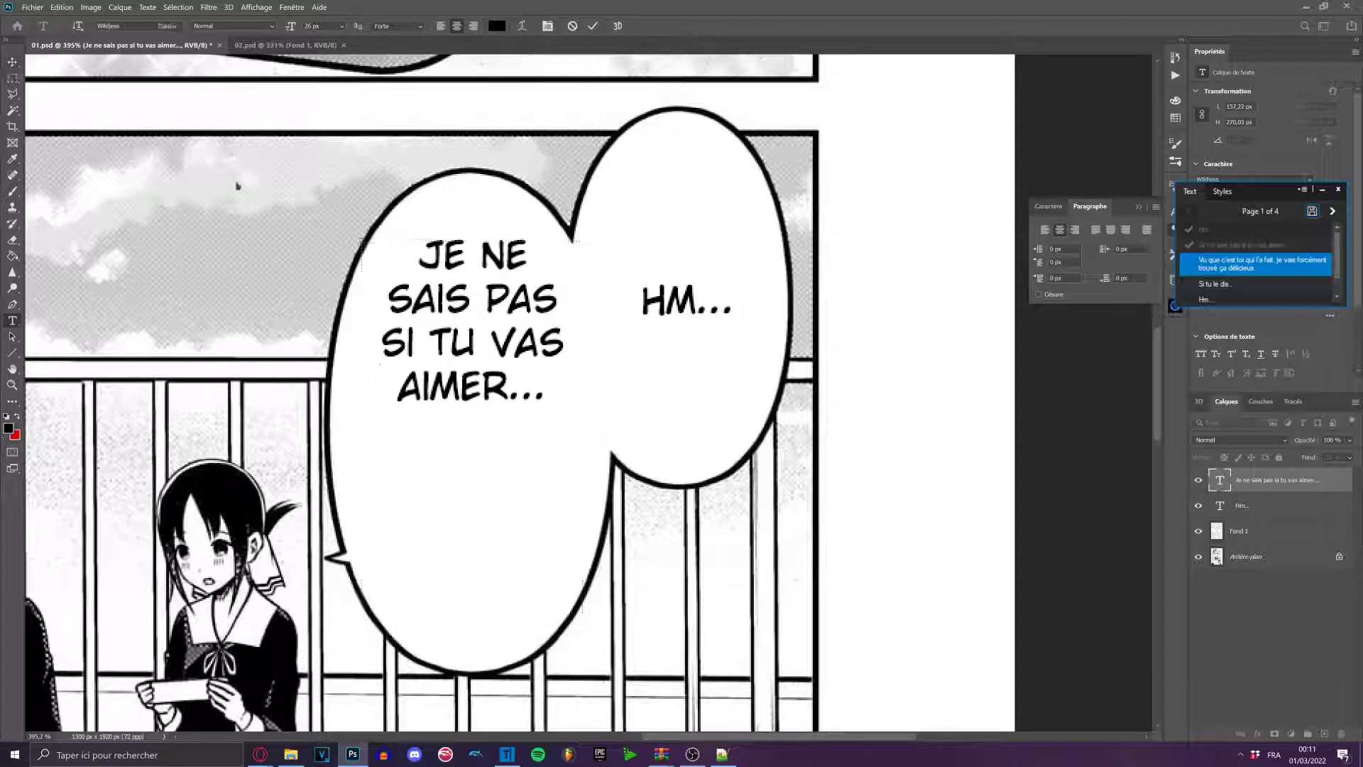
pyautogui.moveTo(441, 329); pyautogui.dragTo(458, 438)
pyautogui.scroll(6, 444, 451)
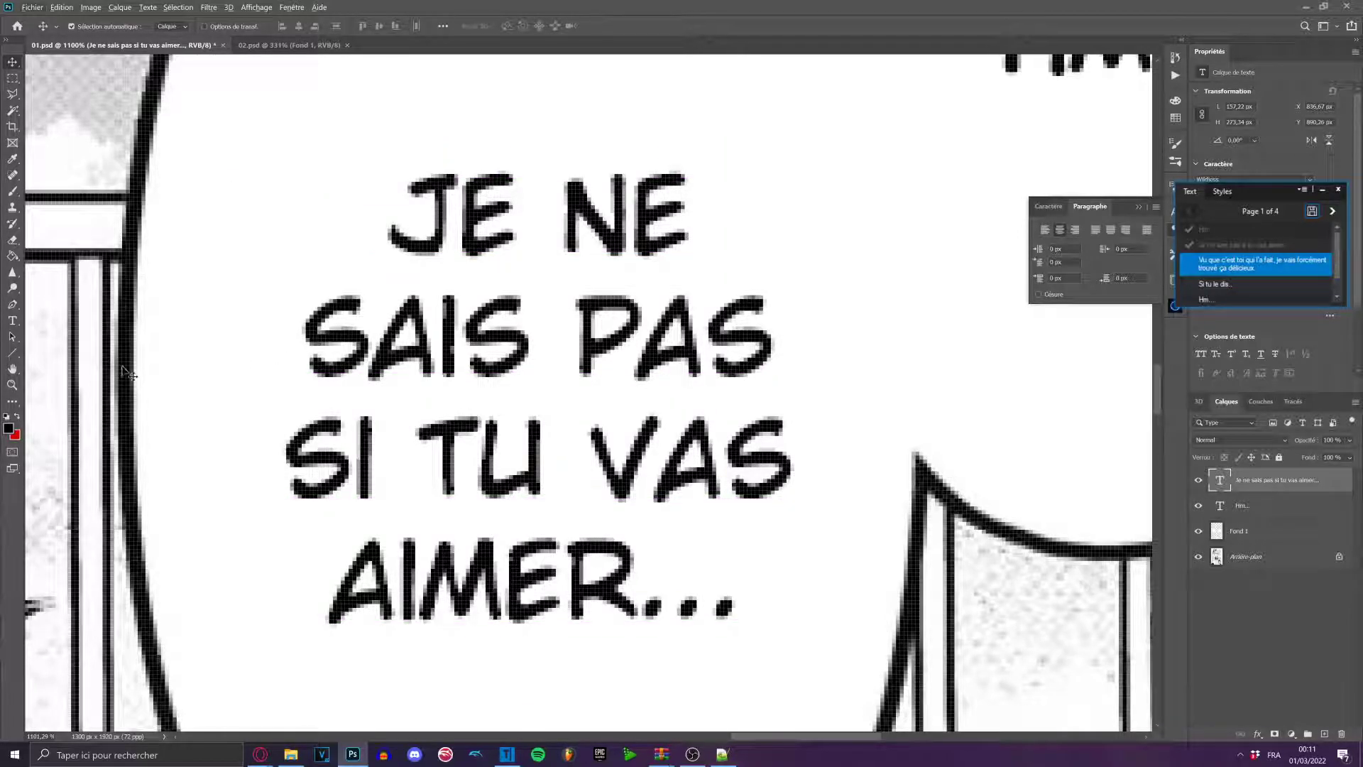
pyautogui.moveTo(444, 348); pyautogui.dragTo(443, 325)
pyautogui.scroll(-8, 444, 325)
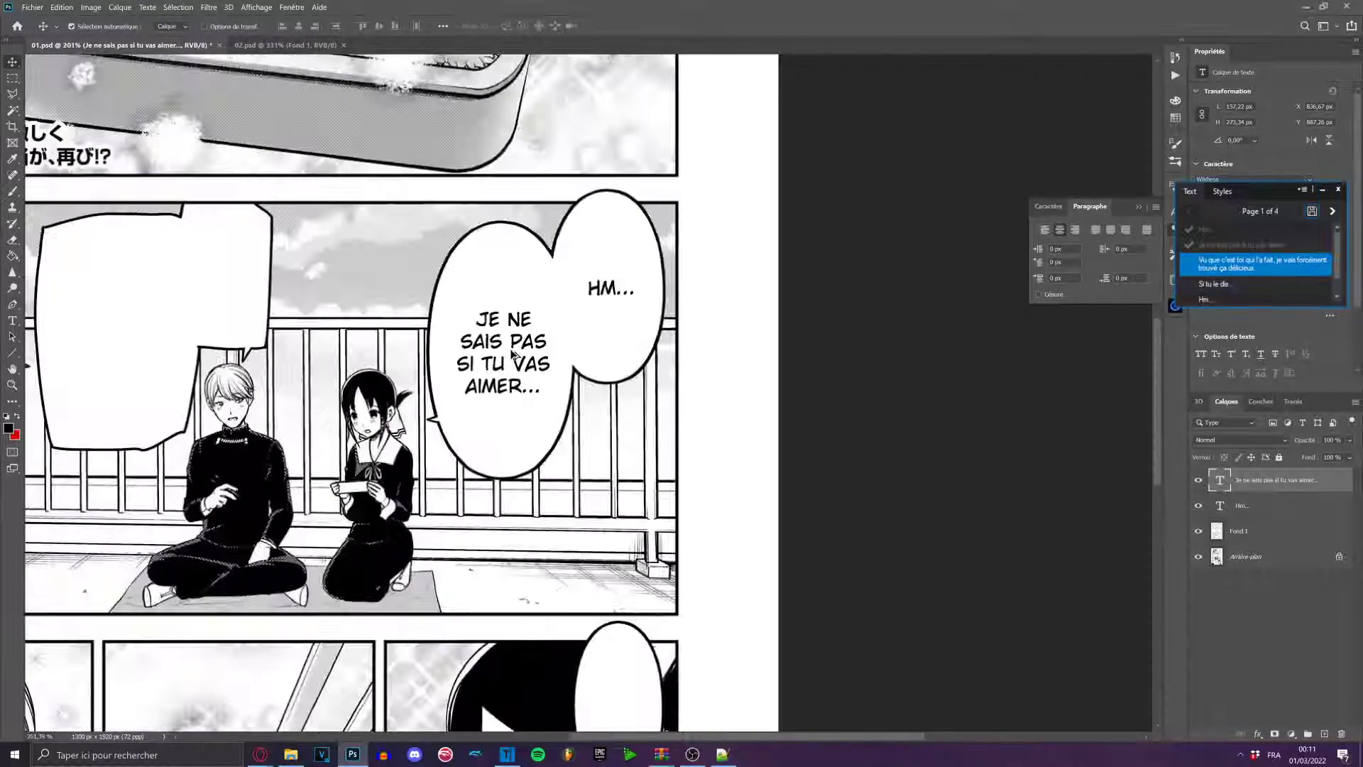
pyautogui.scroll(3, 514, 348)
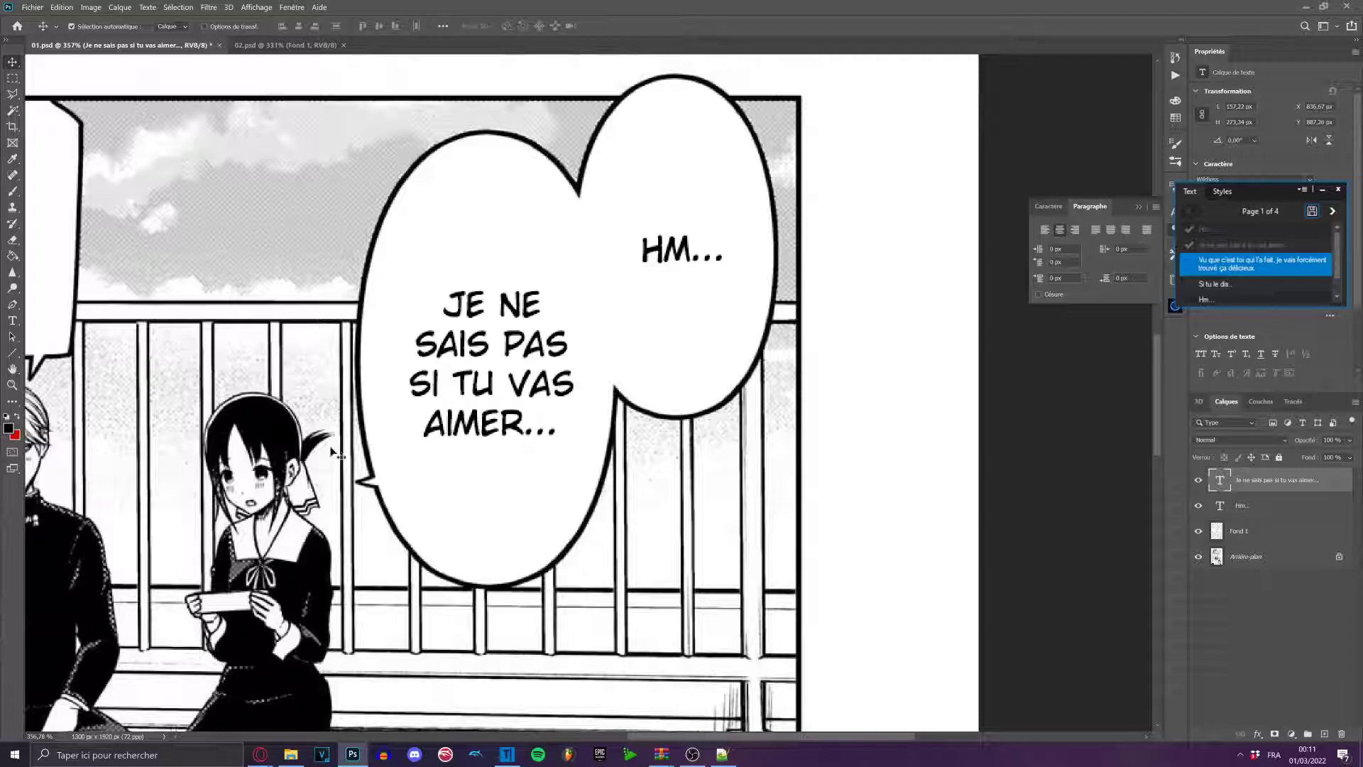
# Widen the "Je ne sais pas si tu vas aimer..." text frame on both sides to about 199 px and fit the page in view.
pyautogui.click(12, 321)
pyautogui.click(484, 389)
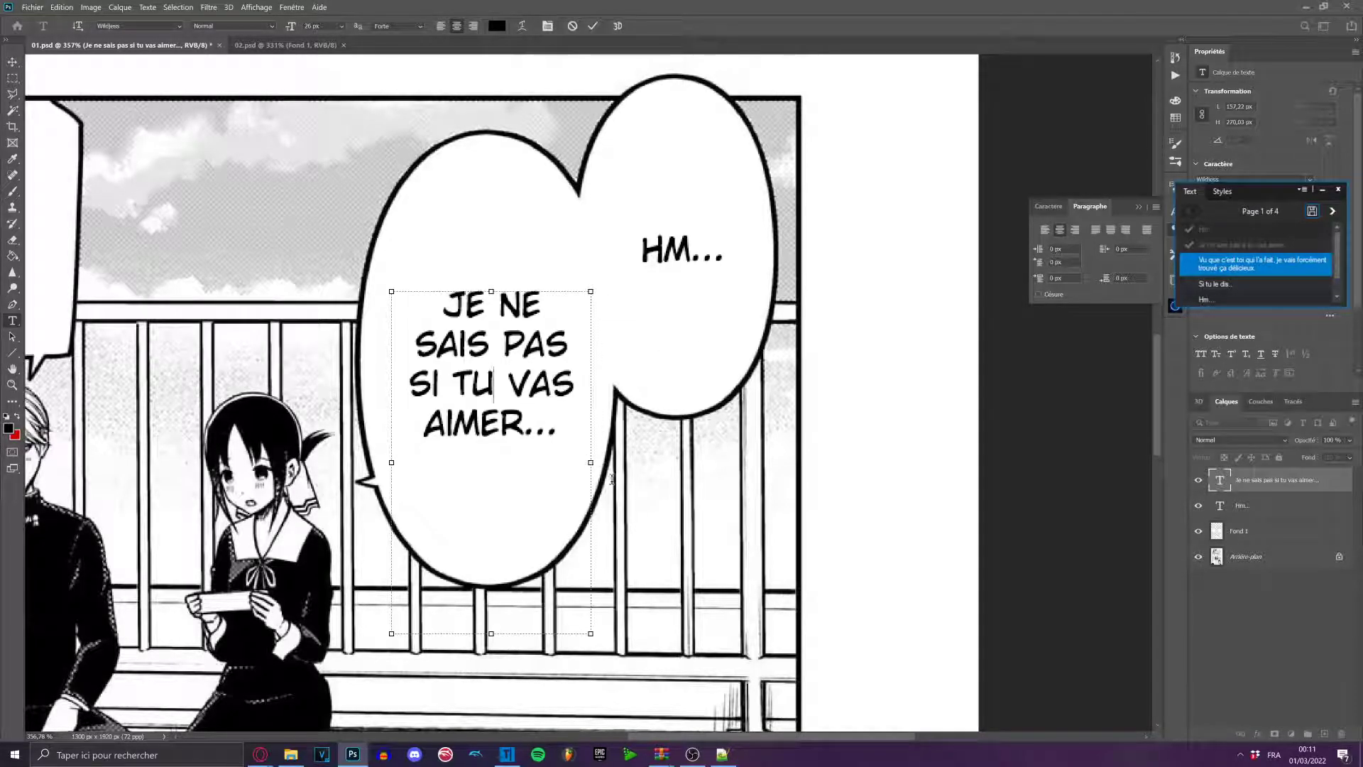
pyautogui.moveTo(590, 462); pyautogui.dragTo(613, 463)
pyautogui.moveTo(388, 462); pyautogui.dragTo(361, 462)
pyautogui.click(12, 62)
pyautogui.hotkey('ctrl', '0')
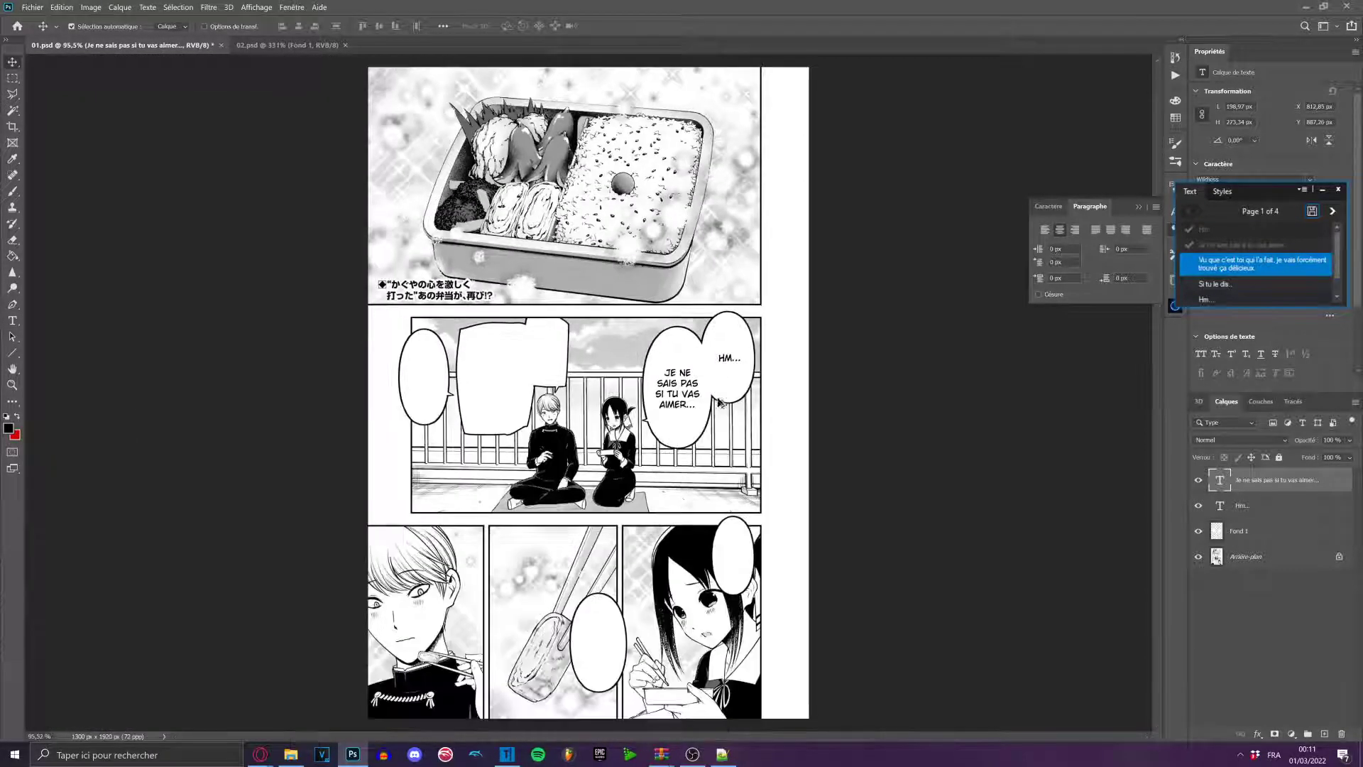
# Try a text size of 31 px for the whole "Je ne sais pas si tu vas aimer..." text and compare it with "Hm...".
pyautogui.scroll(3, 807, 341)
pyautogui.scroll(2, 642, 359)
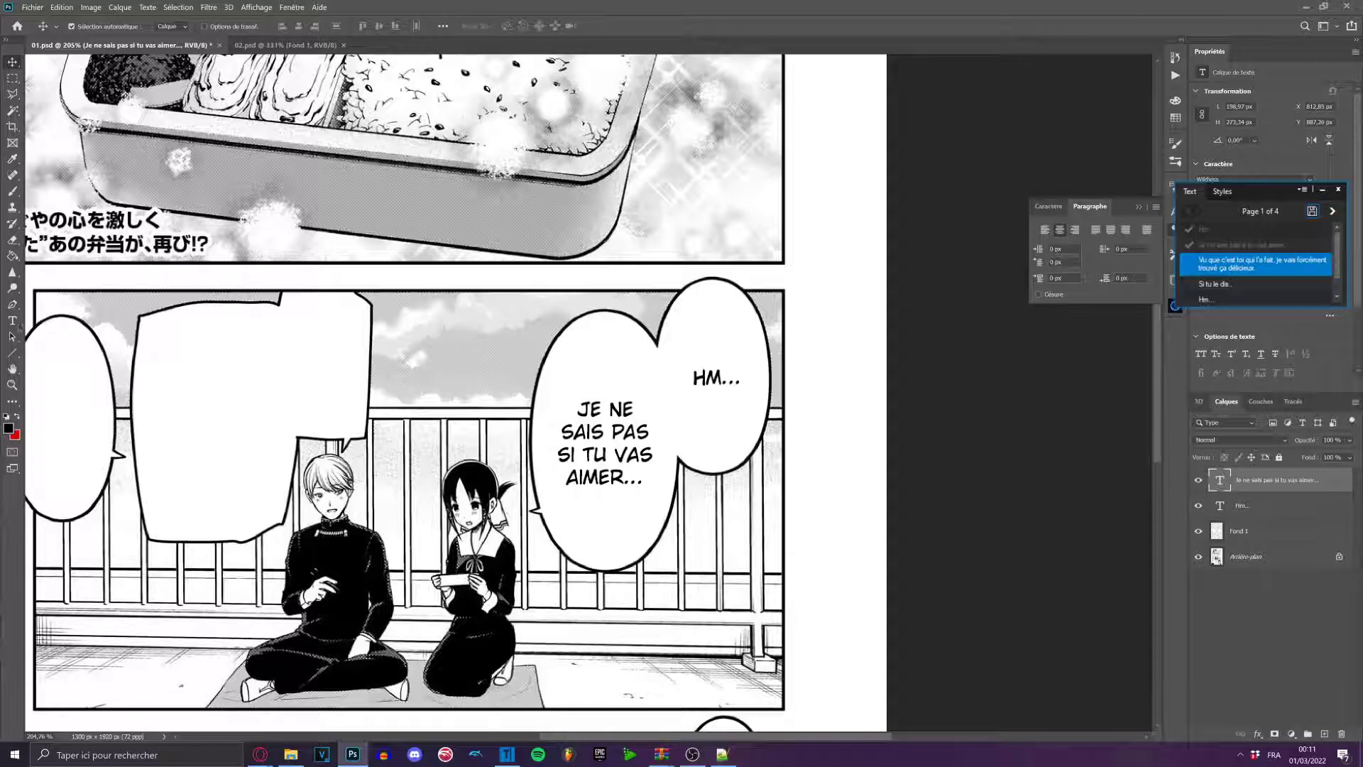
pyautogui.click(12, 320)
pyautogui.scroll(3, 651, 443)
pyautogui.click(605, 432)
pyautogui.hotkey('ctrl', 'a')
pyautogui.click(315, 27)
pyautogui.scroll(5, 316, 26)
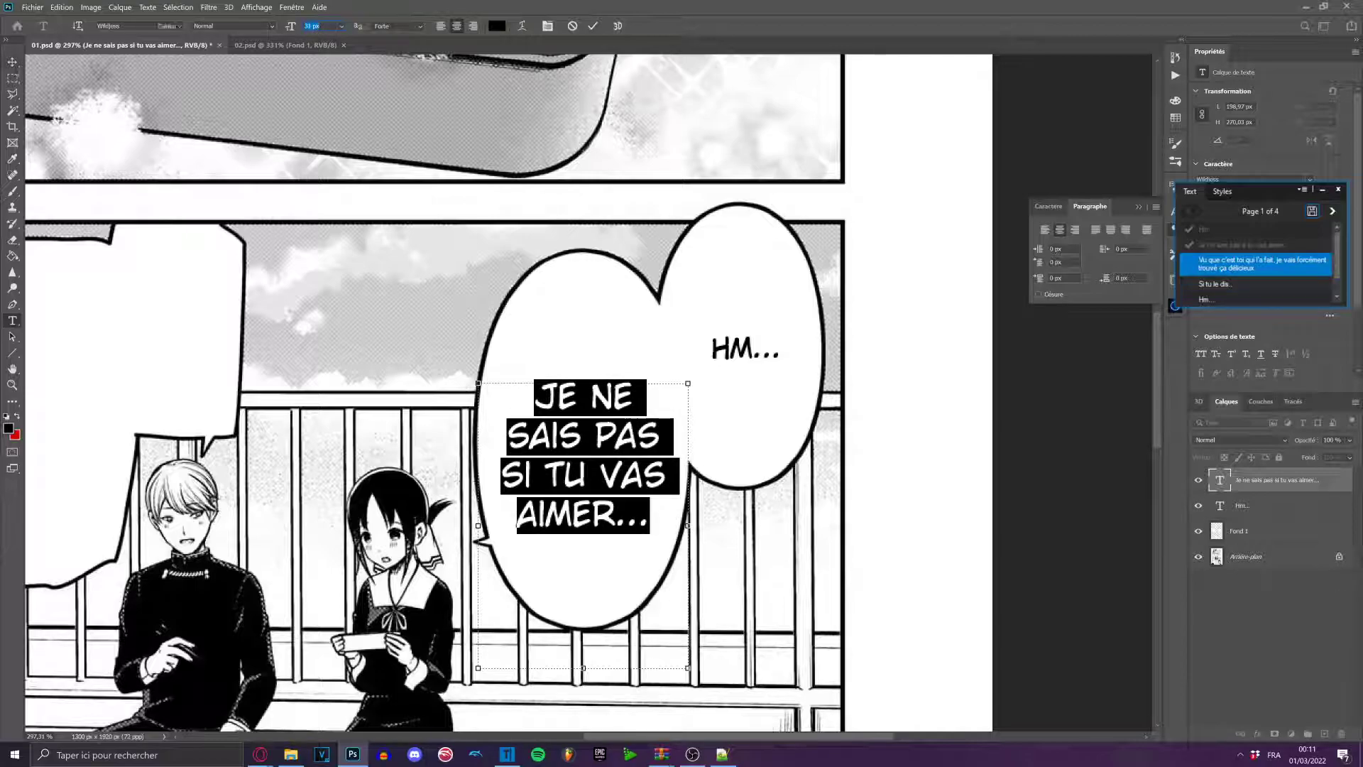
pyautogui.click(12, 64)
pyautogui.scroll(-5, 502, 281)
pyautogui.scroll(6, 512, 346)
pyautogui.scroll(-6, 499, 362)
pyautogui.scroll(3, 715, 374)
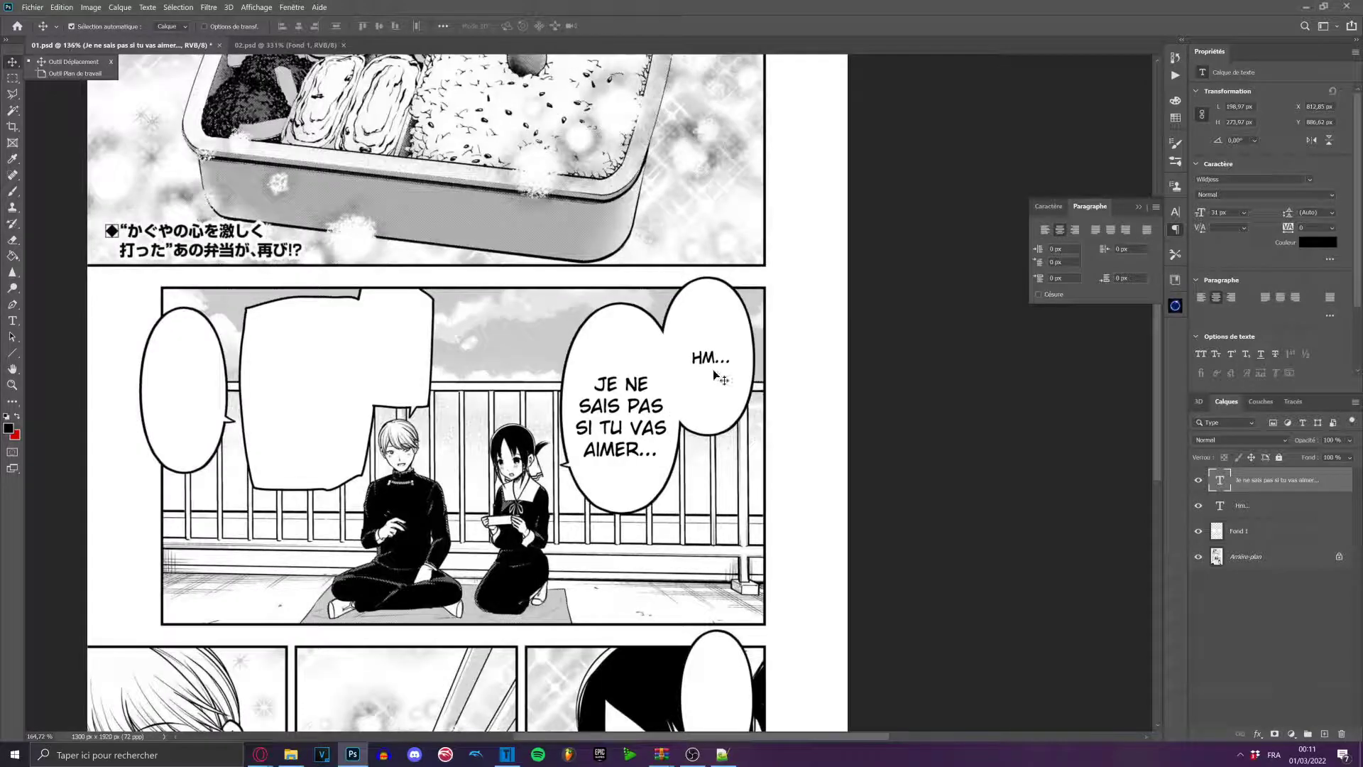
# Undo the size increase of the "Je ne sais pas si tu vas aimer..." text and view the whole page.
pyautogui.hotkey('ctrl', 'z')
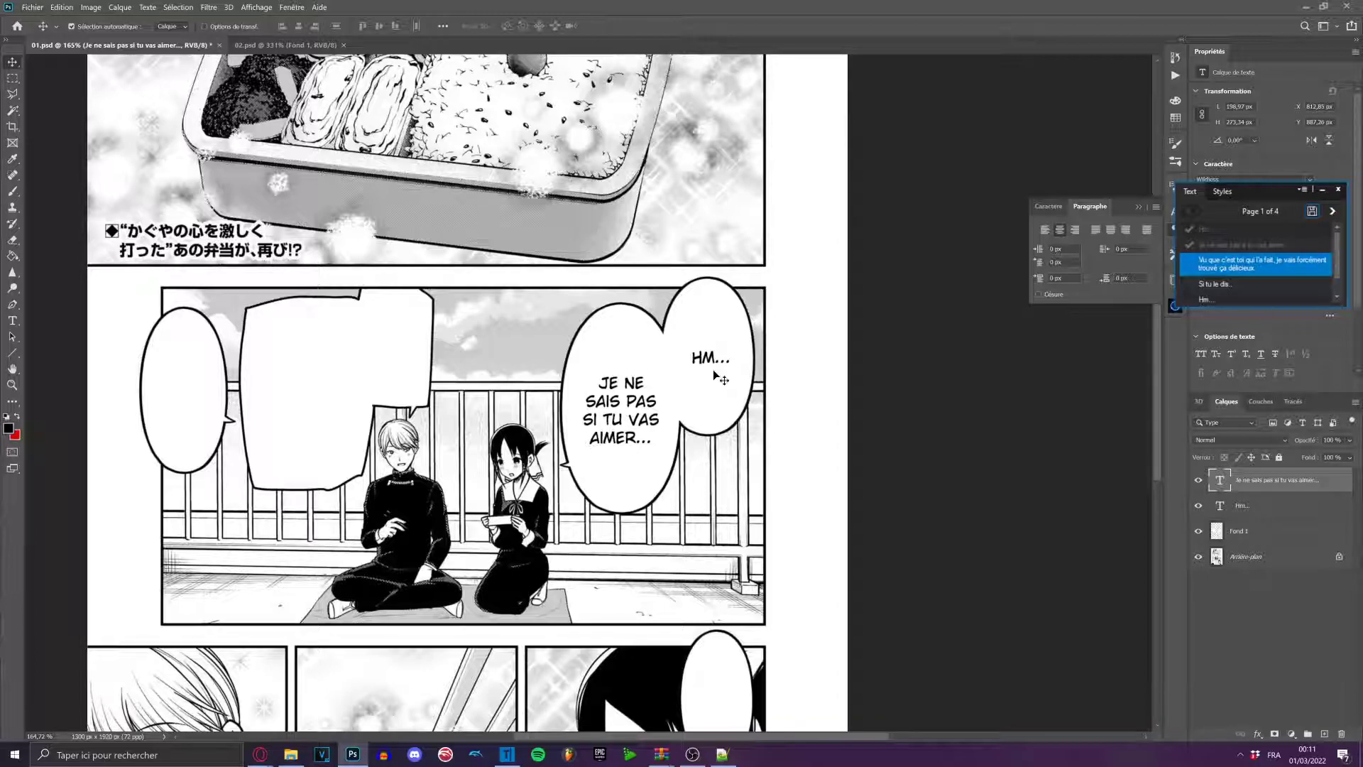
pyautogui.scroll(-5, 718, 377)
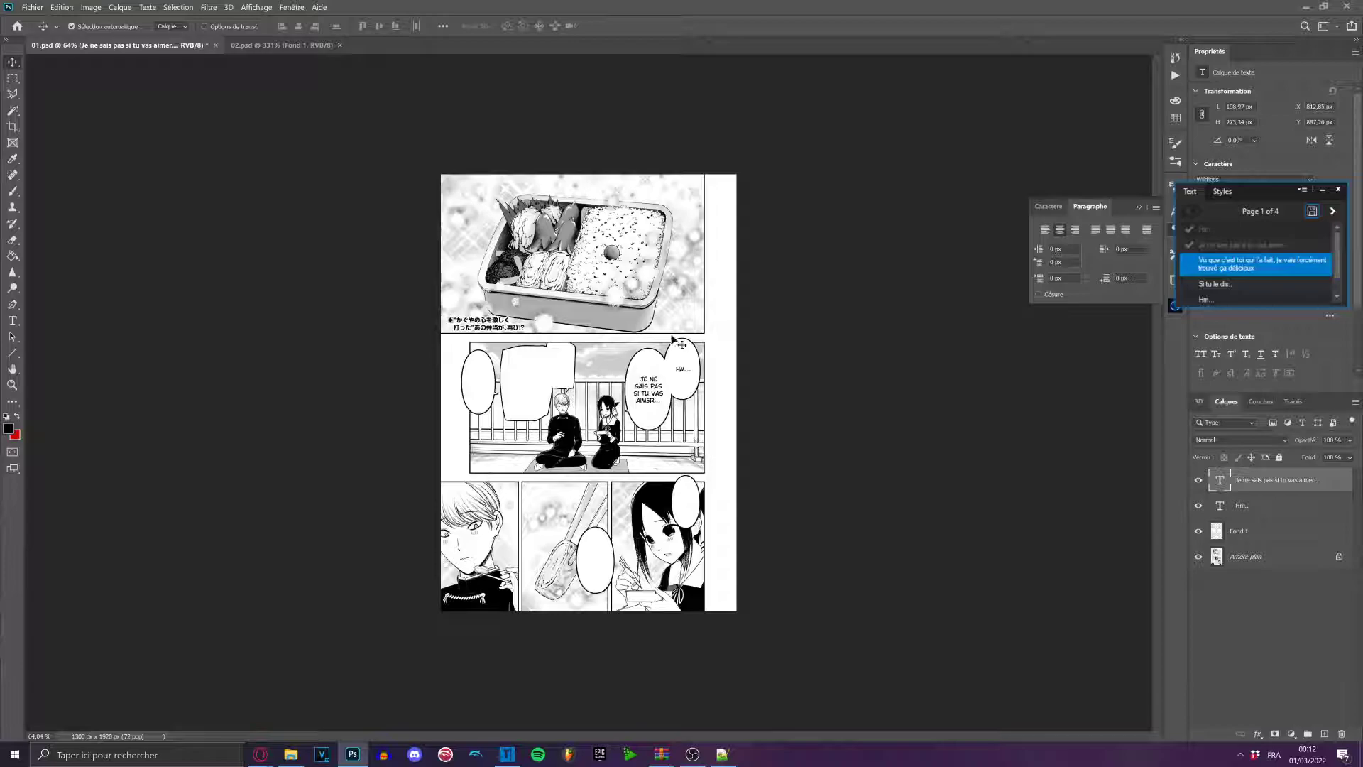
# Try a text size of 36 px for the whole "Hm..." text and compare it with the neighbouring bubble's text.
pyautogui.click(12, 320)
pyautogui.scroll(6, 636, 440)
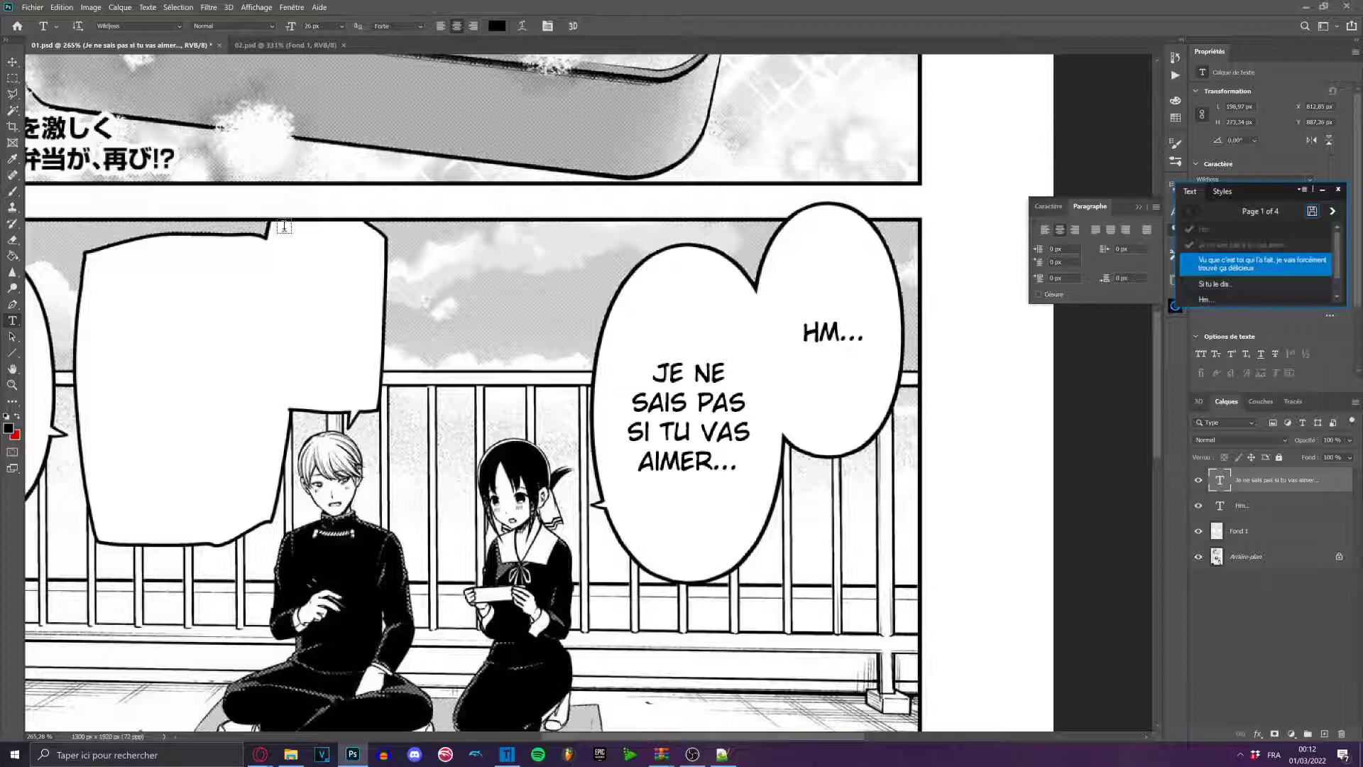
pyautogui.click(850, 336)
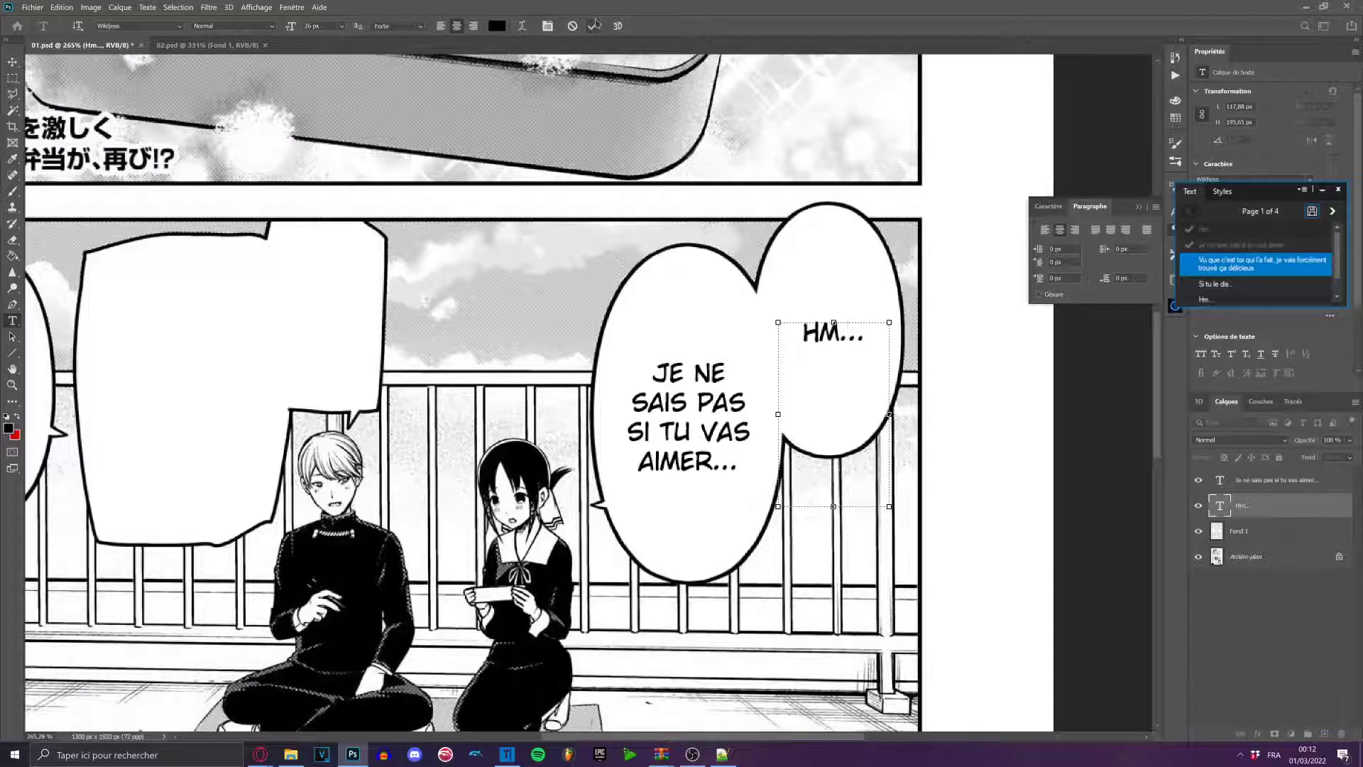
pyautogui.hotkey('ctrl', 'a')
pyautogui.click(318, 25)
pyautogui.press('Up')
pyautogui.click(12, 61)
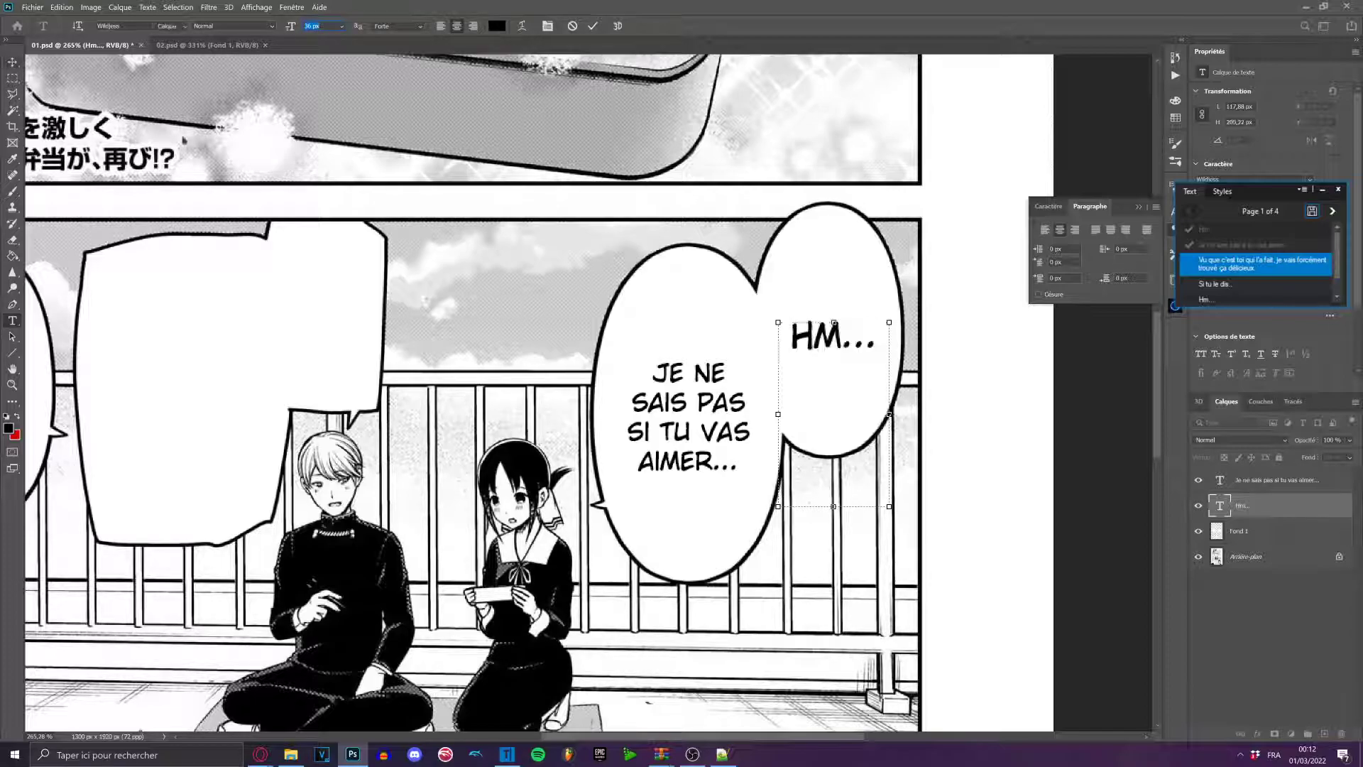
pyautogui.scroll(-10, 803, 373)
pyautogui.scroll(7, 772, 364)
pyautogui.scroll(2, 618, 440)
pyautogui.scroll(-1, 639, 411)
pyautogui.scroll(2, 653, 387)
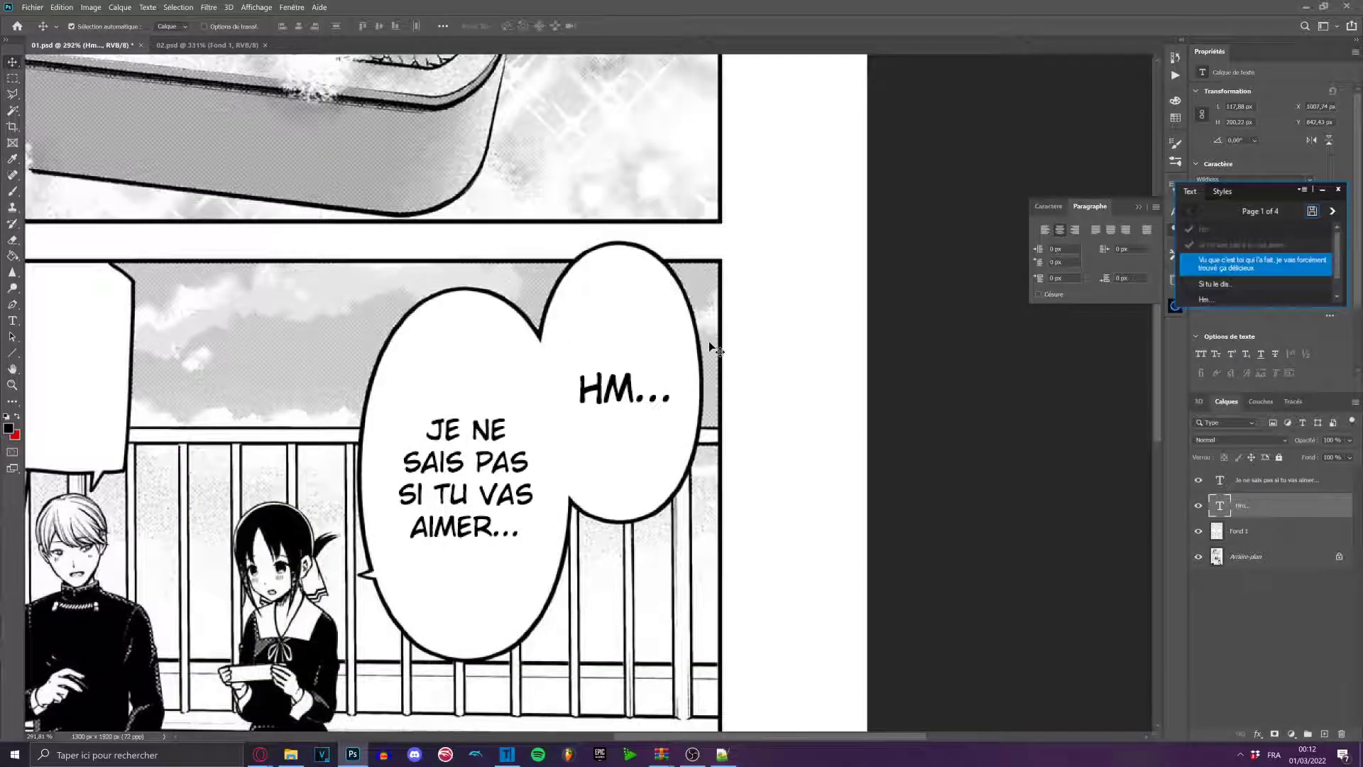
# Undo the size increase of the "Hm..." text and return to the Text tool.
pyautogui.hotkey('ctrl', 'z')
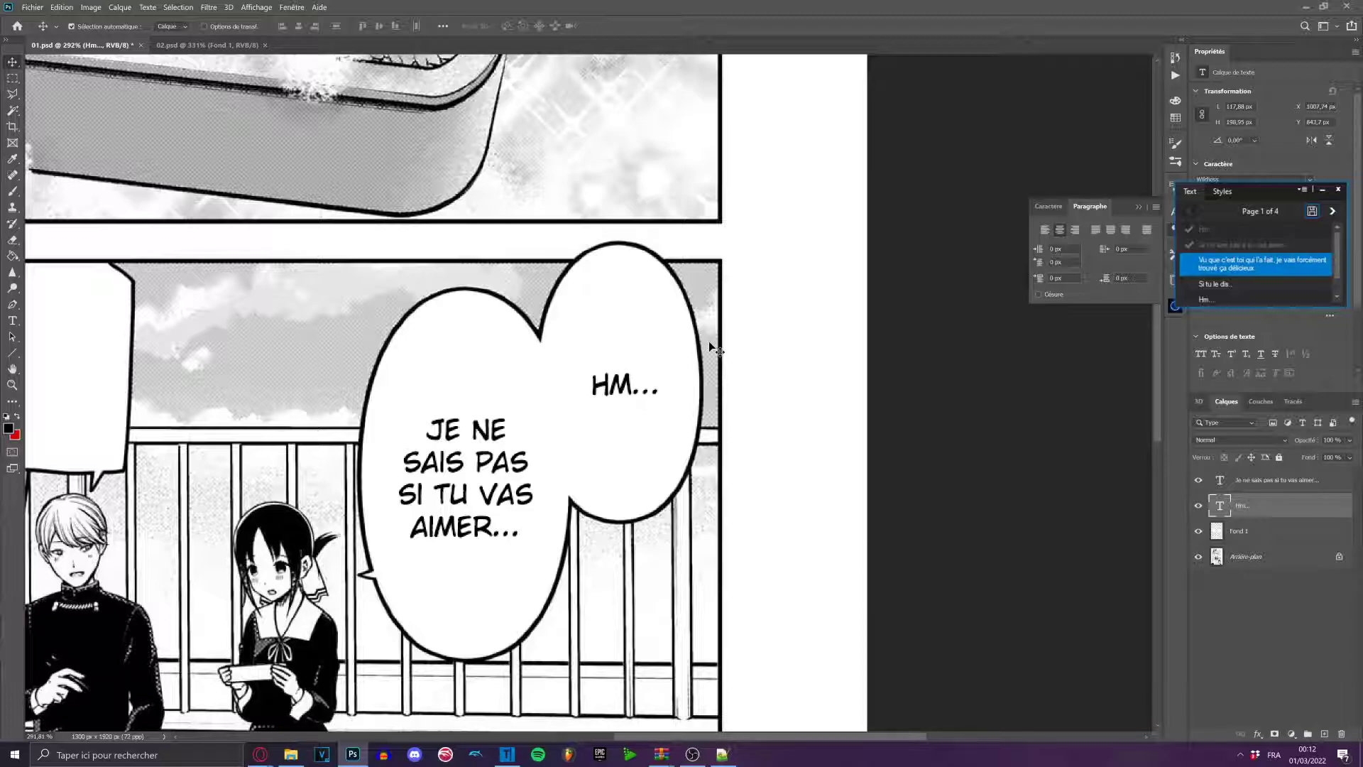
pyautogui.scroll(-2, 561, 312)
pyautogui.scroll(-2, 553, 349)
pyautogui.scroll(3, 349, 364)
pyautogui.click(12, 323)
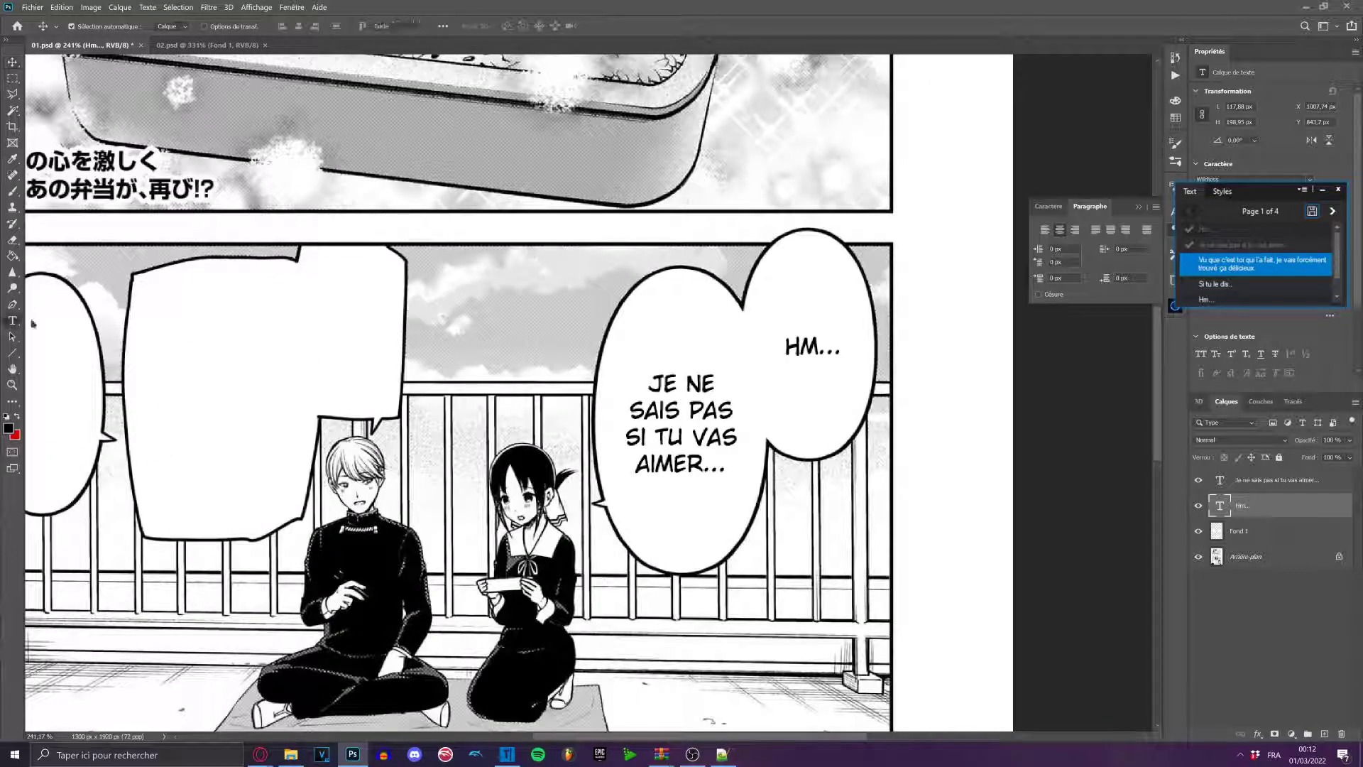
# Add a text box in the joined bubble's small right section and insert "Vu que c'est toi qui l'a fait, je vais forcément trouvé ça délicieux.".
pyautogui.scroll(3, 271, 283)
pyautogui.moveTo(317, 236); pyautogui.dragTo(502, 549)
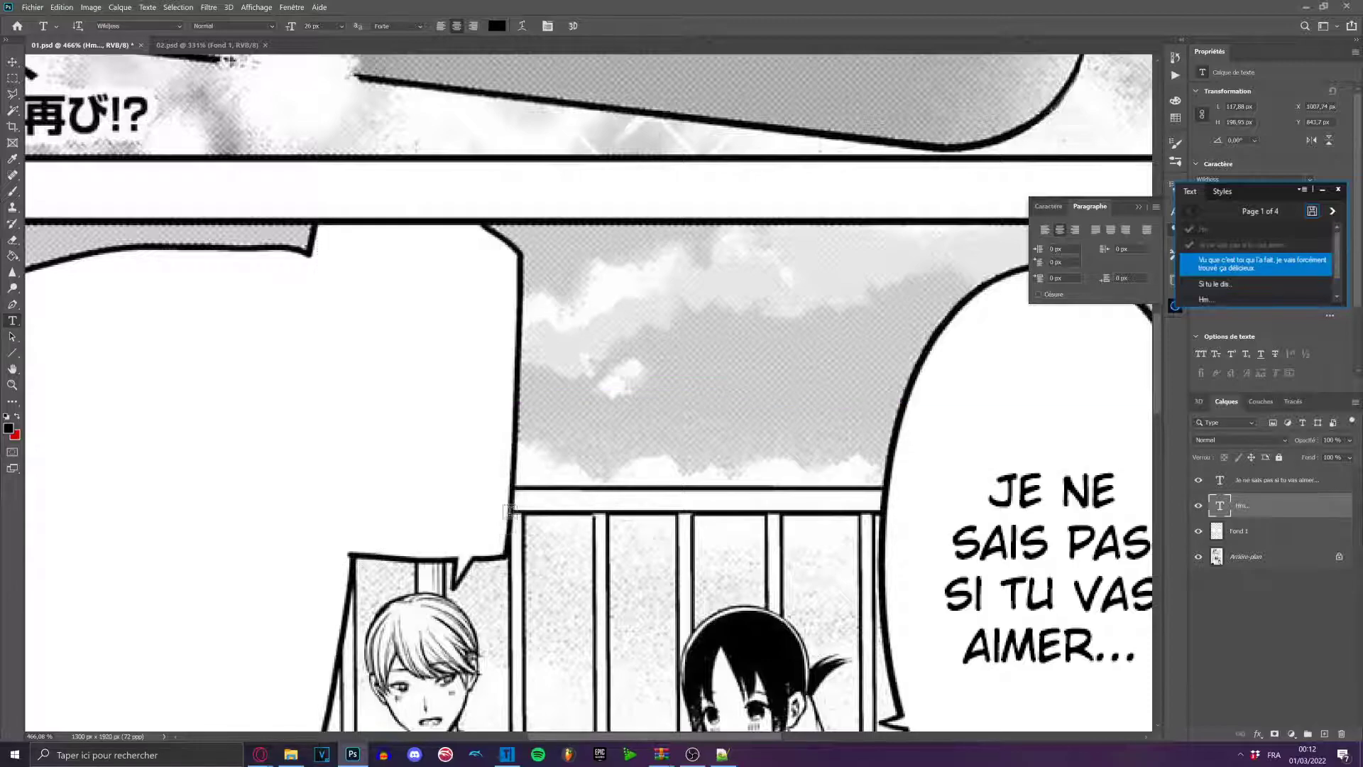
pyautogui.hotkey('ctrl', 'v')
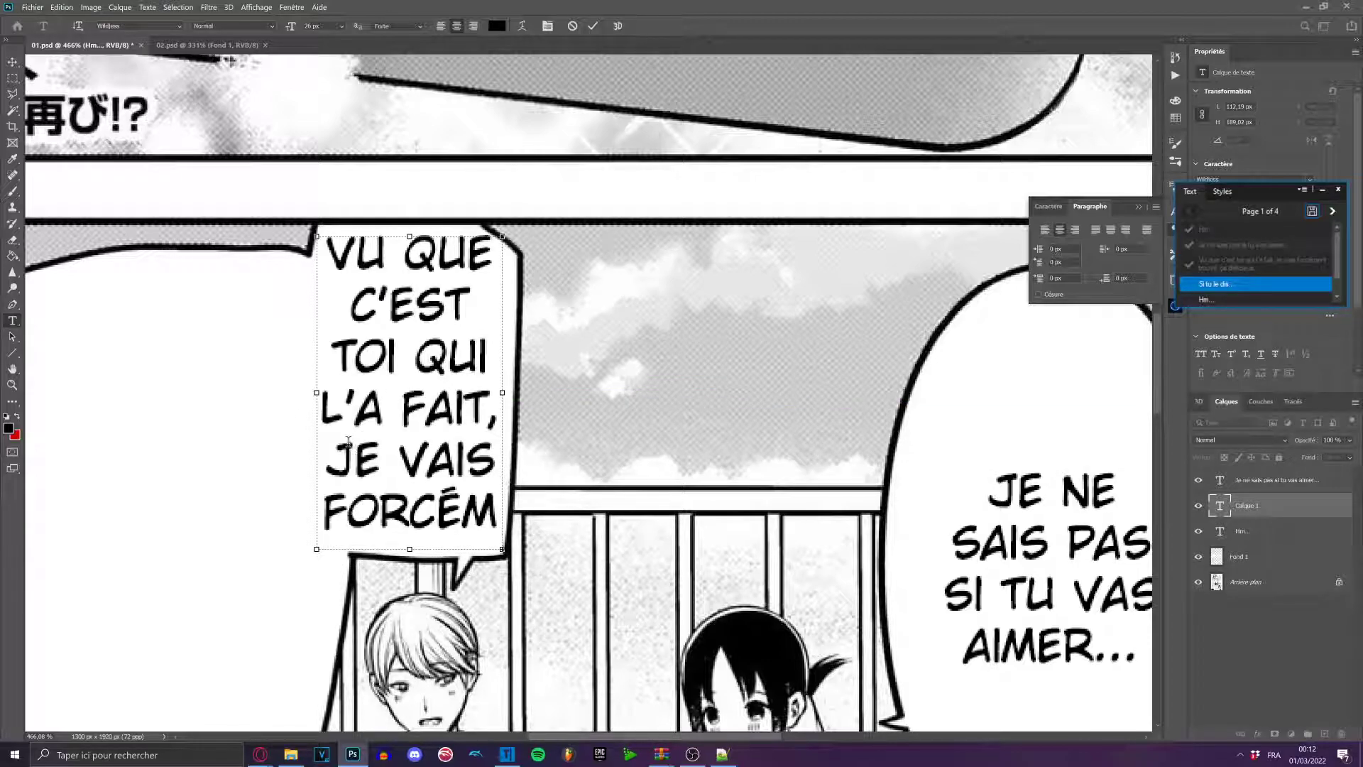
# Shorten the small section's text to "Vu que c'est toi qui l'a fait," by deleting everything after the comma.
pyautogui.moveTo(348, 442); pyautogui.dragTo(576, 591)
pyautogui.press('BackSpace')
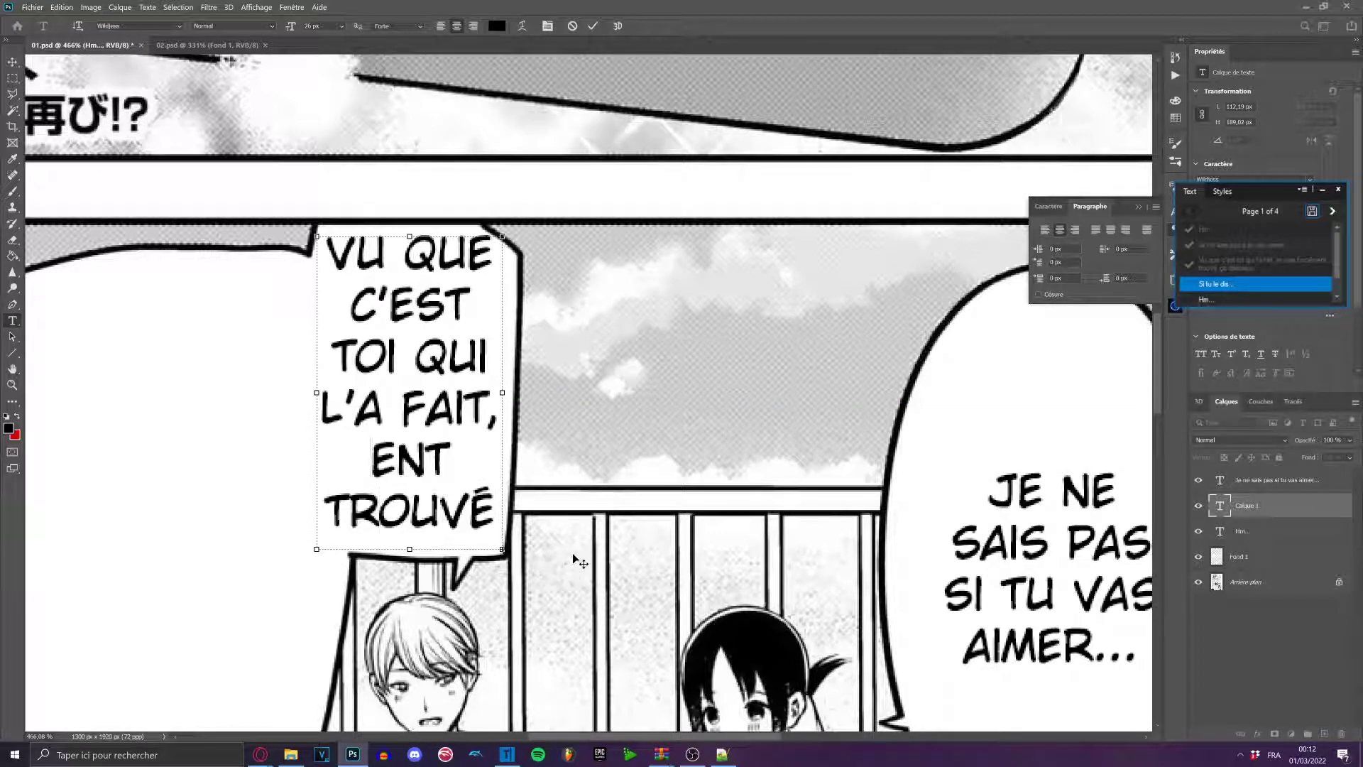
pyautogui.moveTo(366, 465); pyautogui.dragTo(513, 526)
pyautogui.press('BackSpace')
pyautogui.moveTo(339, 468); pyautogui.dragTo(498, 519)
pyautogui.press('BackSpace')
pyautogui.moveTo(373, 459); pyautogui.dragTo(433, 472)
pyautogui.press('BackSpace')
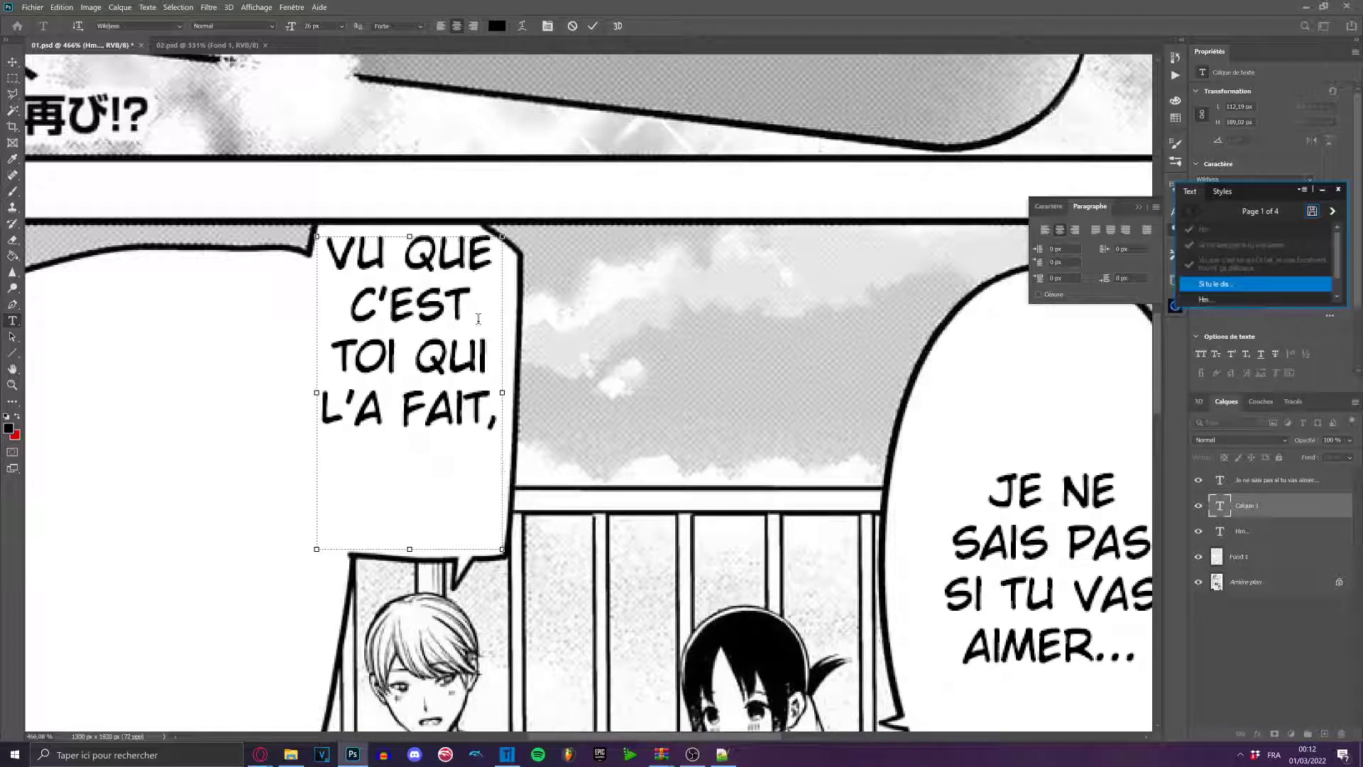
# Move the "Vu que c'est toi qui l'a fait," text slightly lower in its bubble section and compare it with the page.
pyautogui.moveTo(553, 342); pyautogui.dragTo(555, 395)
pyautogui.click(10, 64)
pyautogui.scroll(-6, 403, 382)
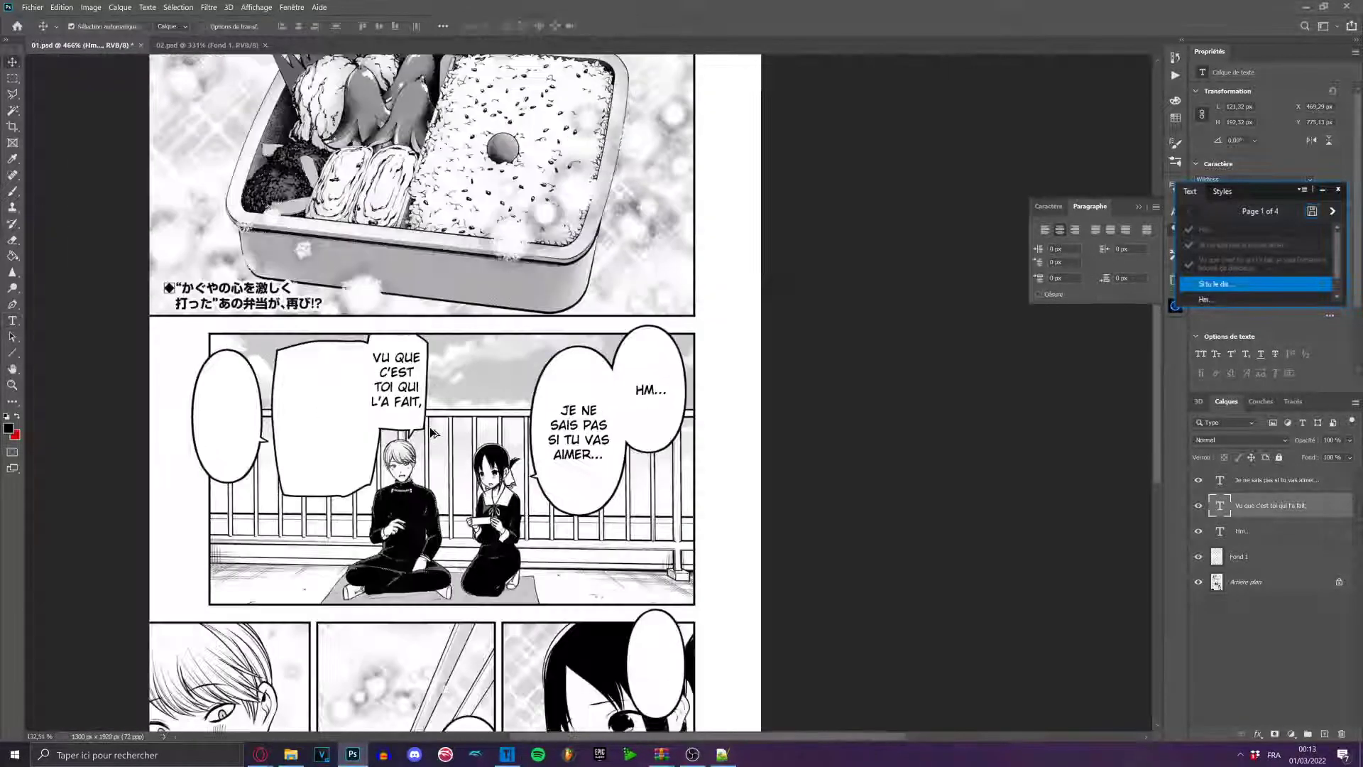
pyautogui.scroll(3, 477, 406)
pyautogui.scroll(2, 294, 374)
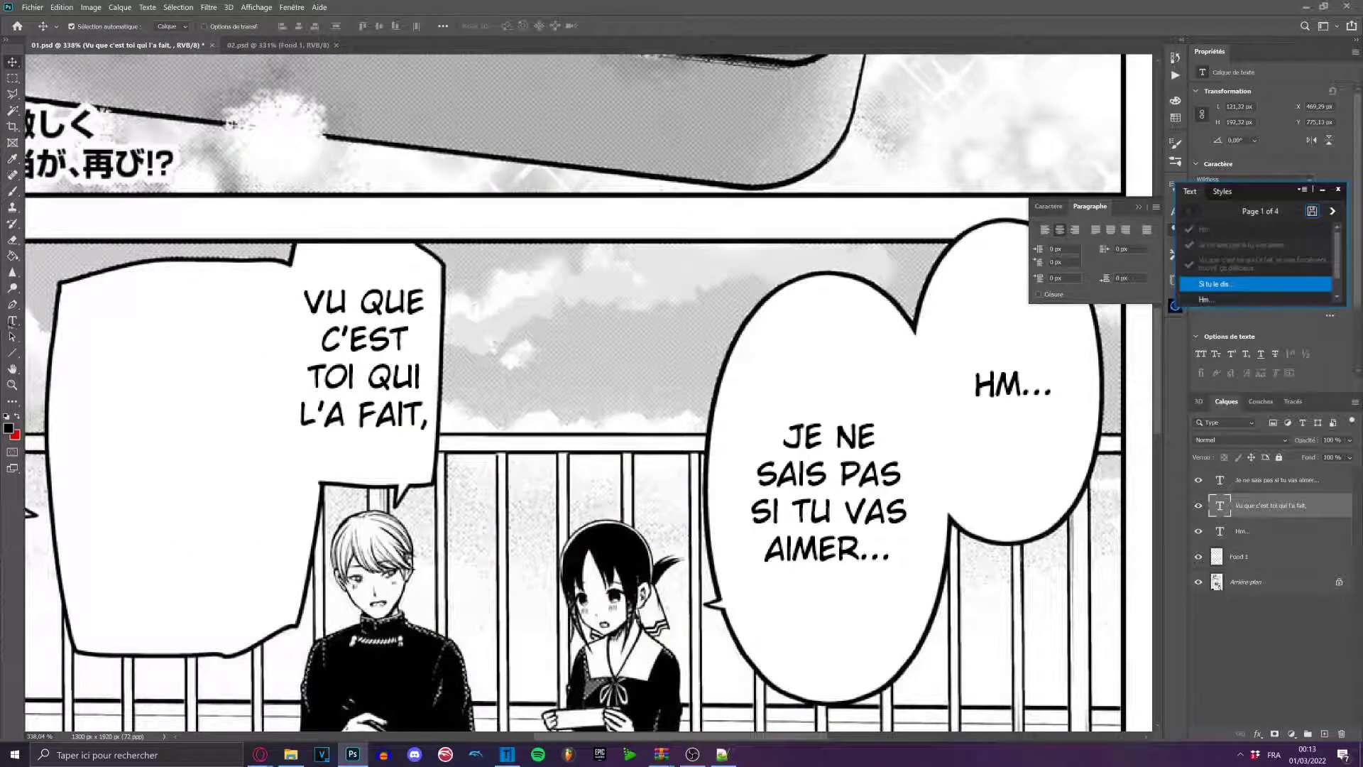
# Set the whole "Vu que c'est toi qui l'a fait," text to a size of 20 px.
pyautogui.click(13, 321)
pyautogui.click(392, 361)
pyautogui.hotkey('ctrl', 'a')
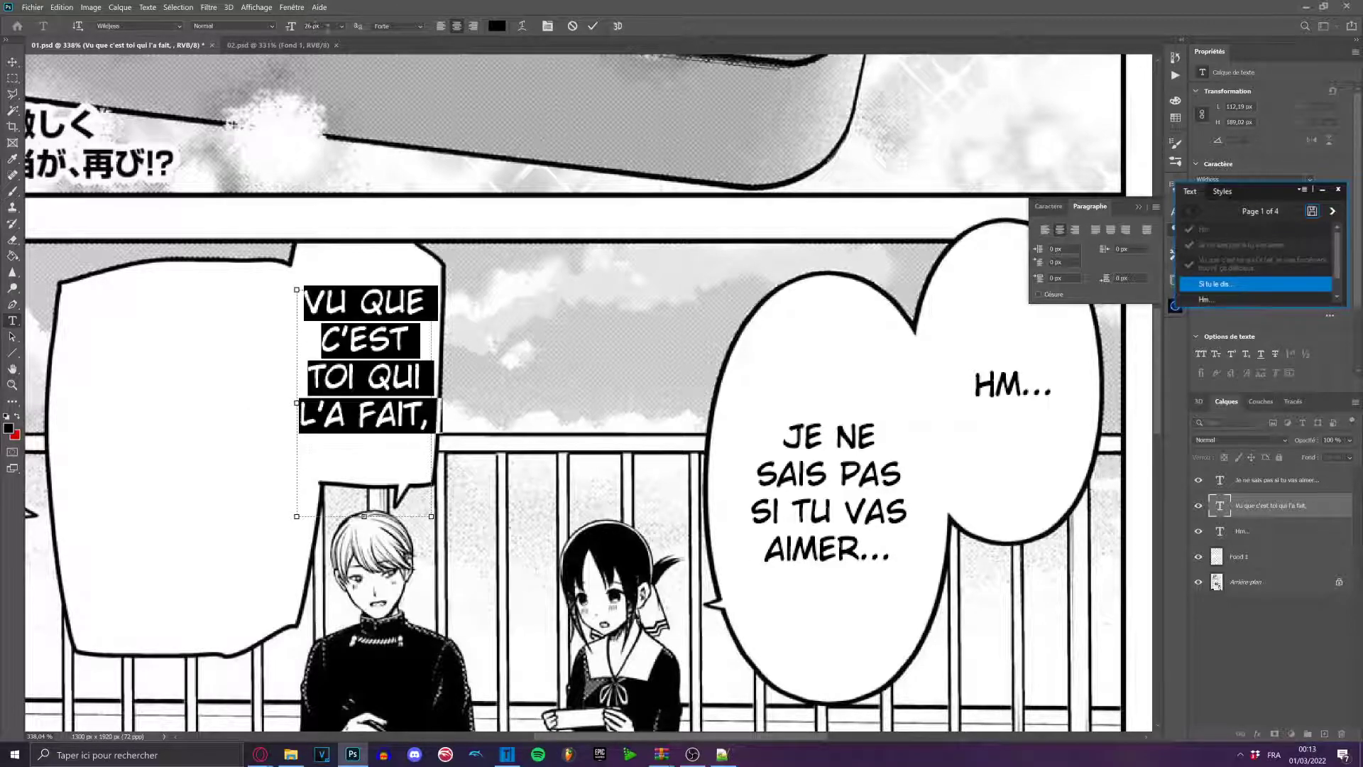
pyautogui.click(327, 27)
pyautogui.scroll(-6, 327, 28)
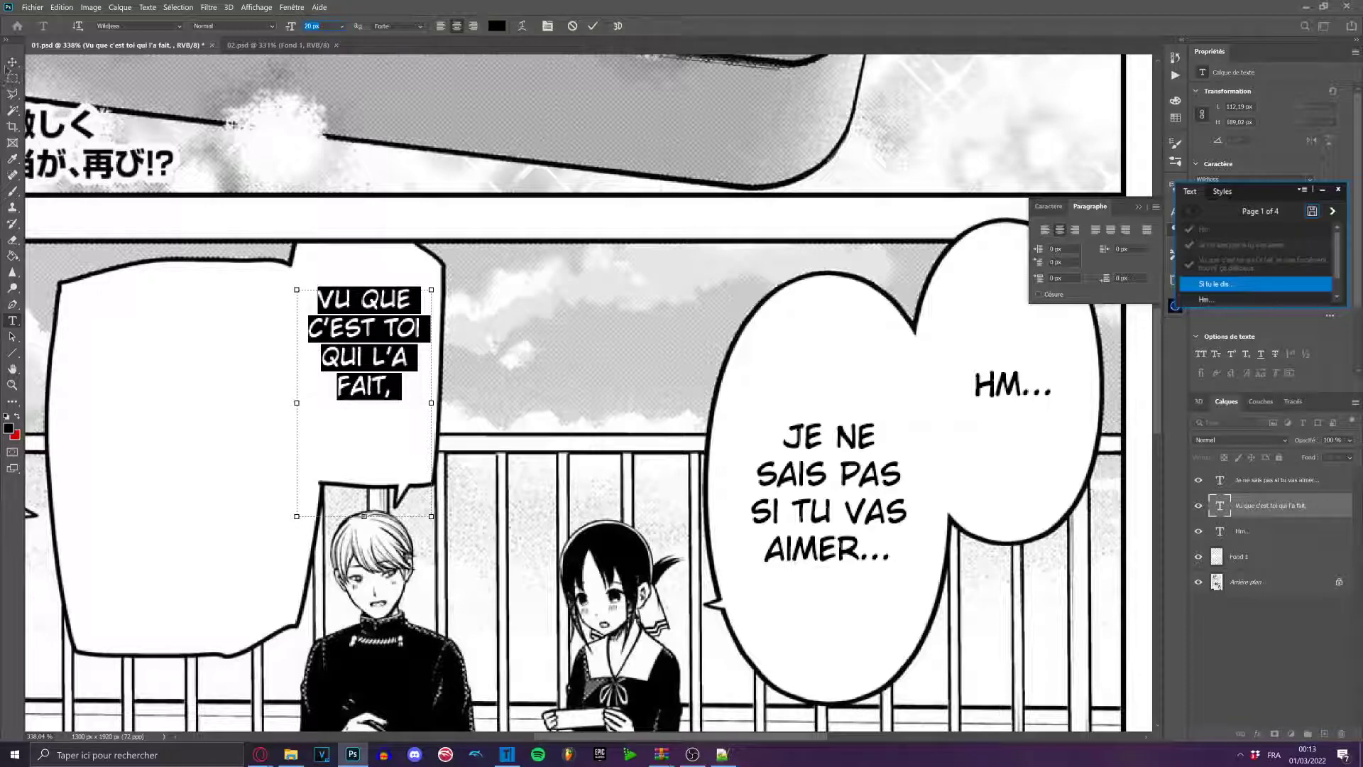
# Centre the "Vu que c'est toi qui l'a fait," text in its bubble section, checking the spacing with a temporary rectangular selection.
pyautogui.click(12, 62)
pyautogui.scroll(-5, 410, 262)
pyautogui.scroll(6, 430, 321)
pyautogui.scroll(2, 419, 340)
pyautogui.moveTo(419, 340); pyautogui.dragTo(498, 579)
pyautogui.press('m')
pyautogui.hotkey('ctrl', 'd')
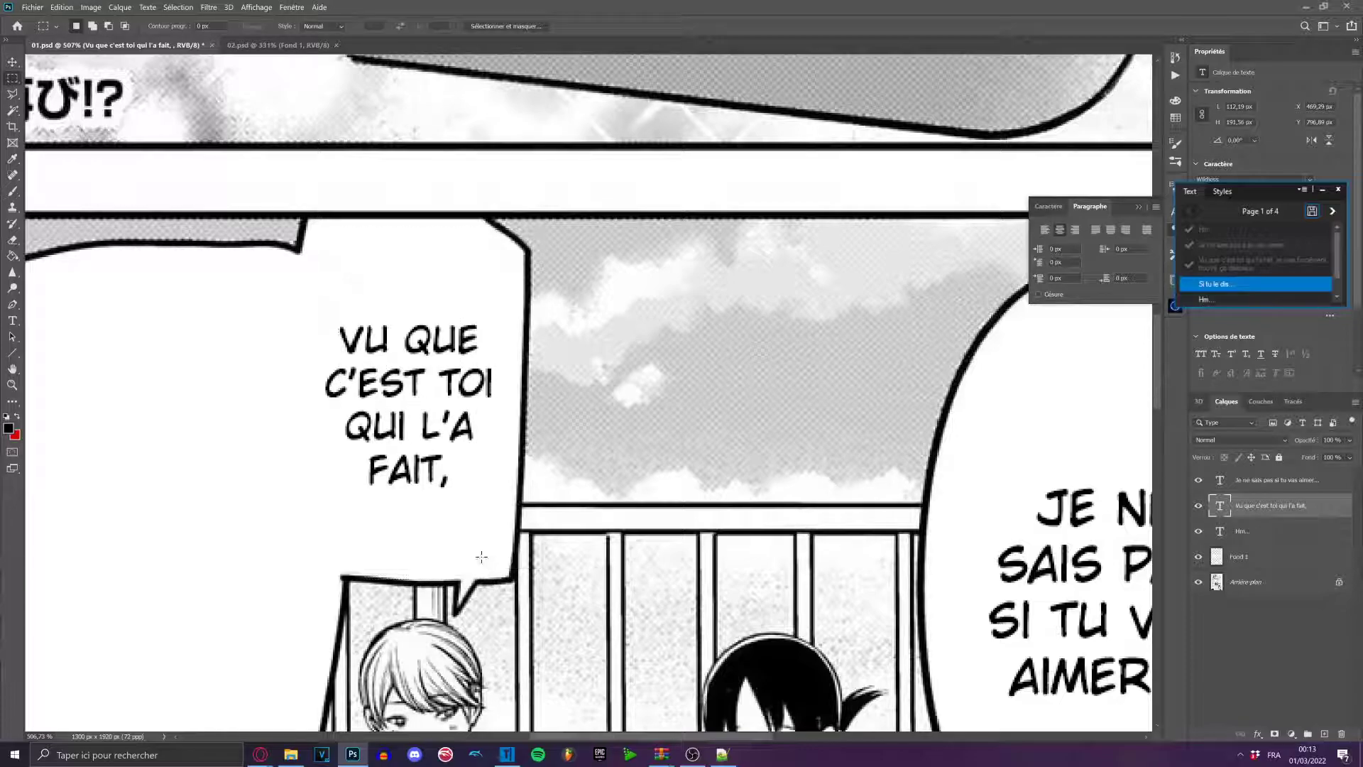
pyautogui.scroll(-8, 481, 466)
pyautogui.scroll(4, 323, 447)
pyautogui.press('v')
pyautogui.moveTo(511, 414); pyautogui.dragTo(509, 412)
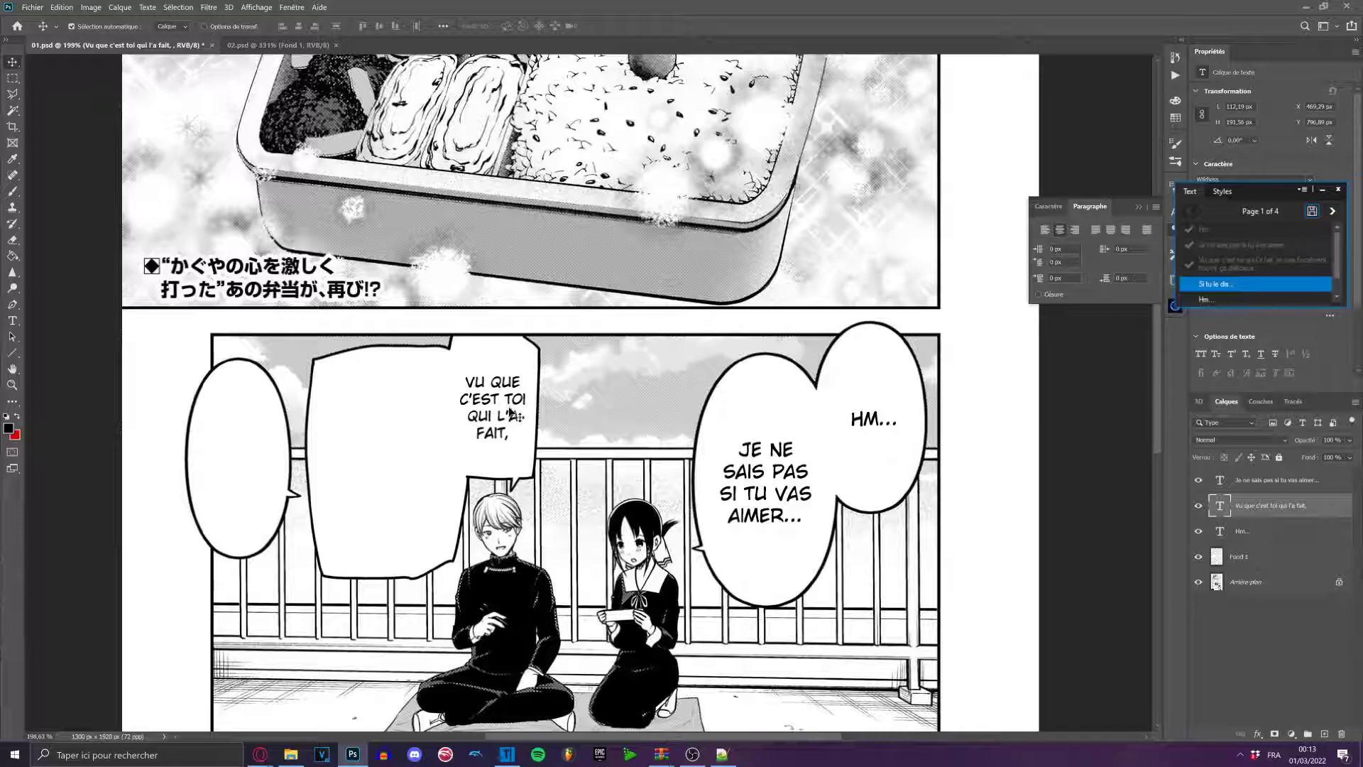
# Add a text box in the joined bubble's large section containing only "Je vais forcément trouvé ça délicieux." from the script line.
pyautogui.press('t')
pyautogui.scroll(2, 355, 657)
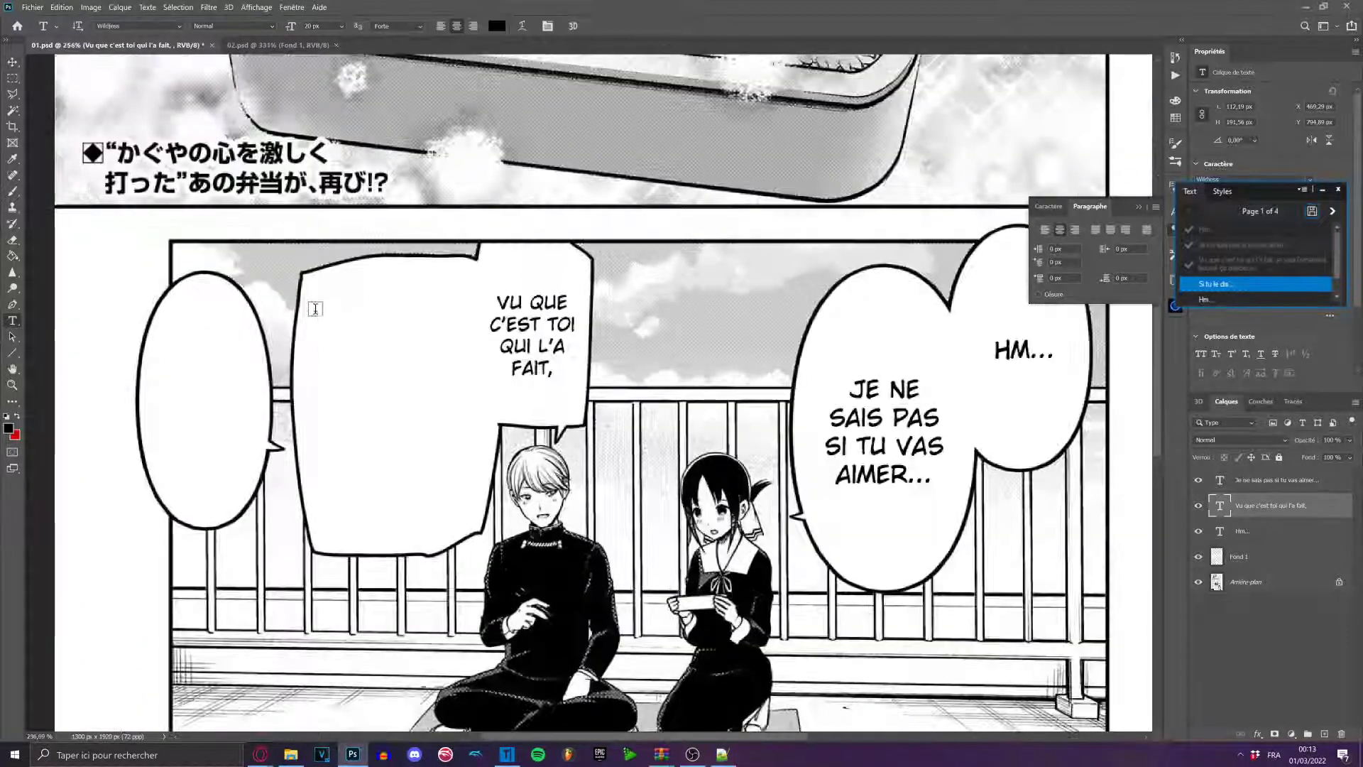
pyautogui.moveTo(301, 283); pyautogui.dragTo(481, 536)
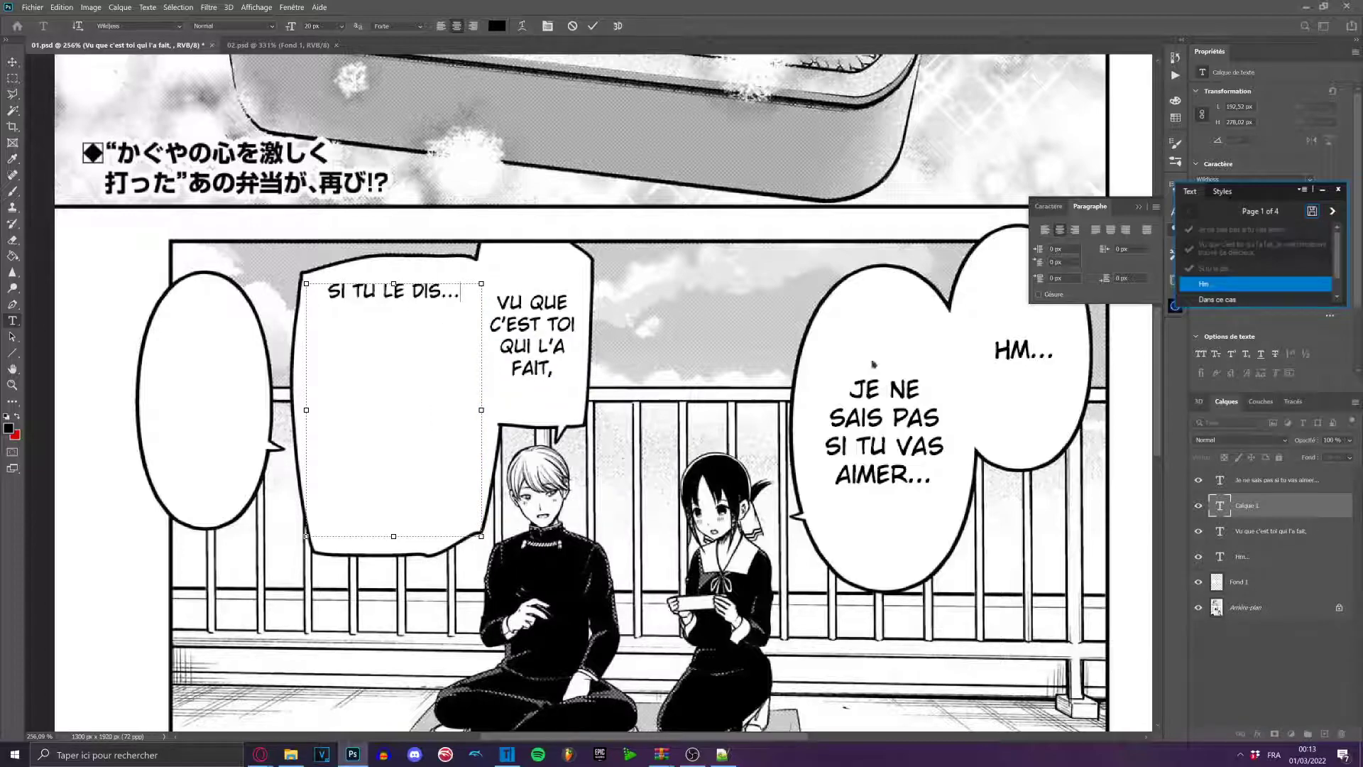
pyautogui.click(1244, 268)
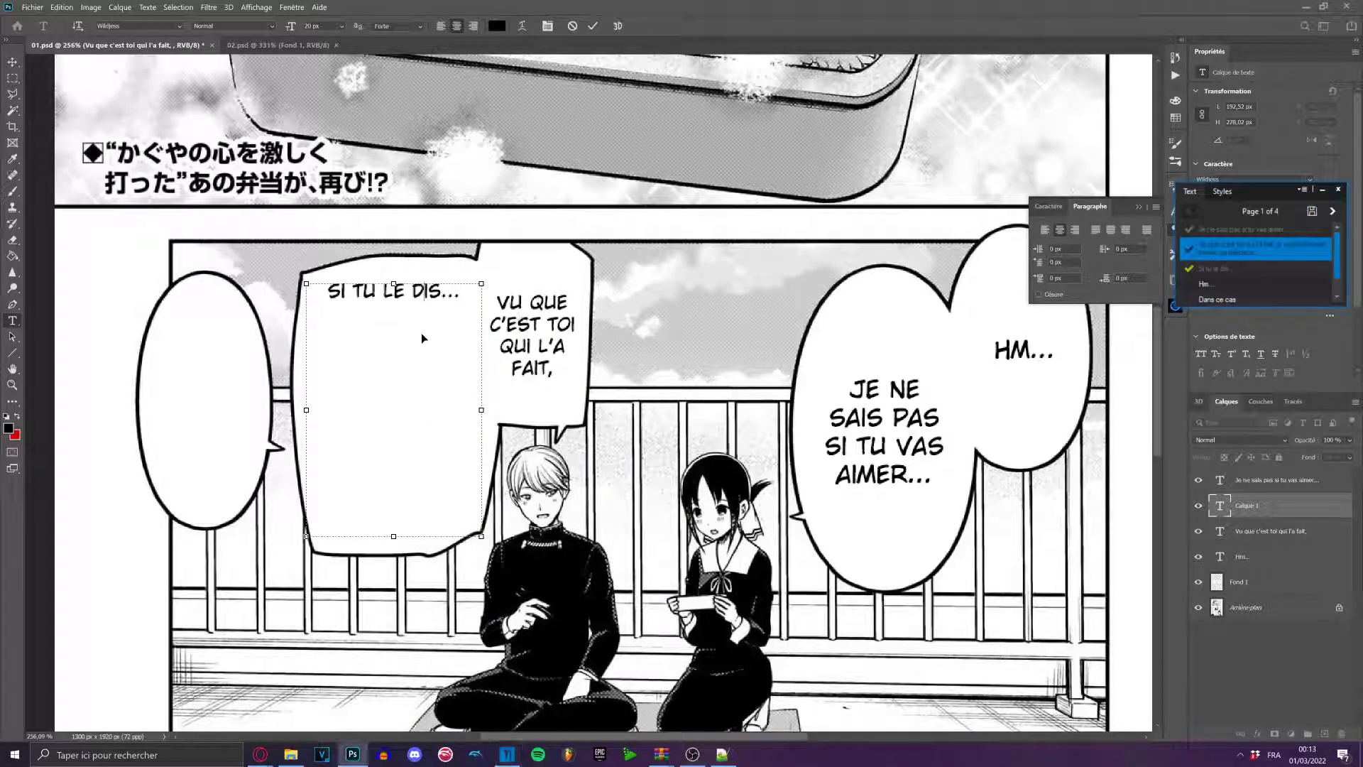
pyautogui.write("VU QUE C'EST TOI QUI L'A FAIT, JE VAIS FORCÉMENT TROUVÉ ÇA DÉLICIEUX.")
pyautogui.moveTo(443, 314); pyautogui.dragTo(157, 270)
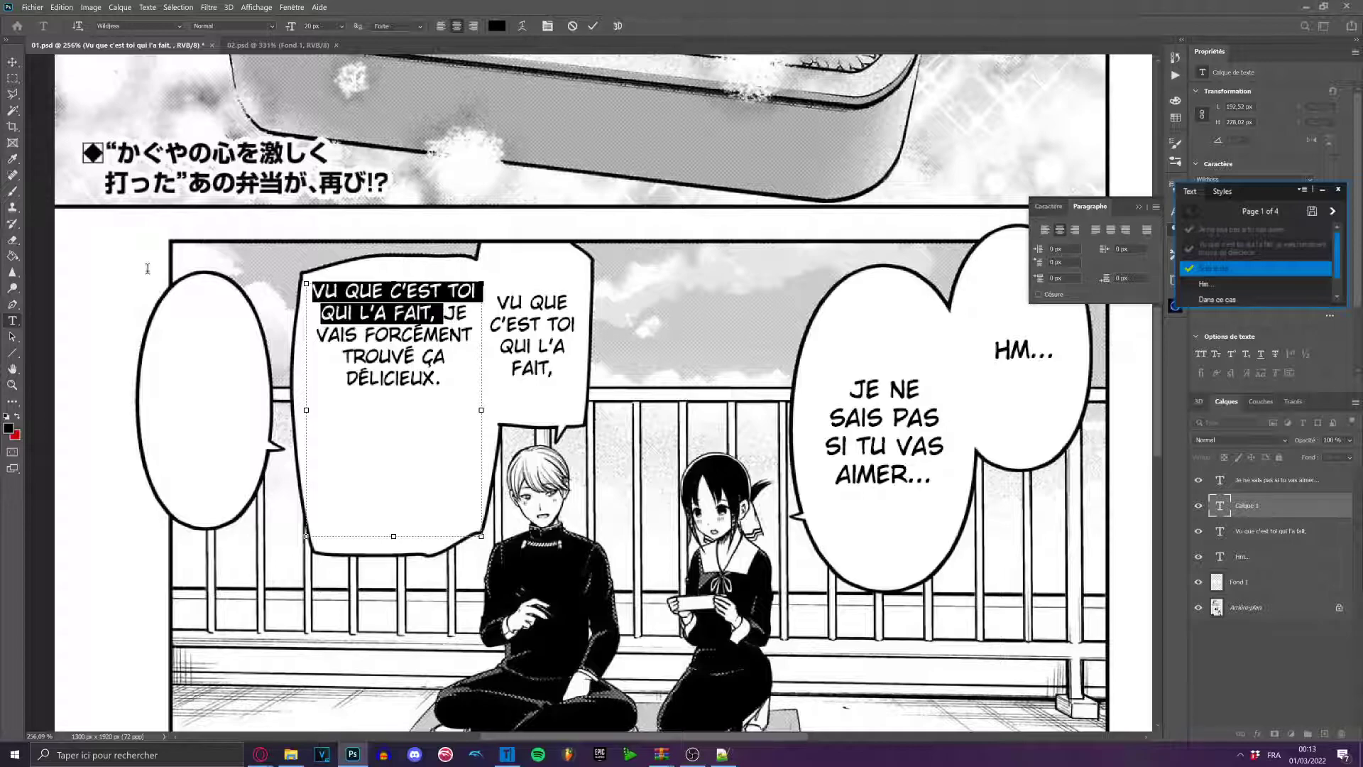
pyautogui.press('BackSpace')
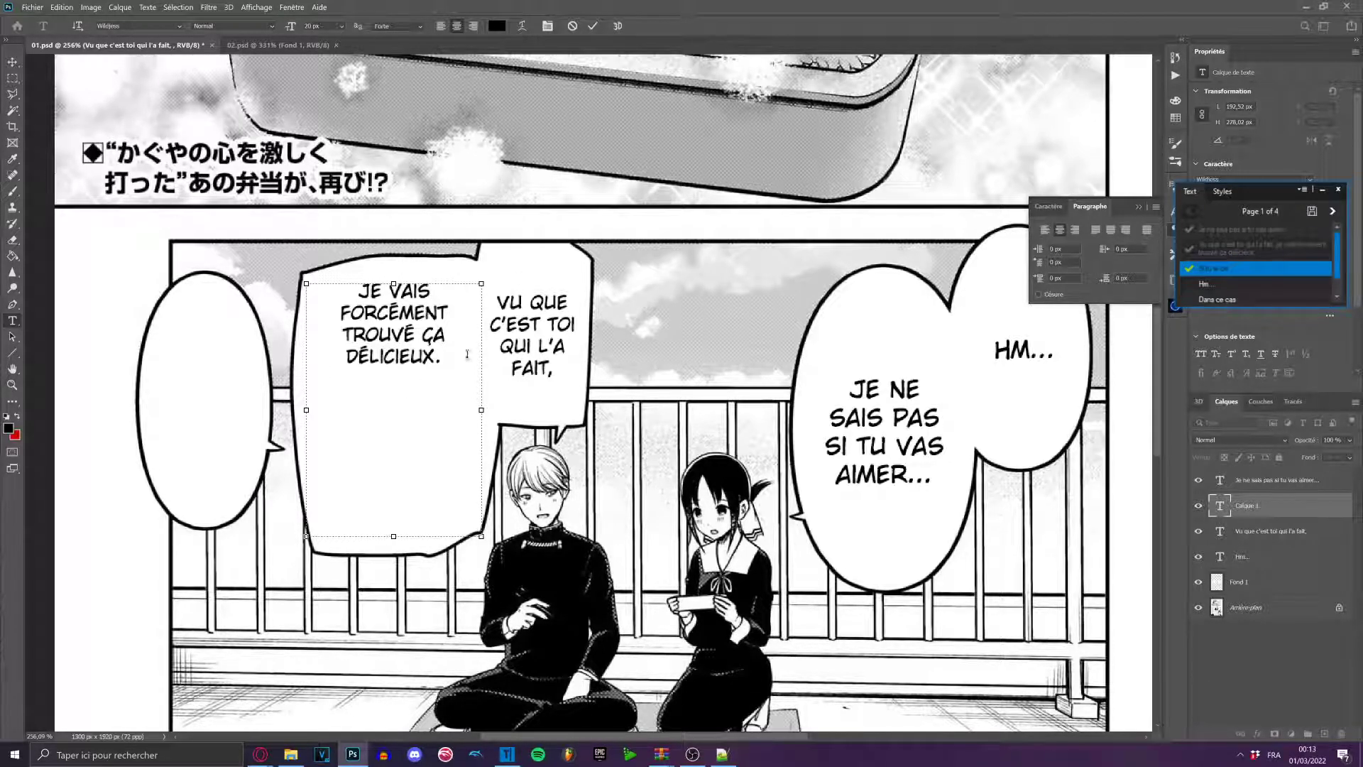
# Centre the "Je vais forcément trouvé ça délicieux." text in the large bubble section, checking its margins with a rectangular selection.
pyautogui.click(12, 64)
pyautogui.scroll(4, 458, 312)
pyautogui.moveTo(456, 313); pyautogui.dragTo(438, 280)
pyautogui.press('m')
pyautogui.moveTo(188, 222); pyautogui.dragTo(482, 647)
pyautogui.moveTo(189, 220); pyautogui.dragTo(480, 643)
pyautogui.press('alt+super')
pyautogui.scroll(-7, 396, 512)
pyautogui.scroll(-5, 490, 390)
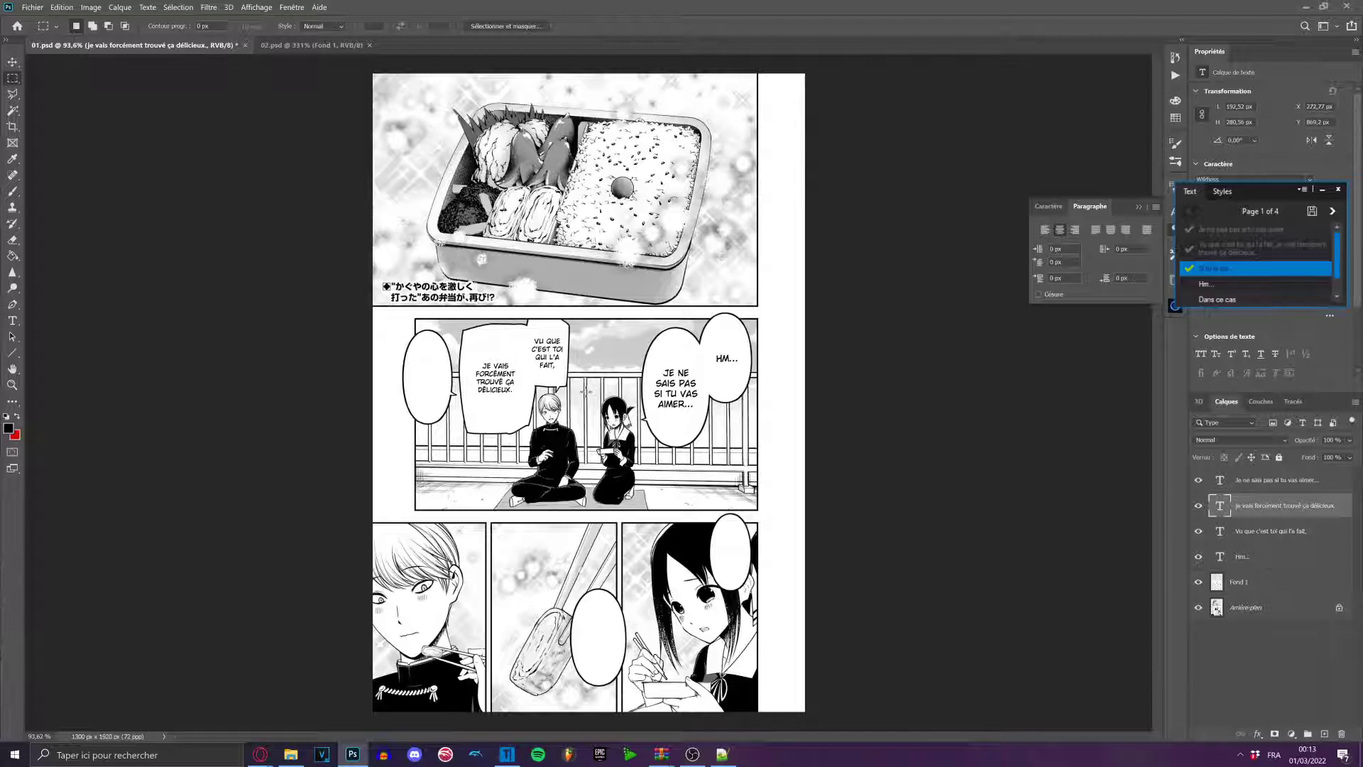
# Set the whole "Je vais forcément trouvé ça délicieux." text to a size of 23 px.
pyautogui.scroll(5, 577, 381)
pyautogui.press('t')
pyautogui.click(354, 358)
pyautogui.hotkey('ctrl', 'a')
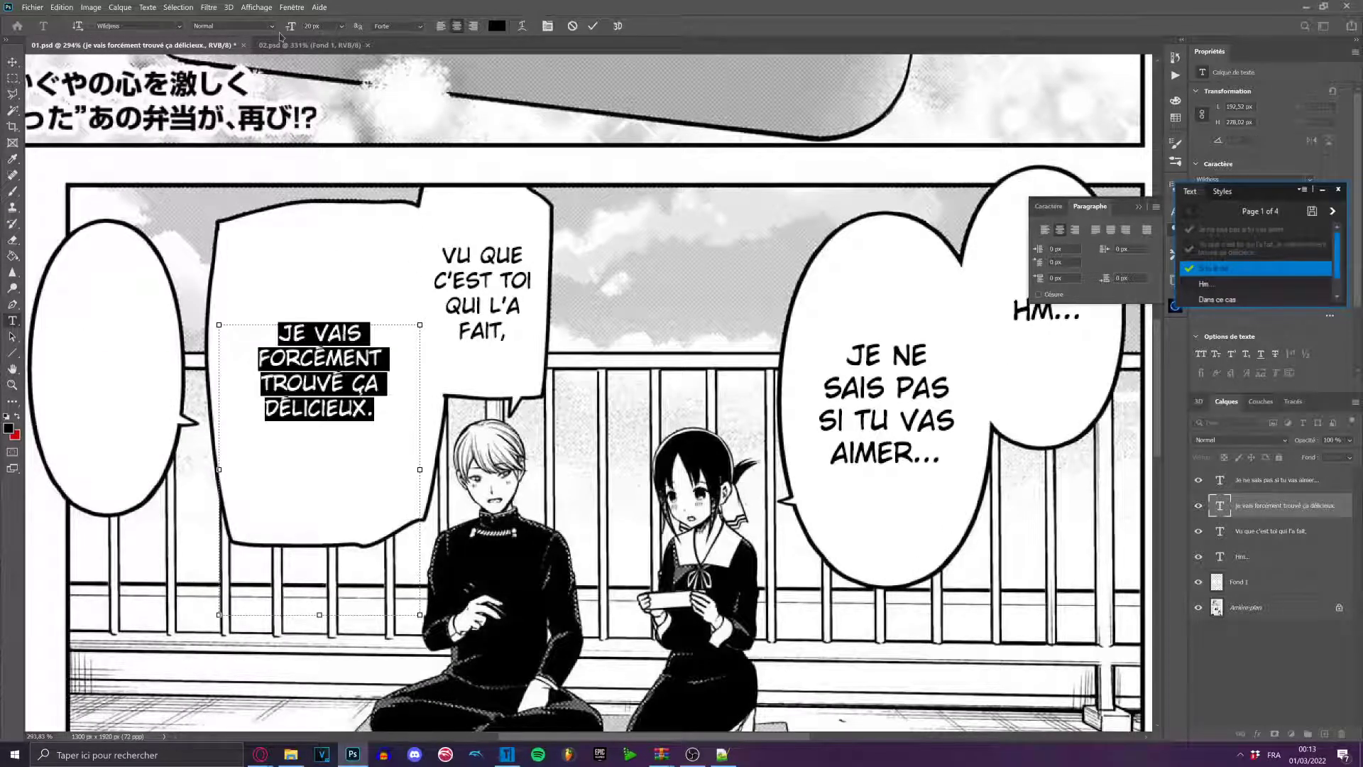
pyautogui.click(319, 26)
pyautogui.press('Up')
pyautogui.press('Up')
pyautogui.press('Up')
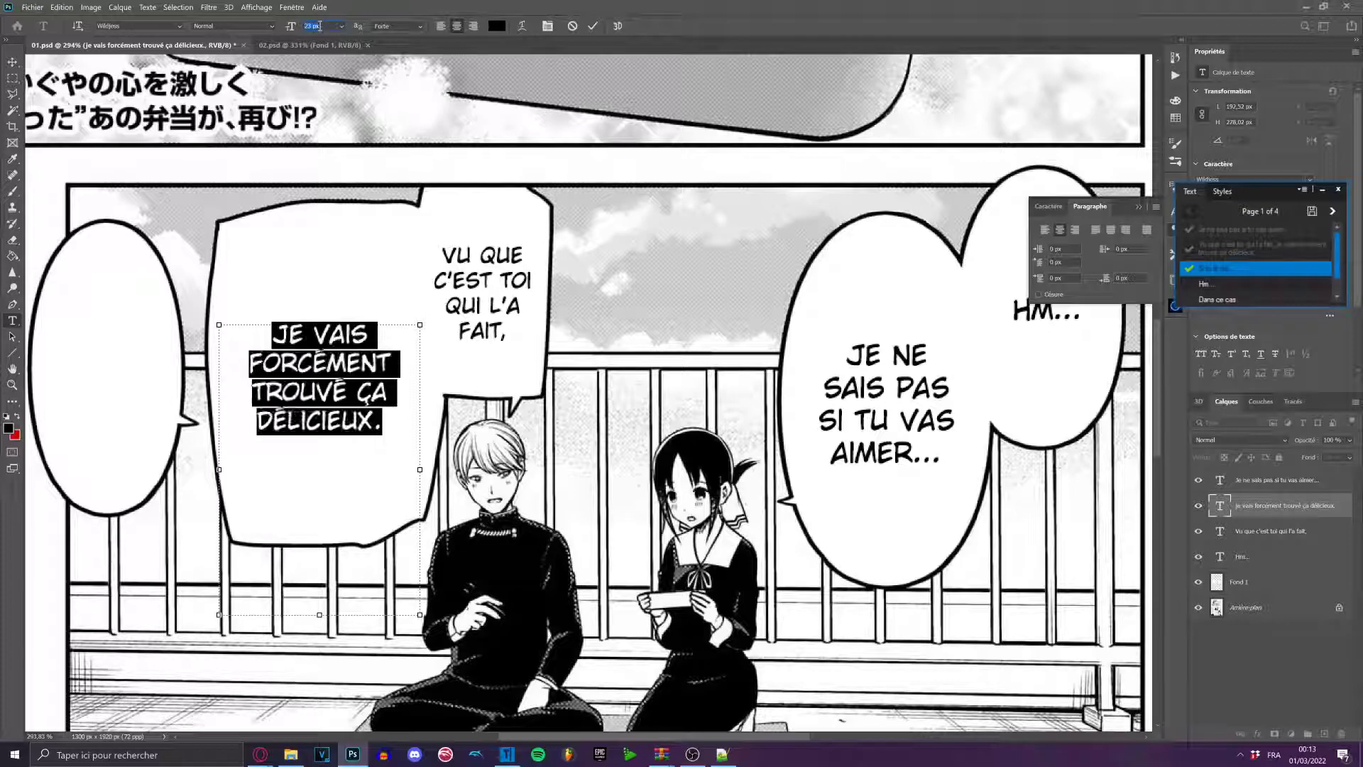
# Reposition the enlarged "Je vais forcément trouvé ça délicieux." text at the centre of its bubble section and check it against the page.
pyautogui.click(12, 63)
pyautogui.scroll(3, 345, 419)
pyautogui.moveTo(355, 376); pyautogui.dragTo(367, 366)
pyautogui.scroll(-3, 378, 374)
pyautogui.scroll(-5, 418, 381)
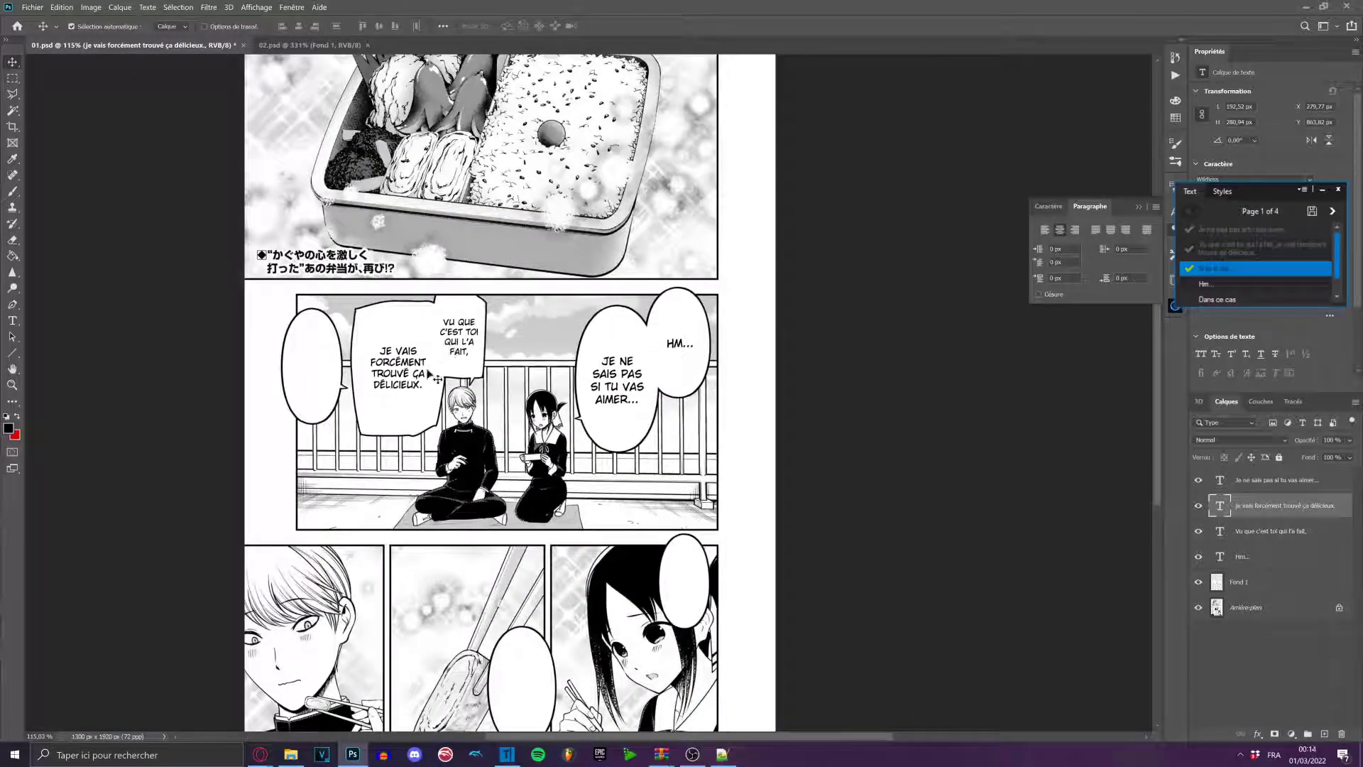
pyautogui.scroll(6, 446, 357)
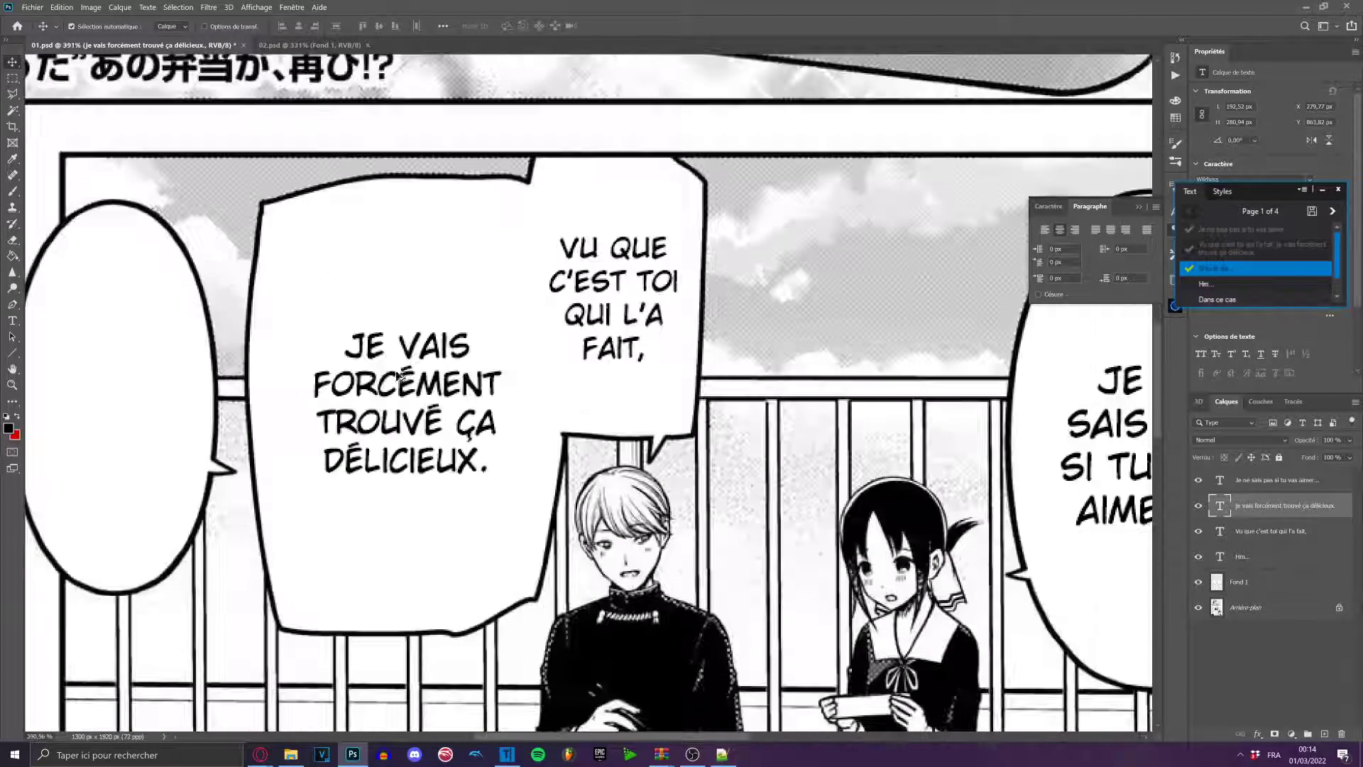
pyautogui.moveTo(408, 426); pyautogui.dragTo(410, 438)
pyautogui.scroll(-3, 411, 436)
# Try a text size of 29 px for "Je vais forcément trouvé ça délicieux.", compare it with the neighbouring bubbles, and undo it.
pyautogui.press('m')
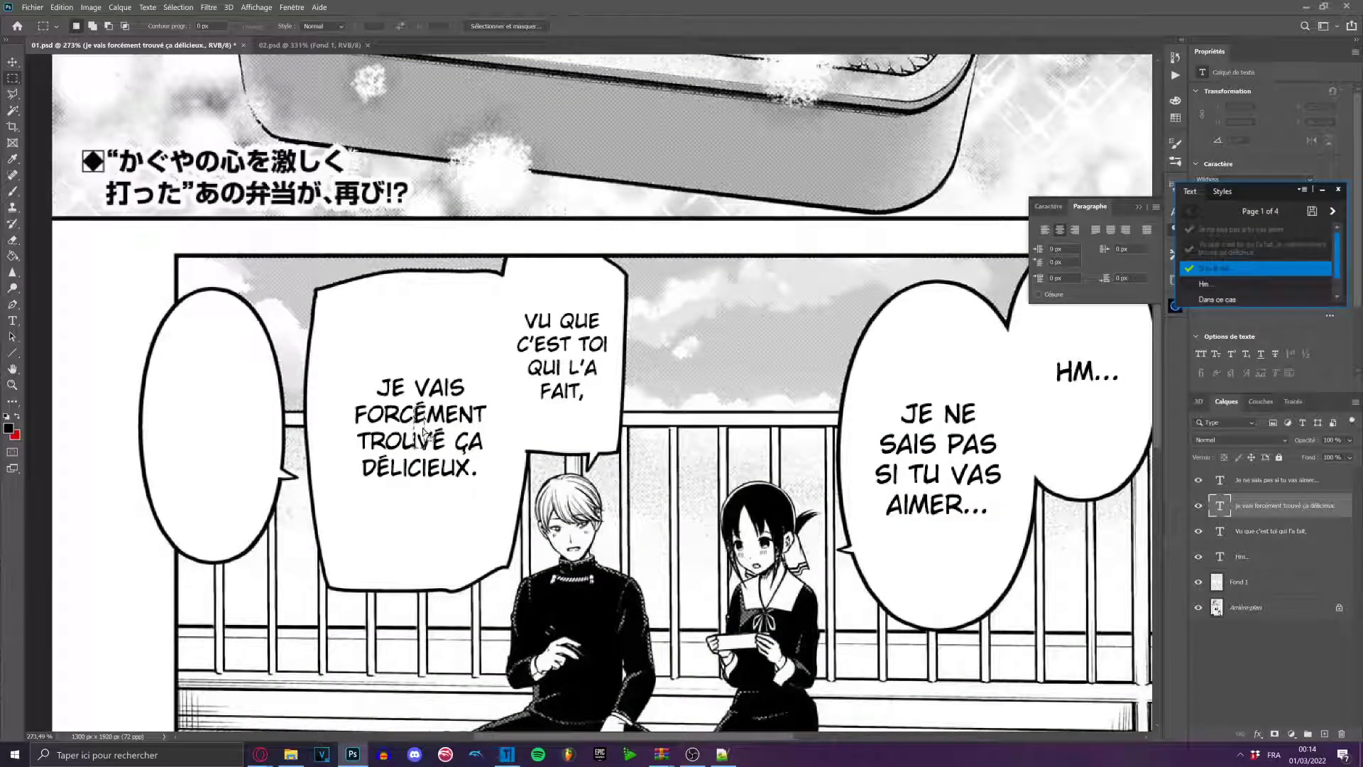
pyautogui.press('t')
pyautogui.click(381, 429)
pyautogui.hotkey('ctrl', 'a')
pyautogui.moveTo(328, 27); pyautogui.dragTo(139, 26)
pyautogui.scroll(6, 139, 27)
pyautogui.click(420, 289)
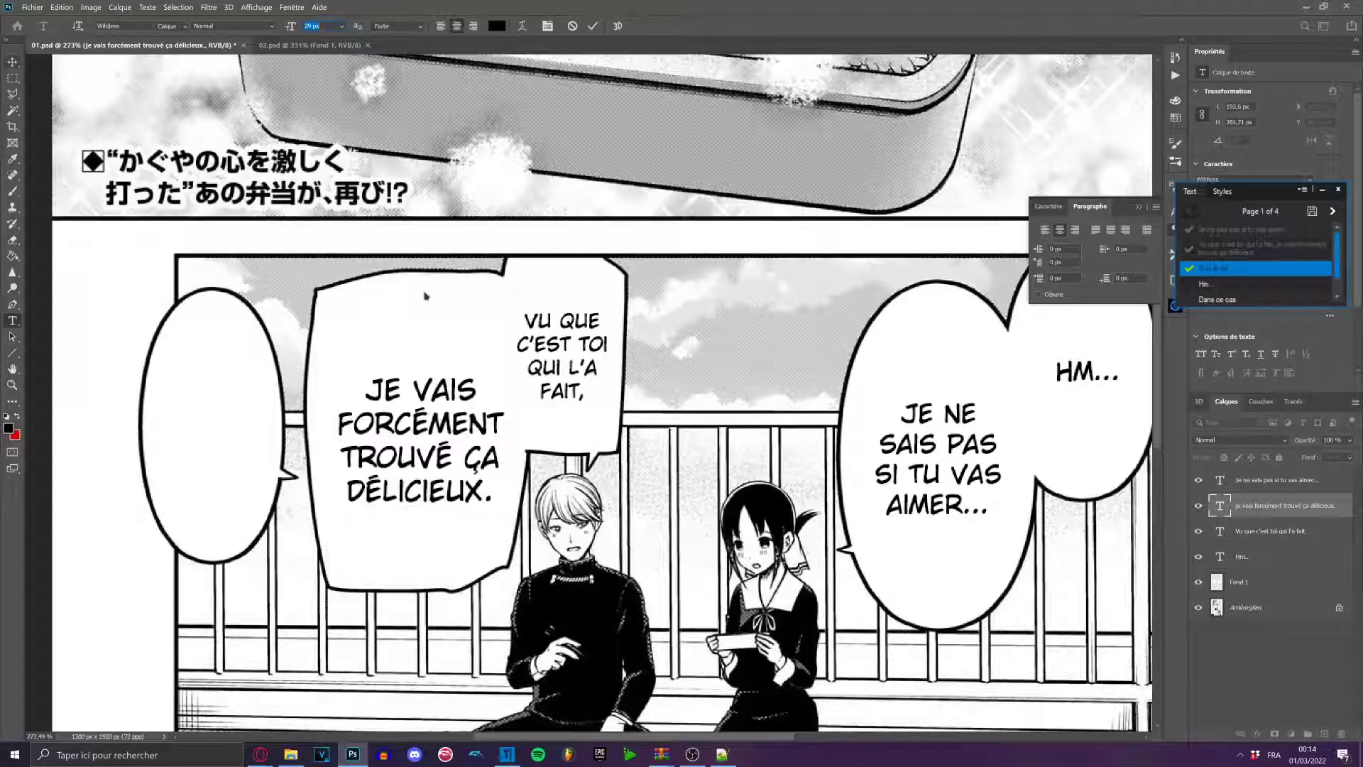
pyautogui.press('v')
pyautogui.scroll(-4, 426, 302)
pyautogui.scroll(2, 551, 345)
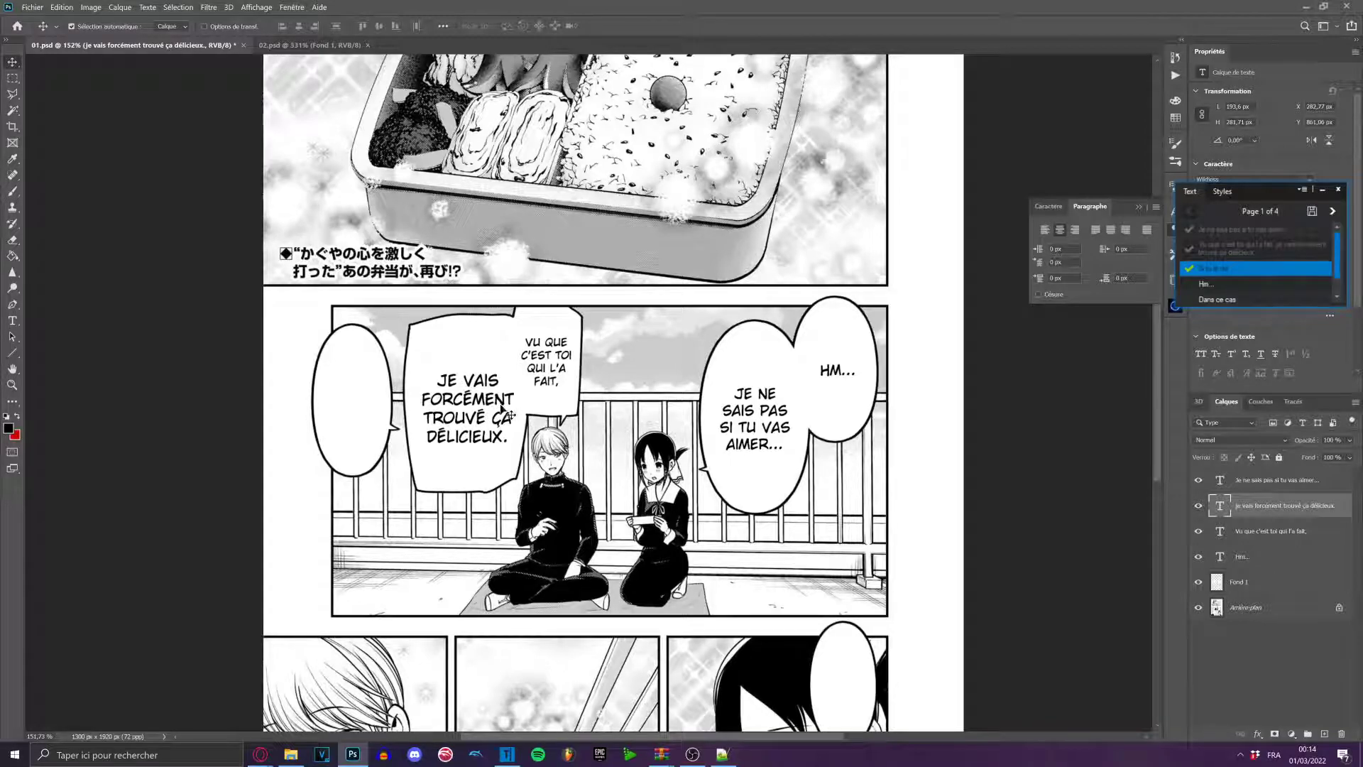
pyautogui.hotkey('ctrl', 'z')
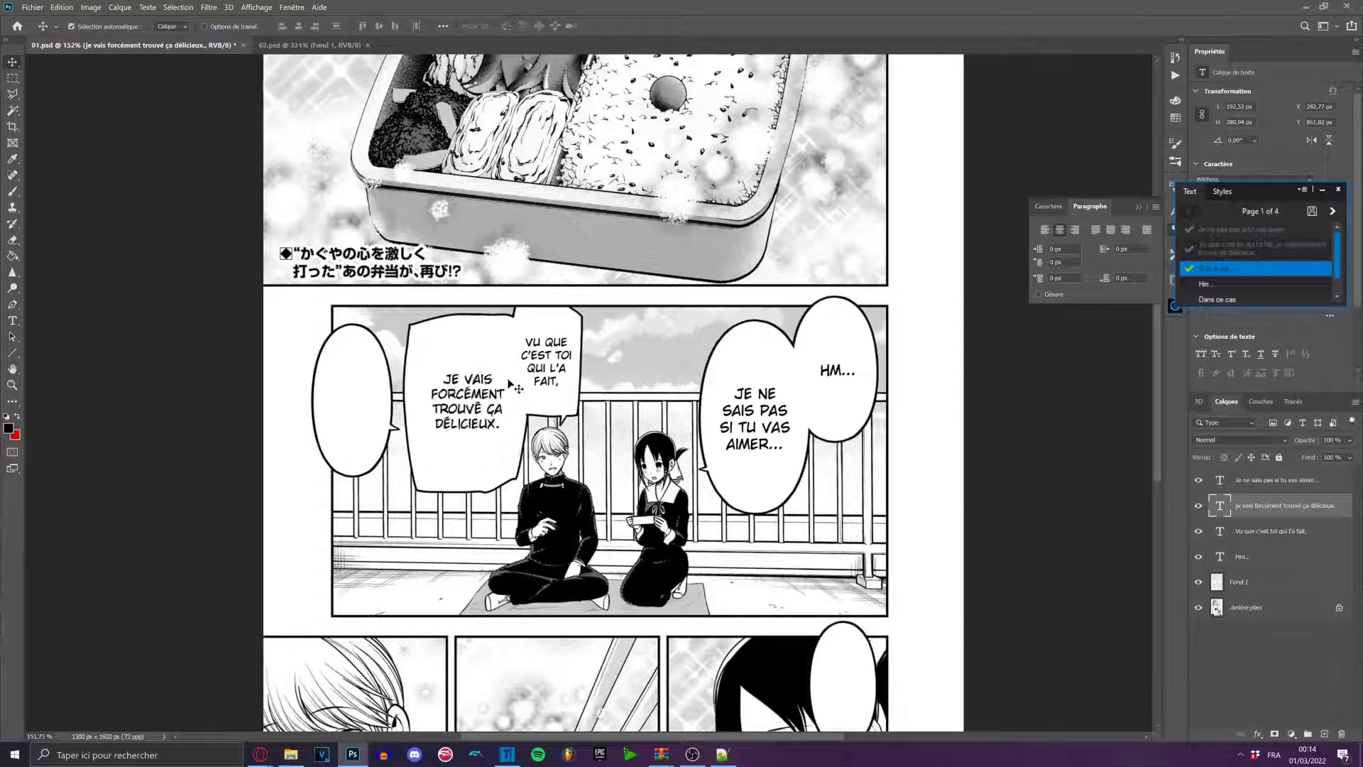
# Check the vertical spacing around "Je vais forcément trouvé ça délicieux." with a temporary selection and nudge the text slightly down.
pyautogui.scroll(2, 474, 376)
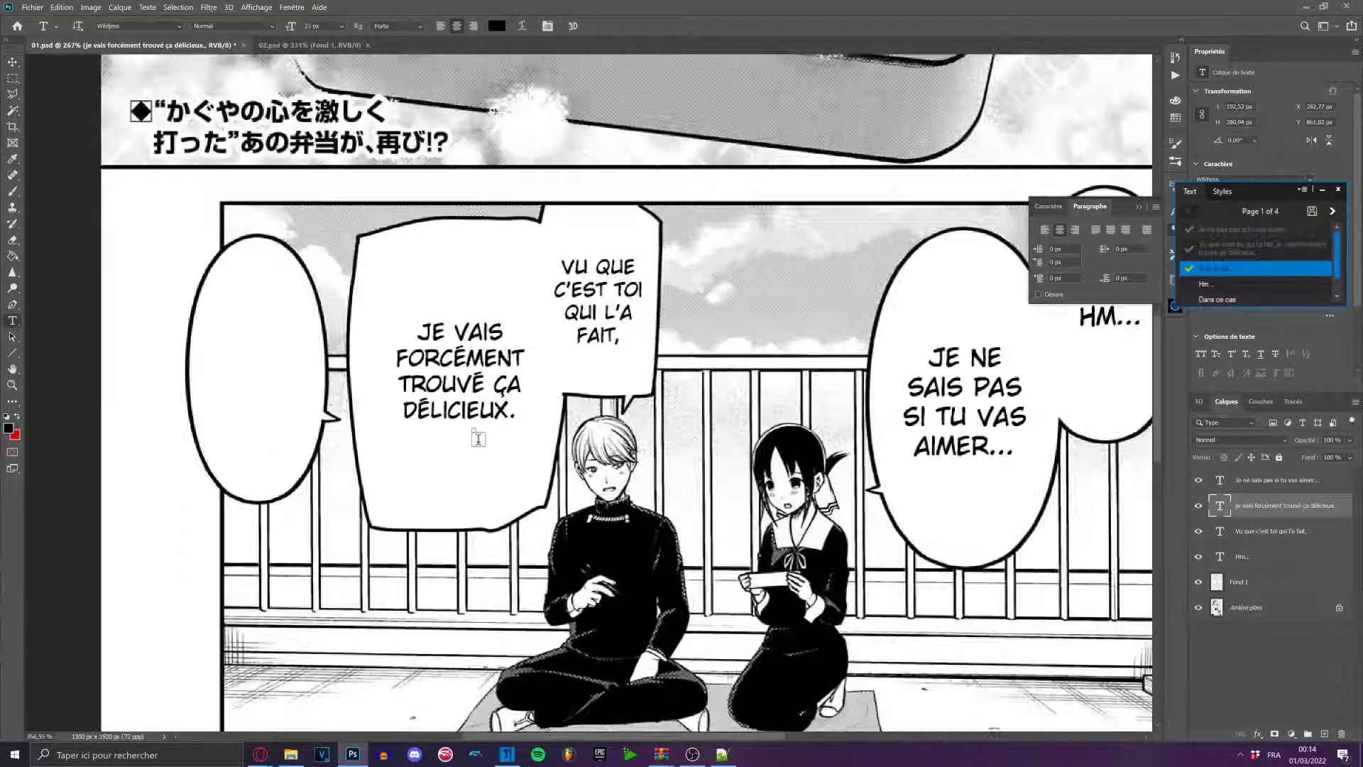
pyautogui.scroll(1, 475, 377)
pyautogui.press('m')
pyautogui.moveTo(407, 144); pyautogui.dragTo(508, 592)
pyautogui.hotkey('ctrl', 'd')
pyautogui.press('v')
pyautogui.press('Down')
pyautogui.press('Down')
pyautogui.press('Down')
pyautogui.scroll(-4, 499, 410)
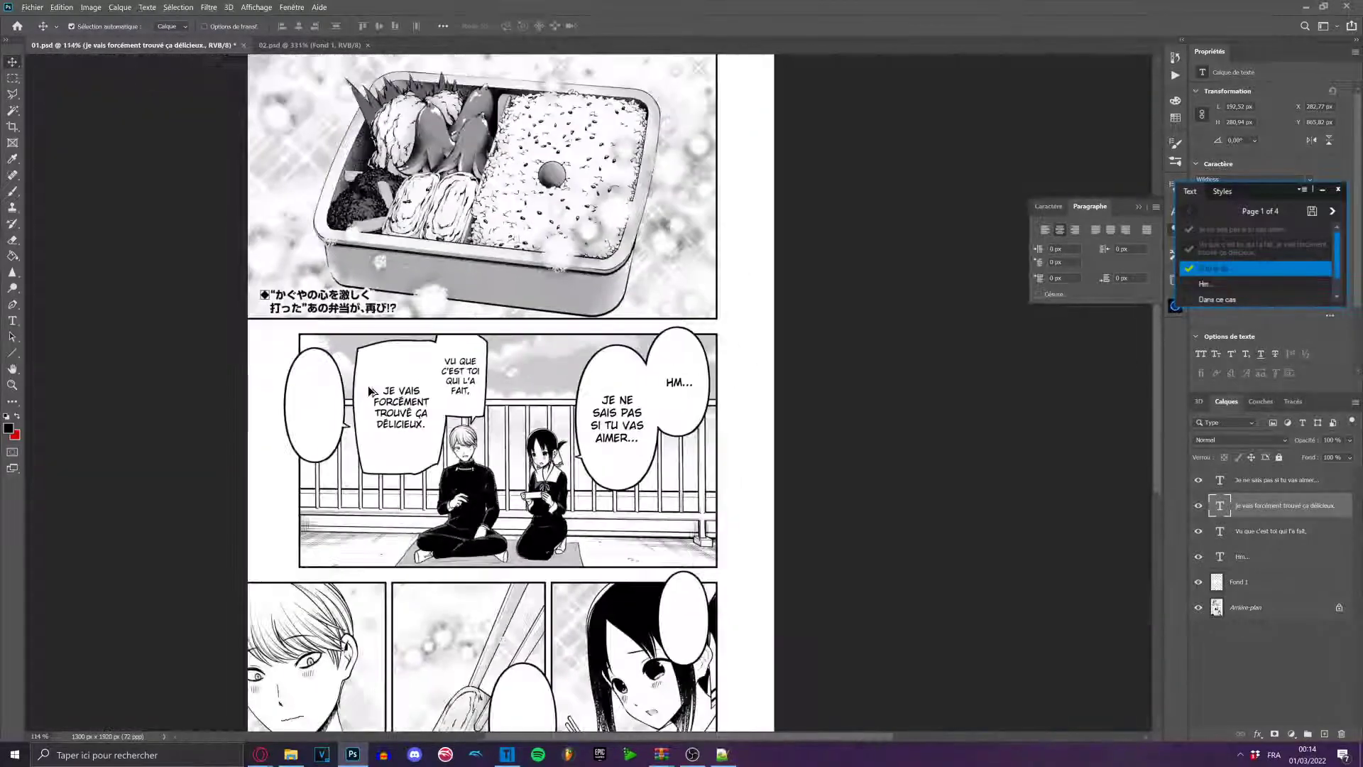
# Add a text box in the panel's leftmost oval bubble and insert the script line "Si tu le dis...".
pyautogui.click(15, 324)
pyautogui.scroll(4, 328, 432)
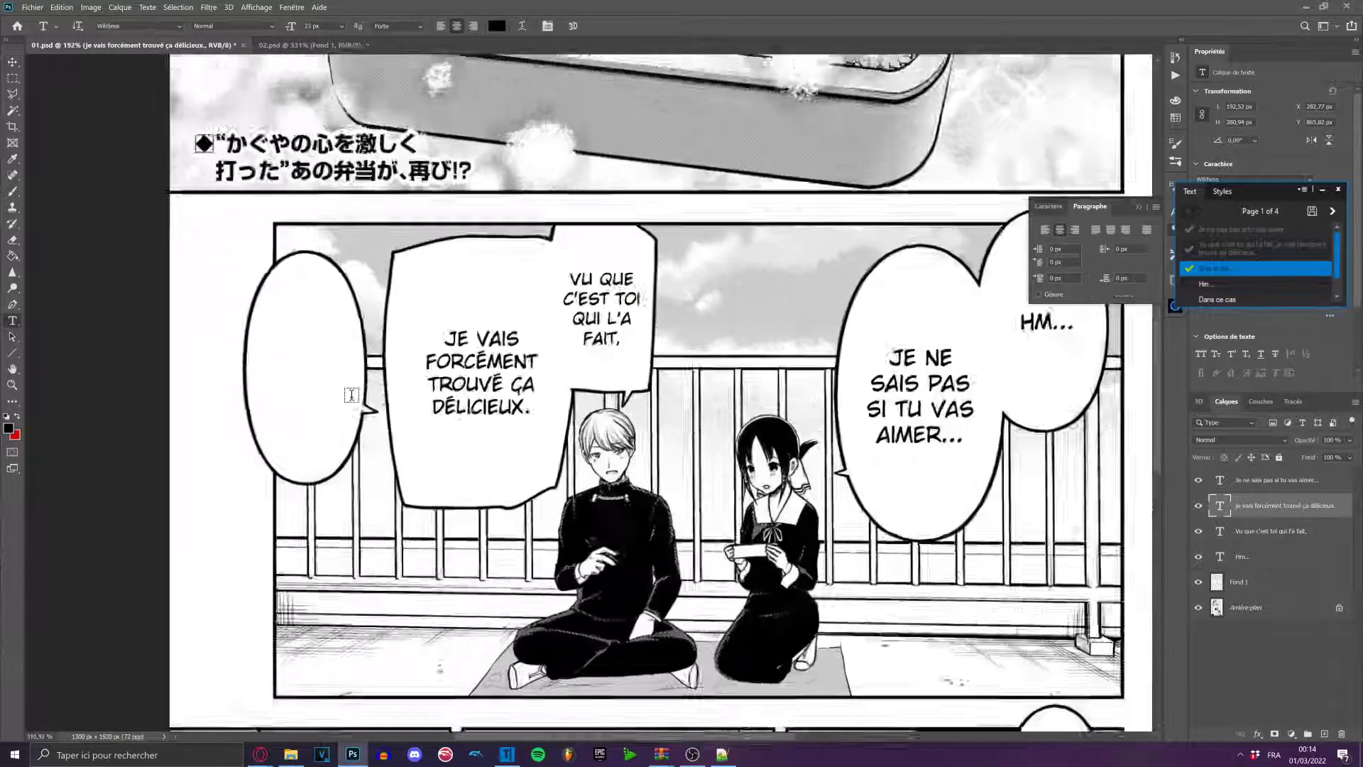
pyautogui.moveTo(235, 247); pyautogui.dragTo(356, 482)
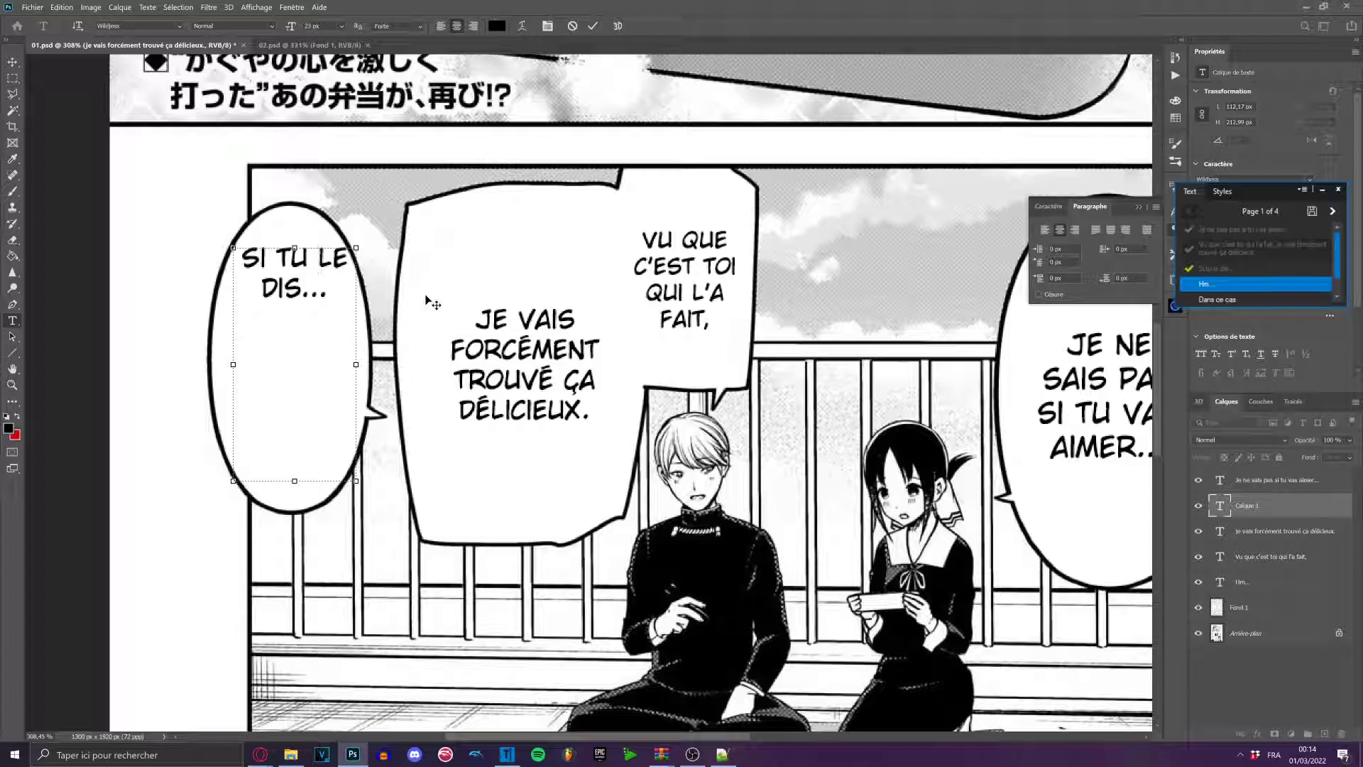
# Break the oval bubble's text into three lines: "Si", "tu le" and "dis...".
pyautogui.press('BackSpace')
pyautogui.press('Return')
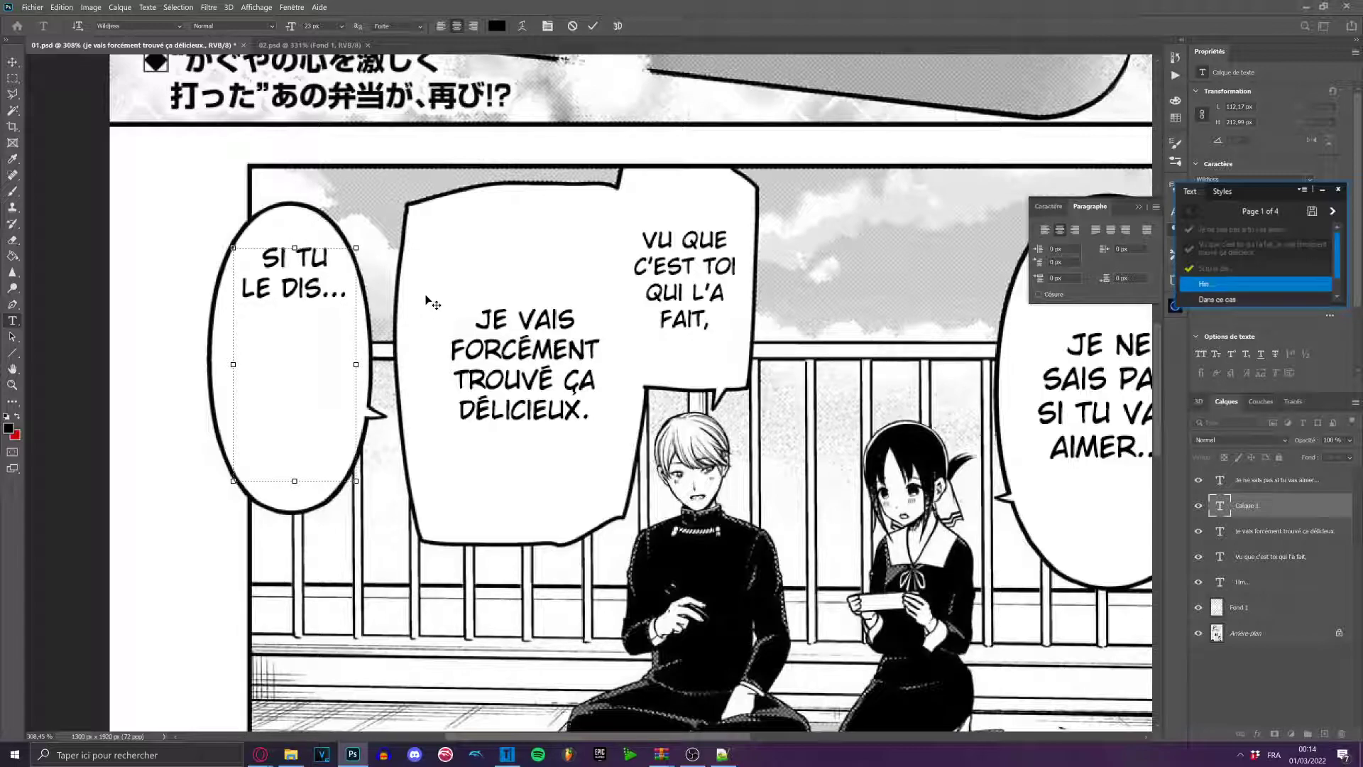
pyautogui.click(302, 263)
pyautogui.press('BackSpace')
pyautogui.press('Return')
pyautogui.click(242, 317)
pyautogui.press('BackSpace')
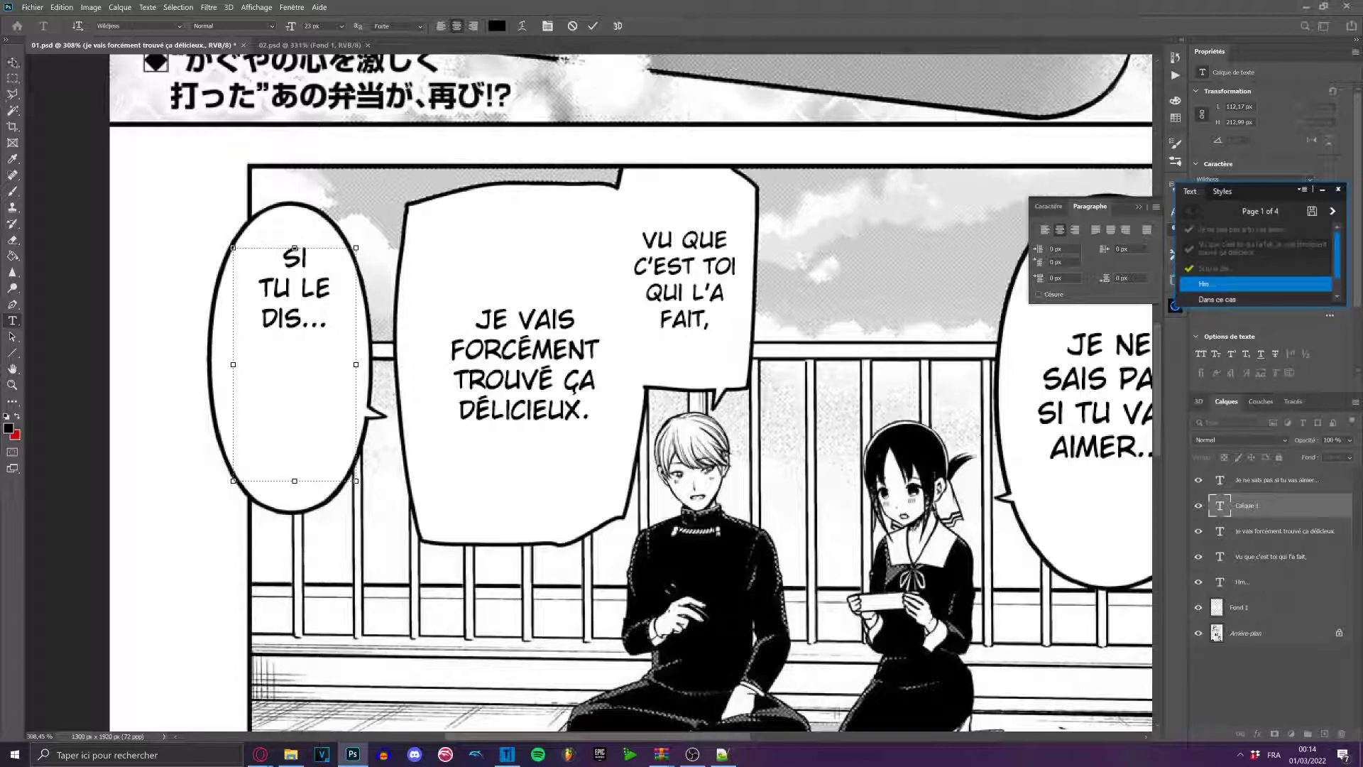
# Move the "Si tu le dis..." text to the centre of its oval bubble and compare it with the page.
pyautogui.click(13, 63)
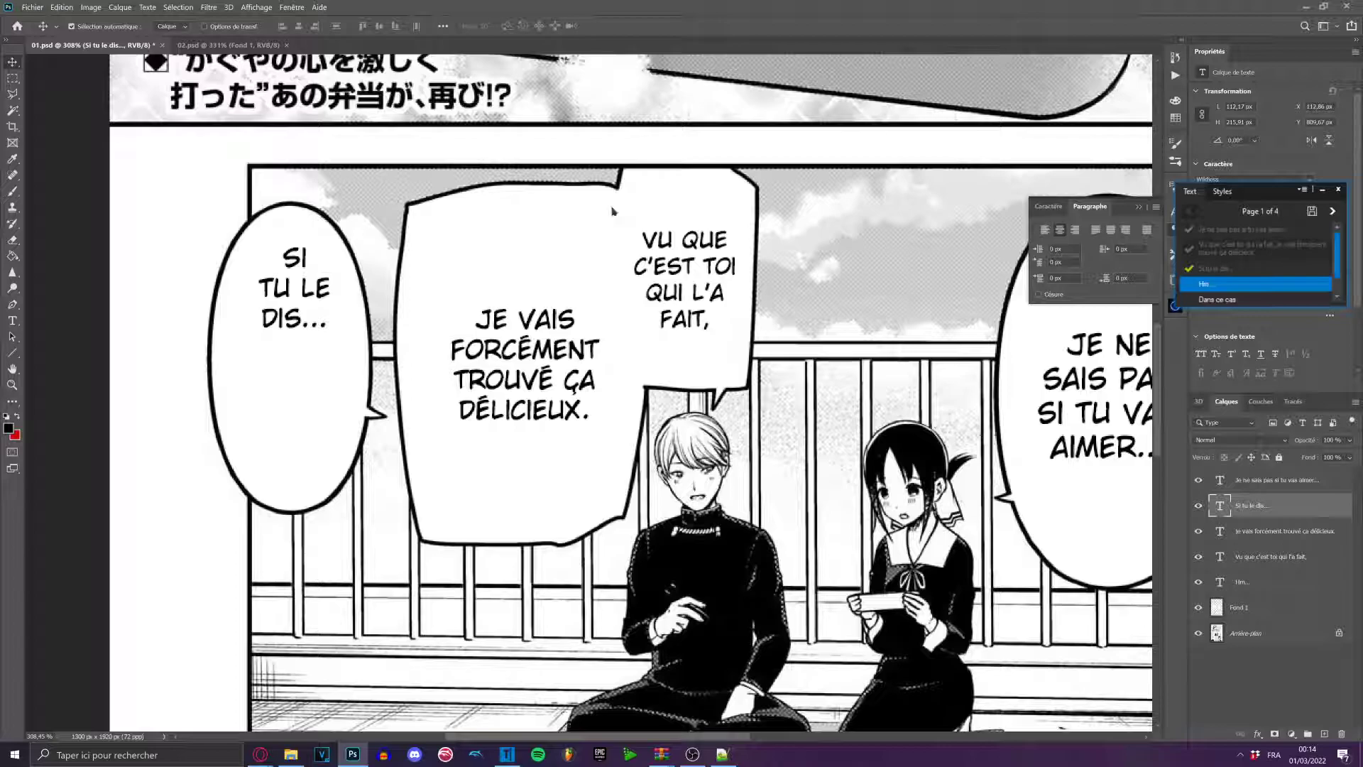
pyautogui.moveTo(613, 209); pyautogui.dragTo(609, 279)
pyautogui.scroll(-5, 573, 299)
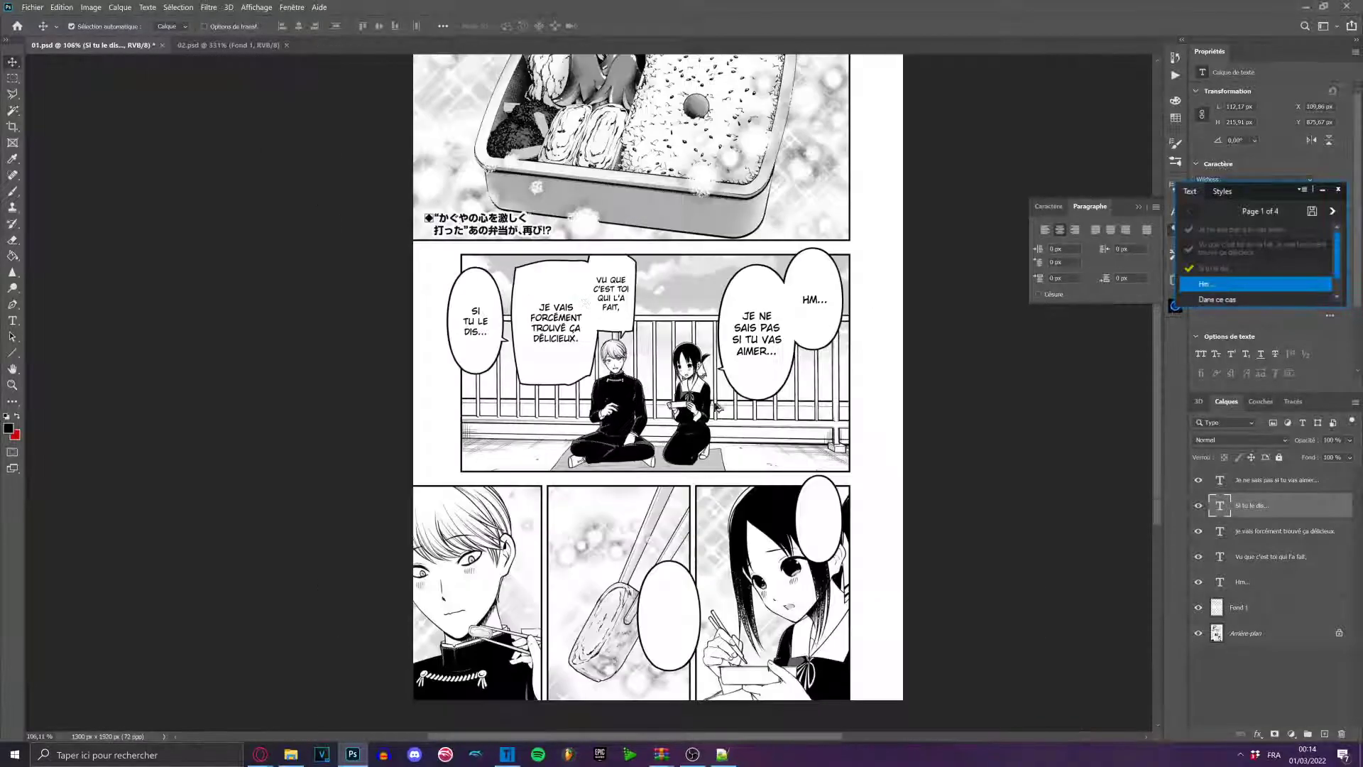
# Add a text box in the oval bubble above the girl in the last panel and insert "Hm...".
pyautogui.scroll(4, 890, 663)
pyautogui.scroll(3, 920, 387)
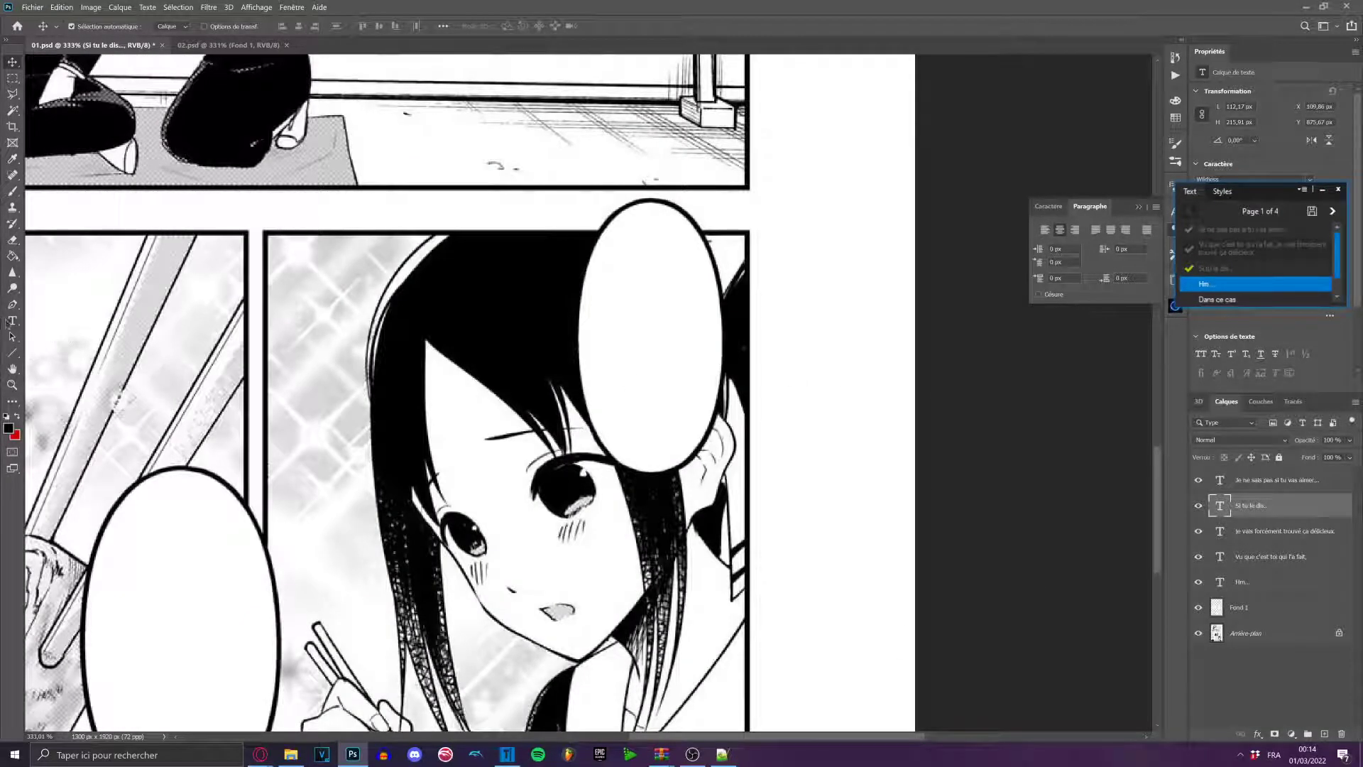
pyautogui.click(12, 321)
pyautogui.scroll(3, 639, 270)
pyautogui.moveTo(520, 212); pyautogui.dragTo(709, 553)
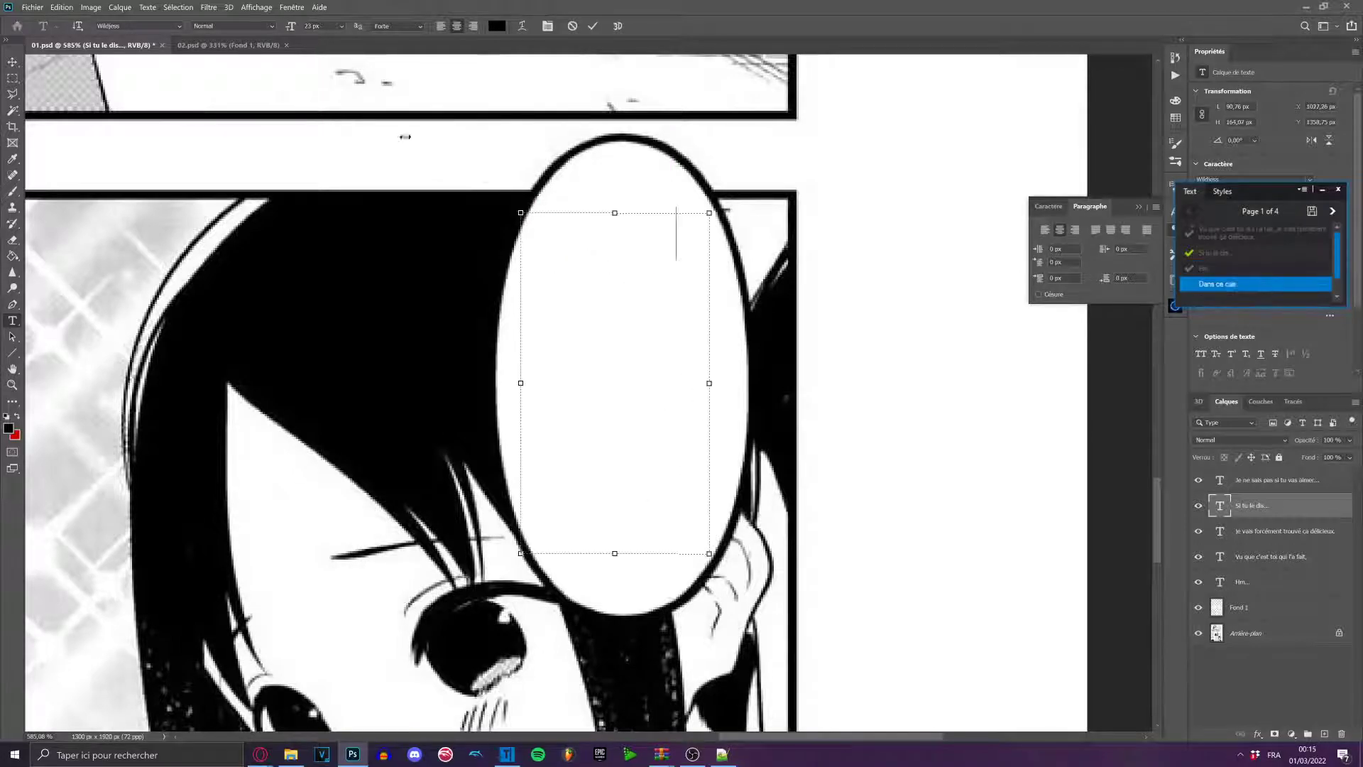
pyautogui.hotkey('ctrl', 'v')
pyautogui.click(12, 63)
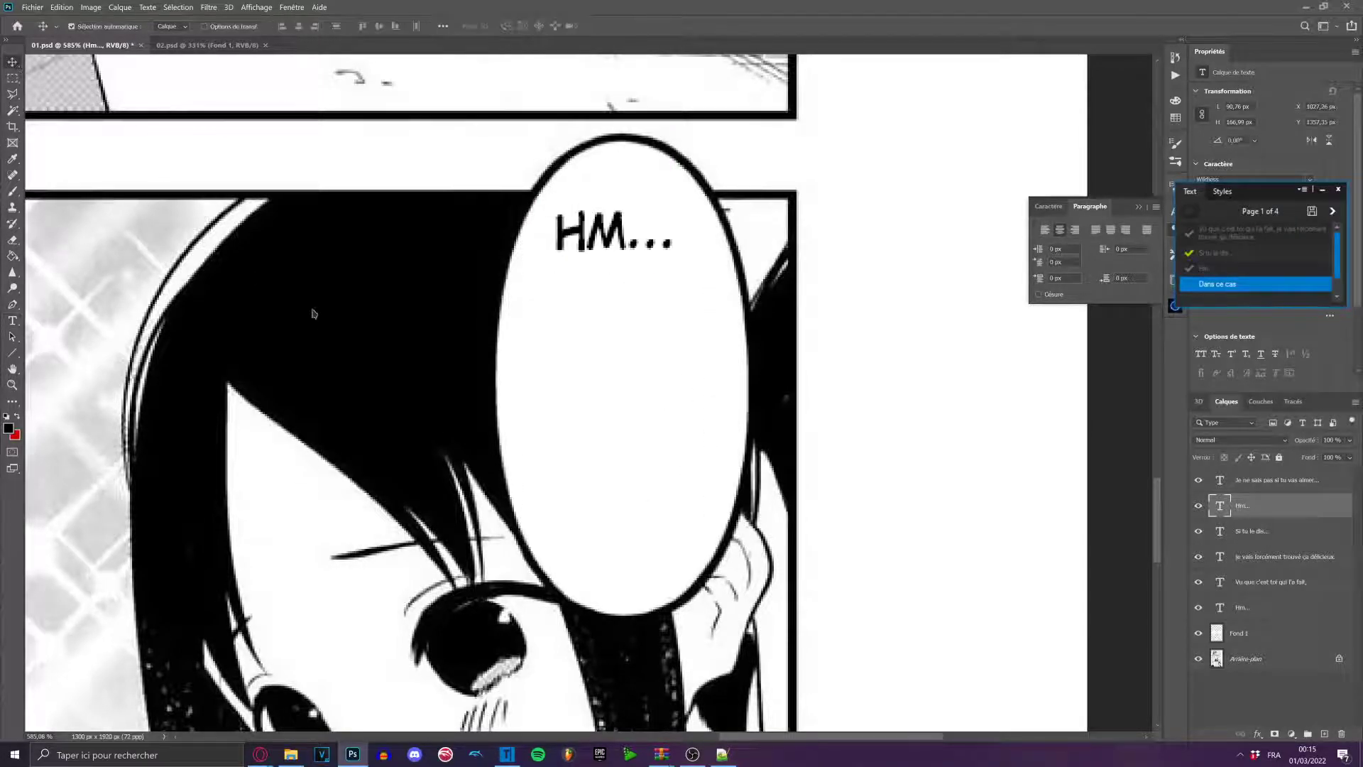
# Add a text box in the empty oval bubble of the middle lower panel and insert the script line "Dans ce cas".
pyautogui.scroll(-9, 313, 313)
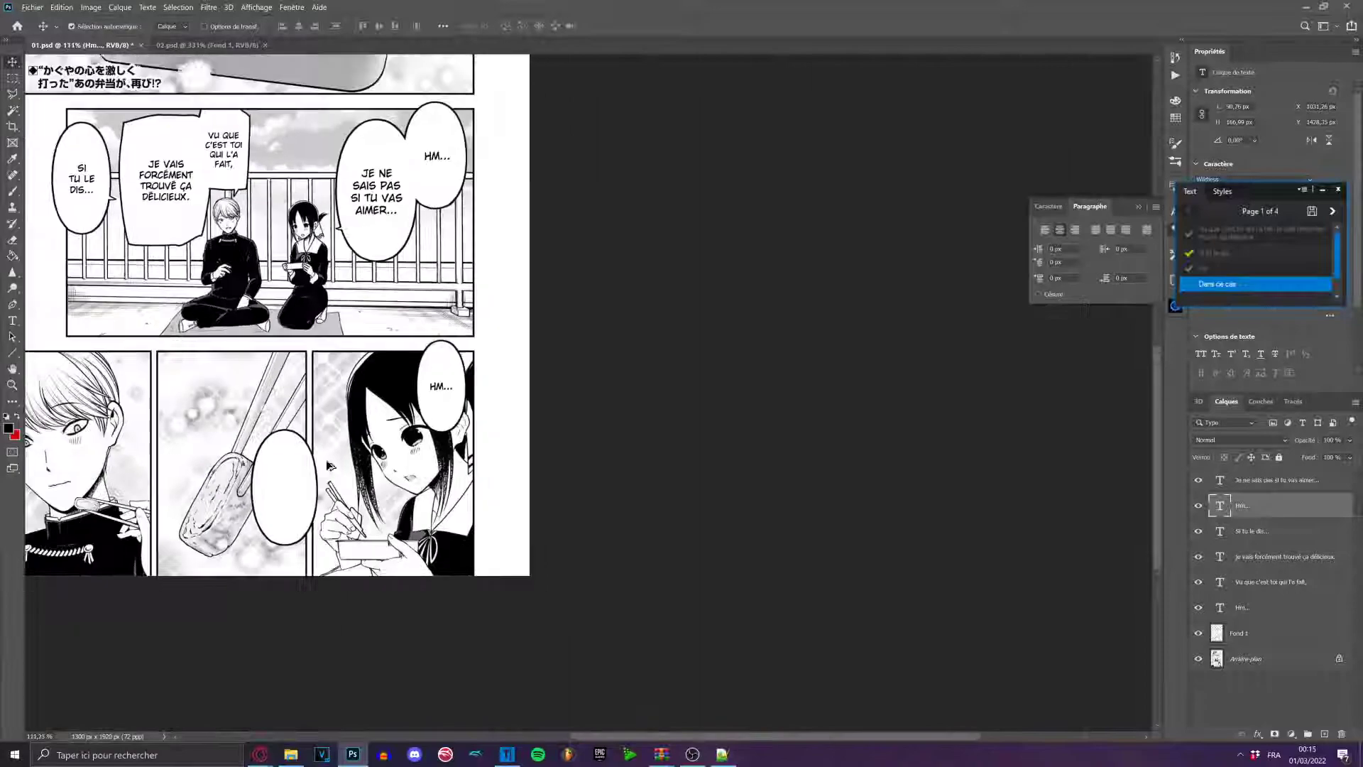
pyautogui.click(13, 321)
pyautogui.scroll(7, 260, 506)
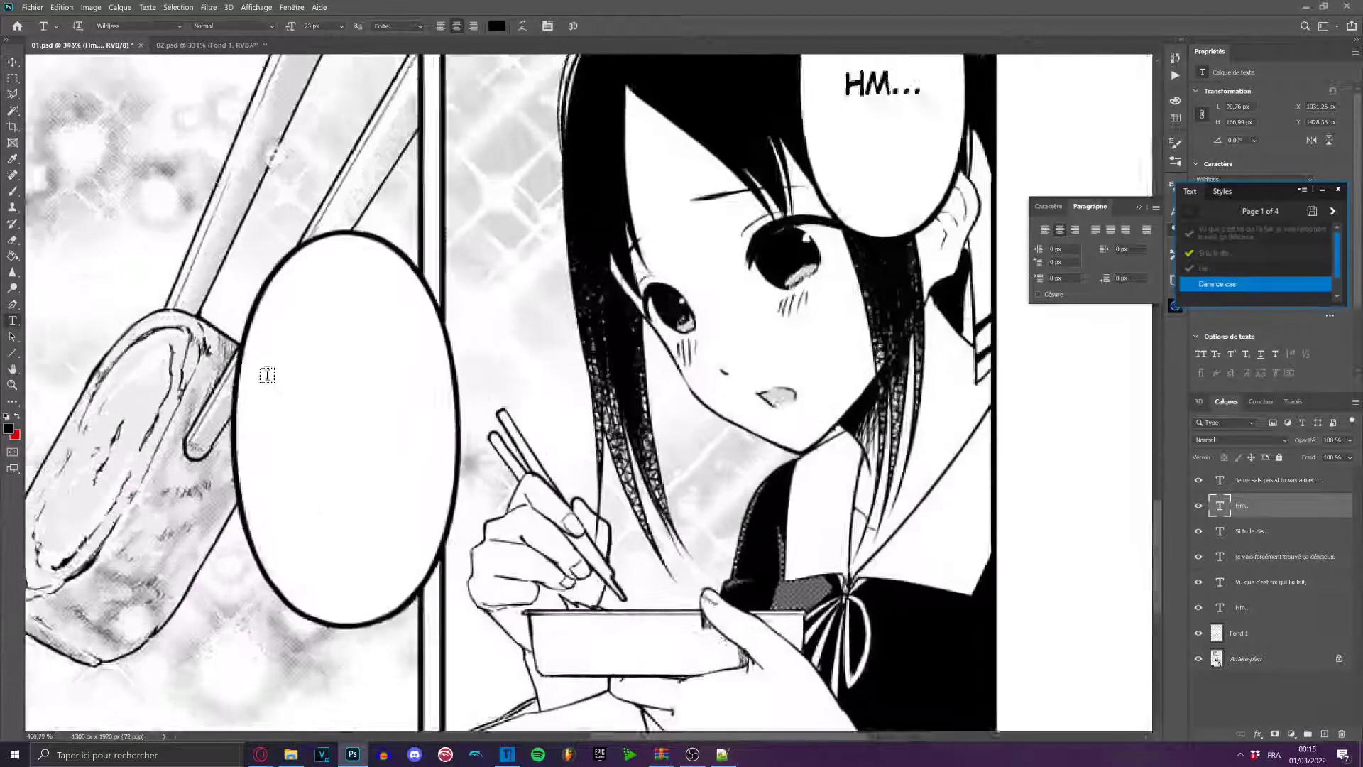
pyautogui.moveTo(248, 266); pyautogui.dragTo(468, 612)
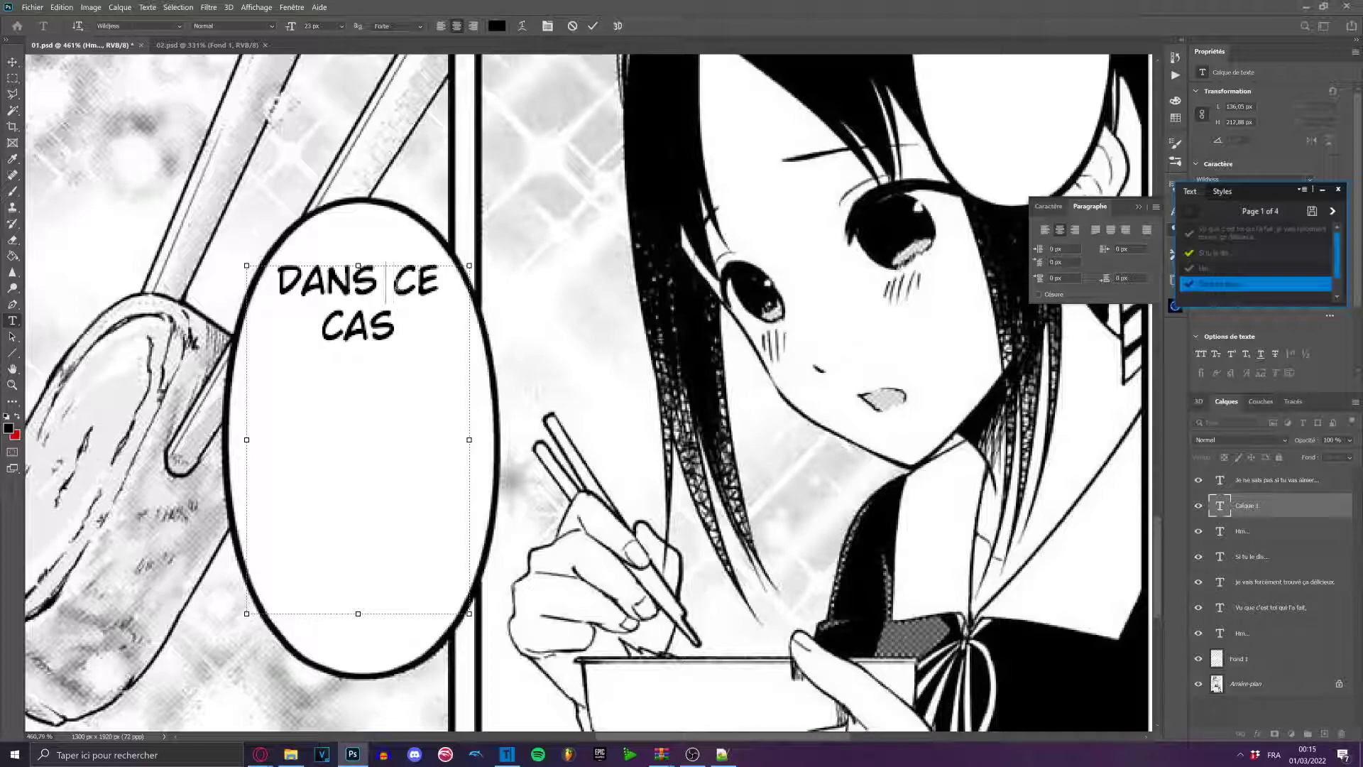
# Break the oval bubble's text into "Dans" and "ce cas", move it to the bubble's centre and check it against the page.
pyautogui.press('Return')
pyautogui.hotkey('ctrl', 'Return')
pyautogui.press('v')
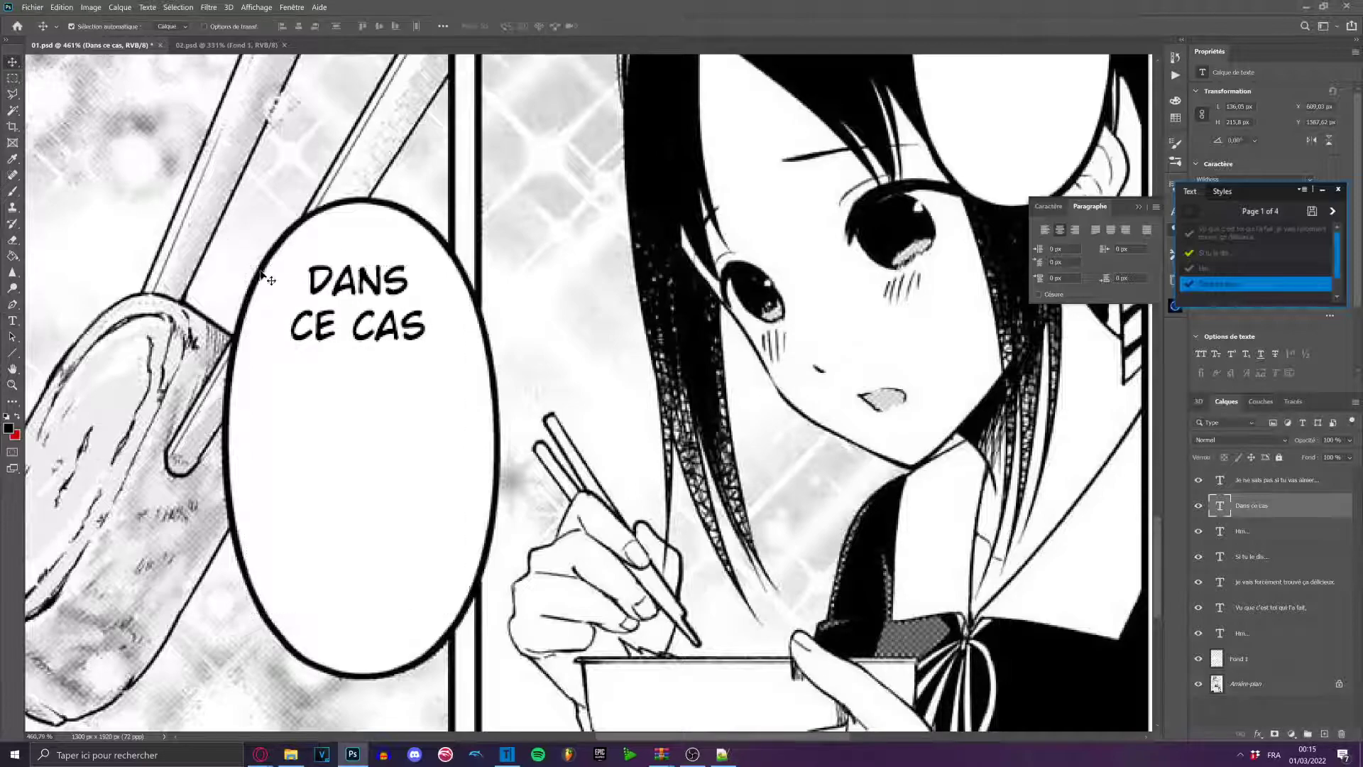
pyautogui.moveTo(359, 305); pyautogui.dragTo(362, 443)
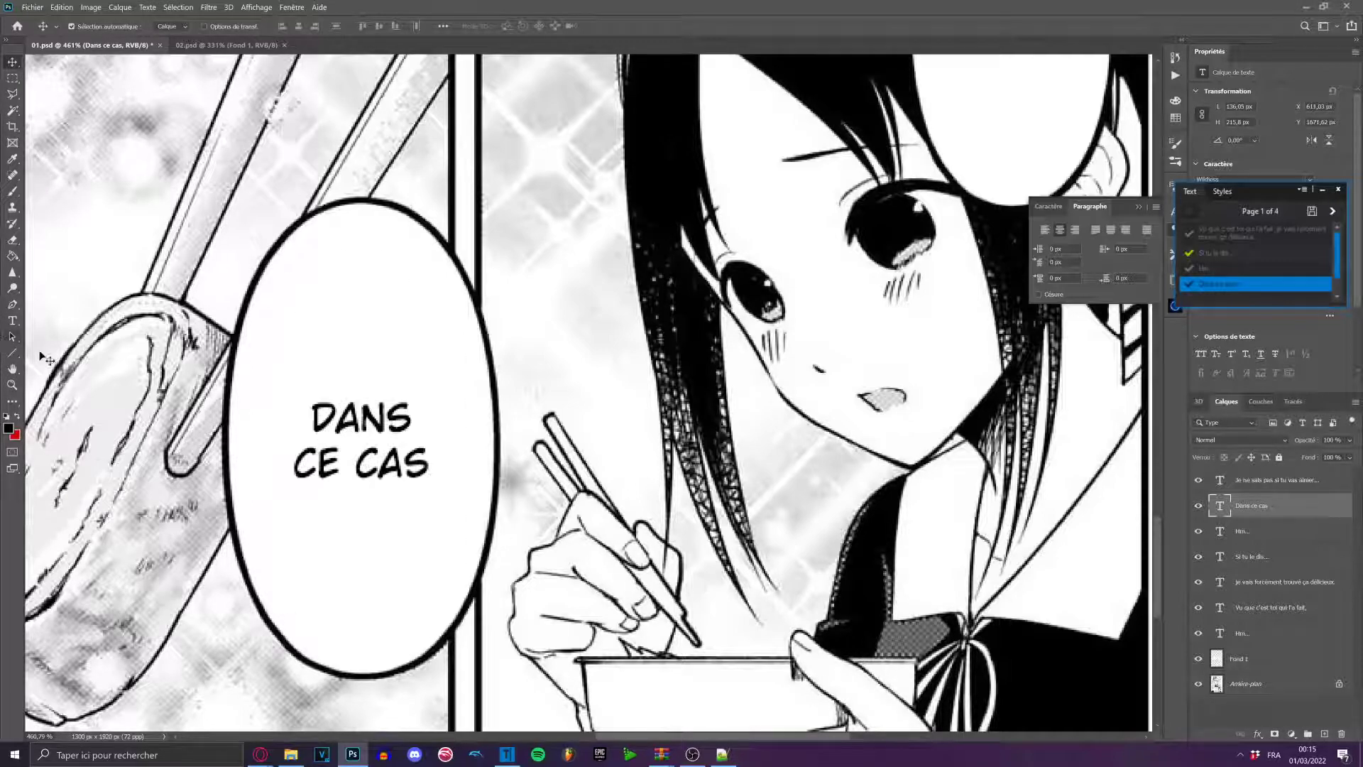
pyautogui.hotkey('ctrl', '0')
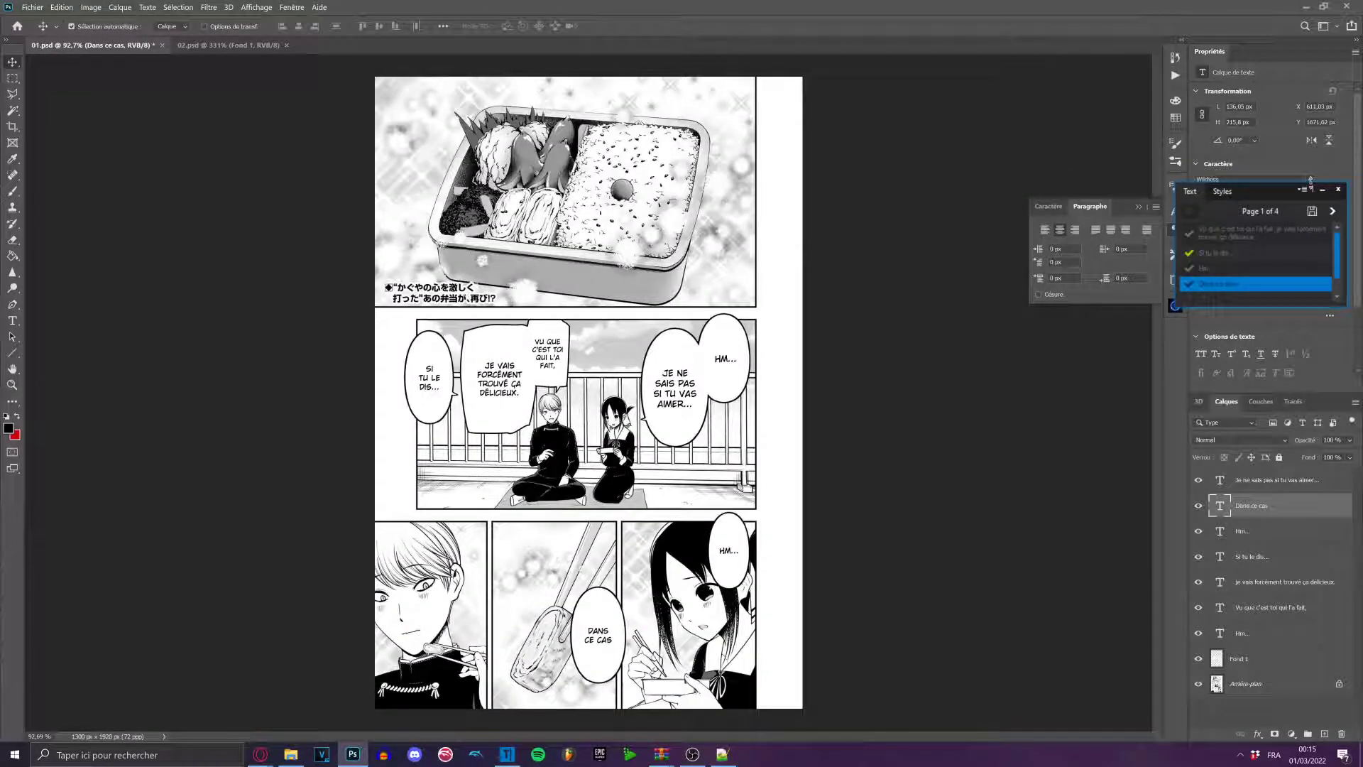
# Look at script page 2, then advance to page 3 with its document 03.psd.
pyautogui.click(1332, 210)
pyautogui.hotkey('ctrl', '0')
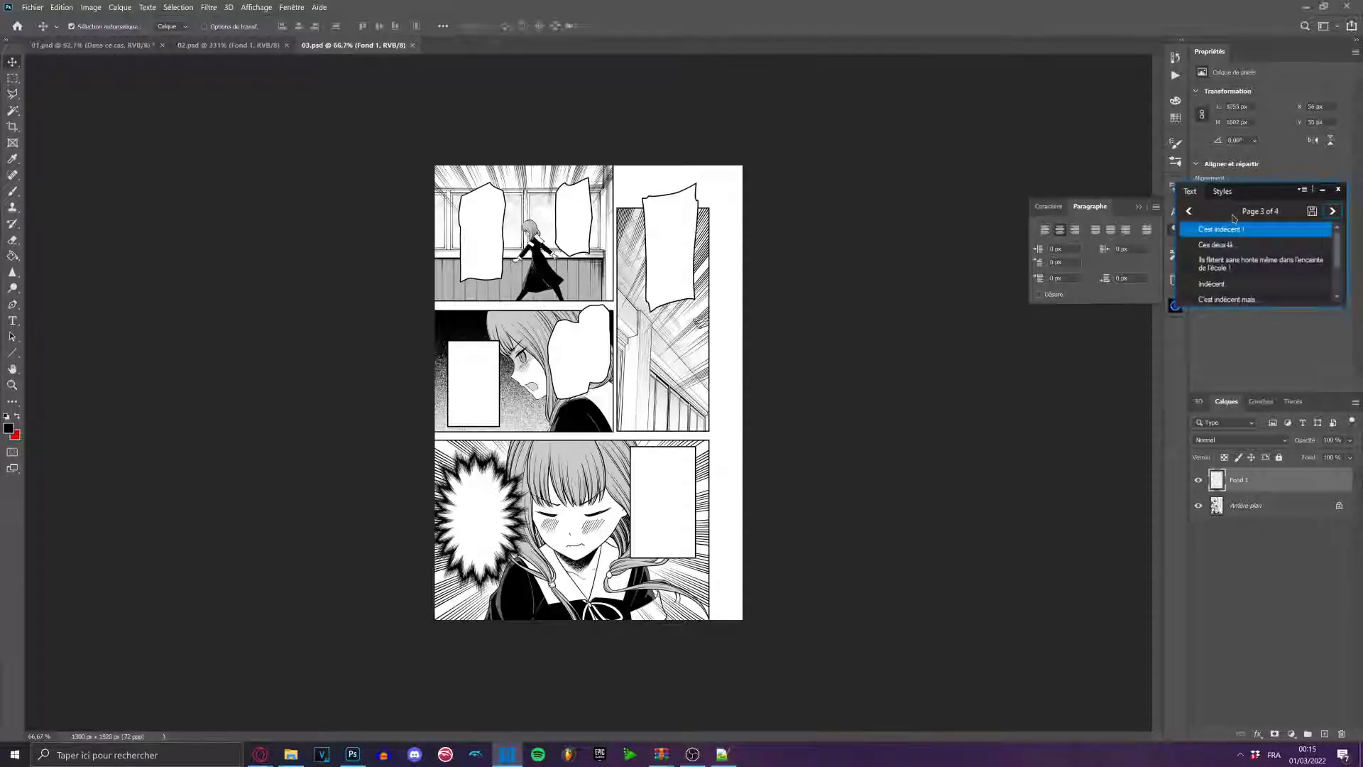
pyautogui.click(1188, 210)
pyautogui.hotkey('ctrl', '0')
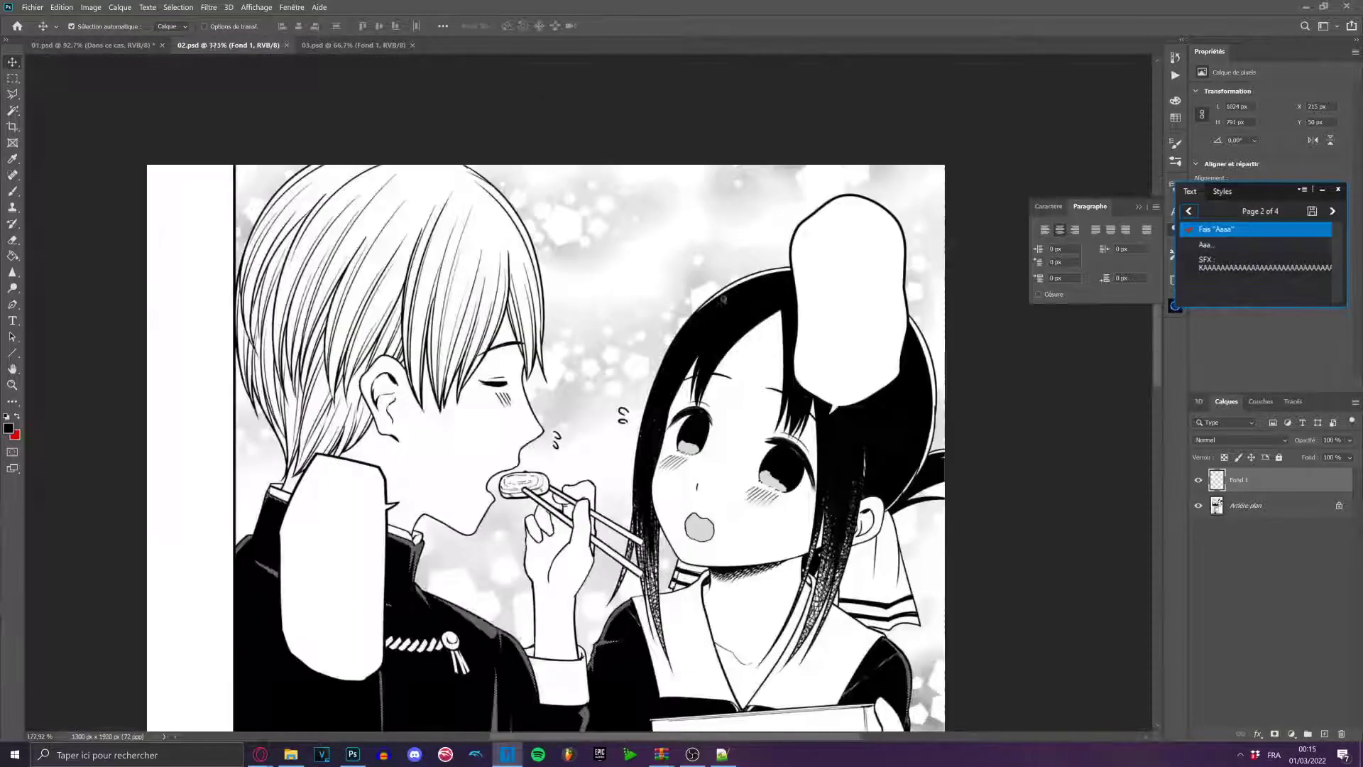
pyautogui.click(1332, 212)
# Add a text box in the tall jagged bubble of the page's upper-right panel and insert "C'est indécent !".
pyautogui.scroll(8, 768, 168)
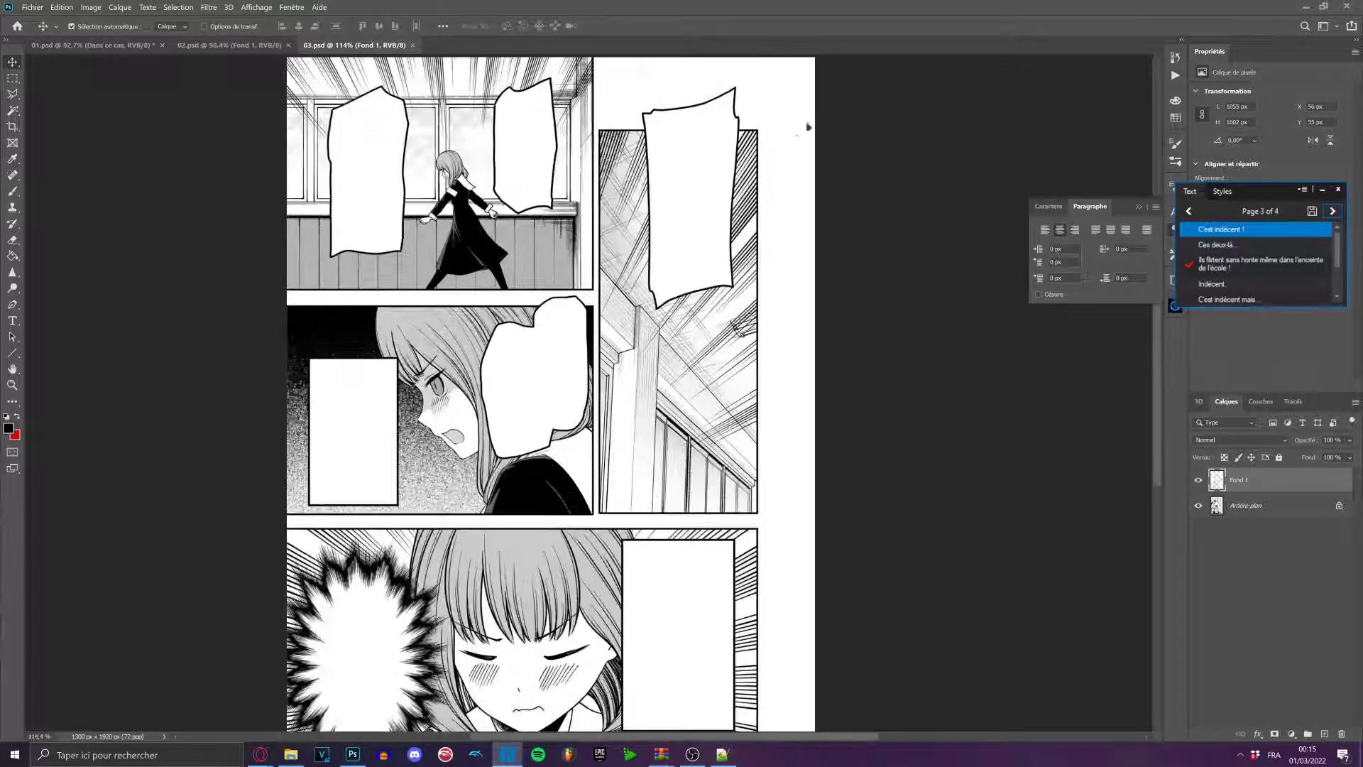
pyautogui.click(13, 320)
pyautogui.moveTo(452, 171); pyautogui.dragTo(628, 560)
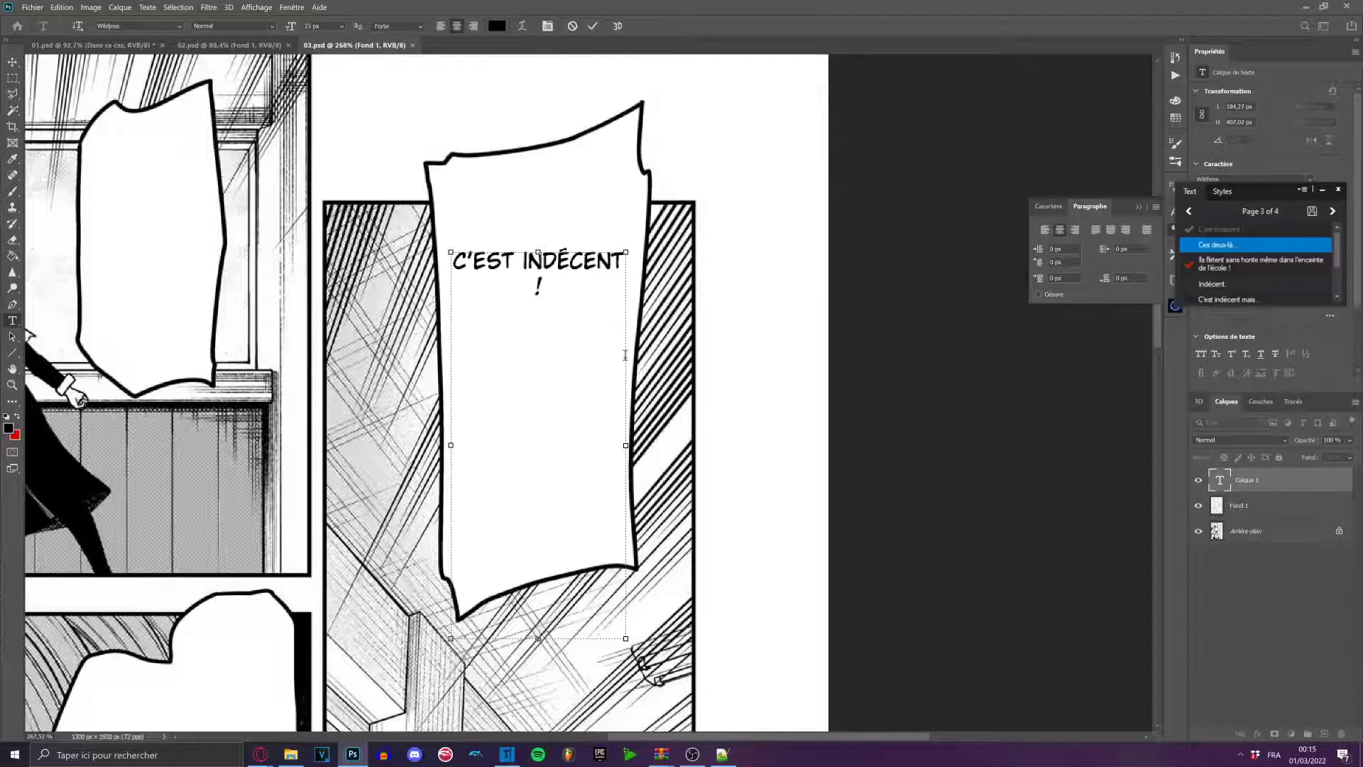
# Set the "C'est indécent !" text to 33 px and move it down towards the middle of its jagged bubble.
pyautogui.hotkey('ctrl', 'a')
pyautogui.click(321, 28)
pyautogui.scroll(5, 322, 28)
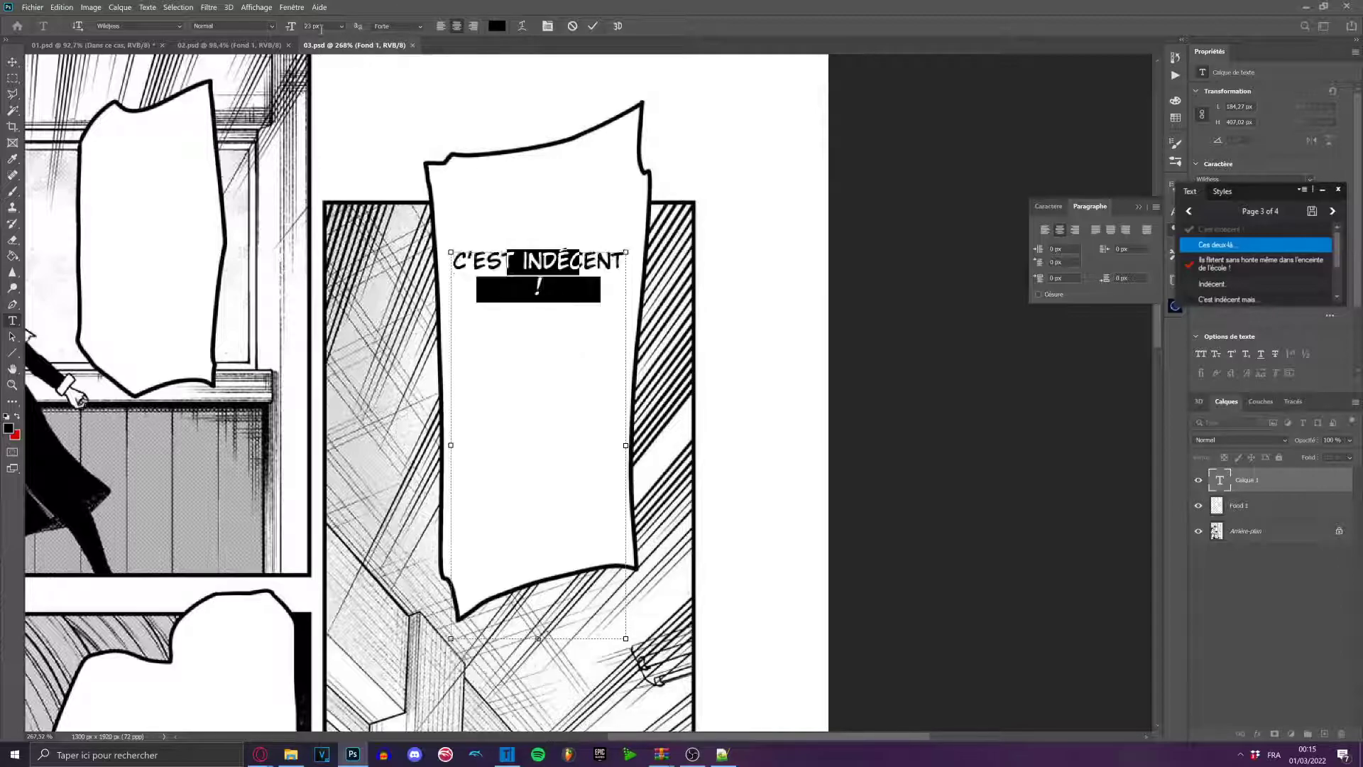
pyautogui.scroll(6, 321, 28)
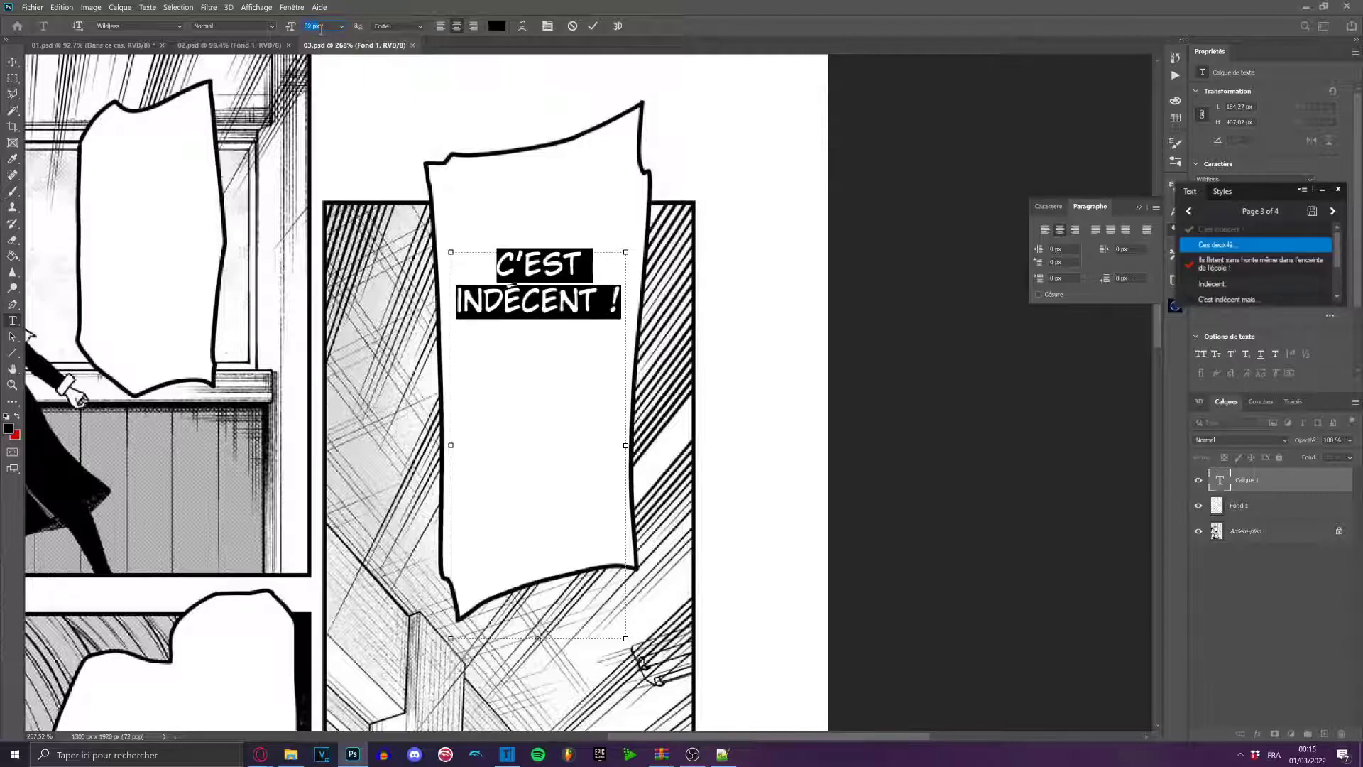
pyautogui.scroll(-1, 321, 29)
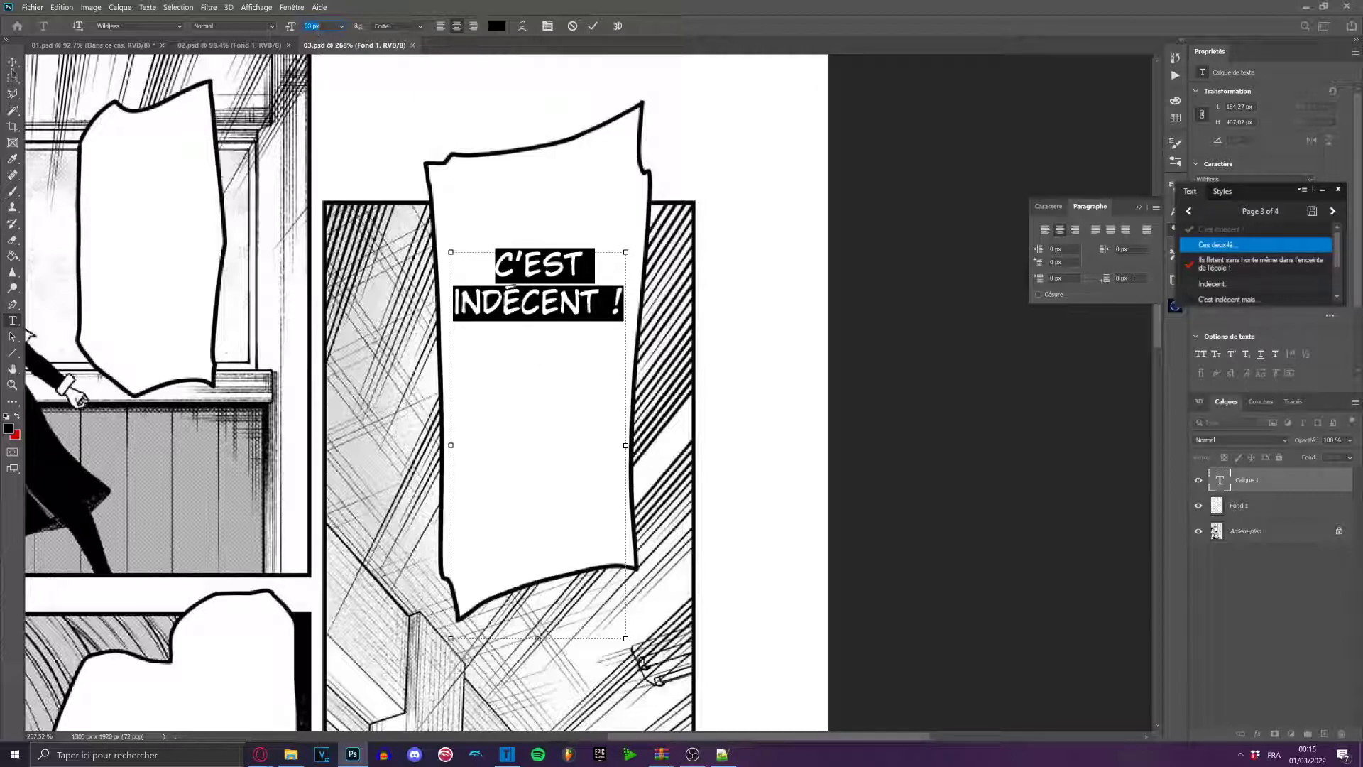
pyautogui.click(12, 64)
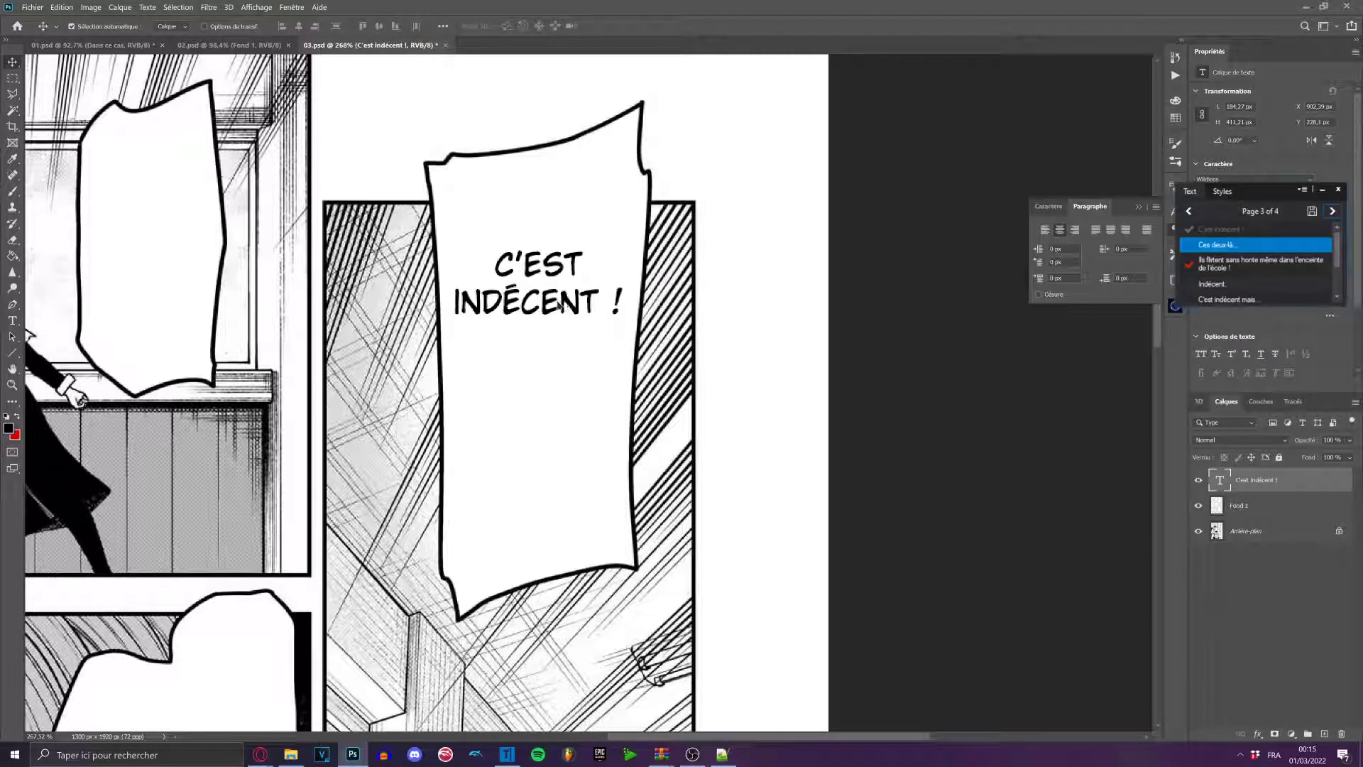
pyautogui.scroll(-6, 622, 339)
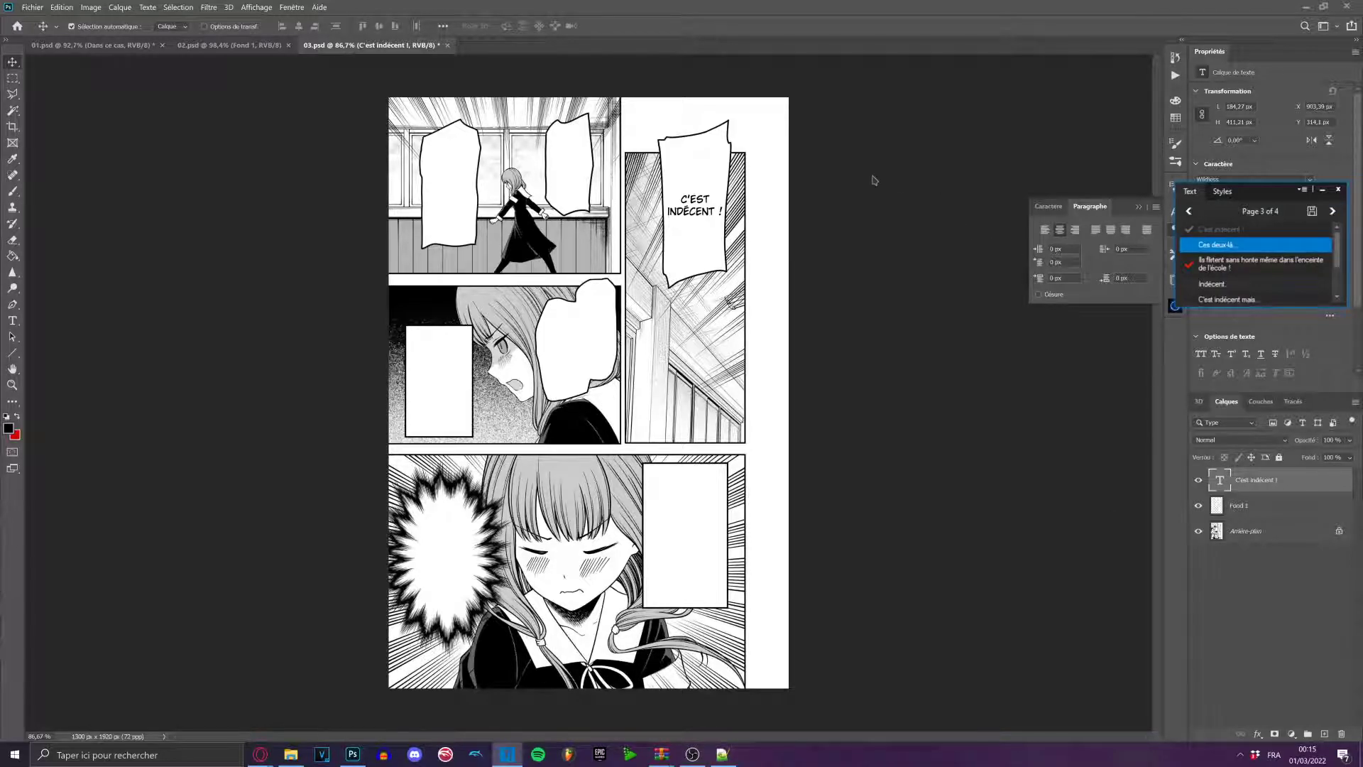
# Change the style of the whole "C'est indécent !" text to BoldItalic and compare it with the page.
pyautogui.scroll(6, 808, 173)
pyautogui.click(12, 320)
pyautogui.scroll(1, 342, 290)
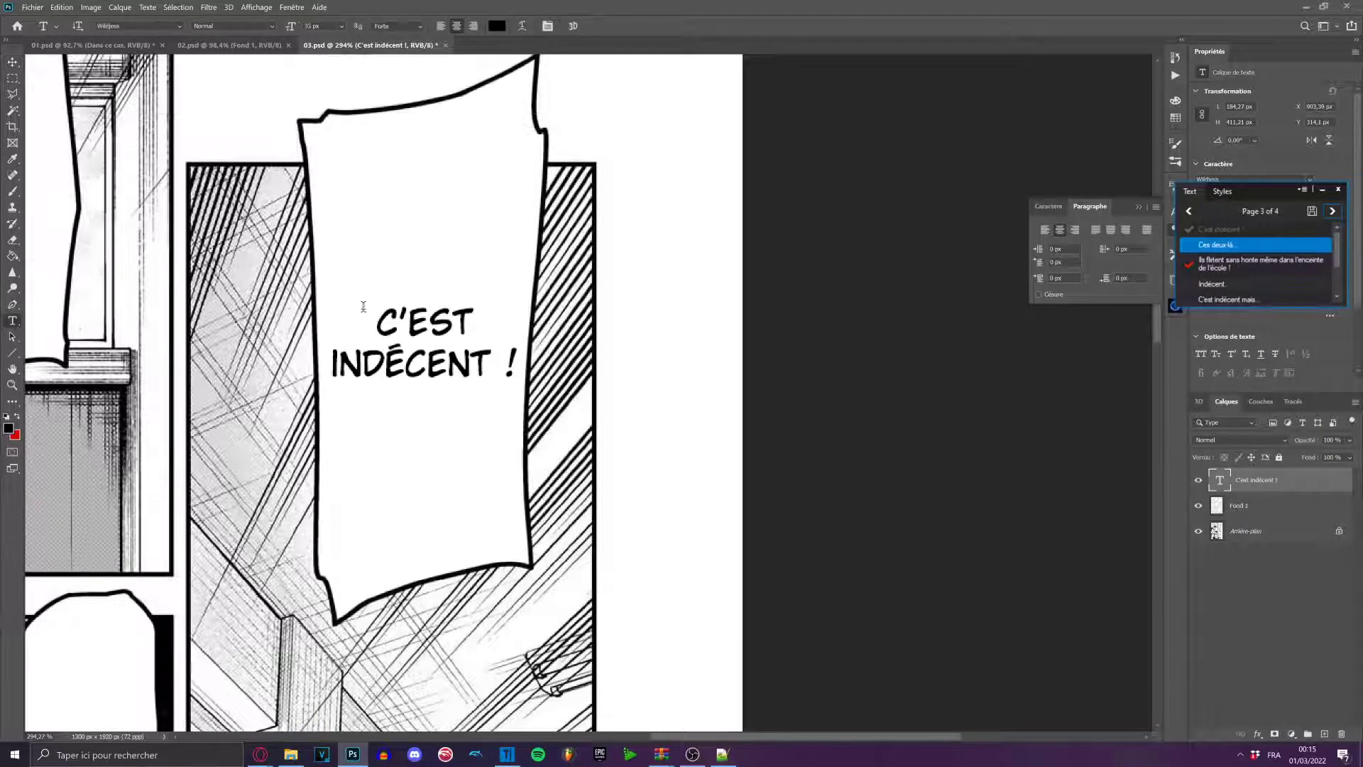
pyautogui.scroll(5, 415, 362)
pyautogui.click(406, 368)
pyautogui.hotkey('ctrl', 'a')
pyautogui.click(273, 27)
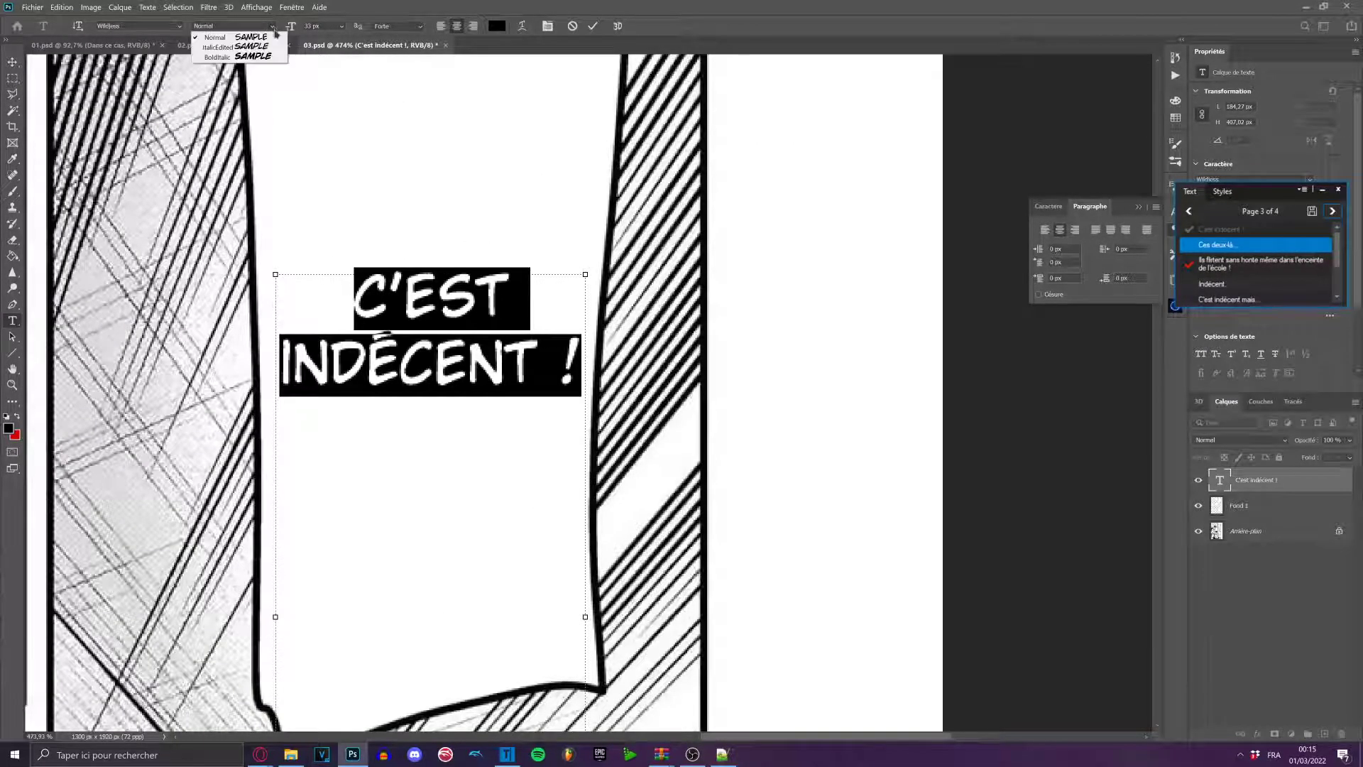
pyautogui.click(263, 57)
pyautogui.hotkey('ctrl', 'Return')
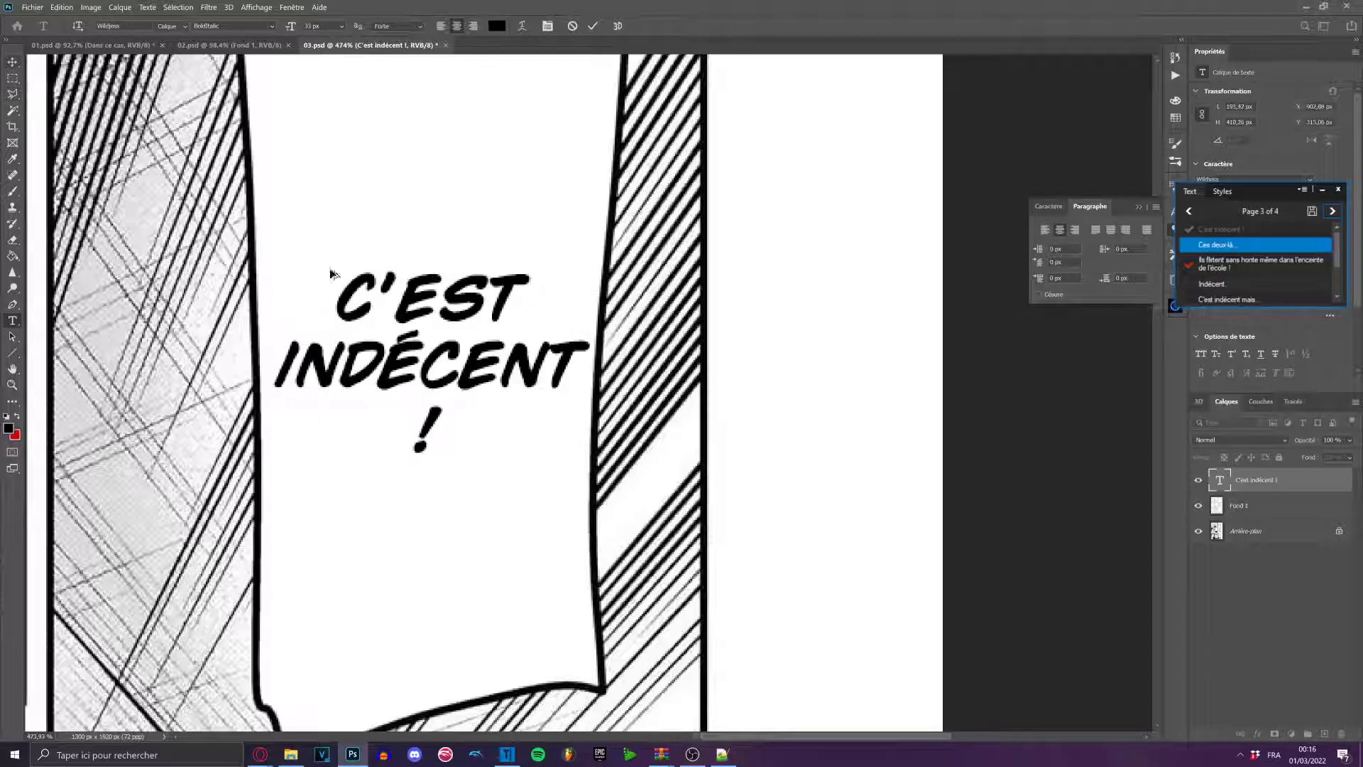
pyautogui.press('v')
pyautogui.scroll(-9, 362, 305)
pyautogui.scroll(4, 845, 94)
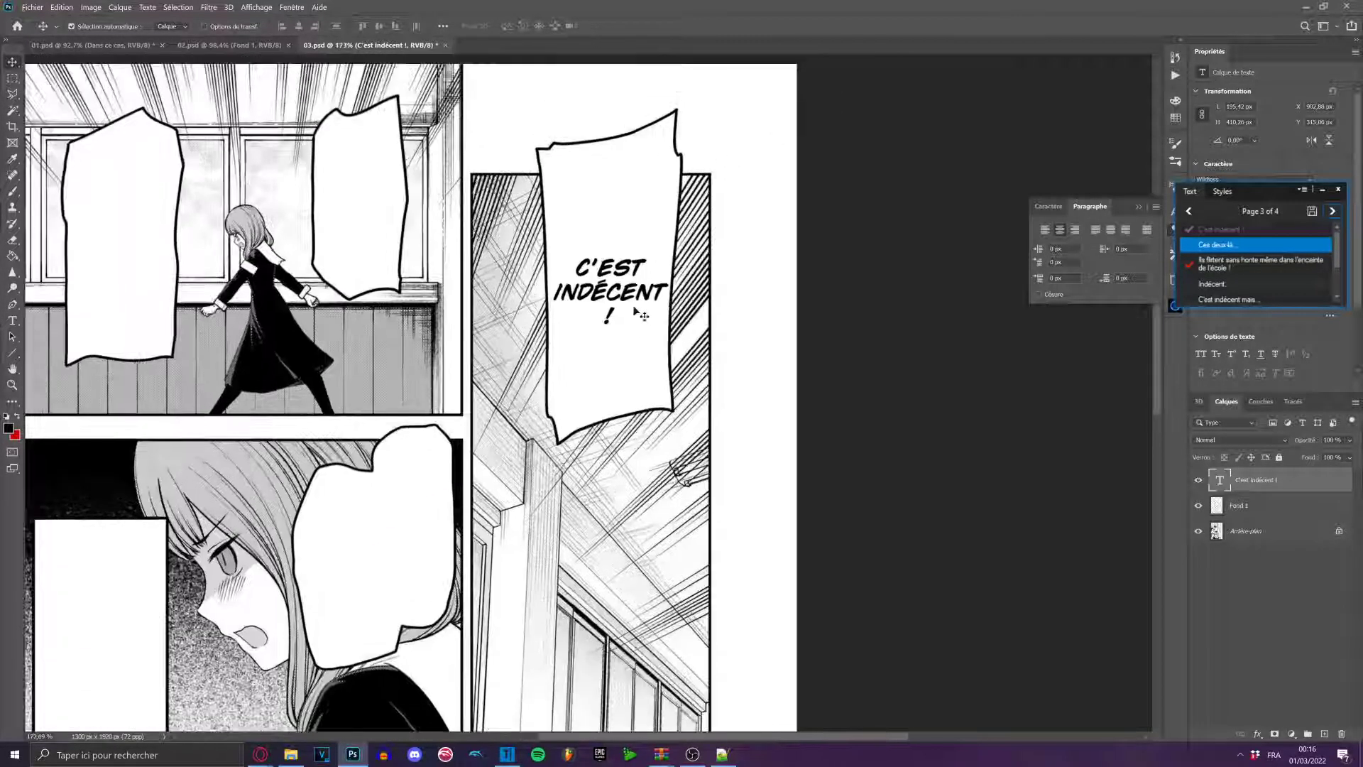
pyautogui.scroll(1, 641, 313)
# Hyphenate "indécent" so the text breaks into three lines: "C'est", "indé-" and "cent !".
pyautogui.click(12, 320)
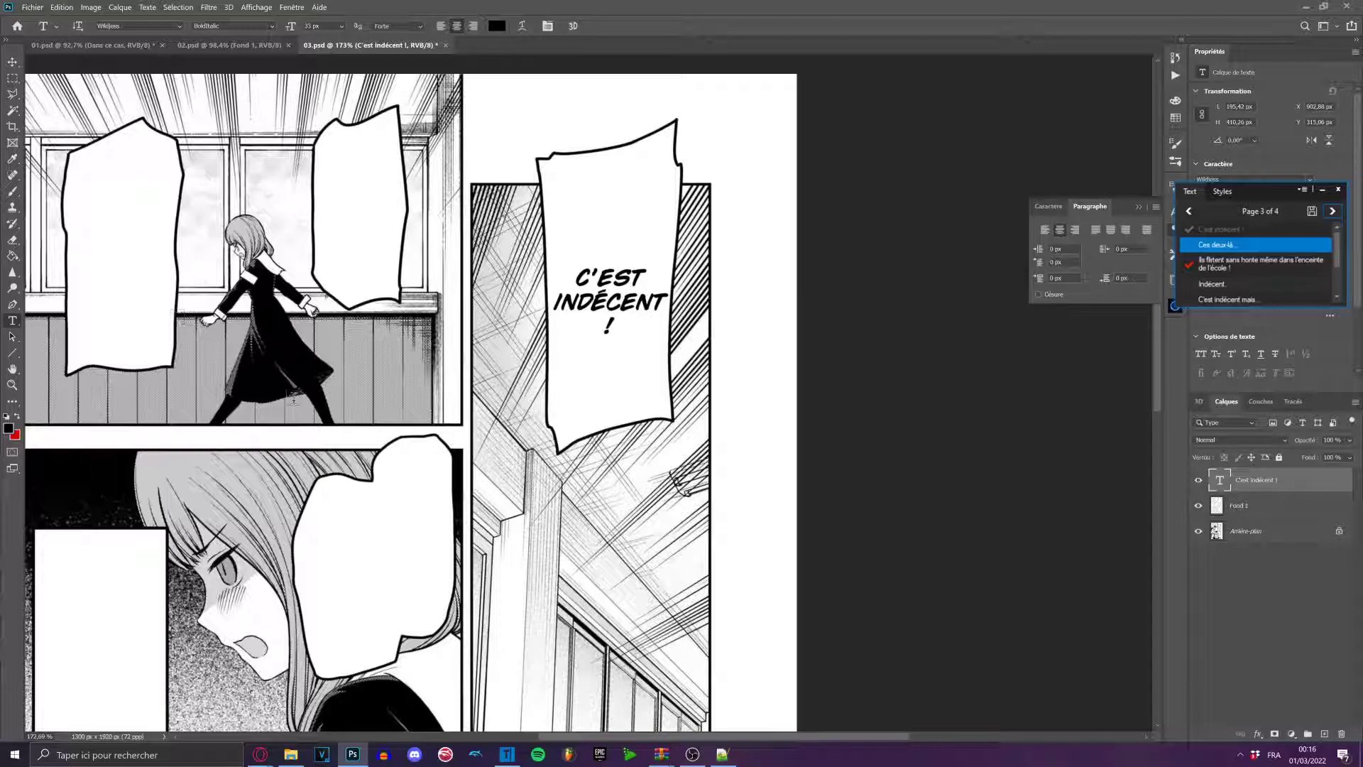
pyautogui.click(609, 300)
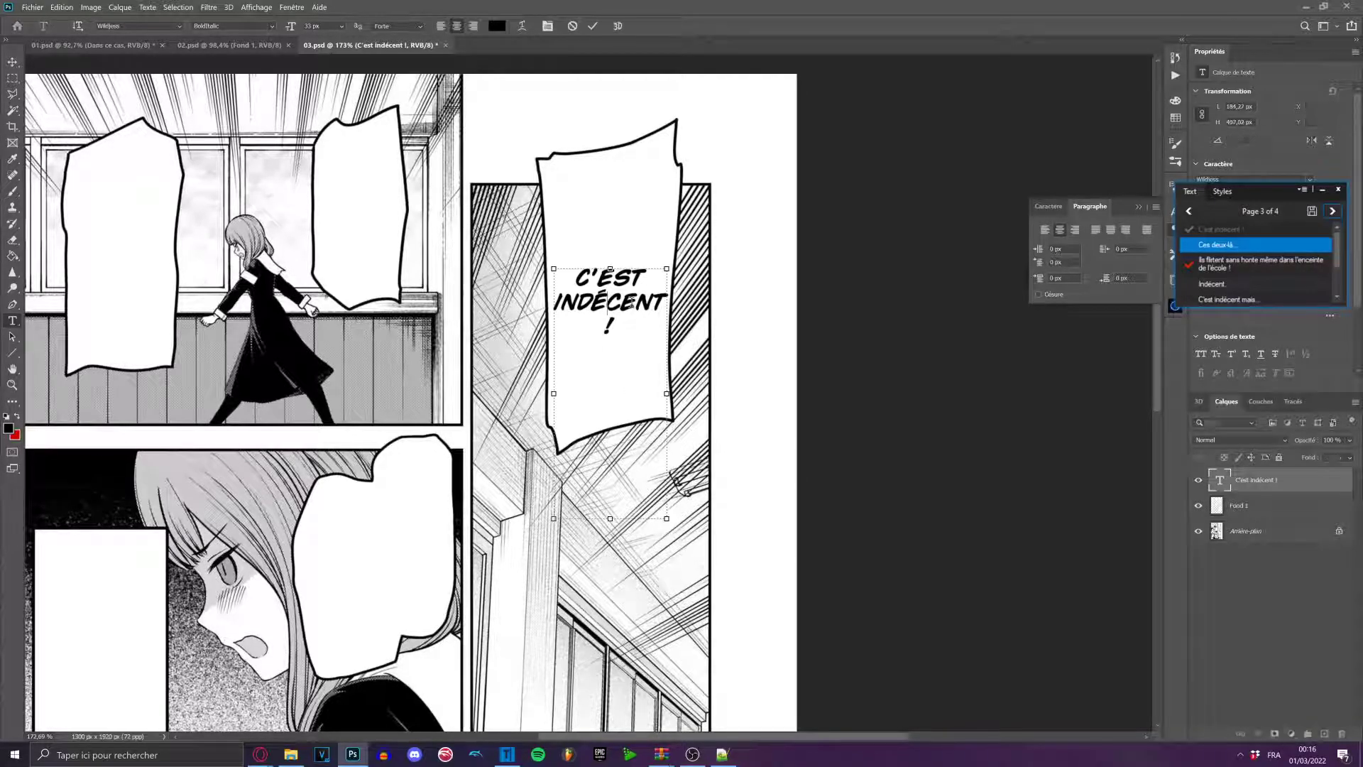
pyautogui.write('-')
pyautogui.press('Return')
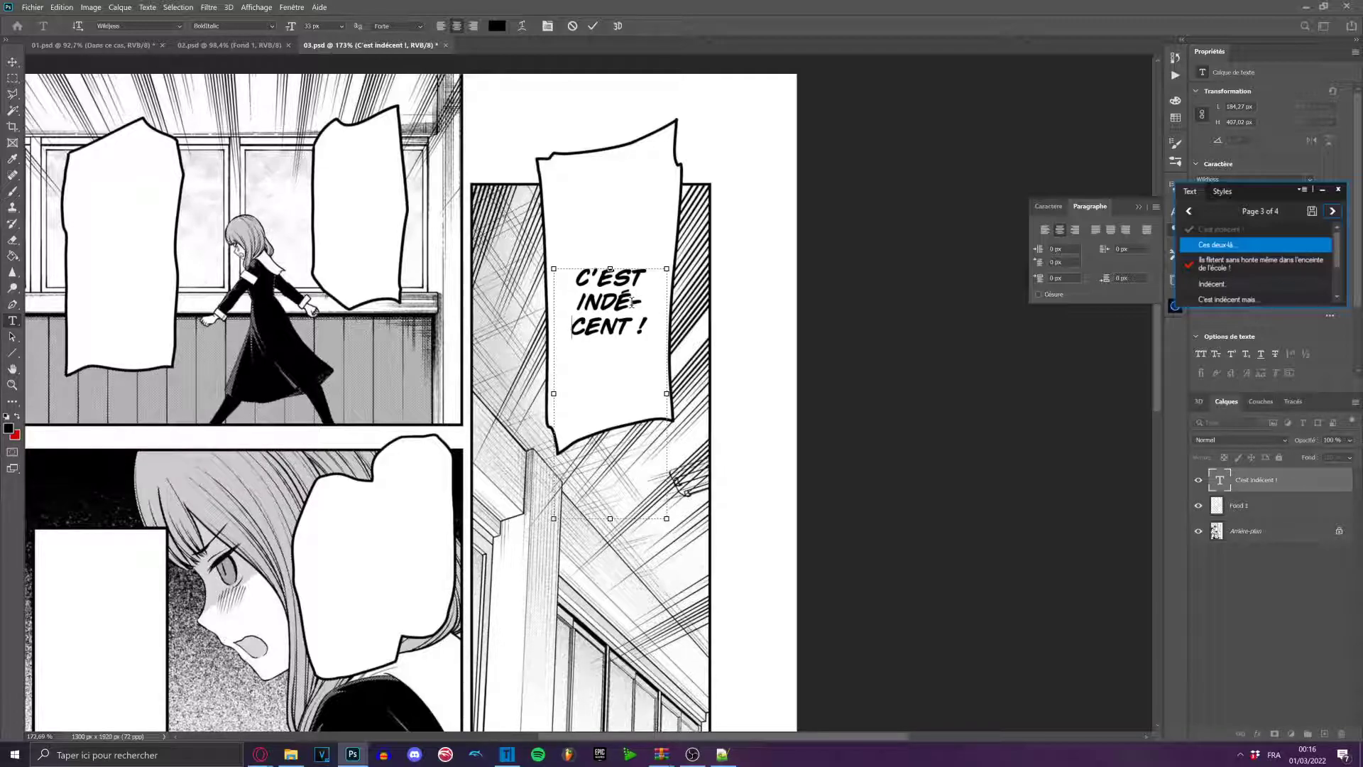
pyautogui.press('BackSpace')
pyautogui.press('BackSpace')
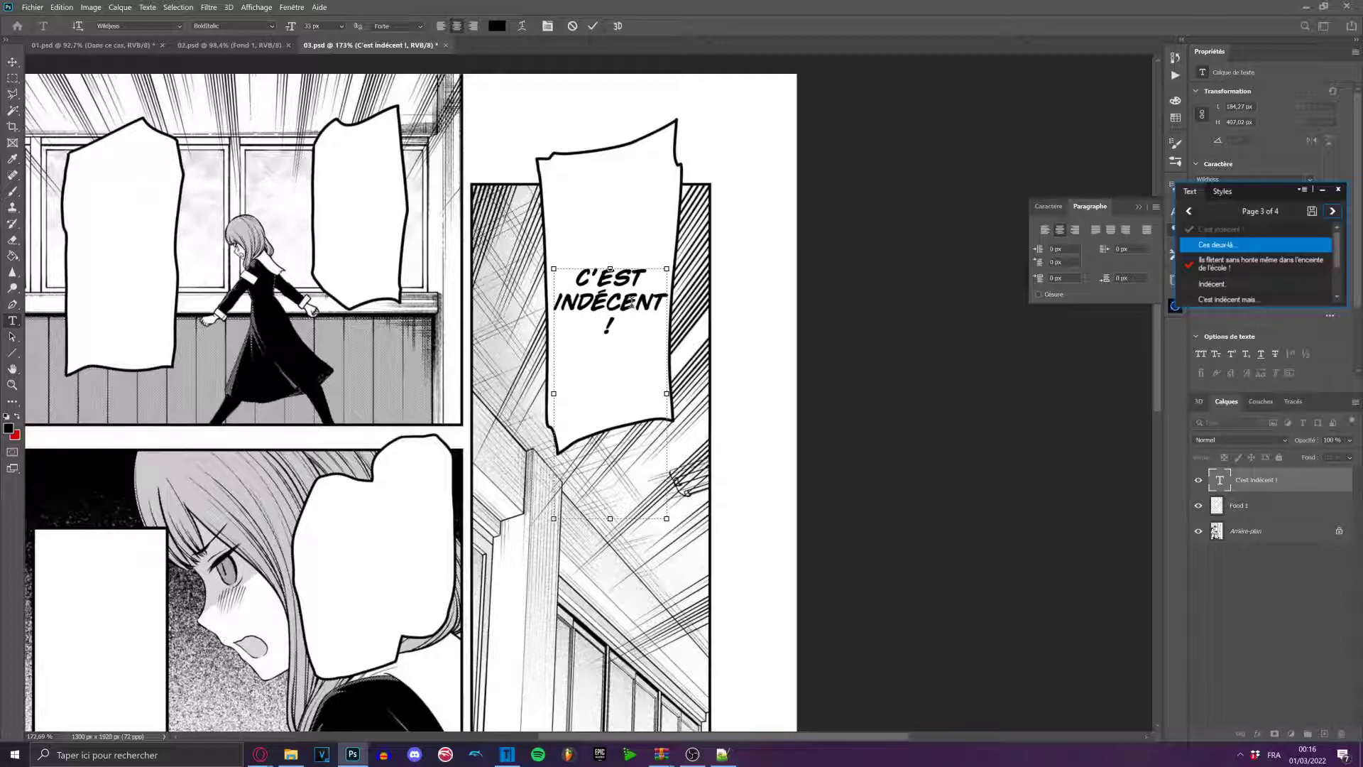
pyautogui.write('-')
pyautogui.press('Return')
# Enlarge the hyphenated "C'est indé-cent !" text to 38 px and move it up to the centre of its bubble.
pyautogui.hotkey('ctrl', 'a')
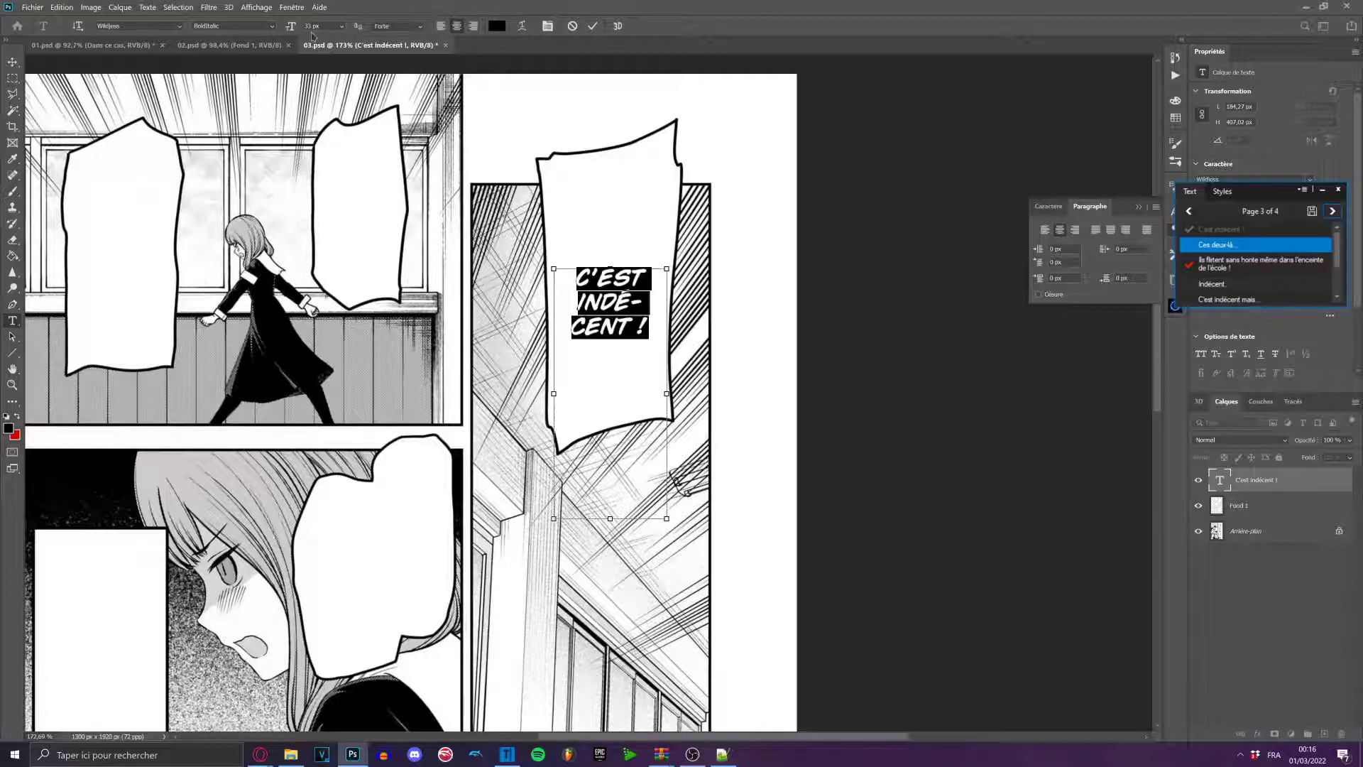
pyautogui.click(322, 27)
pyautogui.scroll(4, 322, 27)
pyautogui.scroll(1, 322, 27)
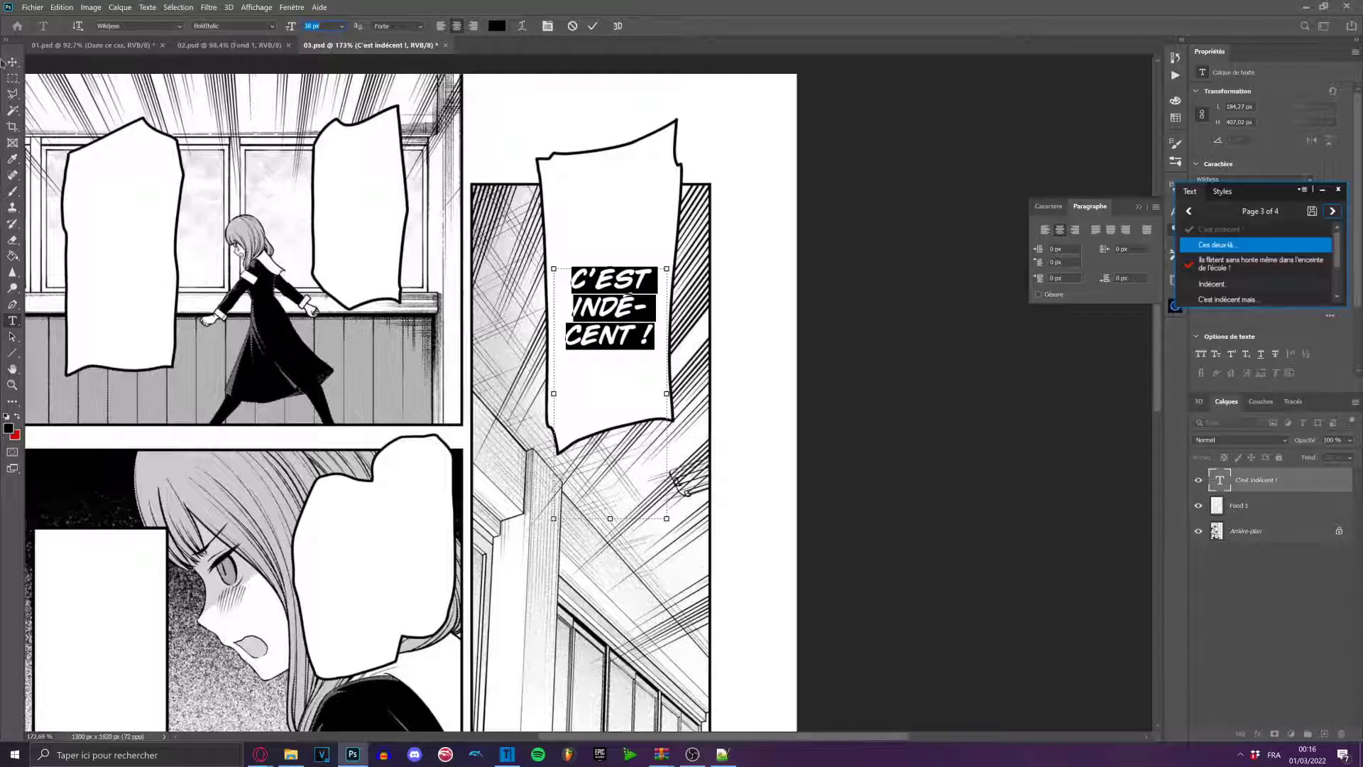
pyautogui.click(12, 61)
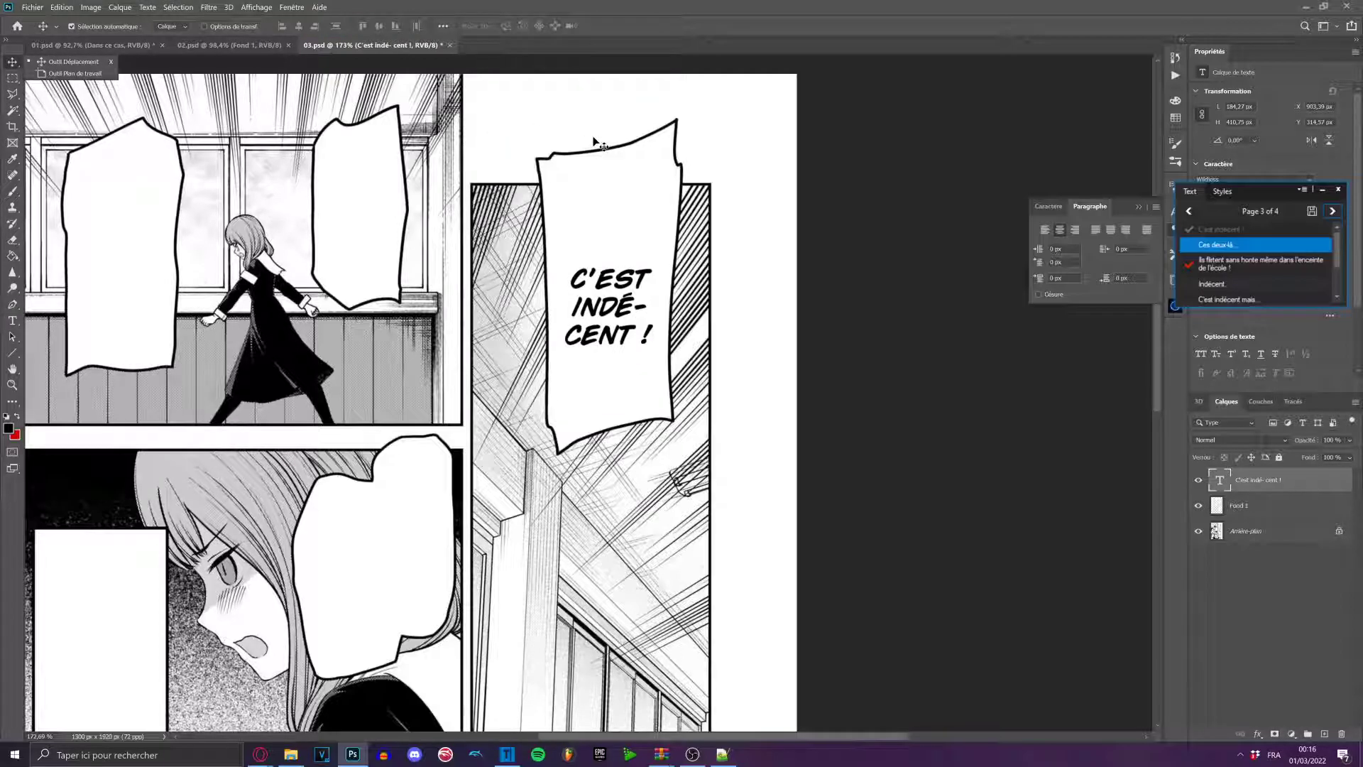
pyautogui.press('F2')
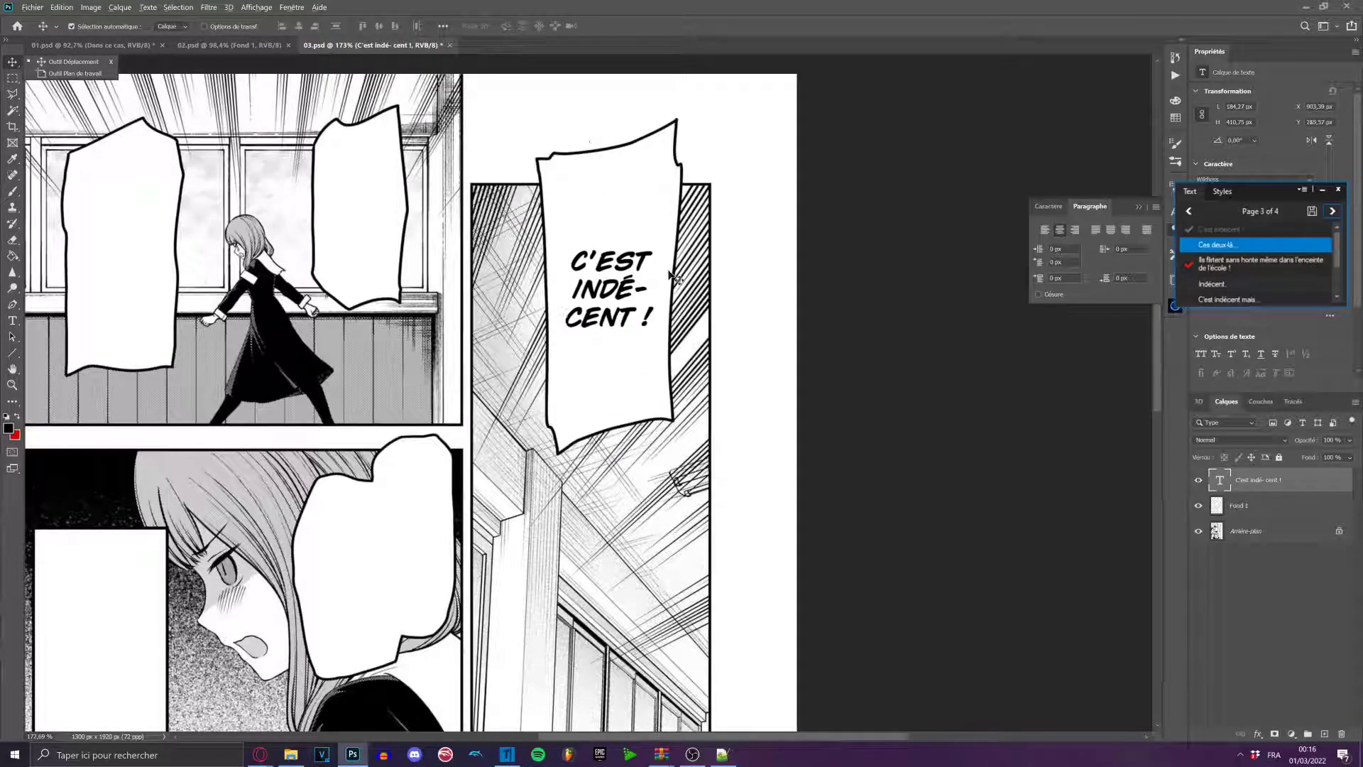
# Add a text box in the jagged bubble just in front of the walking girl's back and insert "Ces deux-là...".
pyautogui.scroll(-5, 674, 271)
pyautogui.scroll(6, 686, 274)
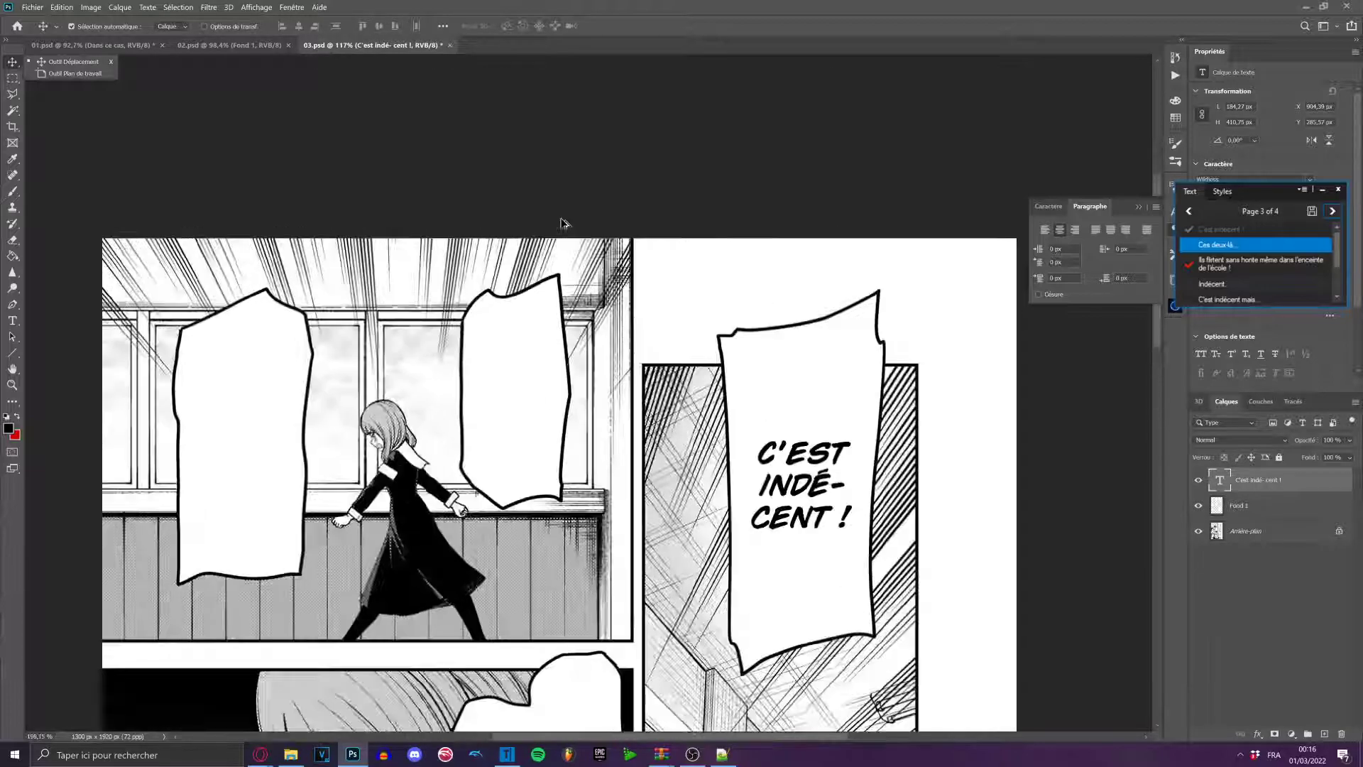
pyautogui.click(12, 320)
pyautogui.scroll(3, 509, 397)
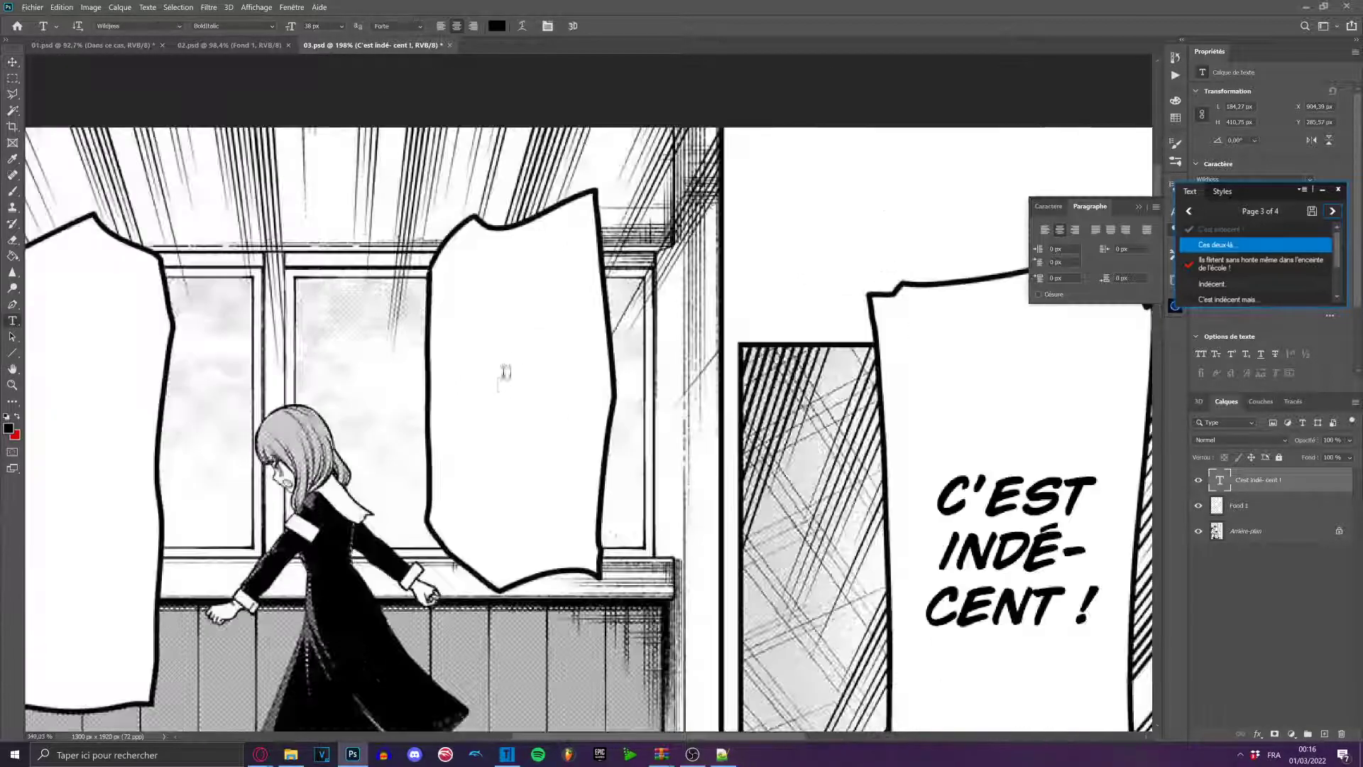
pyautogui.moveTo(444, 248); pyautogui.dragTo(609, 568)
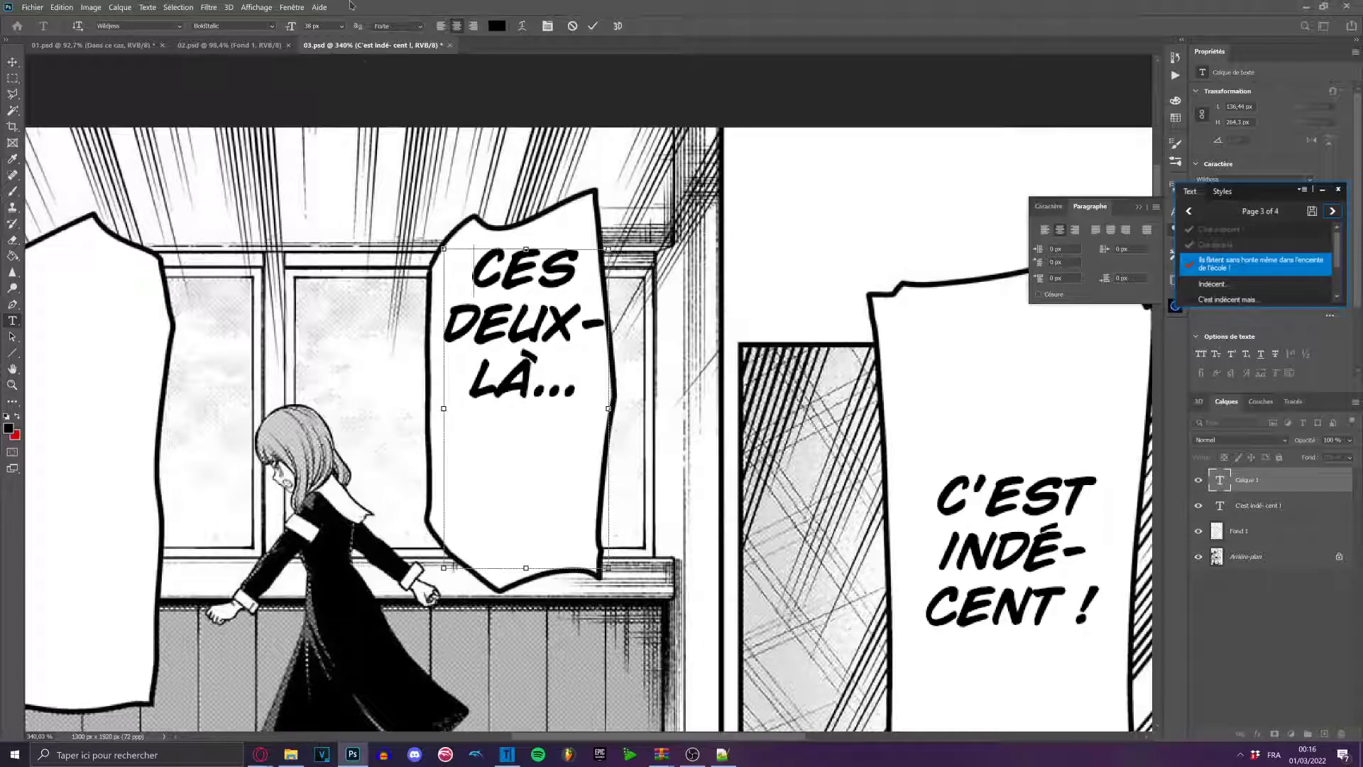
# Set the size of the whole "Ces deux-là..." text to 26 px.
pyautogui.hotkey('ctrl', 'a')
pyautogui.click(321, 28)
pyautogui.scroll(-3, 321, 28)
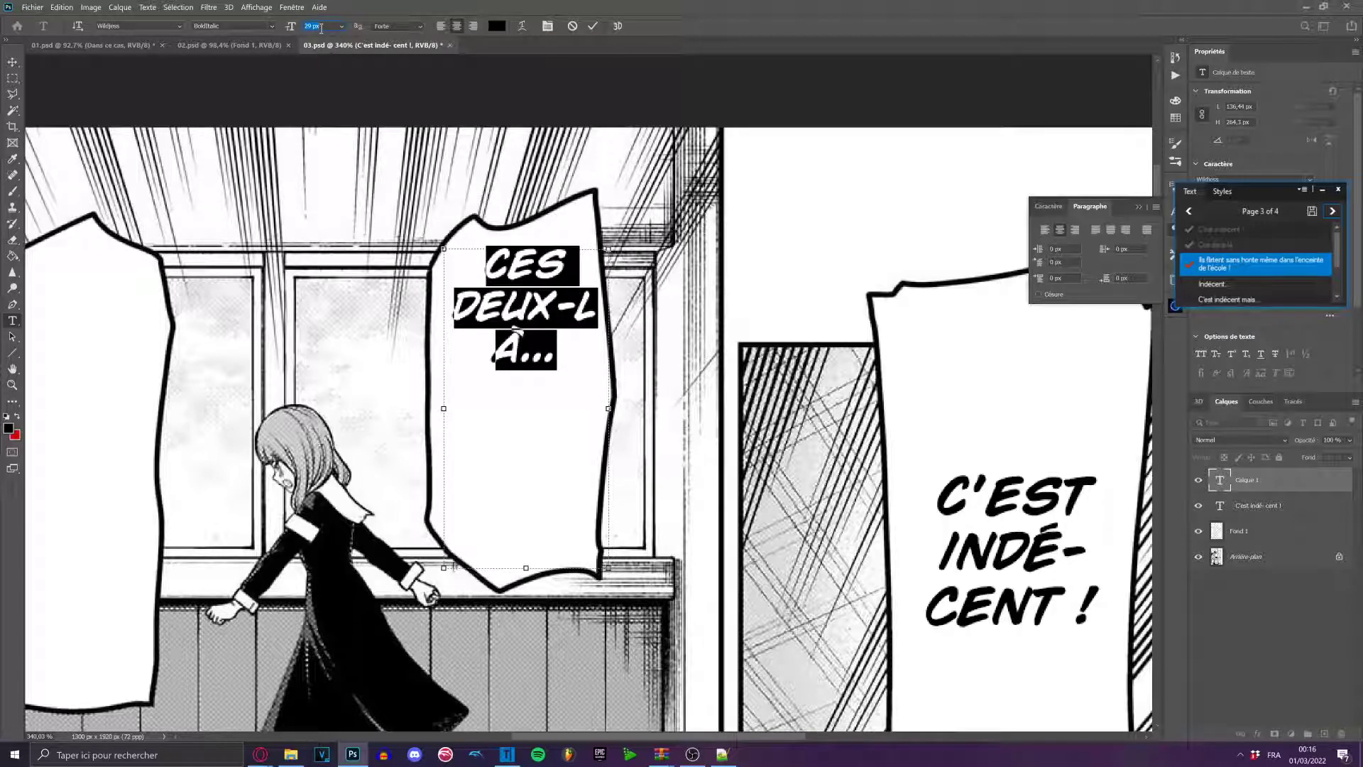
pyautogui.scroll(-2, 321, 29)
pyautogui.scroll(-1, 321, 29)
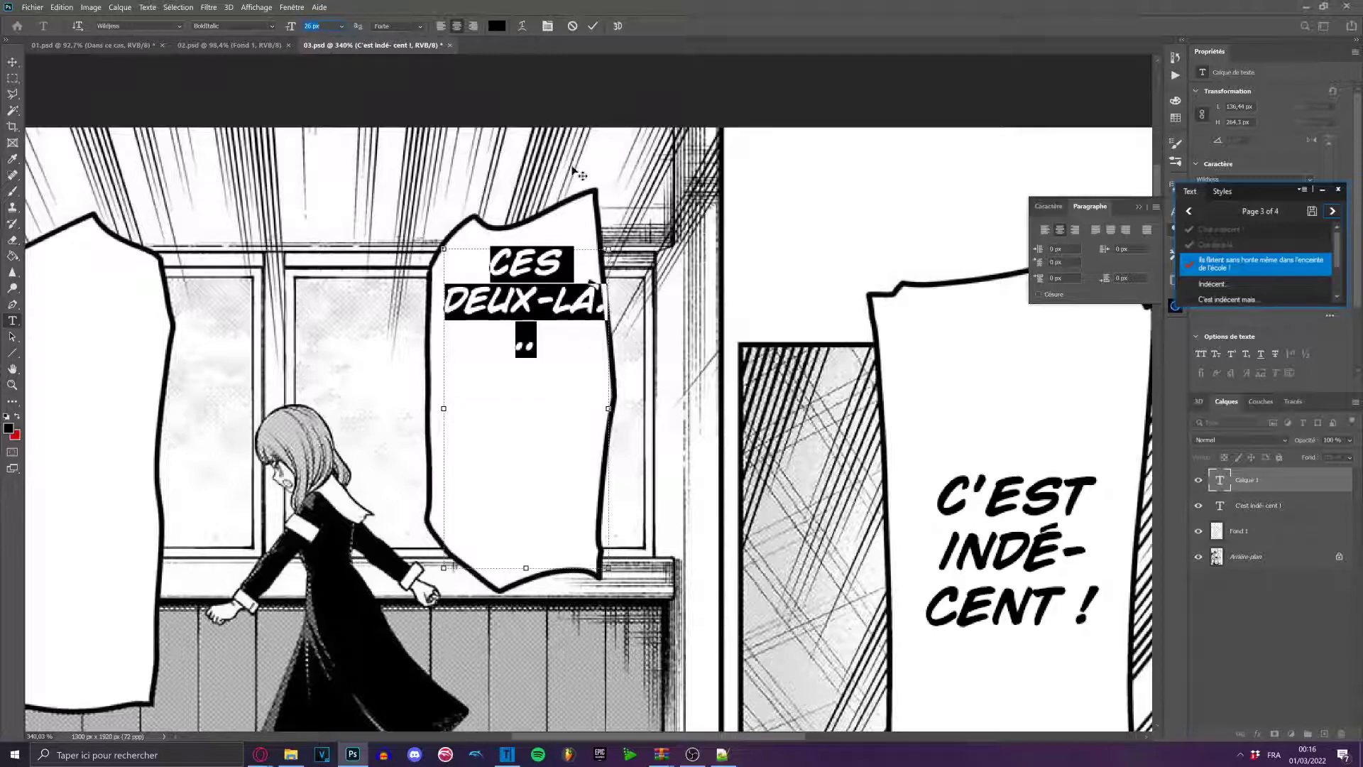
# Move the "Ces deux-là..." text down in its bubble and break it into "Ces", "deux-" and "là...".
pyautogui.moveTo(647, 308); pyautogui.dragTo(641, 367)
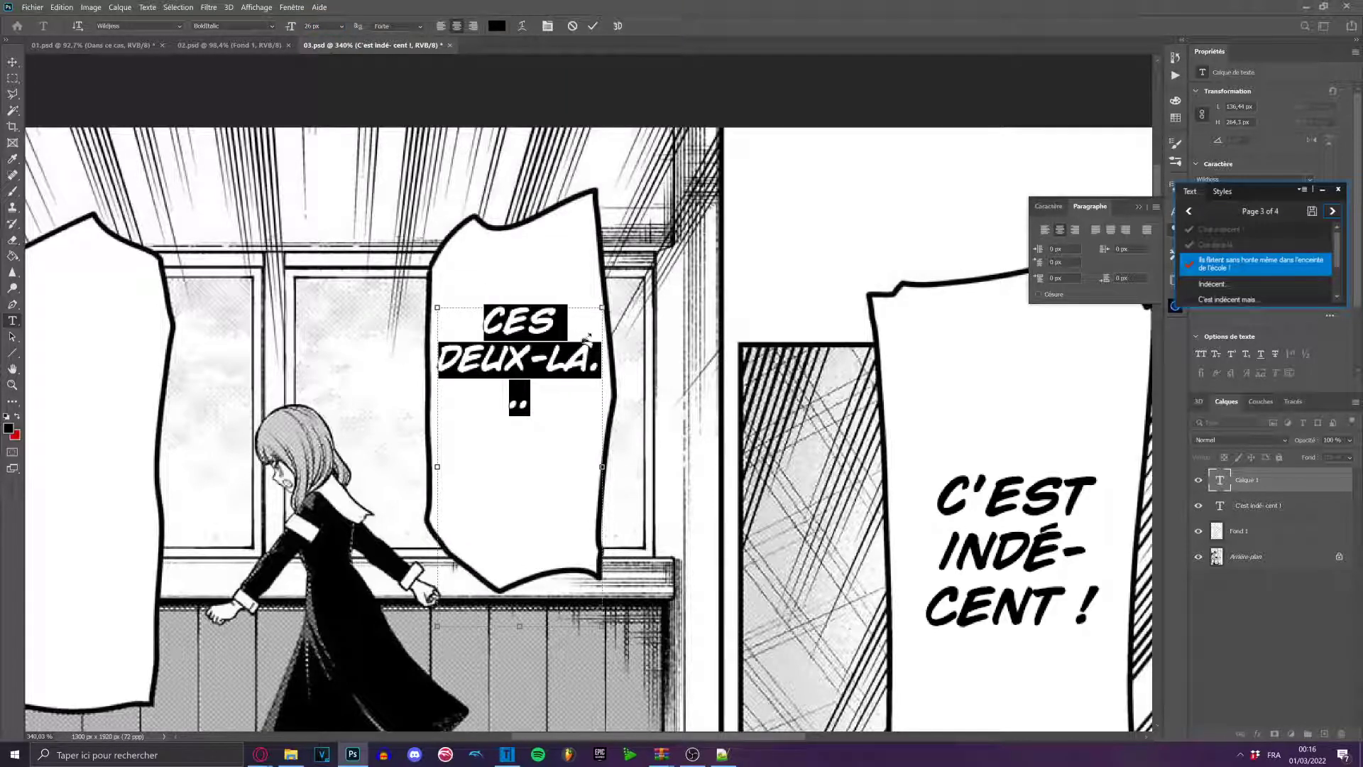
pyautogui.press('Right')
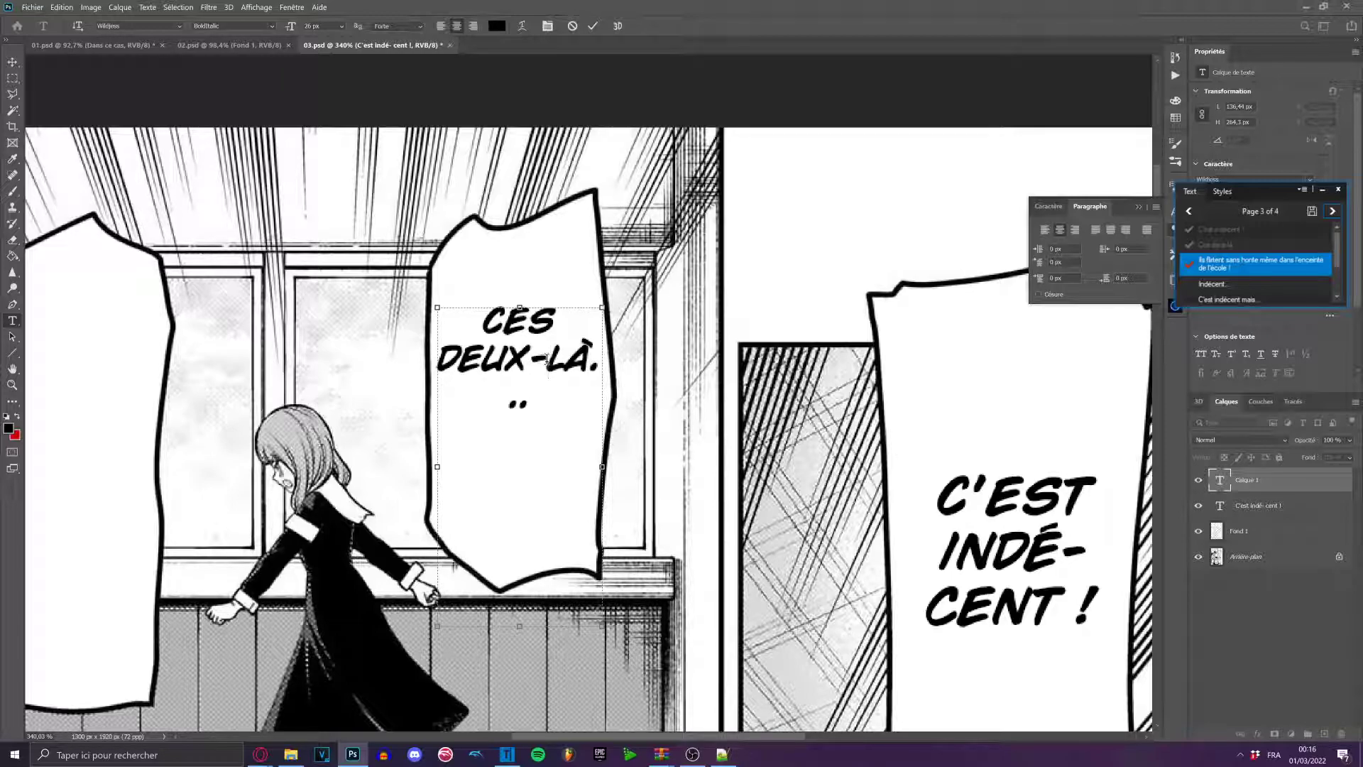
pyautogui.press('Return')
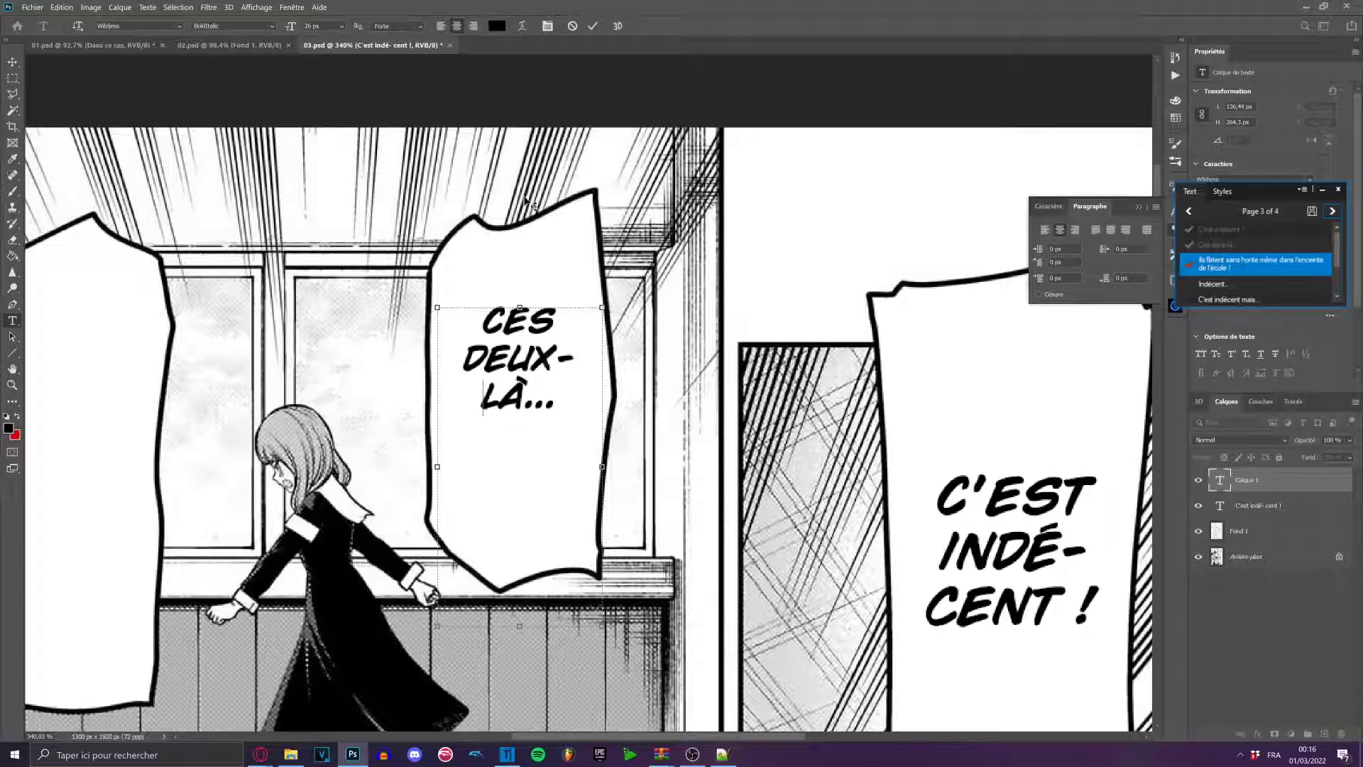
# Set the whole "Ces deux-là..." text to 27 px and move it down towards the centre of its bubble.
pyautogui.hotkey('ctrl', 'a')
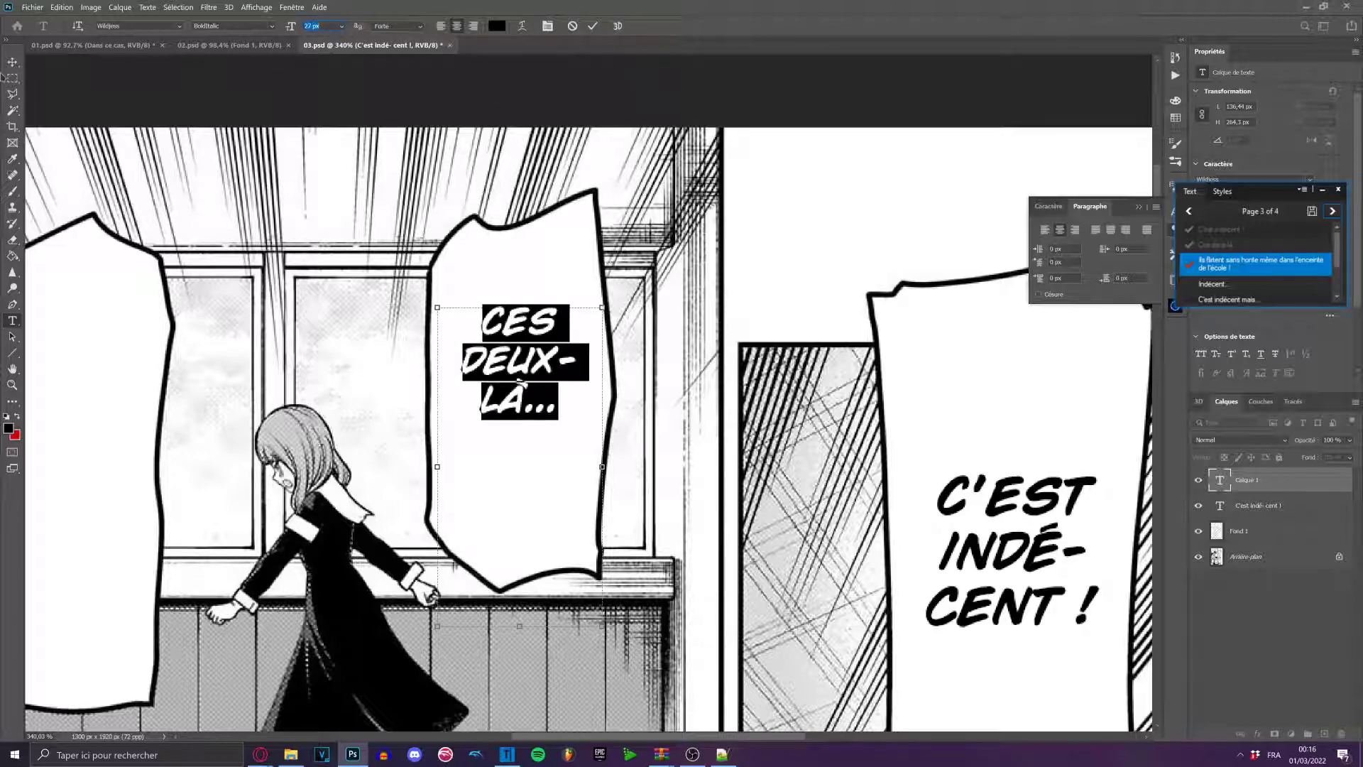
pyautogui.click(12, 62)
pyautogui.hotkey('shift', 'Down')
pyautogui.hotkey('shift', 'Down')
pyautogui.hotkey('shift', 'Down')
pyautogui.scroll(-12, 680, 329)
# Add a text box in the tall bubble ahead of the walking girl and insert "Ils flirtent sans honte même dans l'enceinte de l'école !".
pyautogui.click(12, 320)
pyautogui.scroll(8, 355, 352)
pyautogui.moveTo(521, 284); pyautogui.dragTo(641, 557)
pyautogui.moveTo(722, 514); pyautogui.dragTo(721, 508)
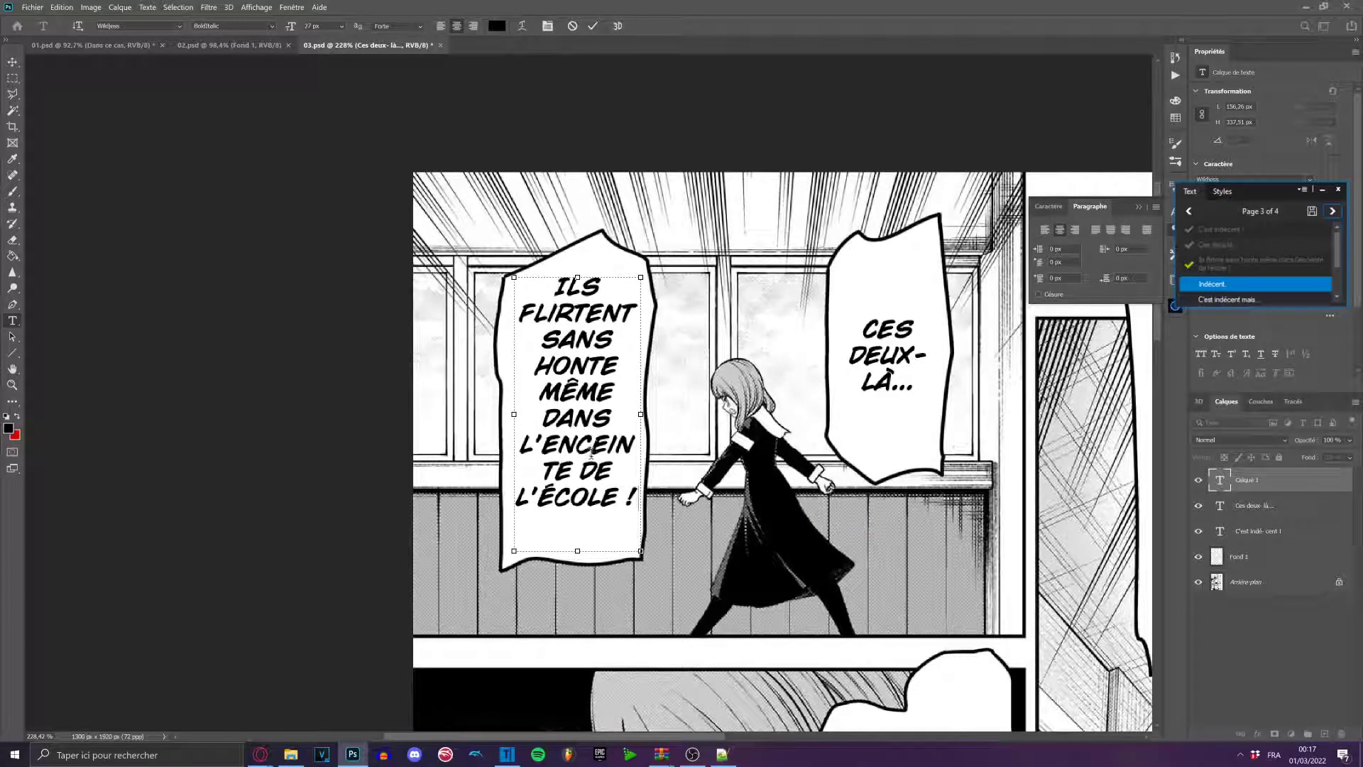
# Turn on automatic hyphenation for the whole "Ils flirtent sans honte..." text.
pyautogui.hotkey('ctrl', 'a')
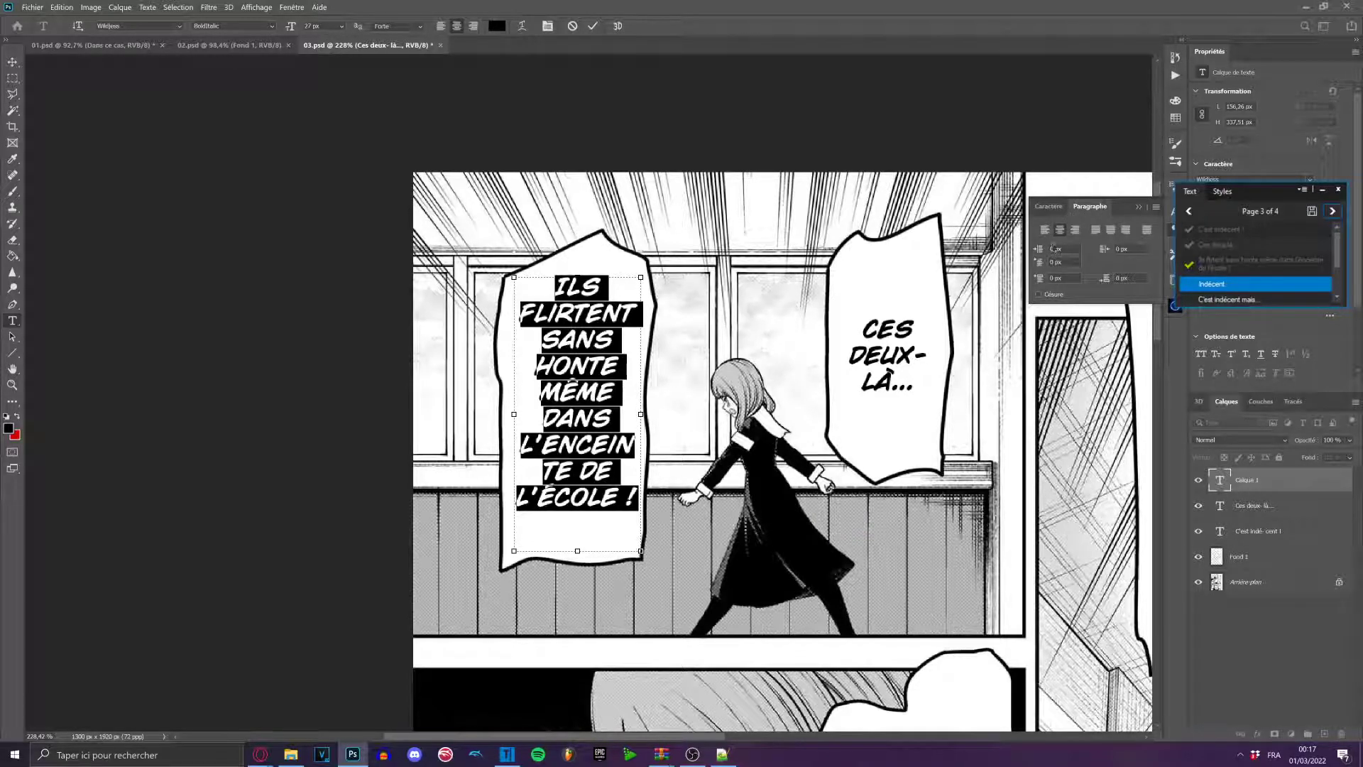
pyautogui.click(1038, 294)
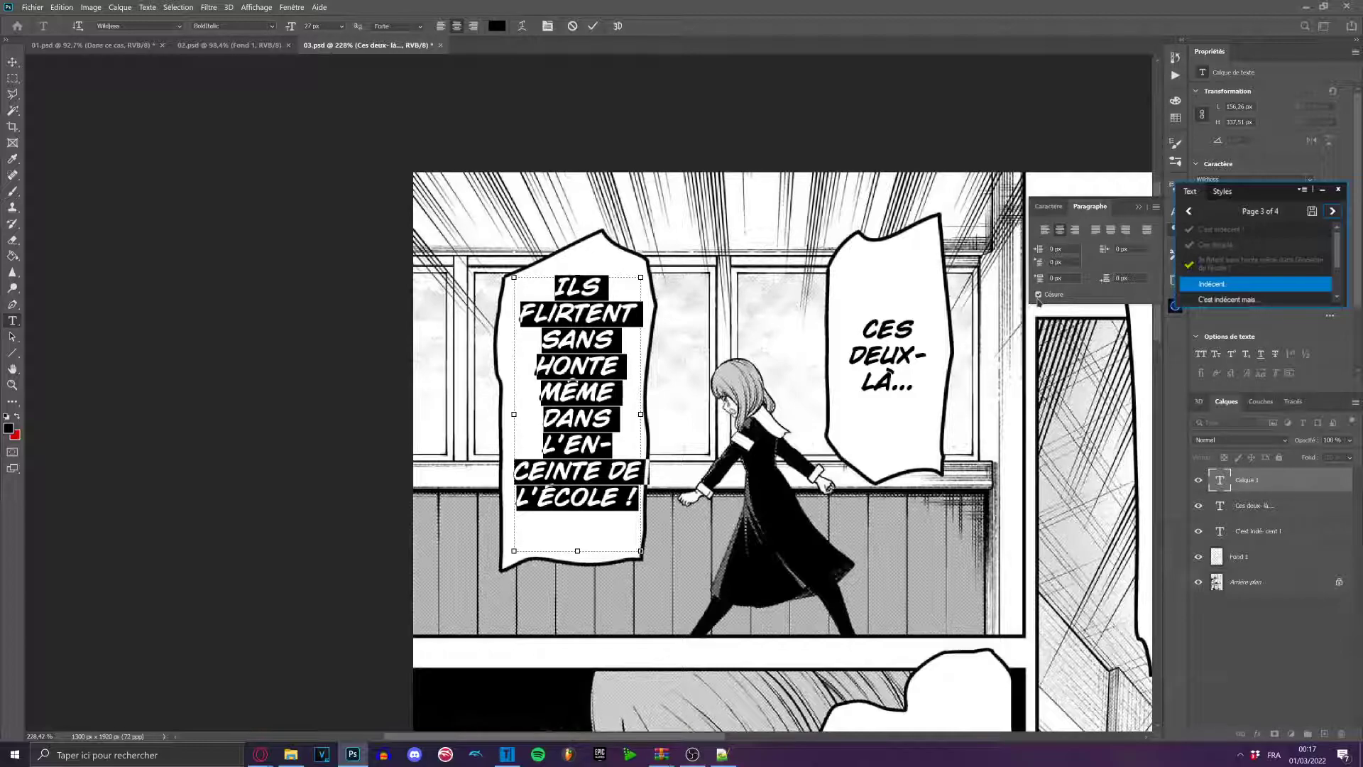
# Try to split "l'enceinte" manually into "l'encein-" and "te".
pyautogui.click(539, 455)
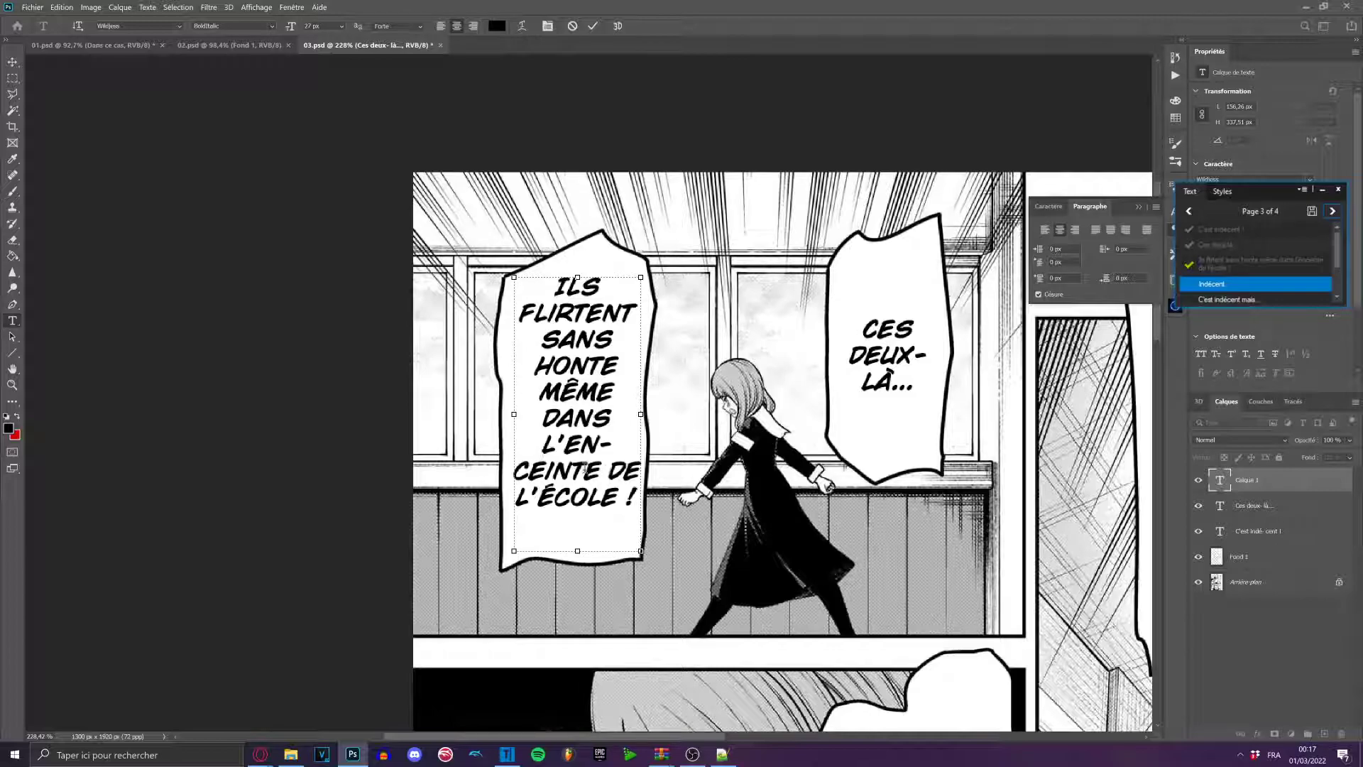
pyautogui.write('-')
pyautogui.press('Return')
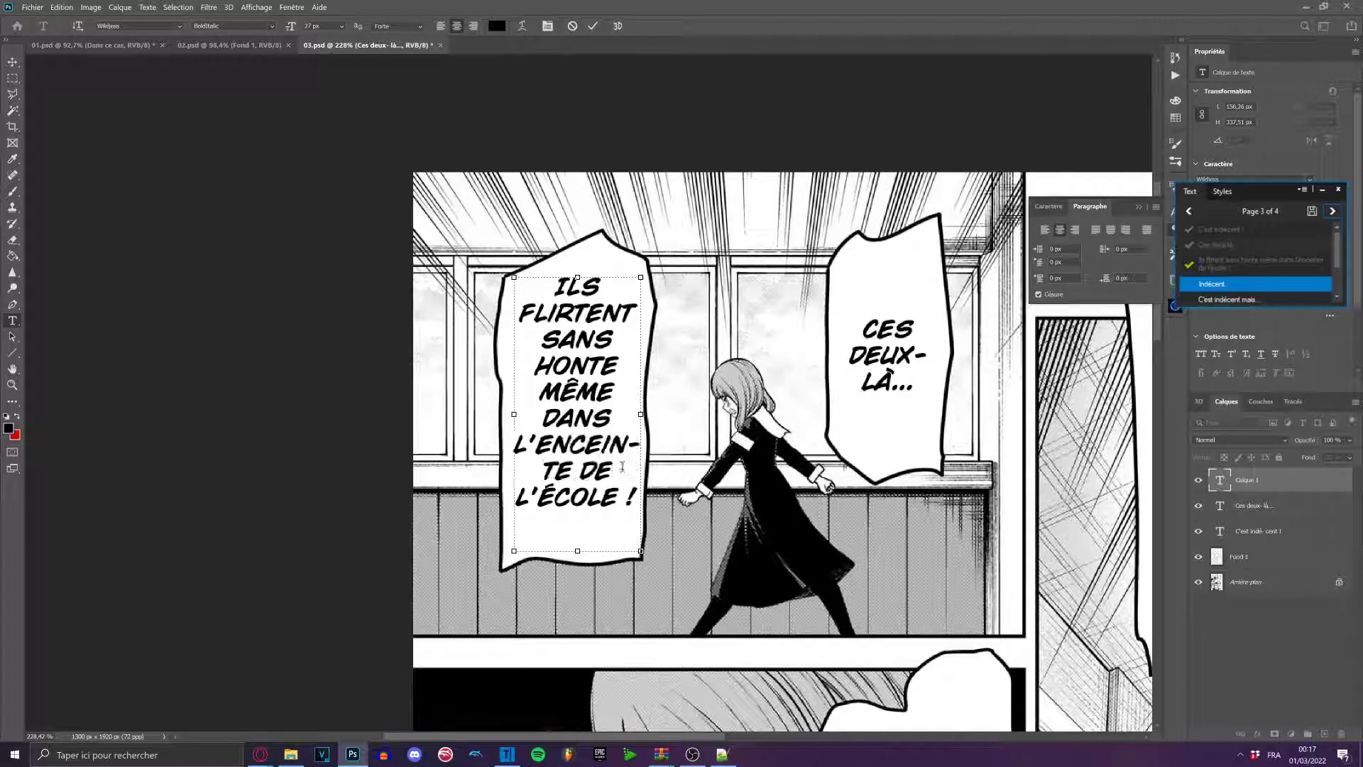
pyautogui.press('BackSpace')
pyautogui.press('BackSpace')
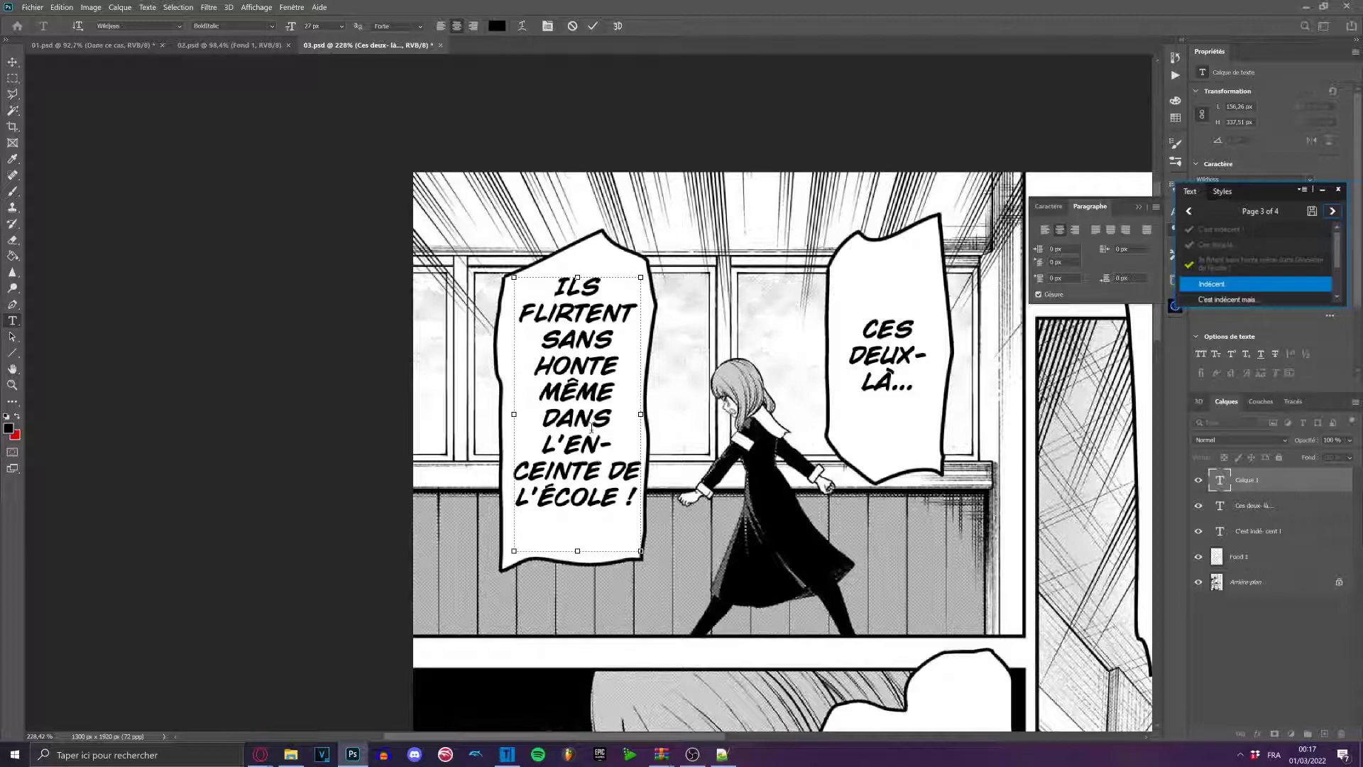
# Break the line after "ceinte", hyphenate "l'école" as "l'é-" and "cole", and shift the text slightly up.
pyautogui.click(603, 474)
pyautogui.press('Return')
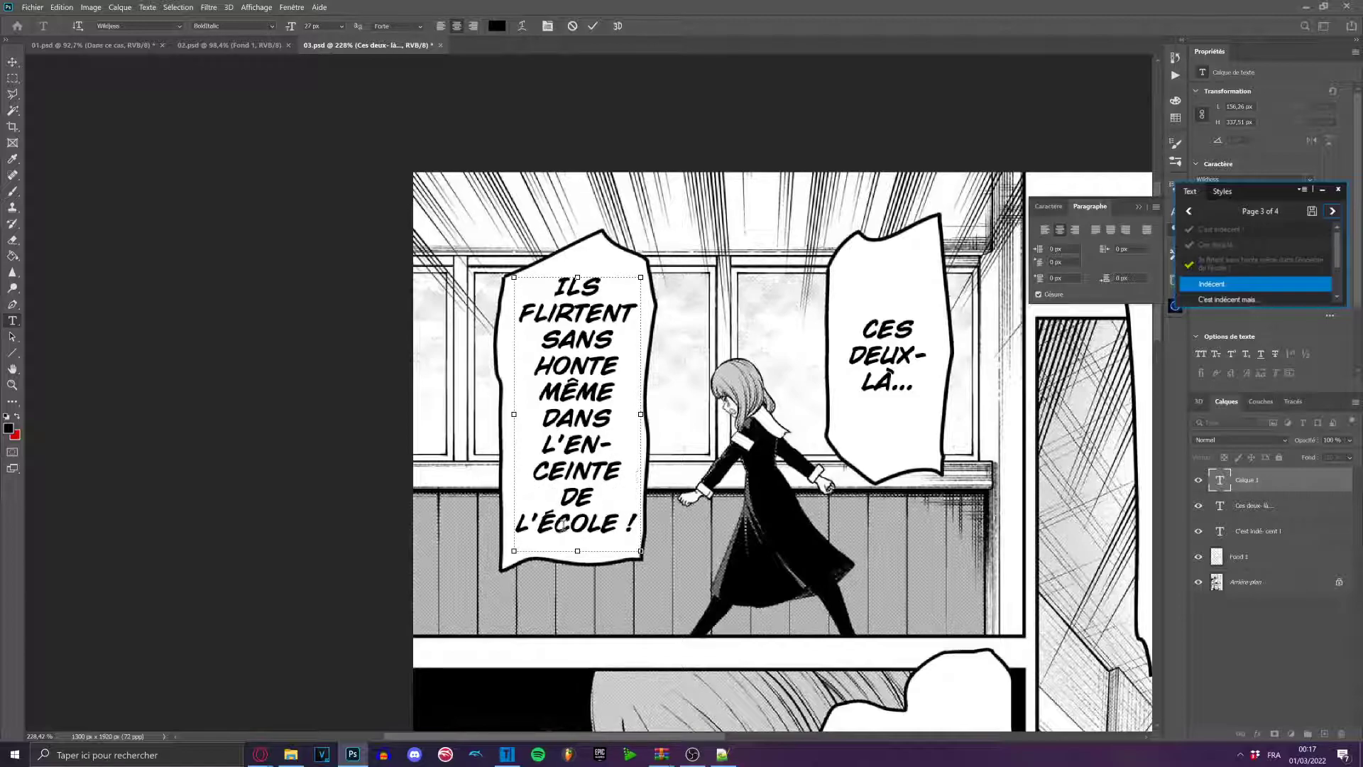
pyautogui.click(558, 525)
pyautogui.write('-')
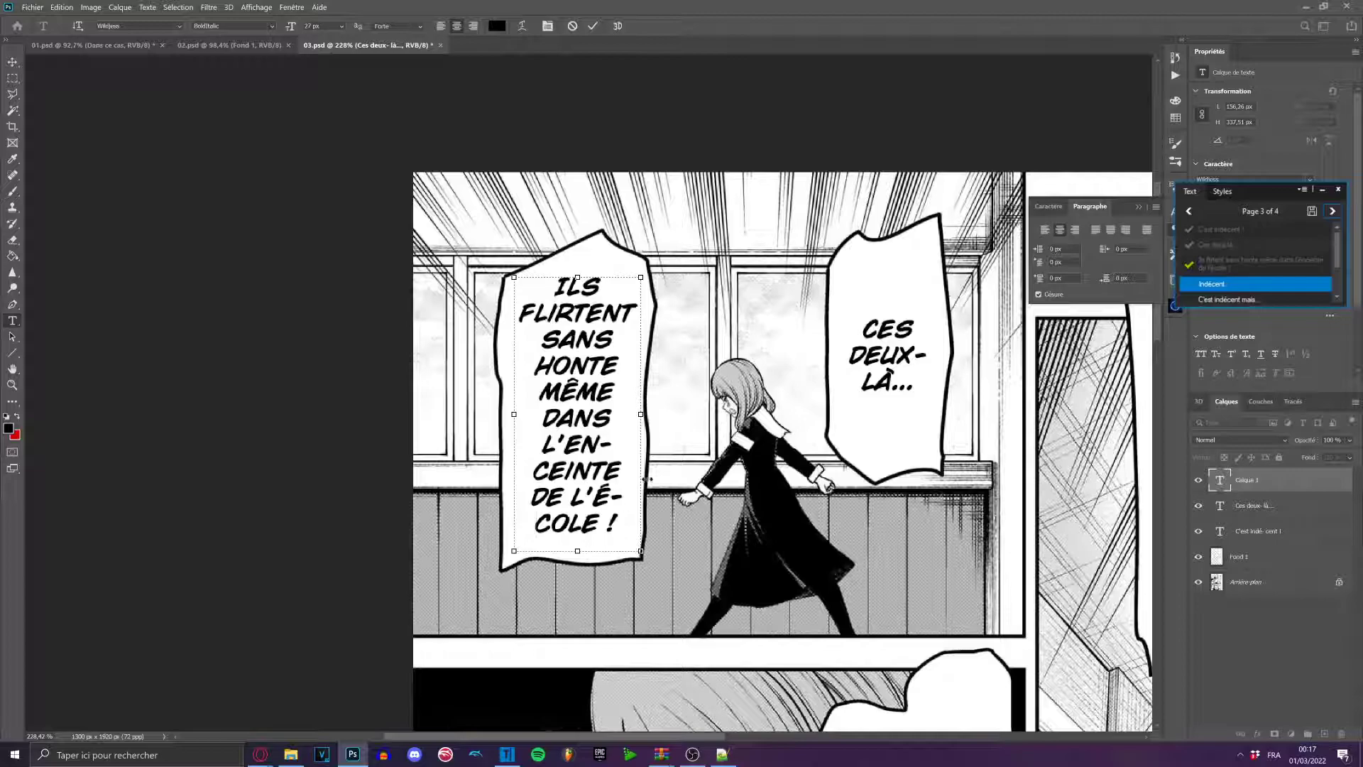
pyautogui.moveTo(723, 456); pyautogui.dragTo(724, 451)
# Set the whole "Ils flirtent sans honte..." text to 25 px and centre it in its bubble.
pyautogui.hotkey('ctrl', 'a')
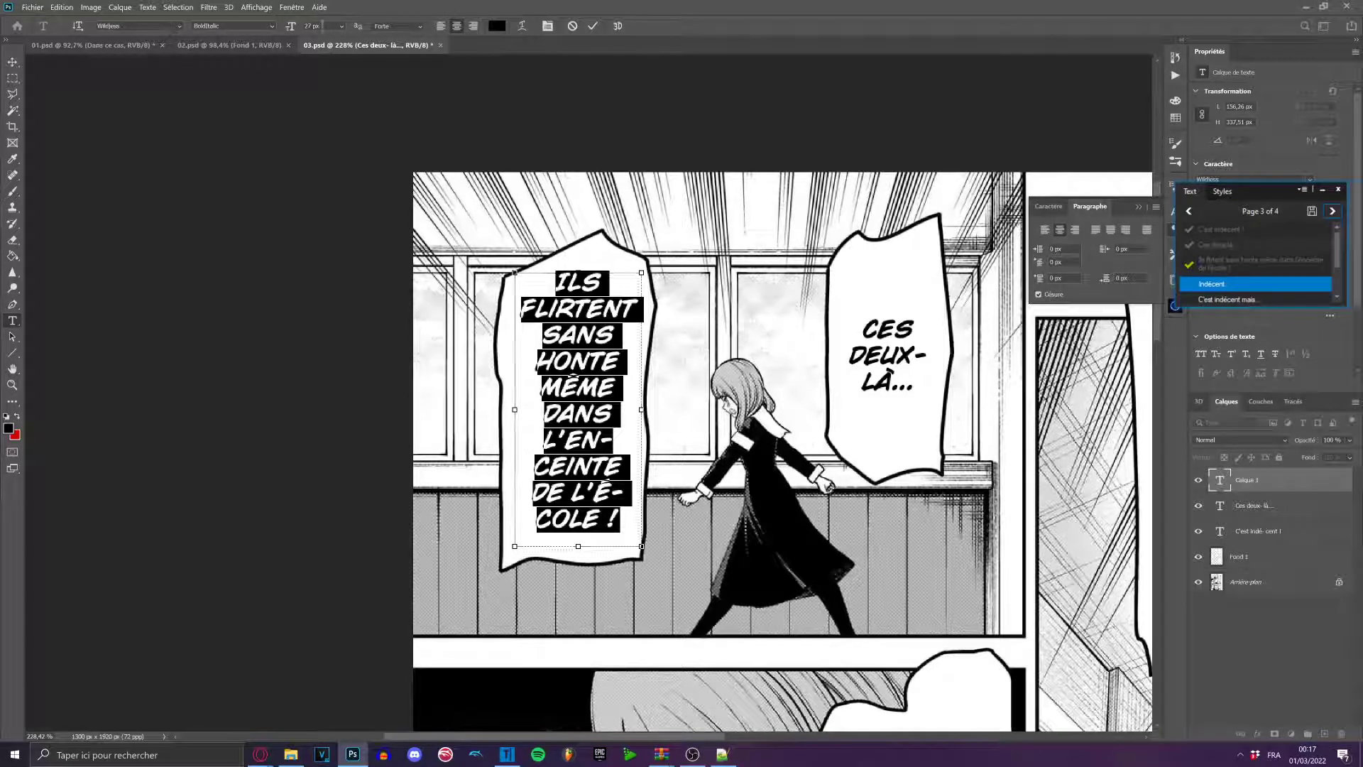
pyautogui.click(323, 26)
pyautogui.scroll(-2, 323, 27)
pyautogui.click(12, 63)
pyautogui.scroll(-2, 419, 320)
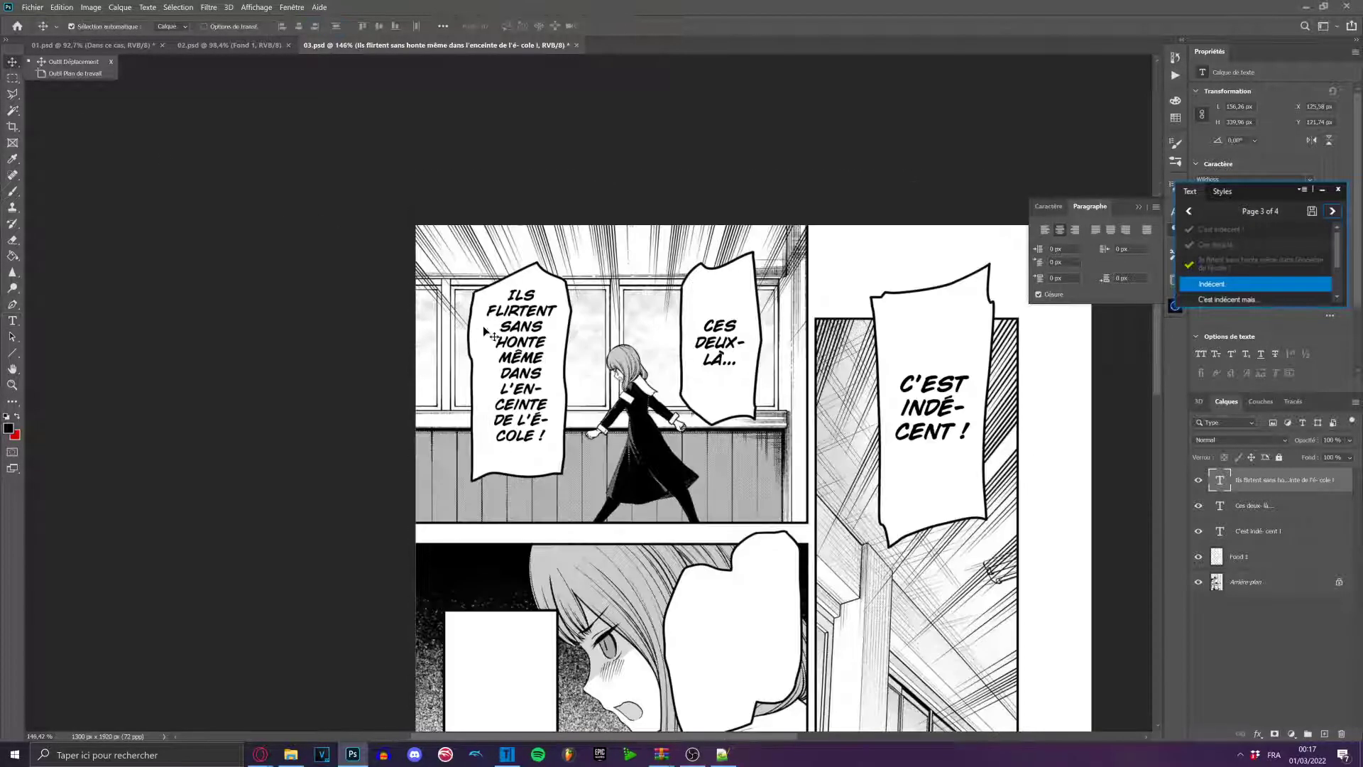
pyautogui.moveTo(496, 384); pyautogui.dragTo(492, 391)
pyautogui.scroll(-2, 500, 399)
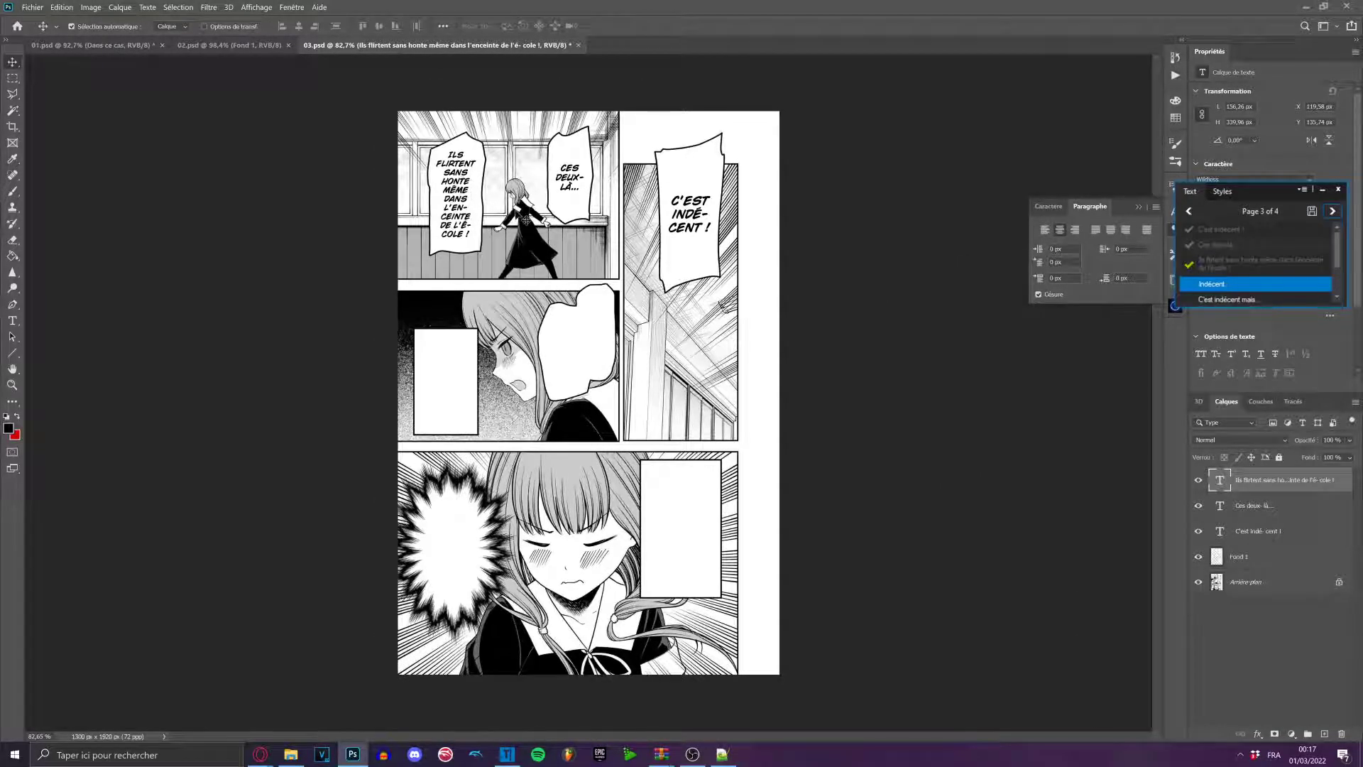
pyautogui.press('Down')
pyautogui.press('Down')
pyautogui.press('Down')
pyautogui.press('Down')
pyautogui.press('Down')
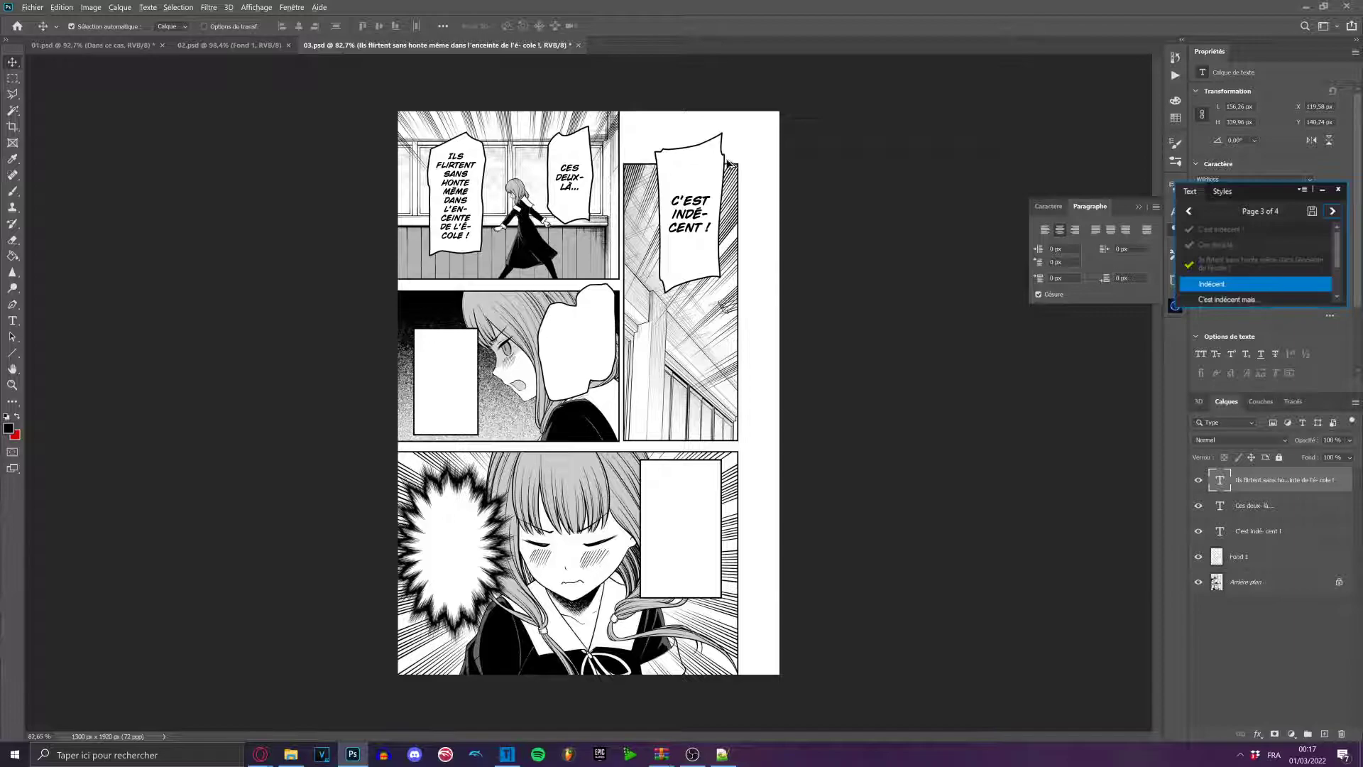
# Add a text box in the right half of the bubble behind the girl's profile and insert "Indécent...".
pyautogui.scroll(4, 605, 364)
pyautogui.scroll(3, 584, 328)
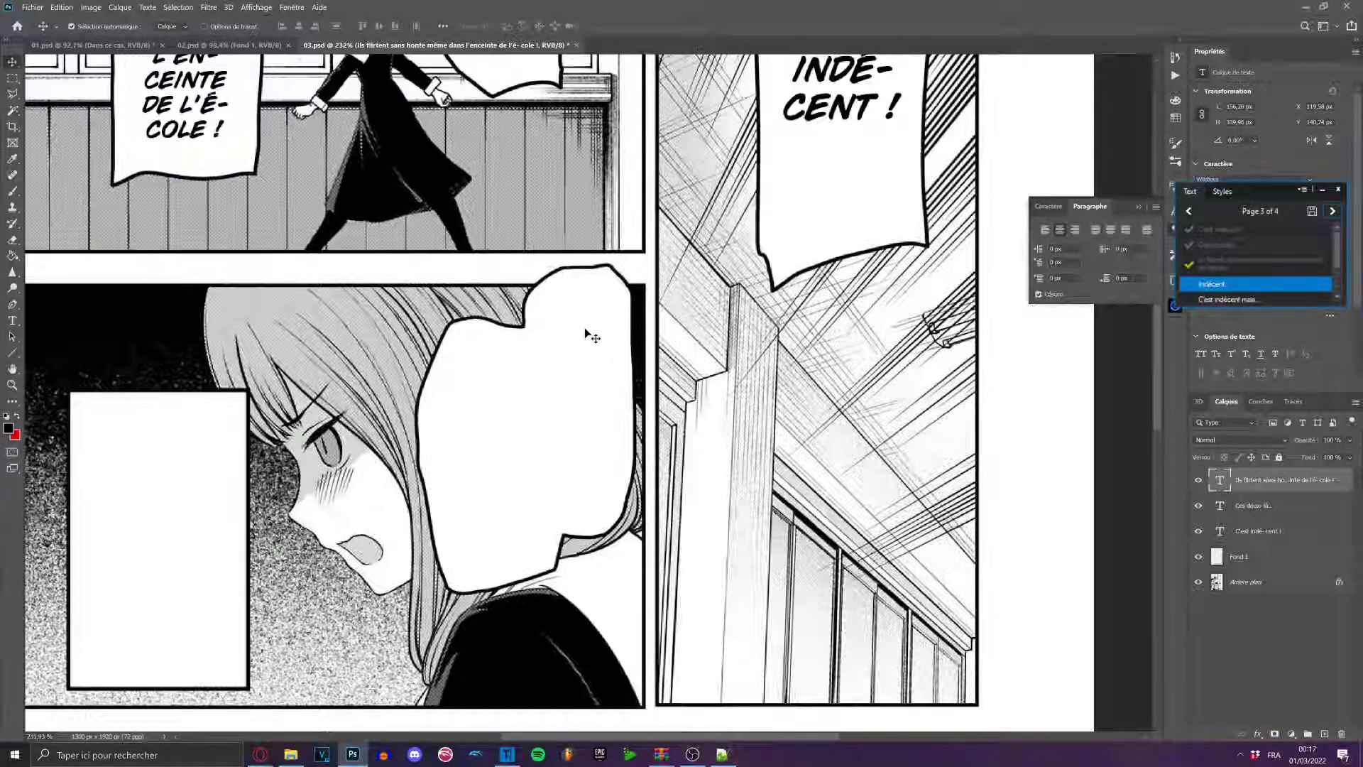
pyautogui.click(12, 320)
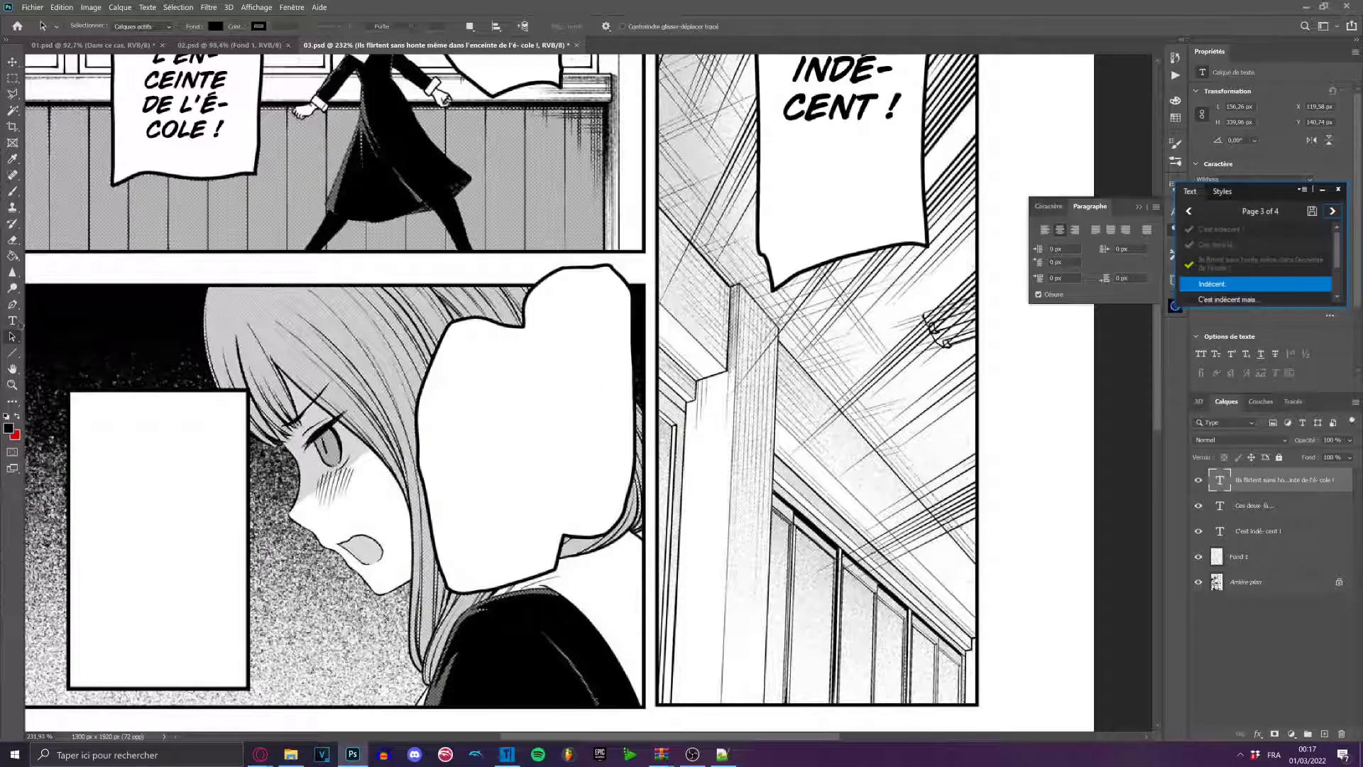
pyautogui.moveTo(527, 301); pyautogui.dragTo(616, 528)
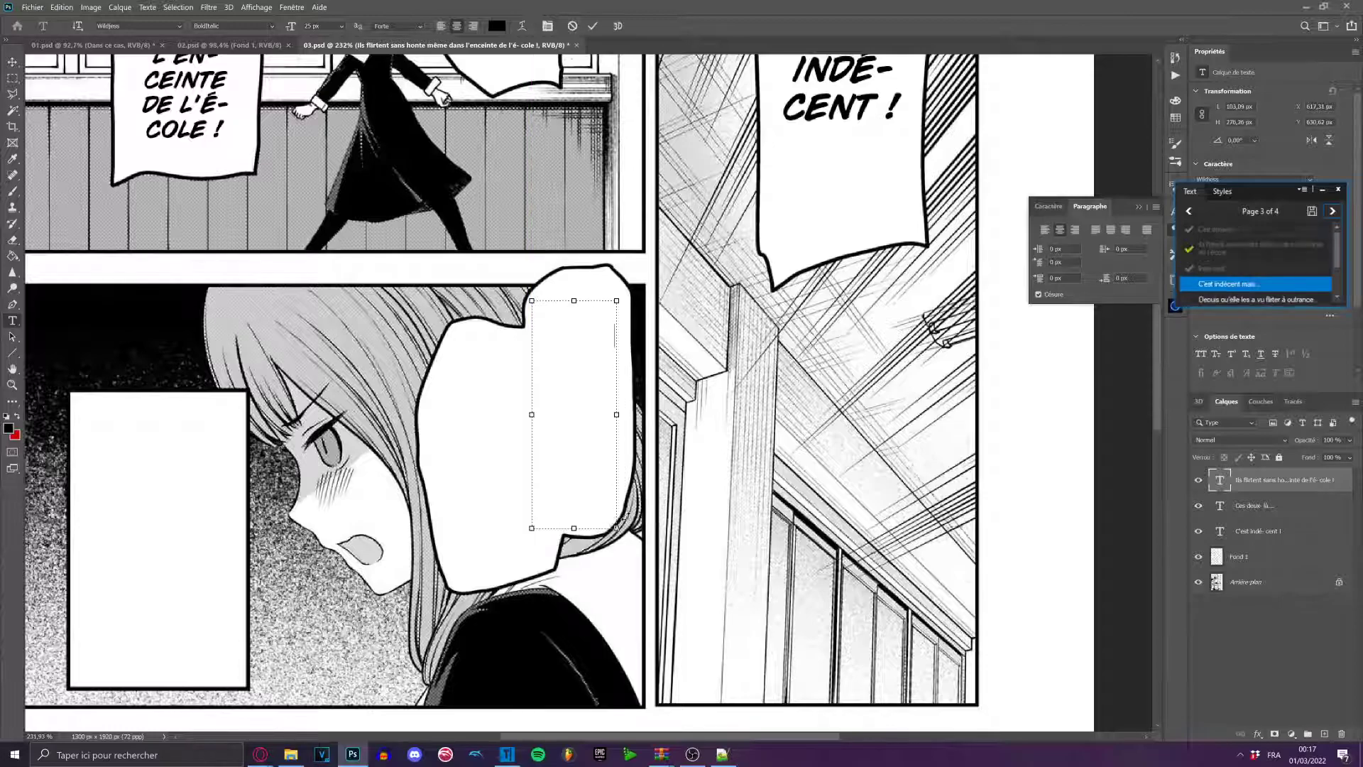
pyautogui.moveTo(633, 419); pyautogui.dragTo(636, 477)
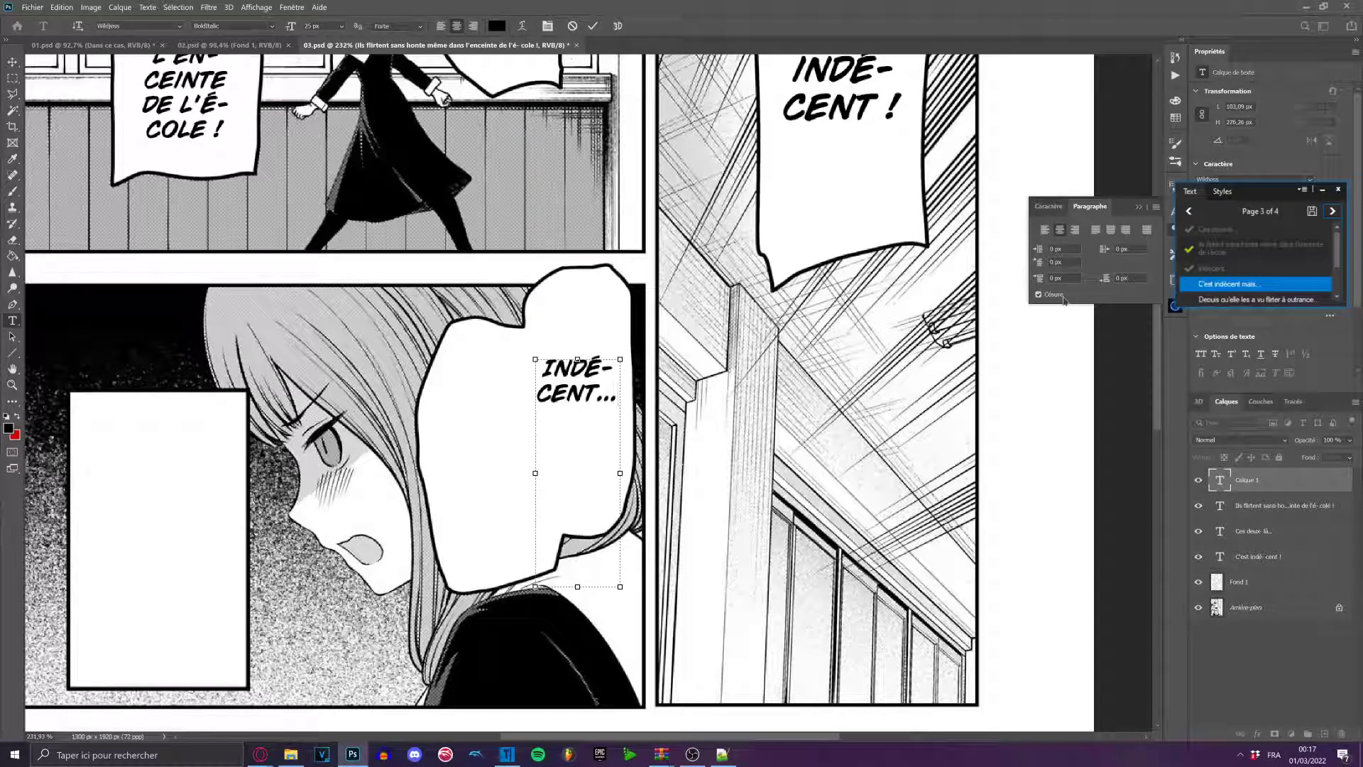
# Keep automatic hyphenation on for "Indécent..." and move the text lower in its bubble.
pyautogui.click(1063, 296)
pyautogui.click(1062, 296)
pyautogui.hotkey('ctrl', 'Return')
pyautogui.scroll(5, 616, 400)
pyautogui.press('v')
pyautogui.moveTo(572, 371); pyautogui.dragTo(587, 442)
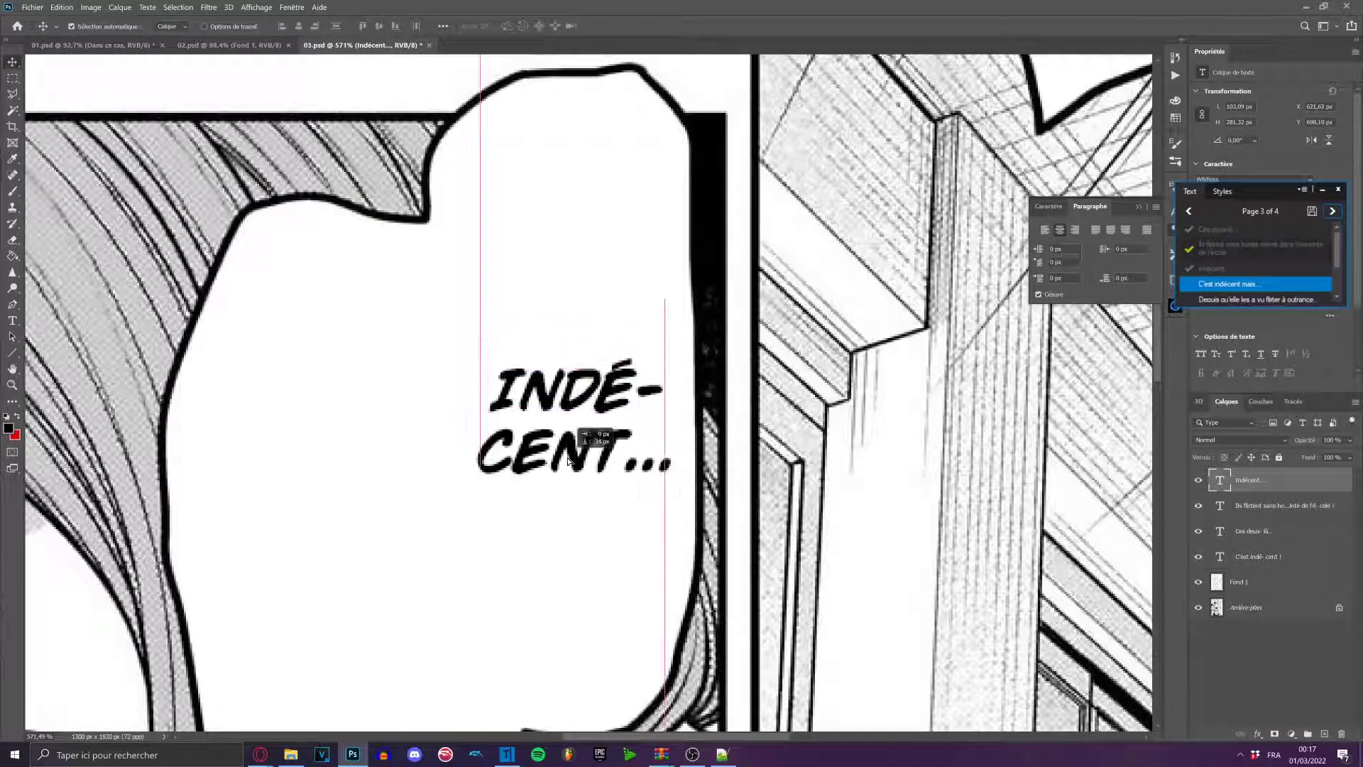
pyautogui.scroll(-5, 587, 442)
pyautogui.press('m')
pyautogui.scroll(3, 587, 444)
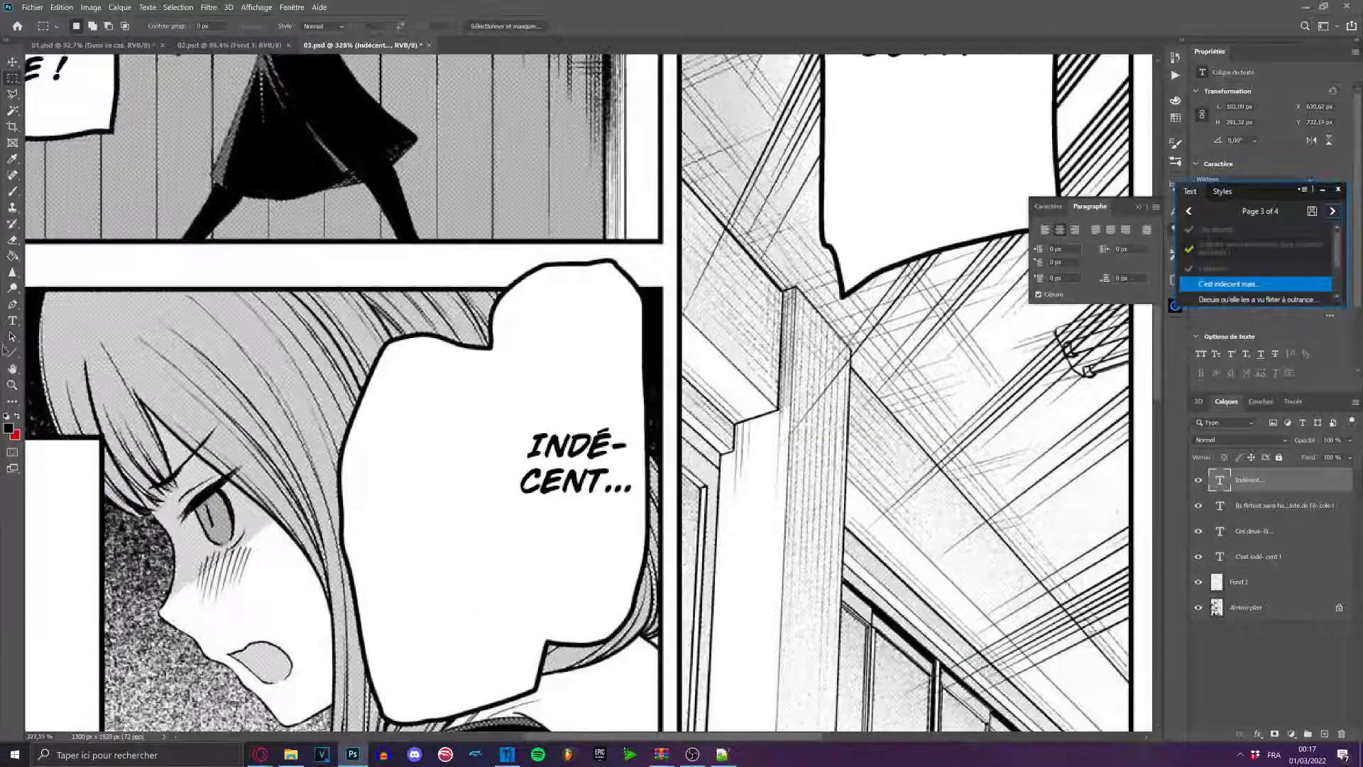
# Change the font style of the whole "Indécent..." text to Normal.
pyautogui.press('t')
pyautogui.click(582, 453)
pyautogui.hotkey('ctrl', 'a')
pyautogui.click(272, 27)
pyautogui.click(274, 40)
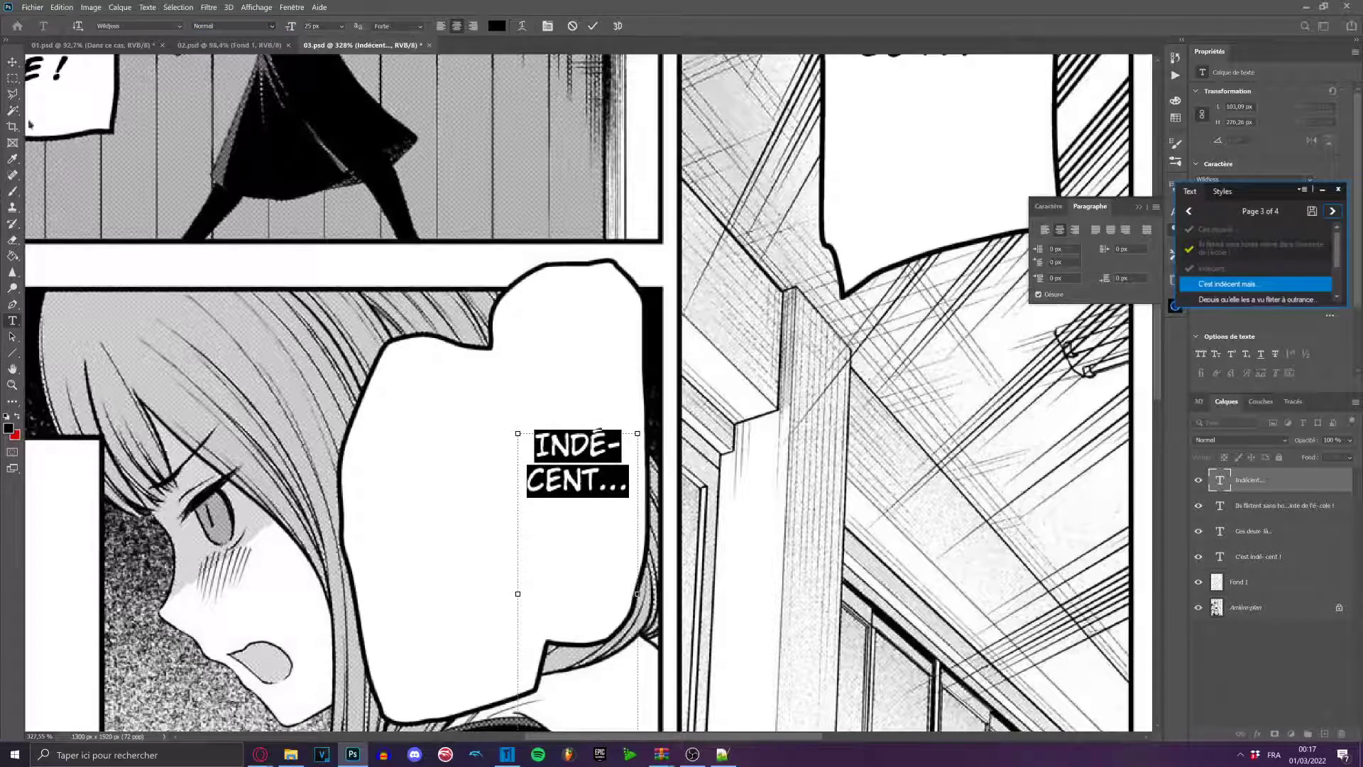
pyautogui.click(12, 63)
# Try adjusting the manual break in "C'est indé-cent !" and turning on automatic hyphenation for it.
pyautogui.scroll(-6, 561, 306)
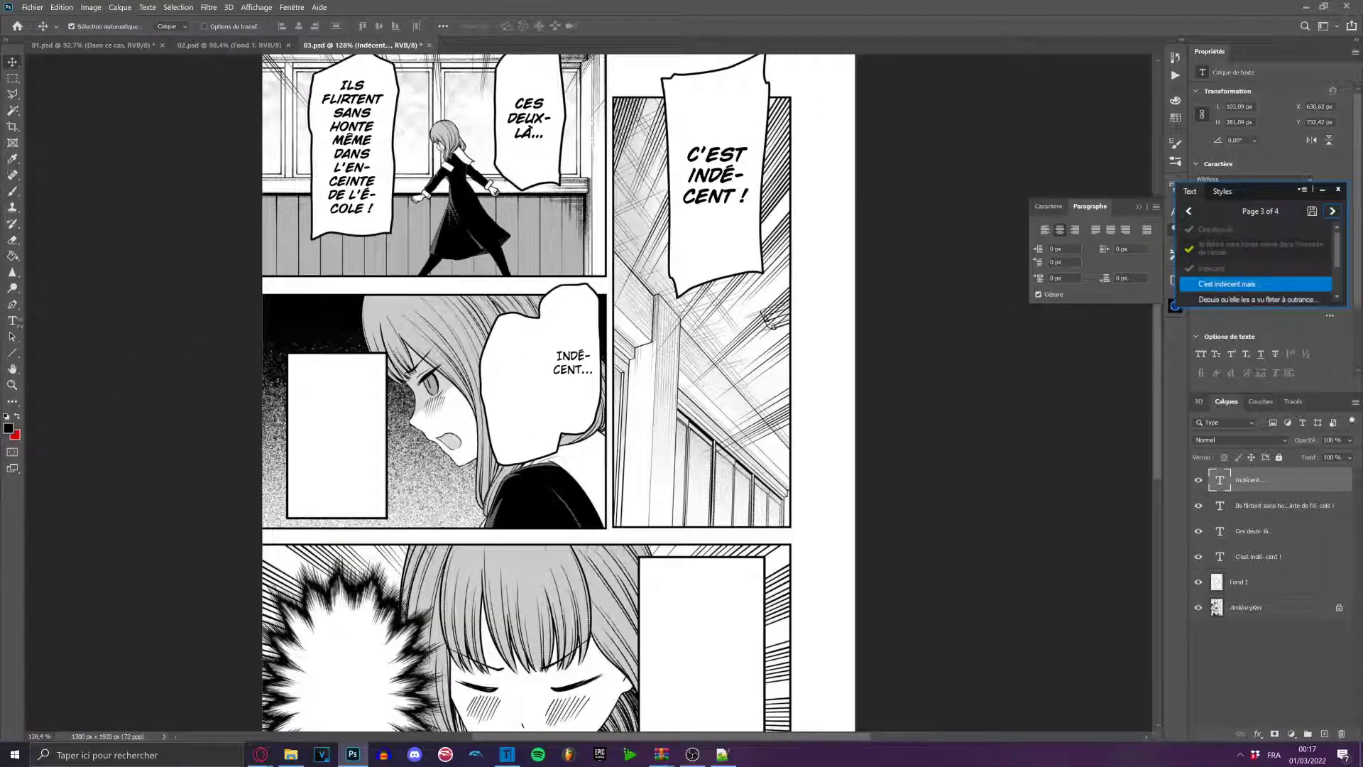
pyautogui.click(12, 321)
pyautogui.scroll(4, 867, 153)
pyautogui.scroll(3, 736, 186)
pyautogui.click(478, 219)
pyautogui.press('BackSpace')
pyautogui.press('BackSpace')
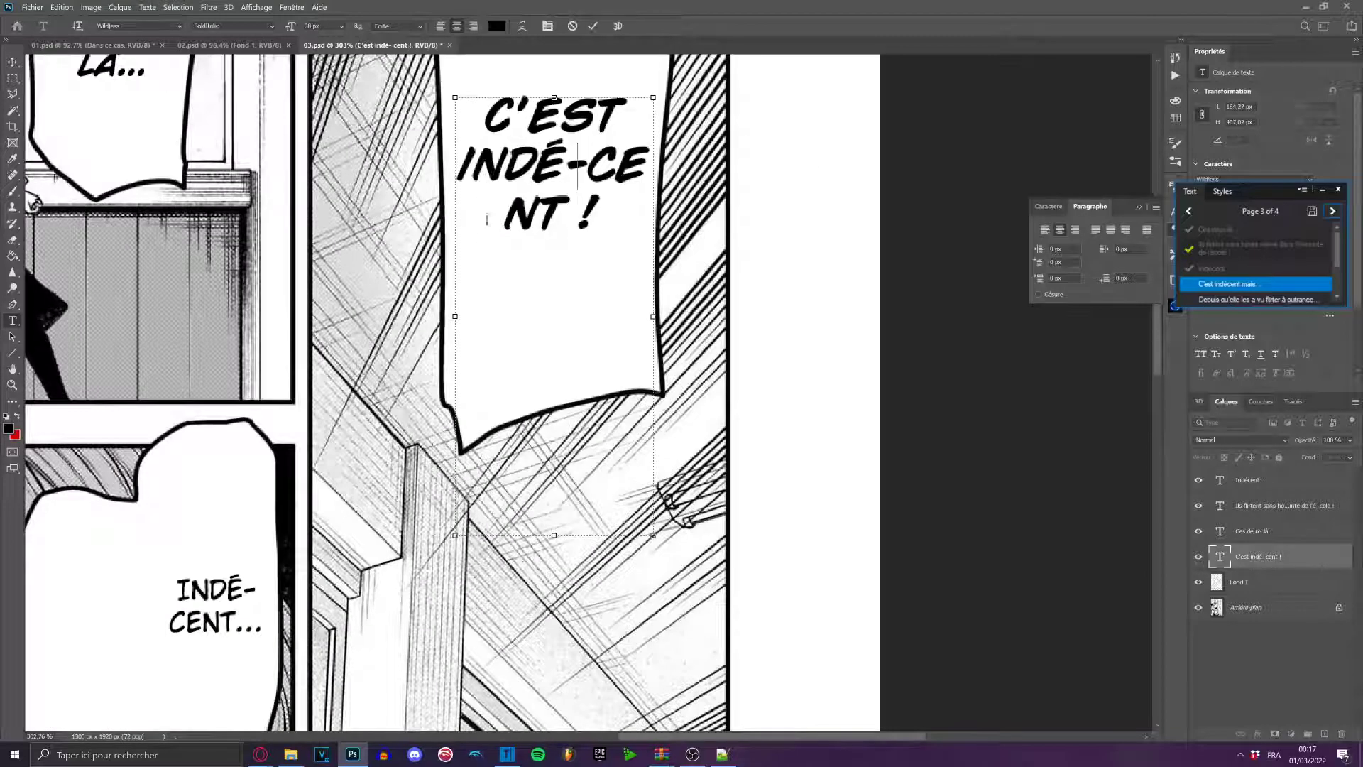
pyautogui.click(1056, 299)
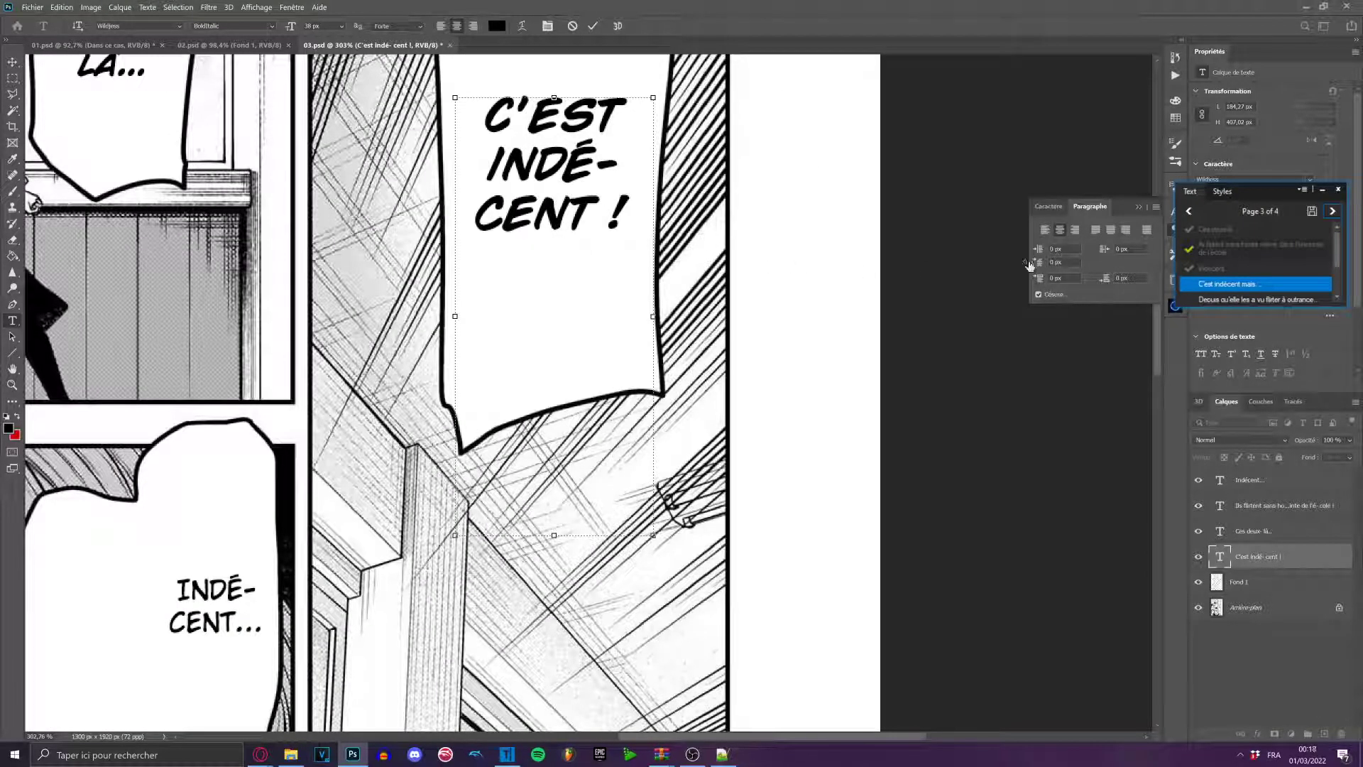
pyautogui.click(572, 26)
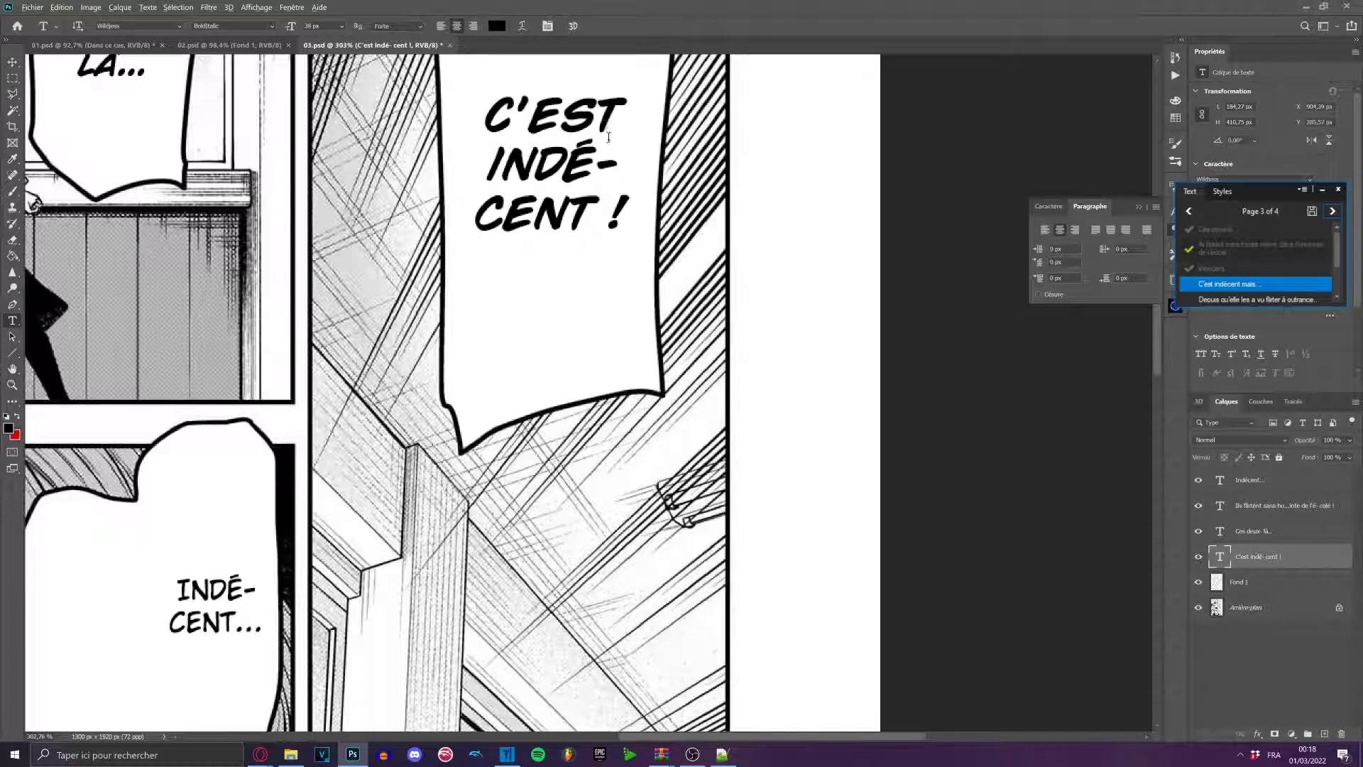
# Set the size of the whole "Indécent..." text to 27 px.
pyautogui.scroll(-8, 594, 213)
pyautogui.scroll(8, 406, 392)
pyautogui.click(410, 405)
pyautogui.hotkey('ctrl', 'a')
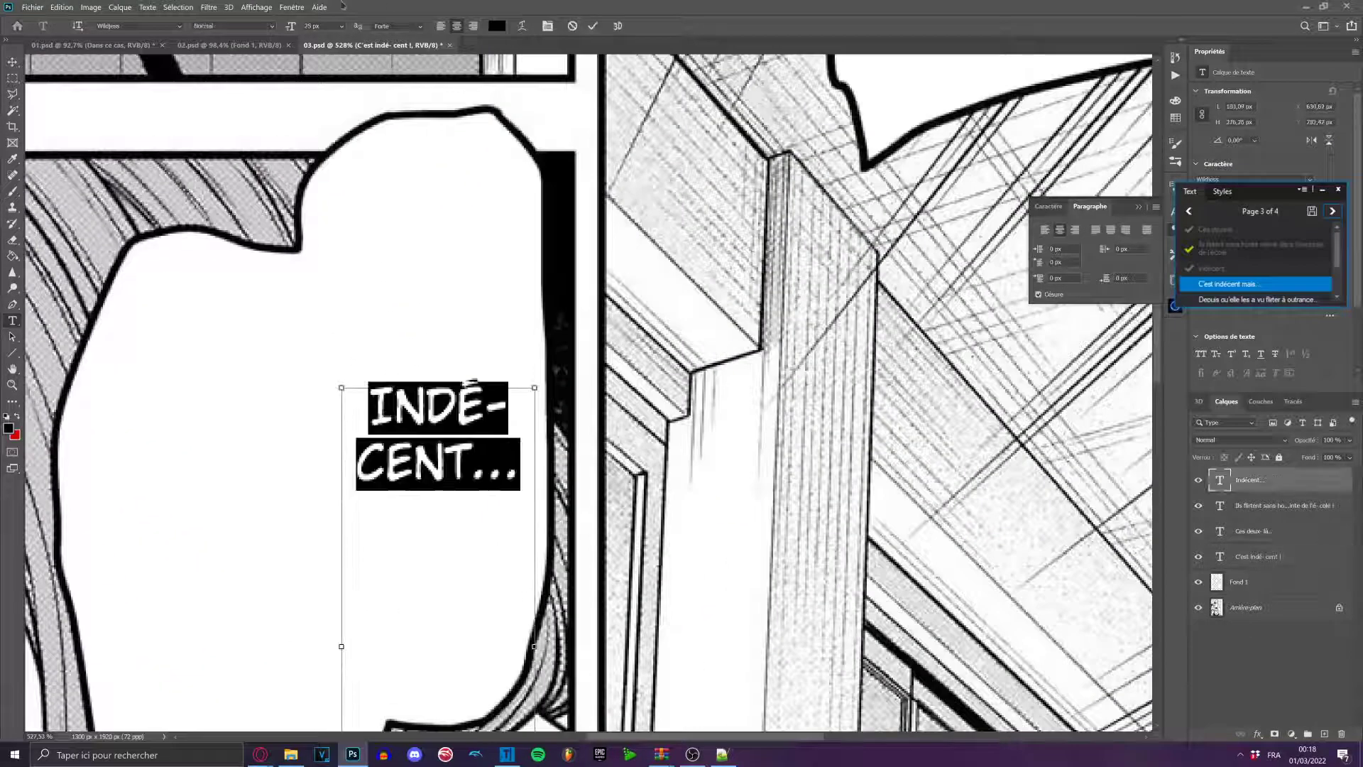
pyautogui.moveTo(290, 29); pyautogui.dragTo(292, 33)
pyautogui.click(13, 63)
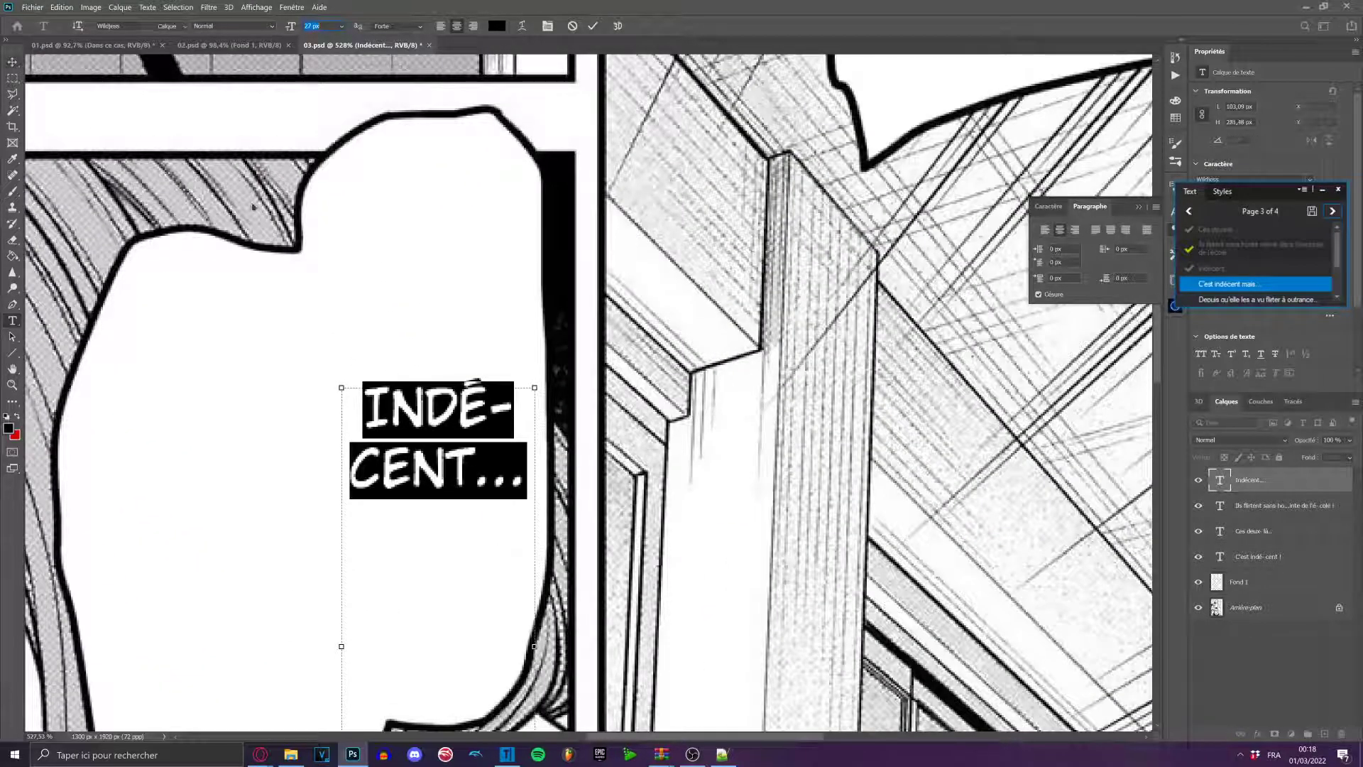
pyautogui.scroll(-9, 439, 328)
pyautogui.scroll(4, 667, 305)
pyautogui.scroll(-3, 621, 322)
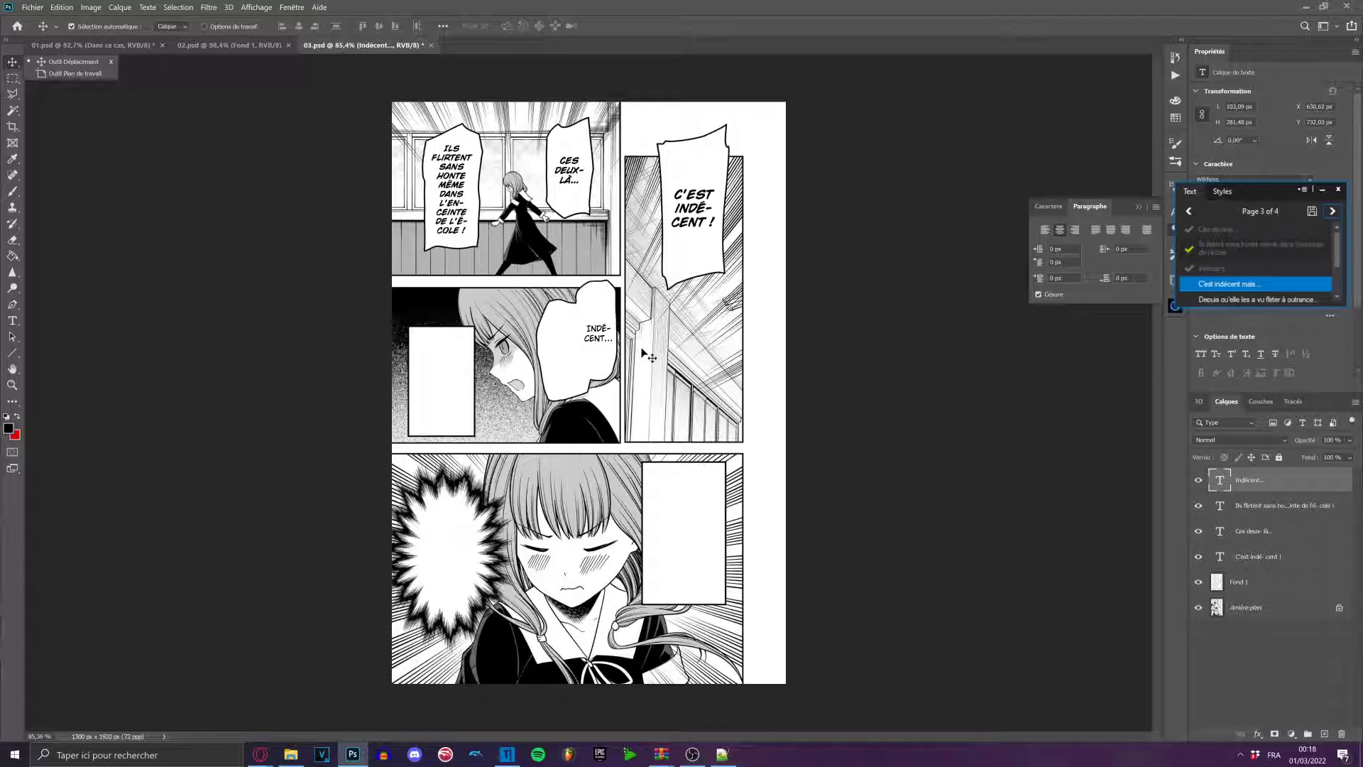
# Switch to the 01.psd page to view its typeset bubbles.
pyautogui.click(593, 5)
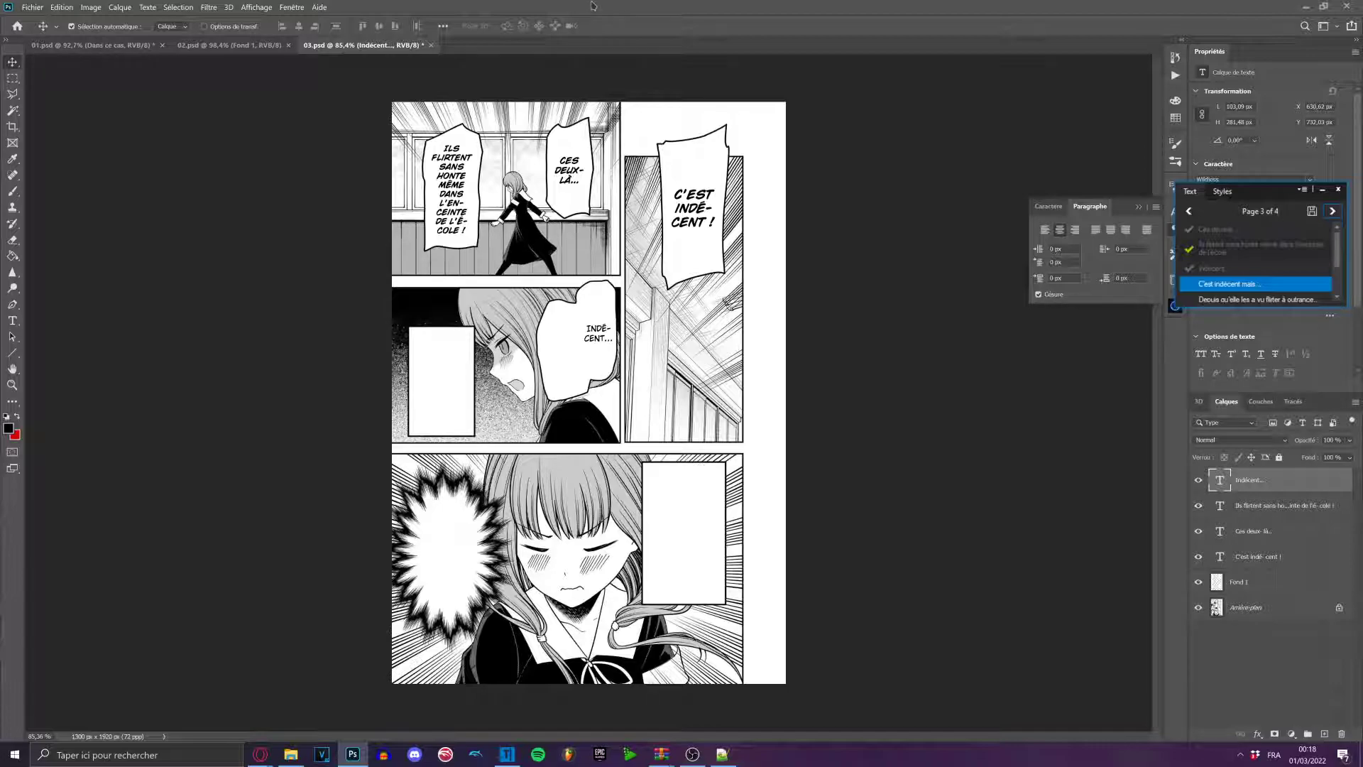
pyautogui.click(106, 45)
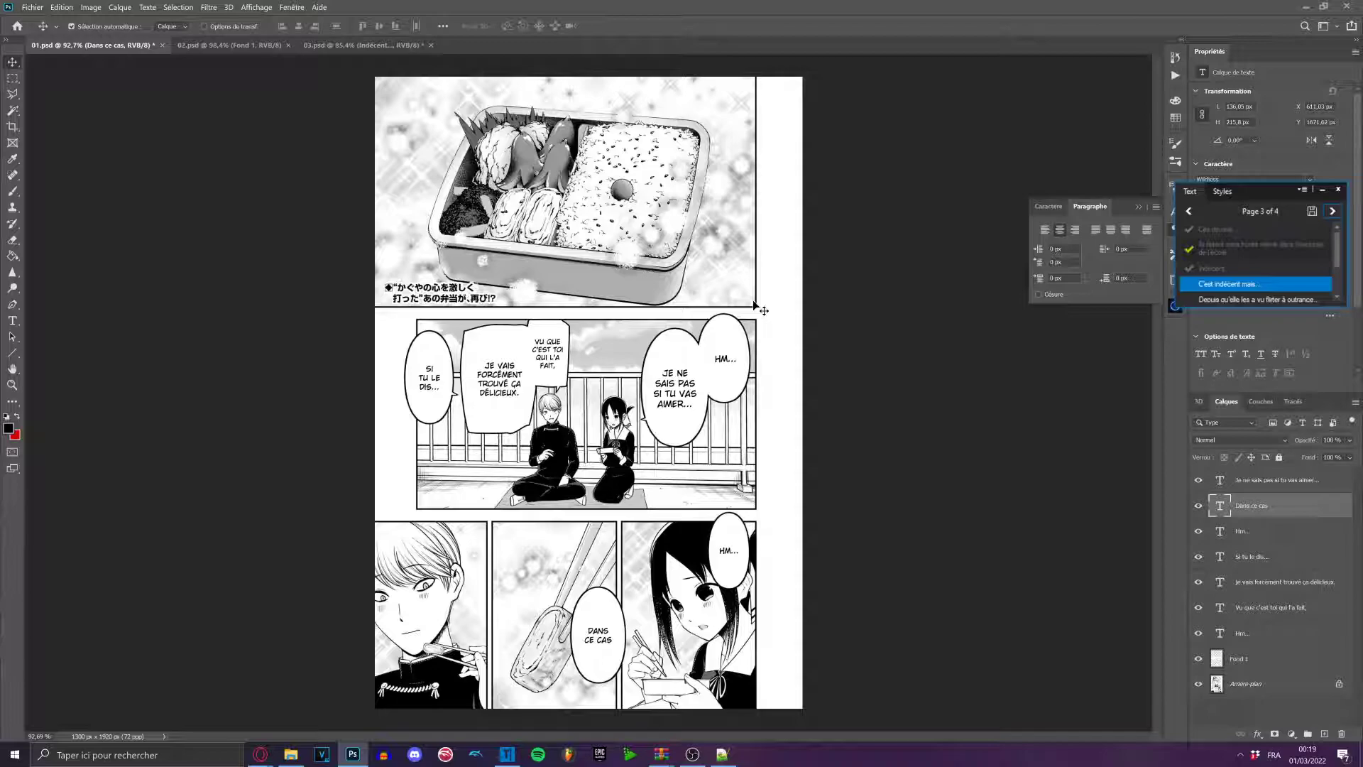
pyautogui.click(692, 754)
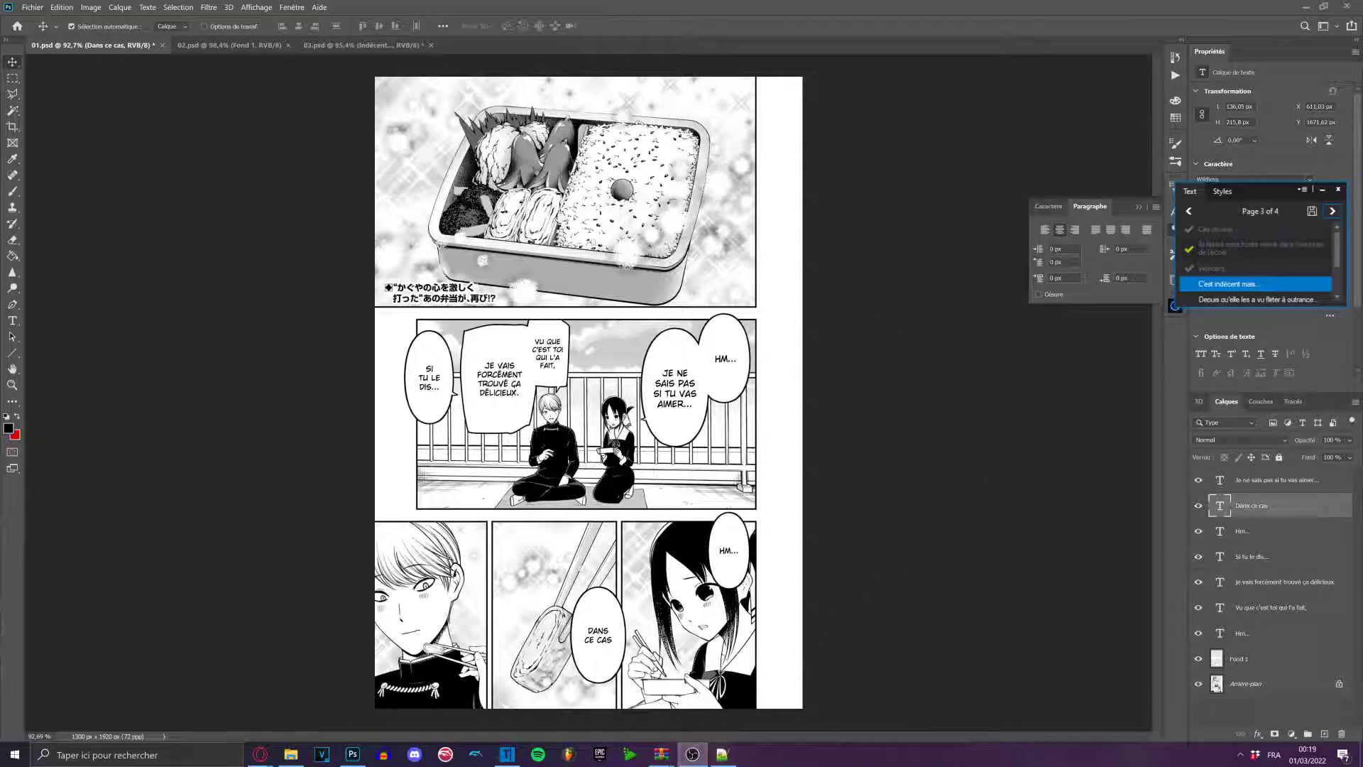